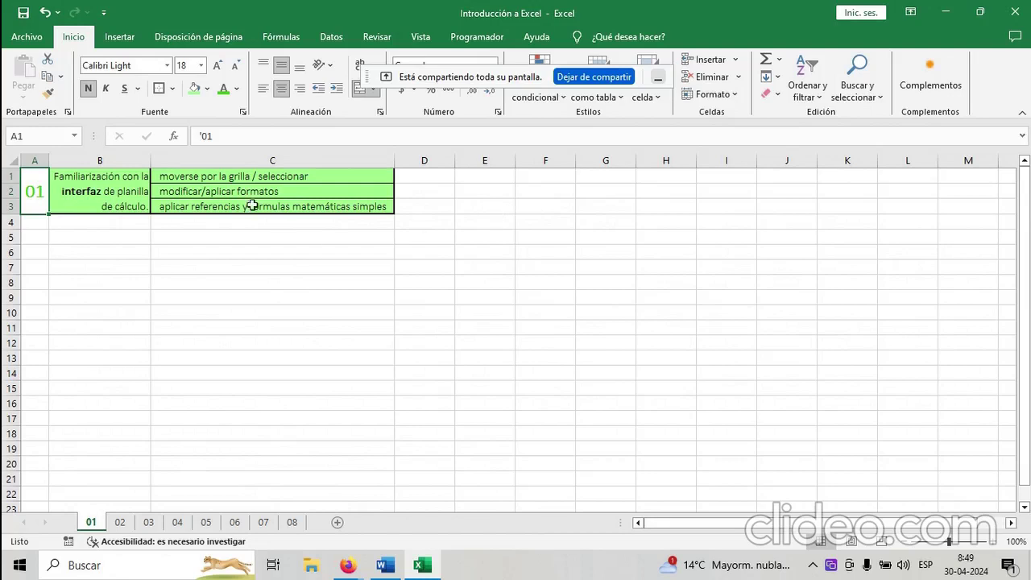
Examine the topic list in C1:C3, the insertion, page layout and formula commands, and the file management options.
drag(254, 174, 257, 208)
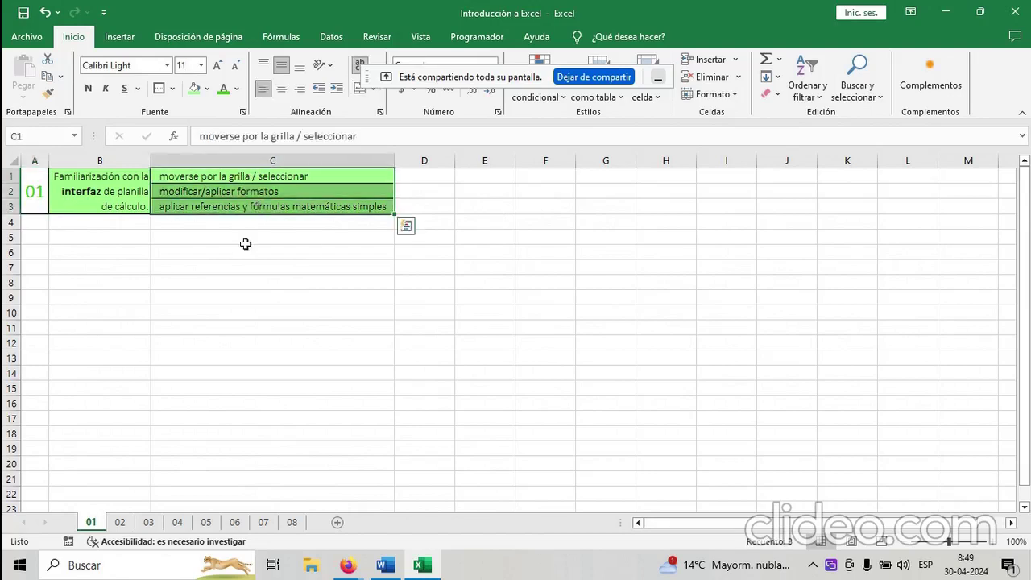
click(246, 244)
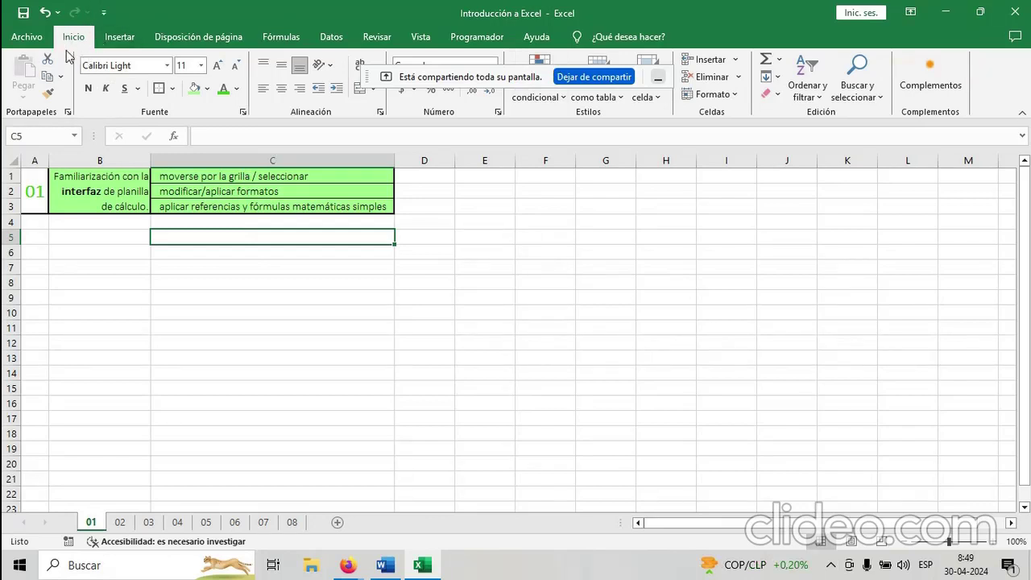
click(119, 37)
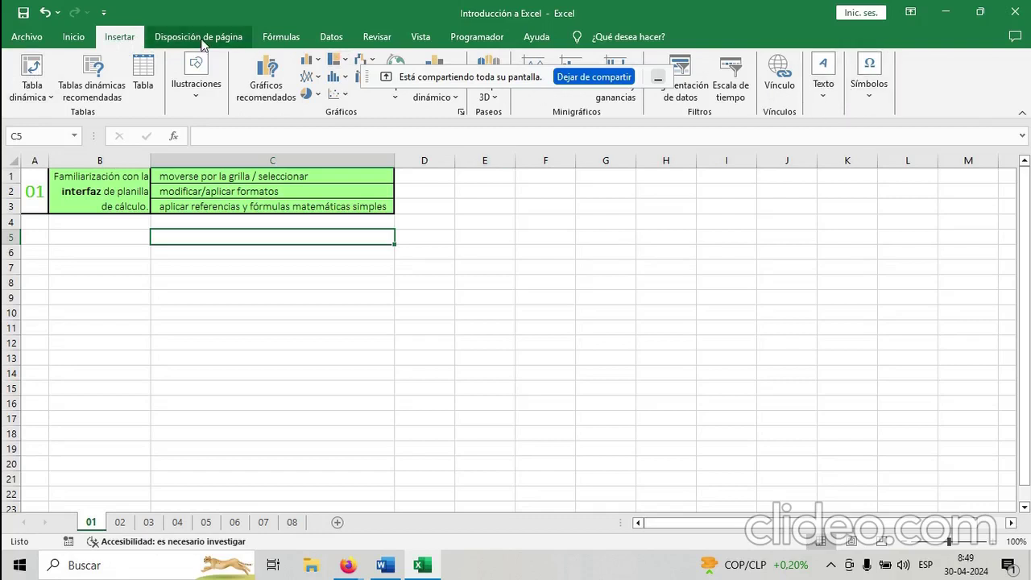
click(190, 41)
click(272, 40)
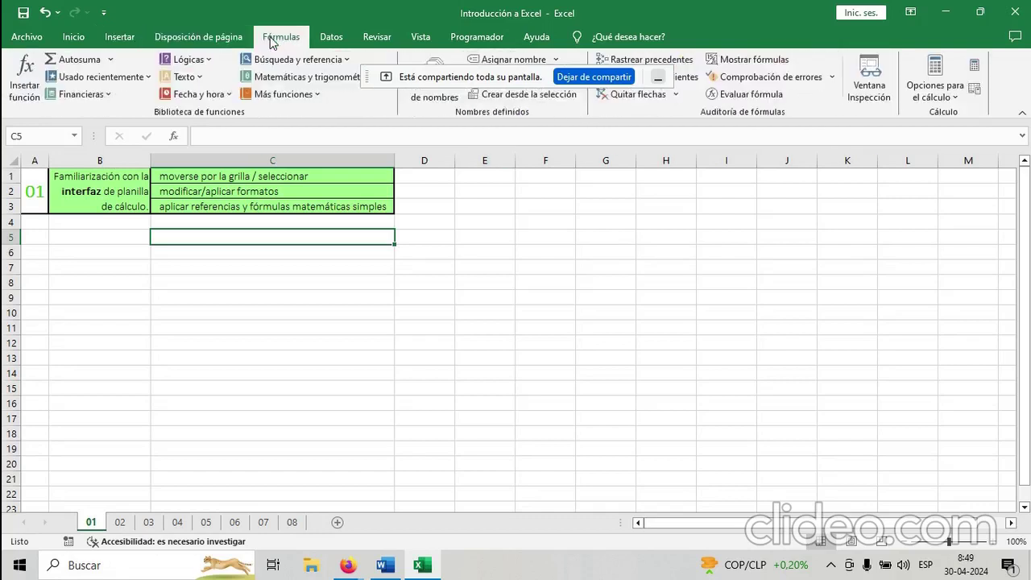
click(23, 38)
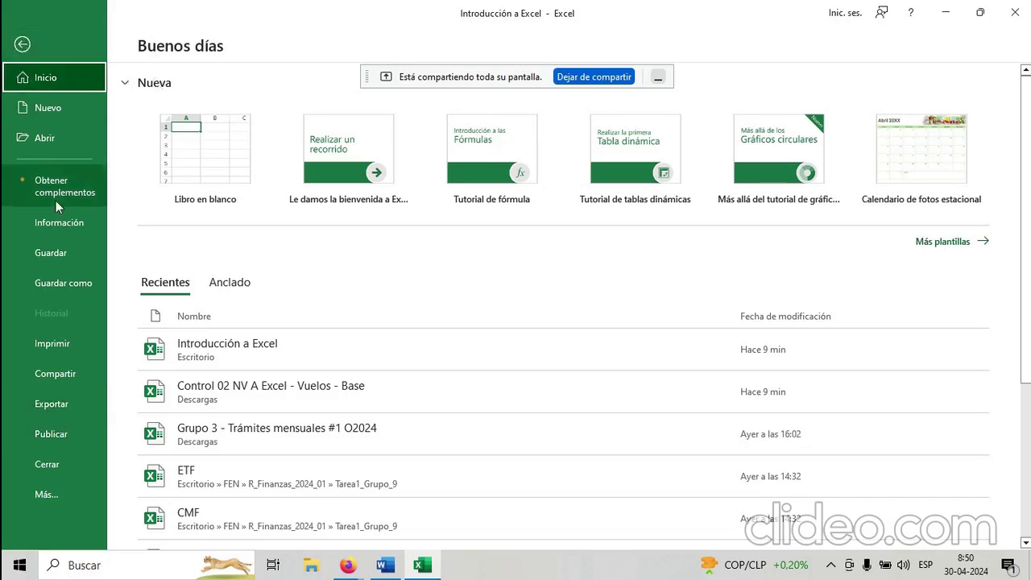
click(23, 46)
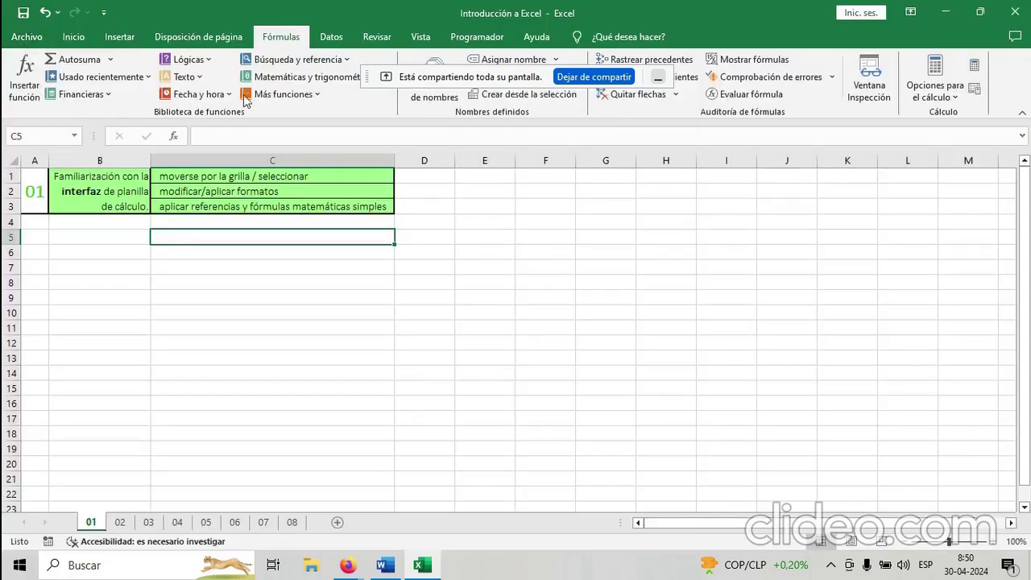
click(78, 40)
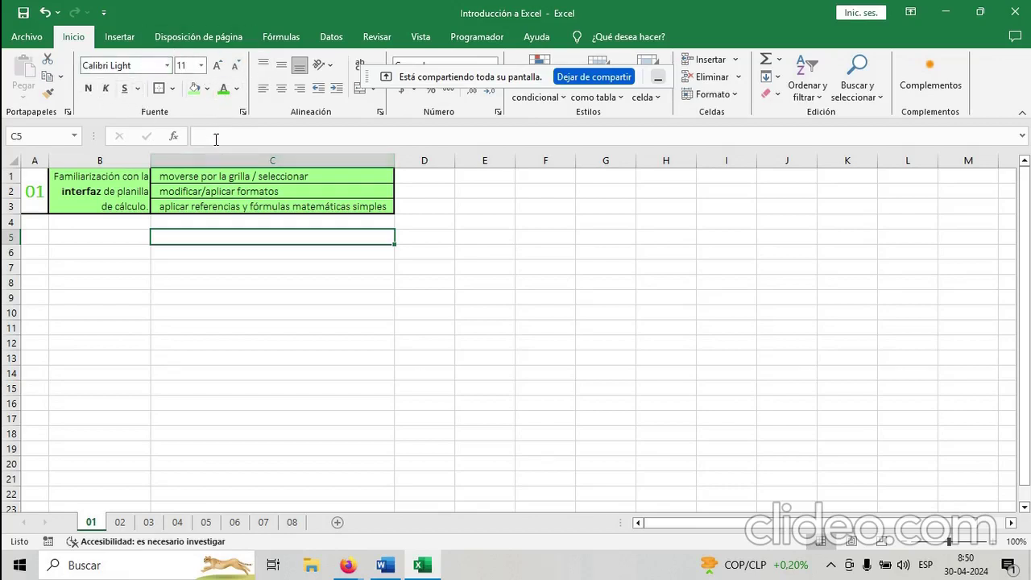
Explore the empty grid below the green header by moving the active cell across columns and rows, ending on B5.
click(96, 241)
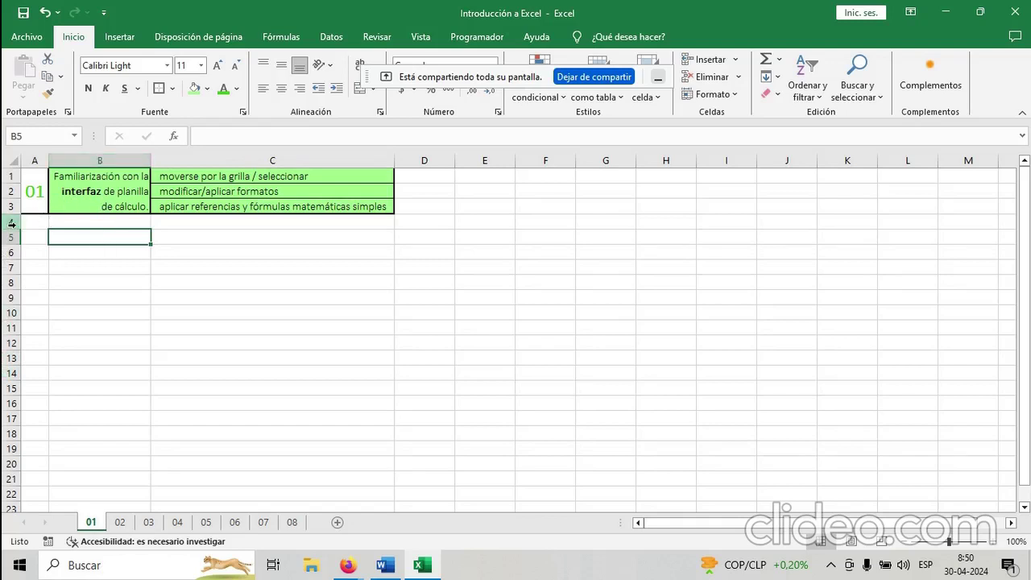
click(125, 253)
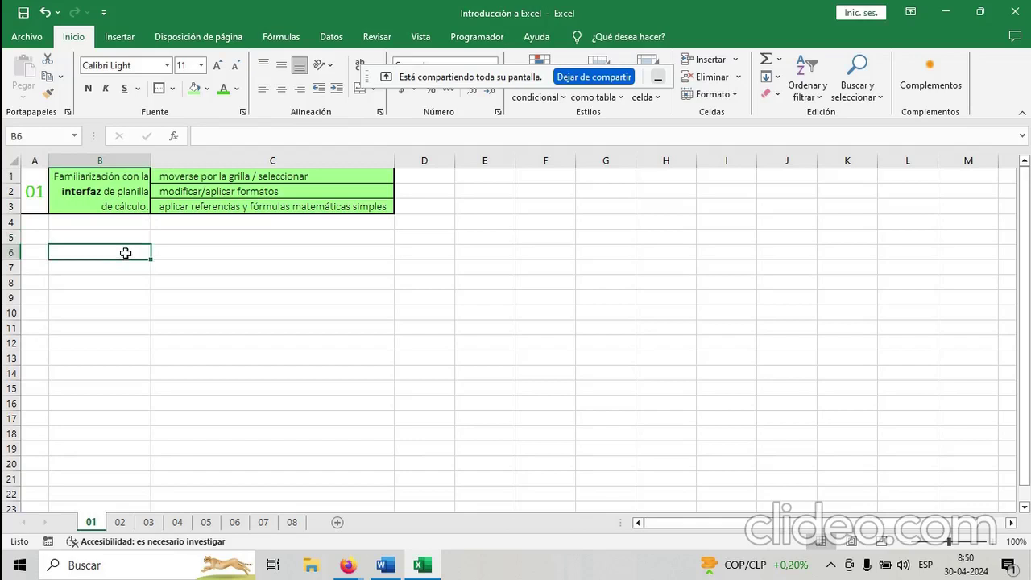
key(Down)
key(Down)
key(Down)
key(Down)
key(Down)
key(Up)
key(Up)
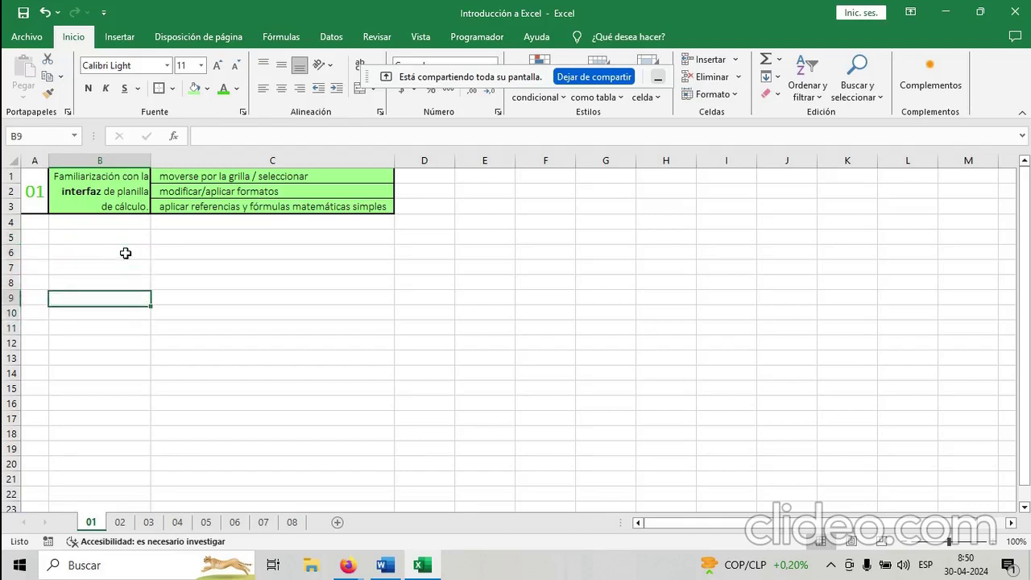
key(Up)
key(Right)
key(Right)
key(Left)
key(Left)
key(Left)
key(Up)
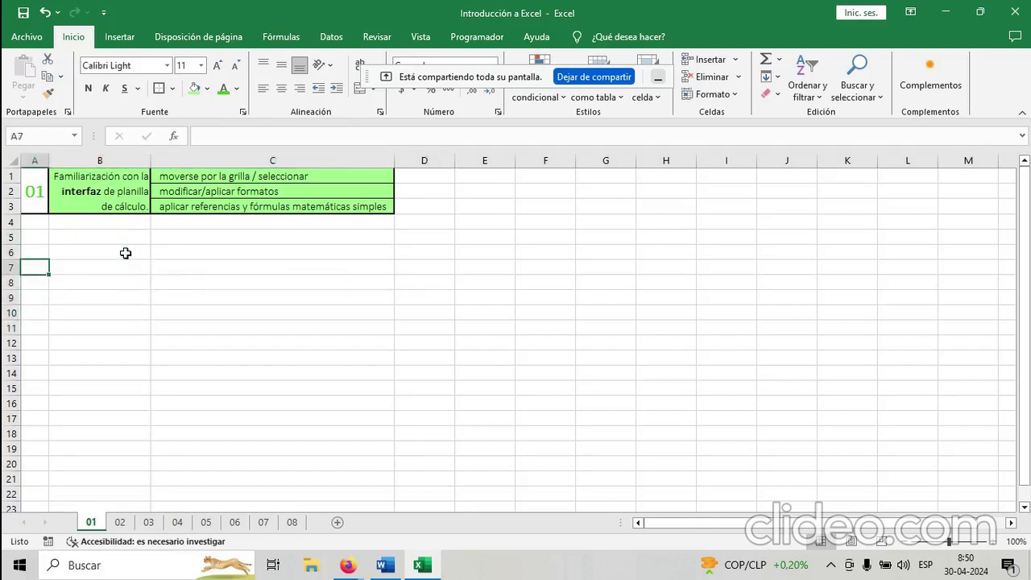
key(Up)
key(Right)
key(Up)
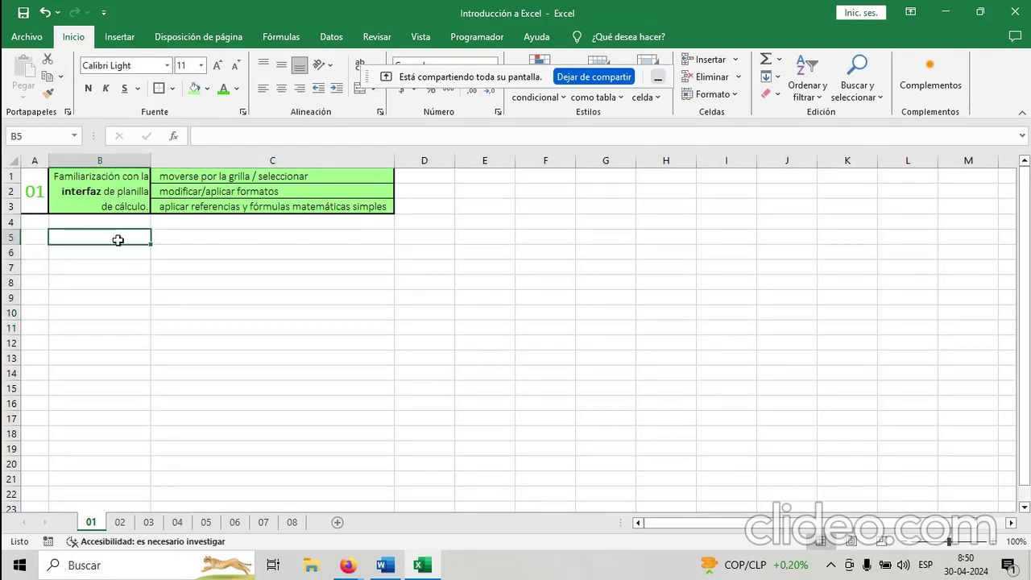
text(Hgfhg)
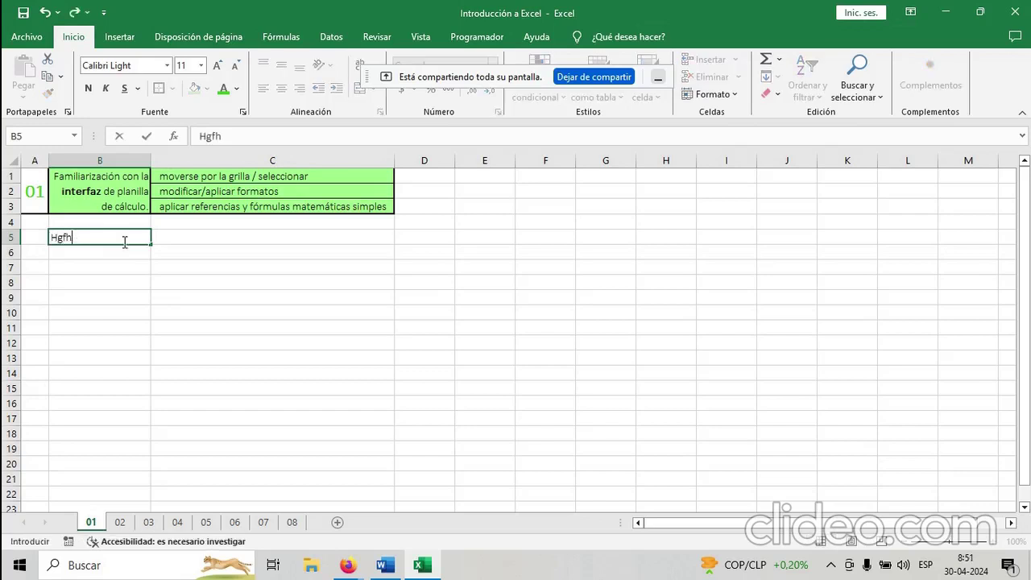
key(BackSpace)
key(BackSpace)
key(BackSpace)
Enter the text "Esta es la celda B5" in cell B5.
click(232, 138)
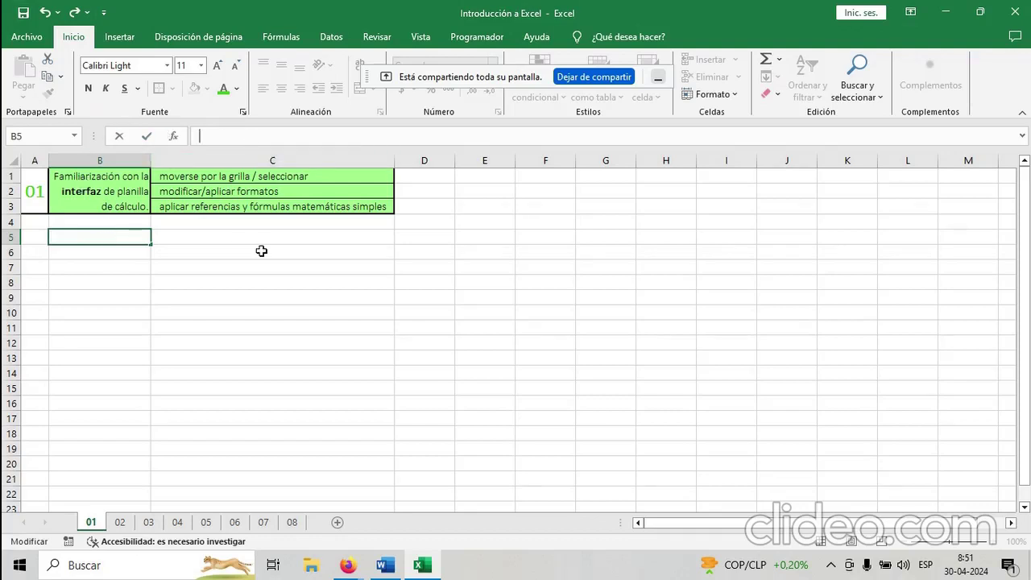
text(Esta es la cel)
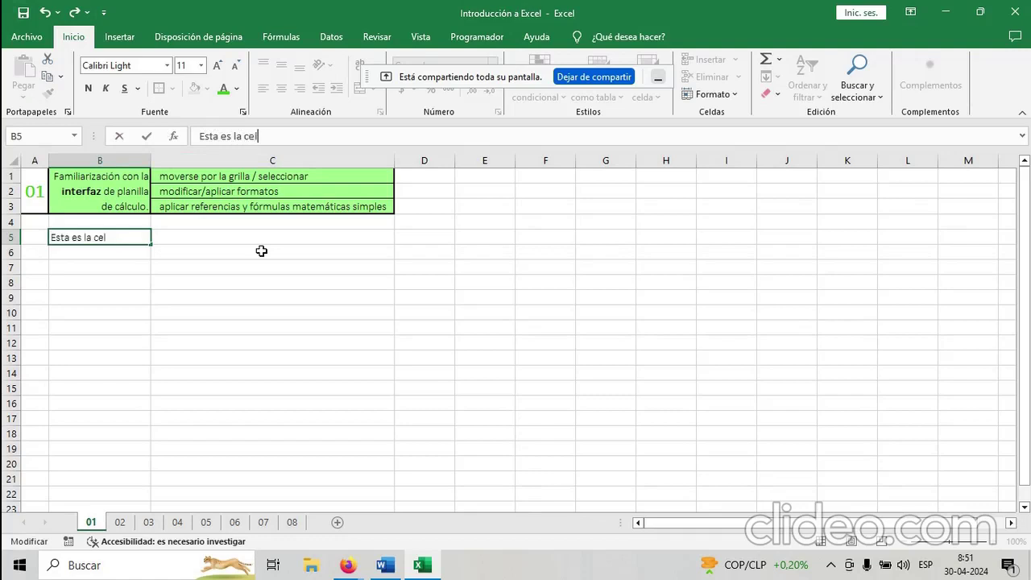
text(da B5)
key(Return)
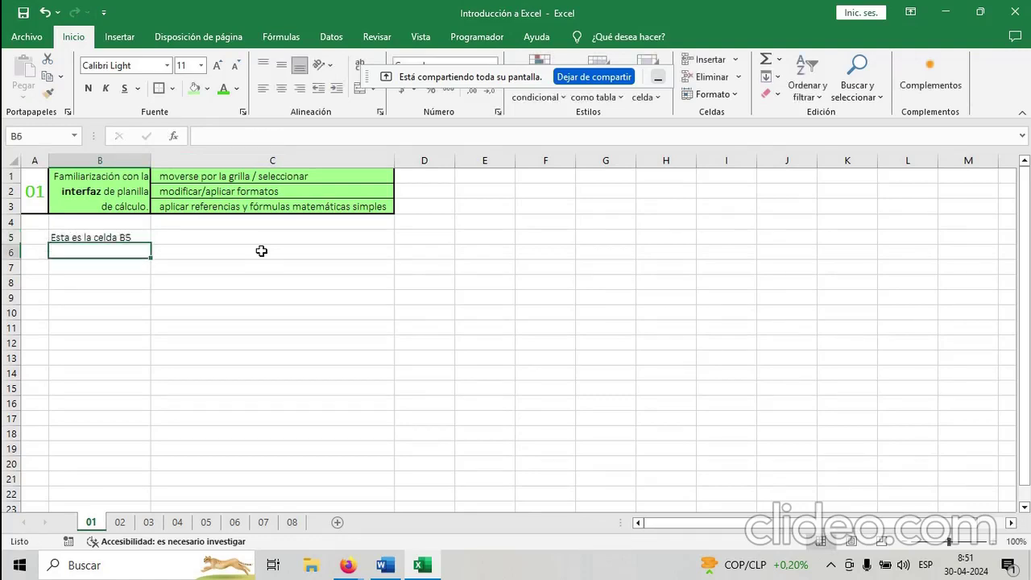
Change the font of cell B5 to Impact.
click(125, 238)
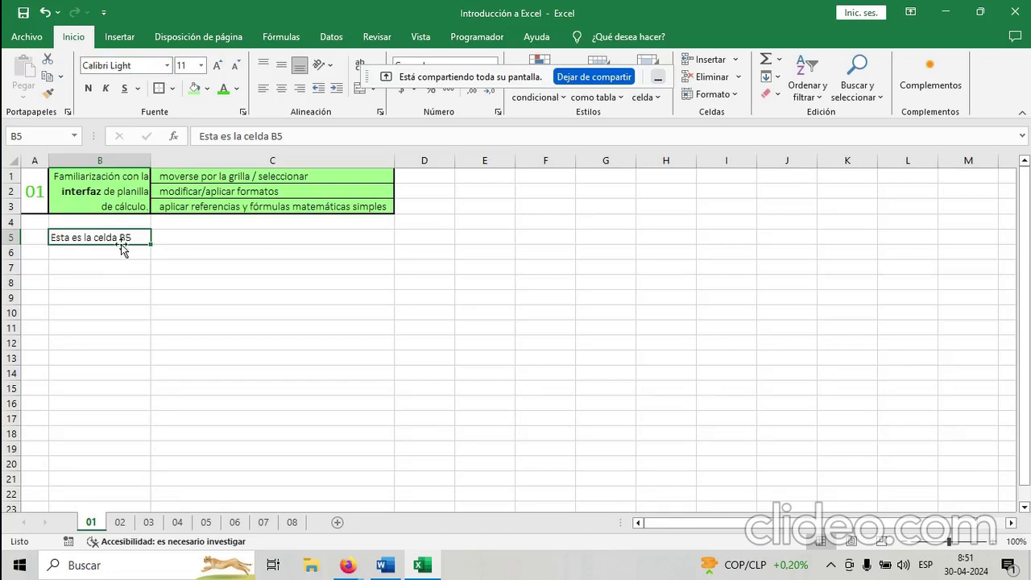
click(167, 65)
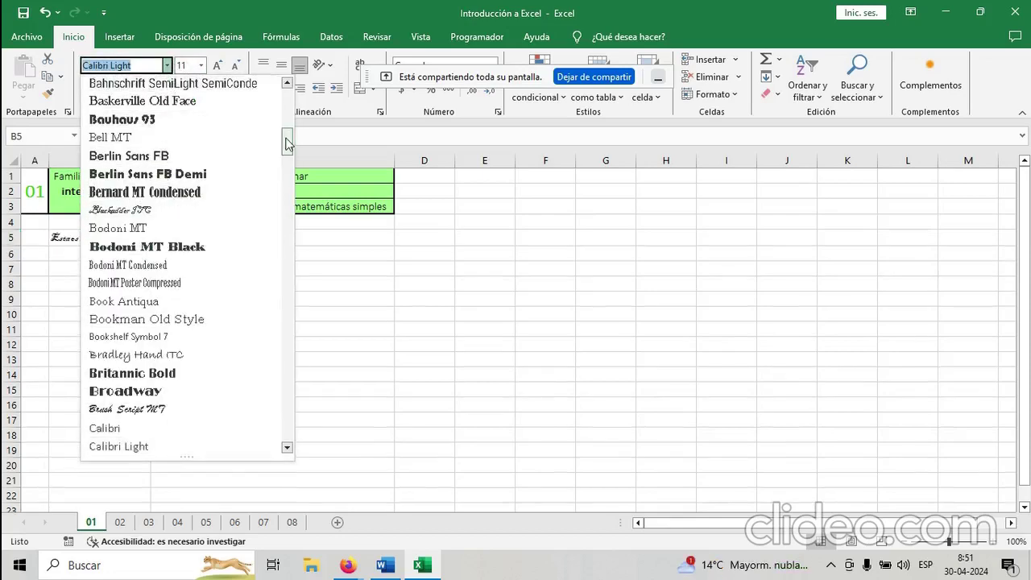
drag(287, 142, 289, 251)
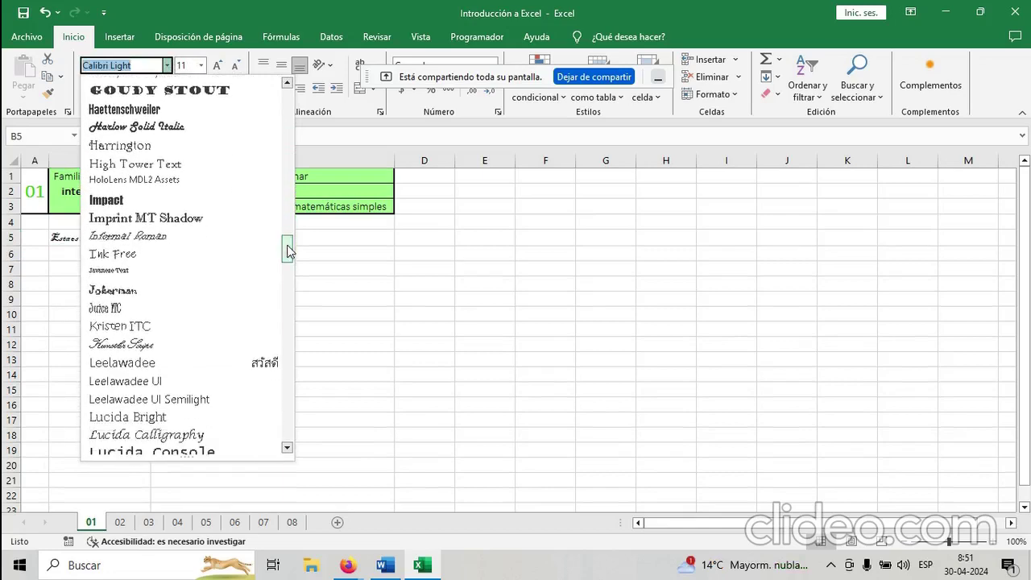
click(117, 201)
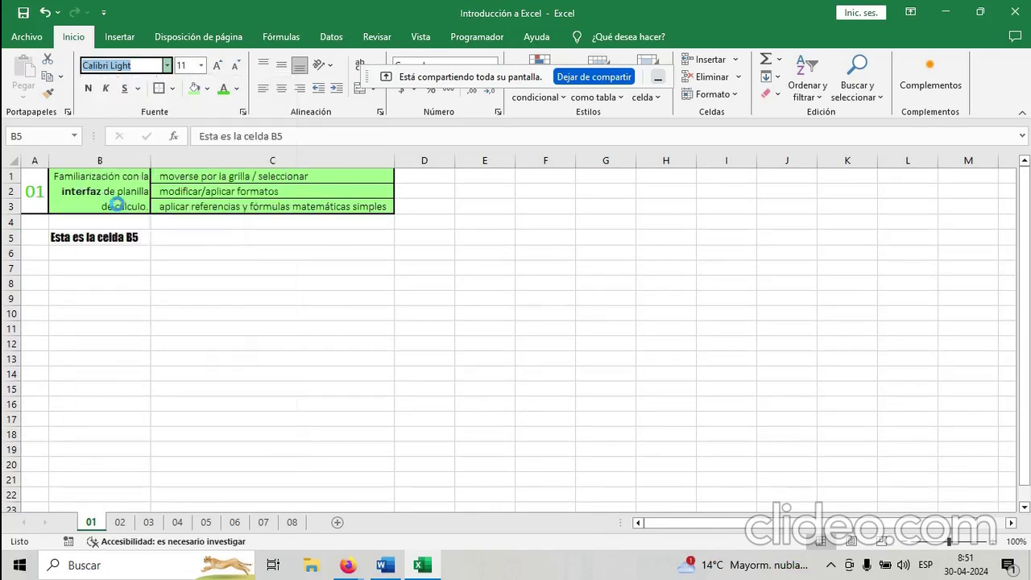
Enter the description "Esta con la Fuente IMPACT" in cell C5.
click(170, 238)
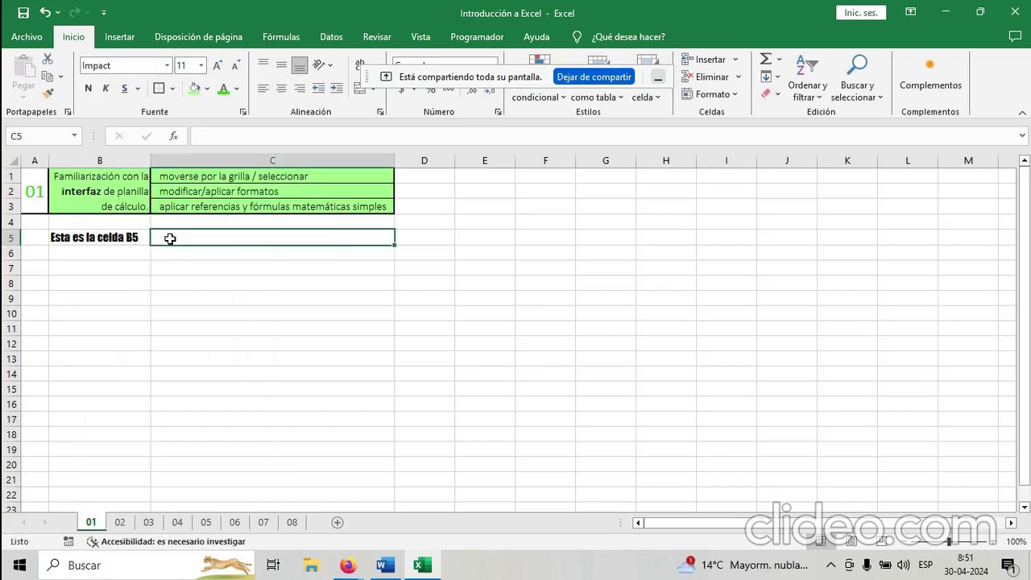
text(Esta con la)
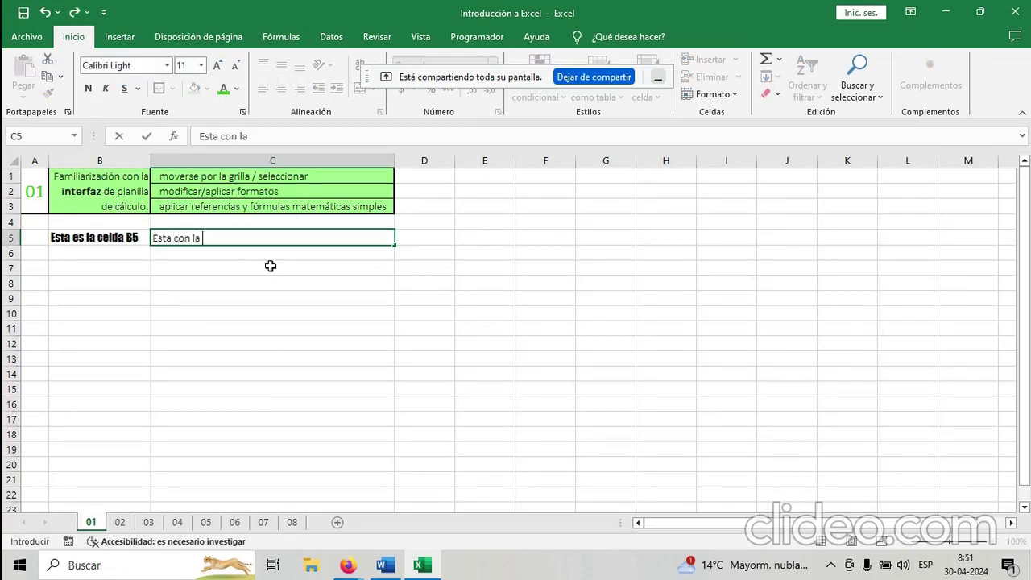
text( Fuente IMPACT)
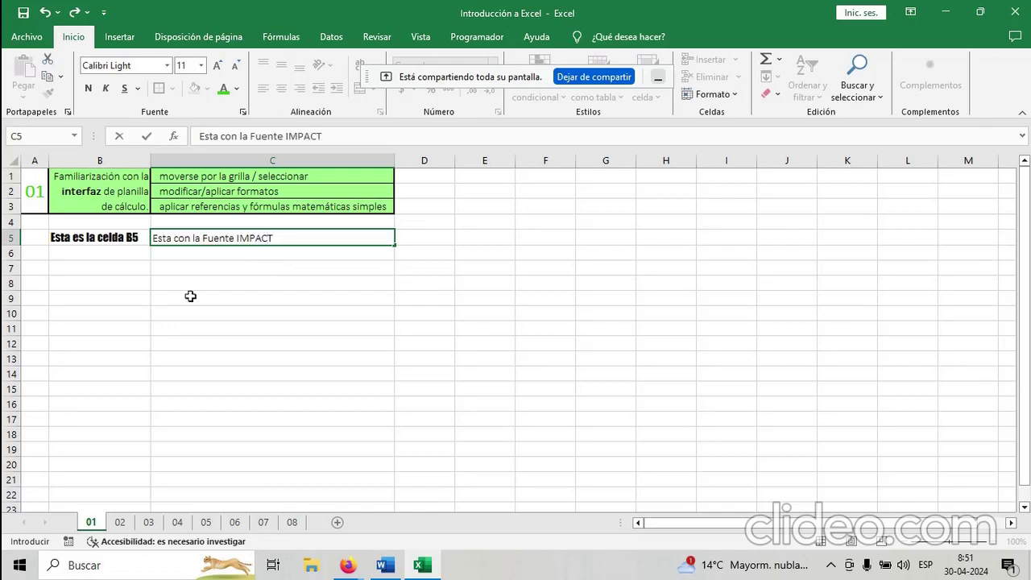
Set the font size of cell B5 to 10.
click(109, 240)
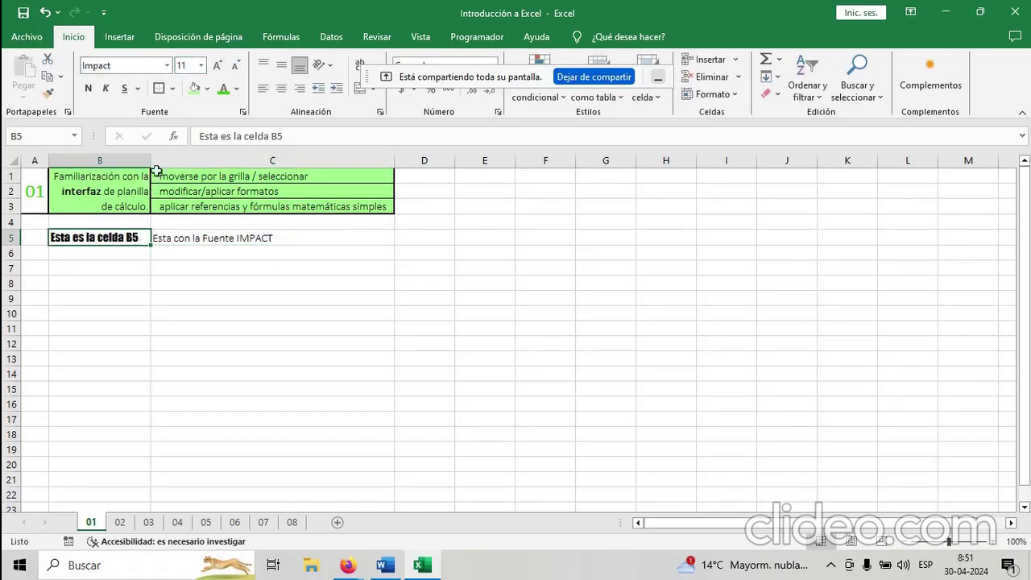
click(236, 67)
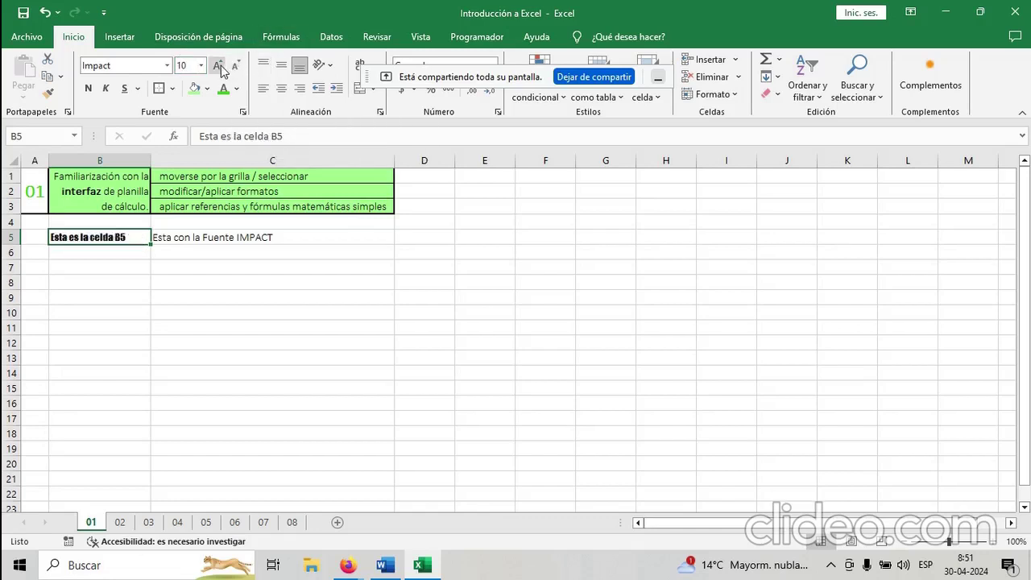
click(219, 66)
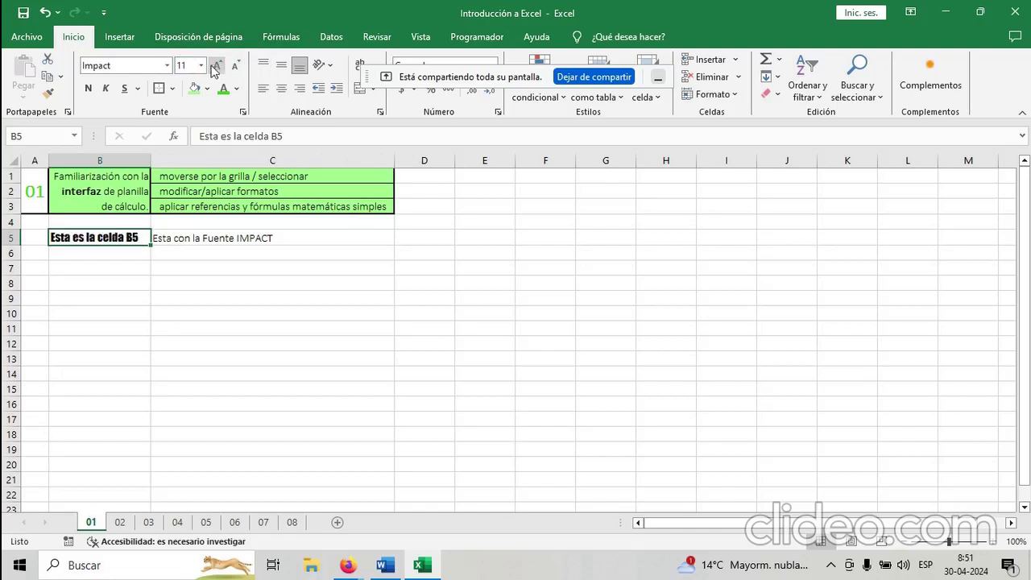
click(201, 68)
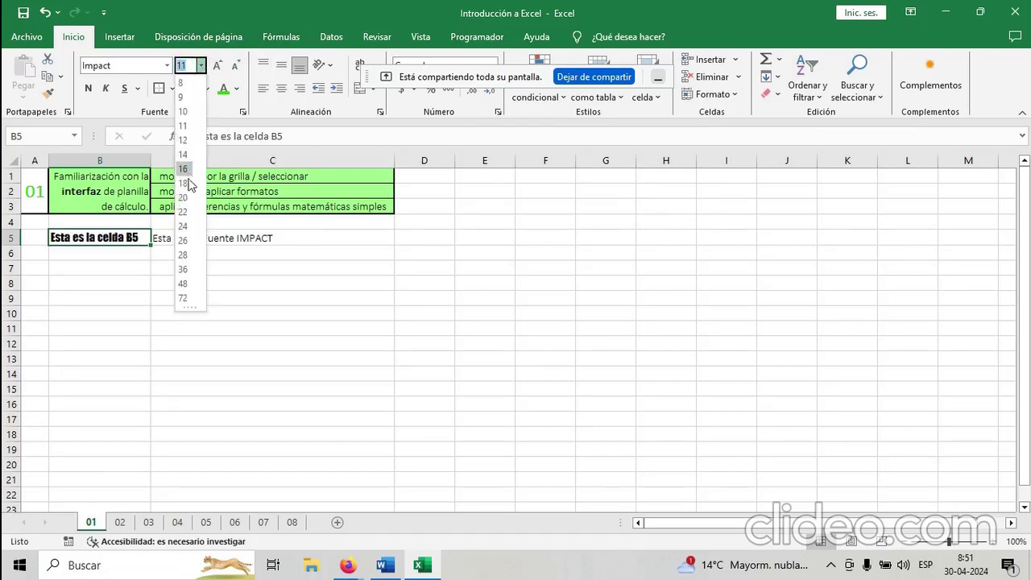
click(185, 113)
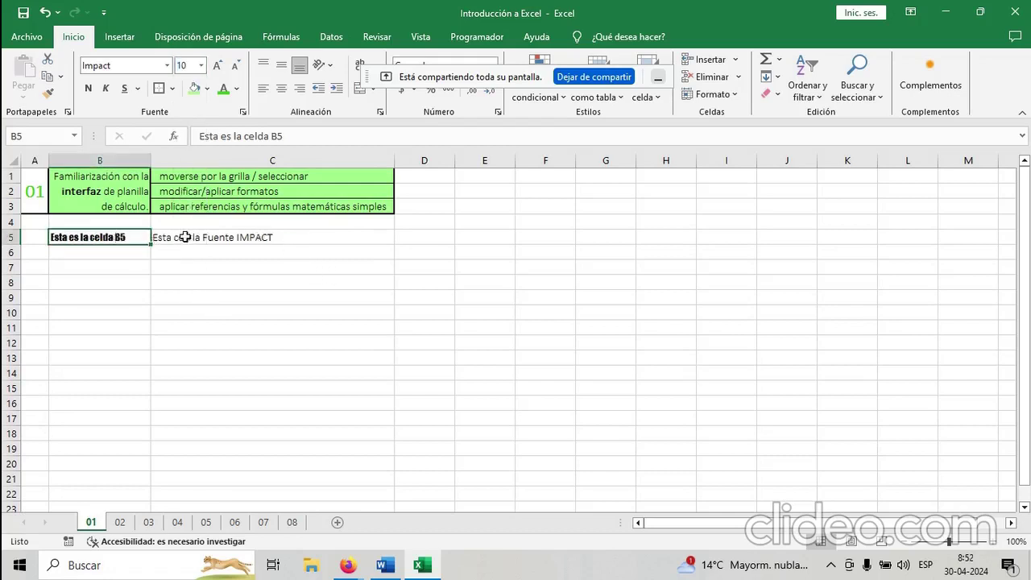
Extend the description in cell C5 by adding ", tamaño 10" at its end.
click(262, 237)
double_click(281, 240)
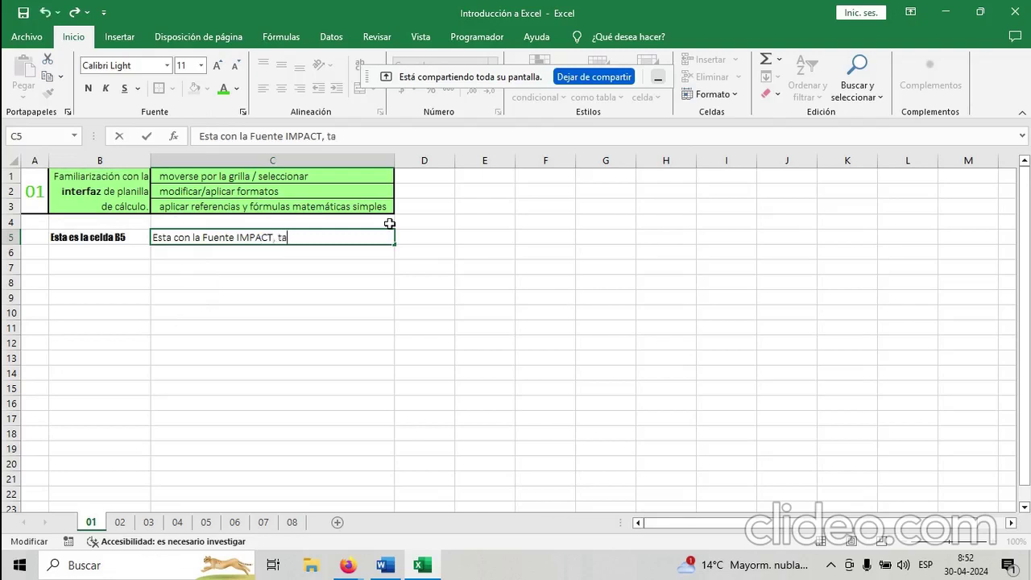
text(, tamaño 19)
key(BackSpace)
text(0)
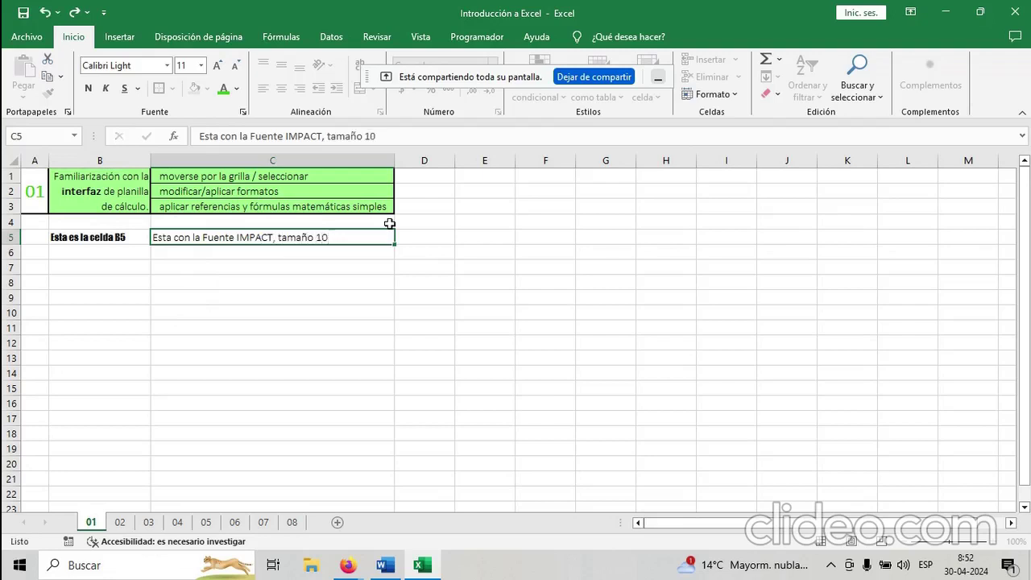
key(Return)
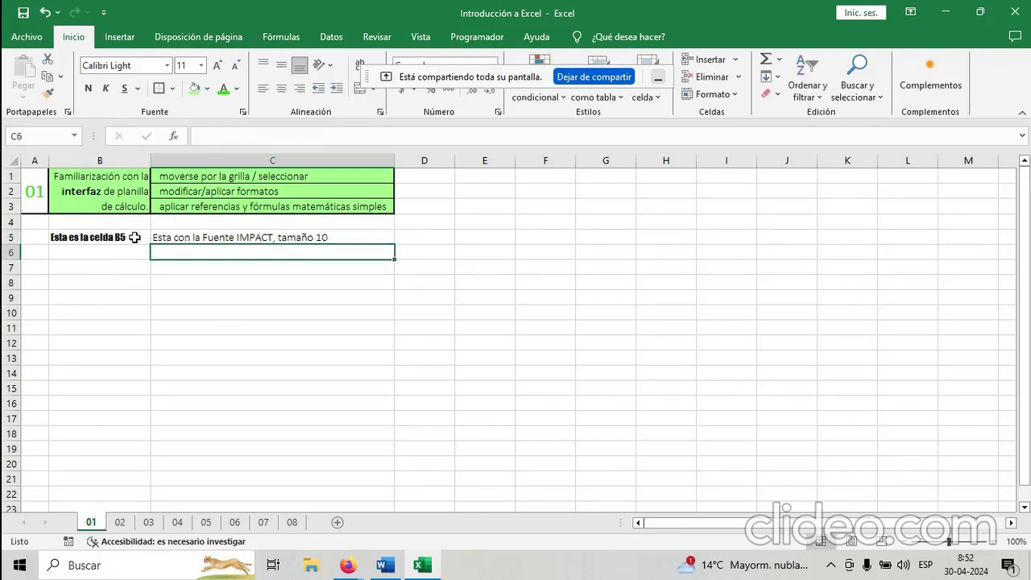
double_click(336, 237)
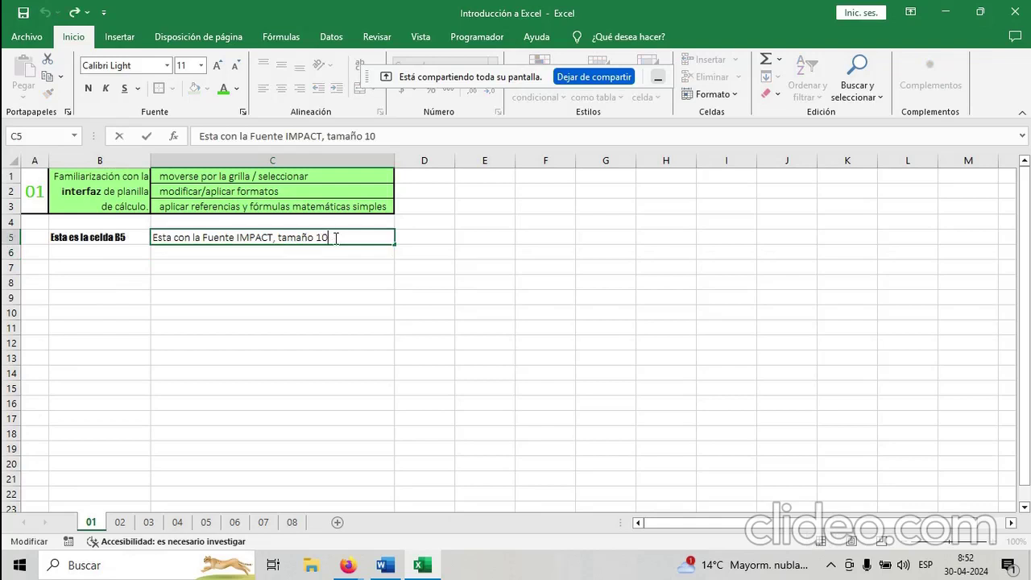
key(Return)
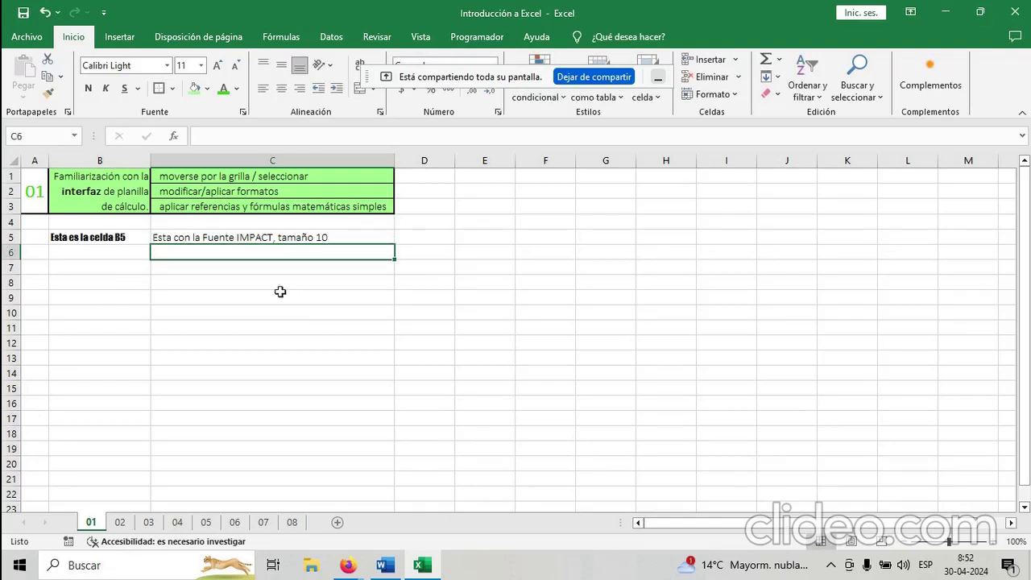
double_click(225, 235)
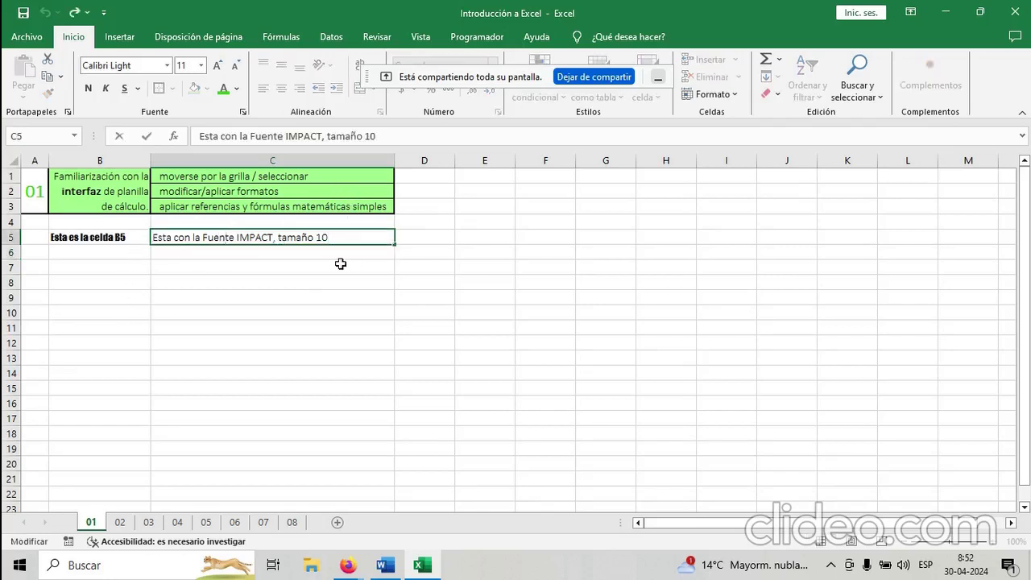
click(342, 265)
click(106, 251)
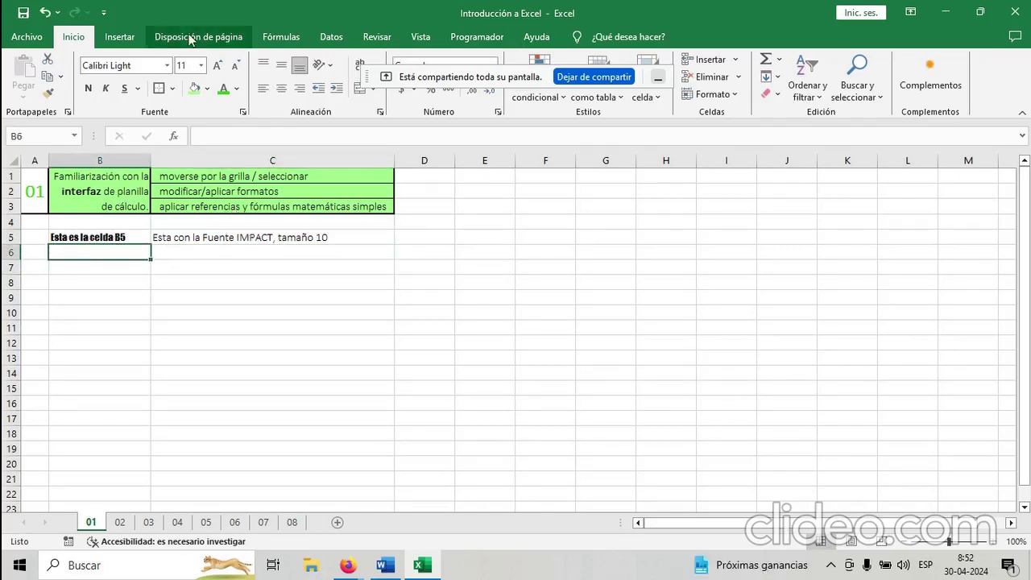
Try bold, italic and underline on cell B5 one after another, removing each format again.
click(105, 239)
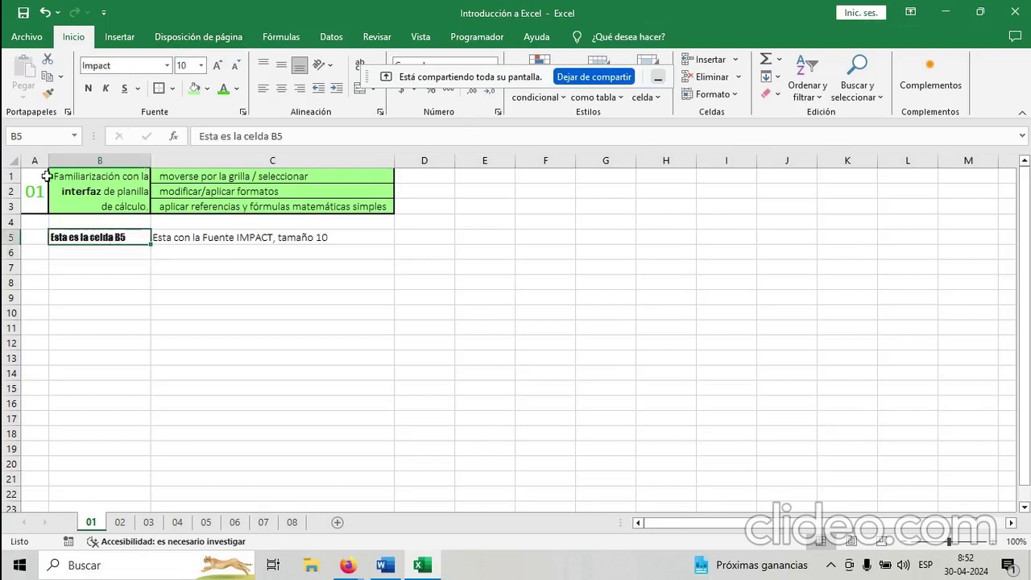
click(89, 89)
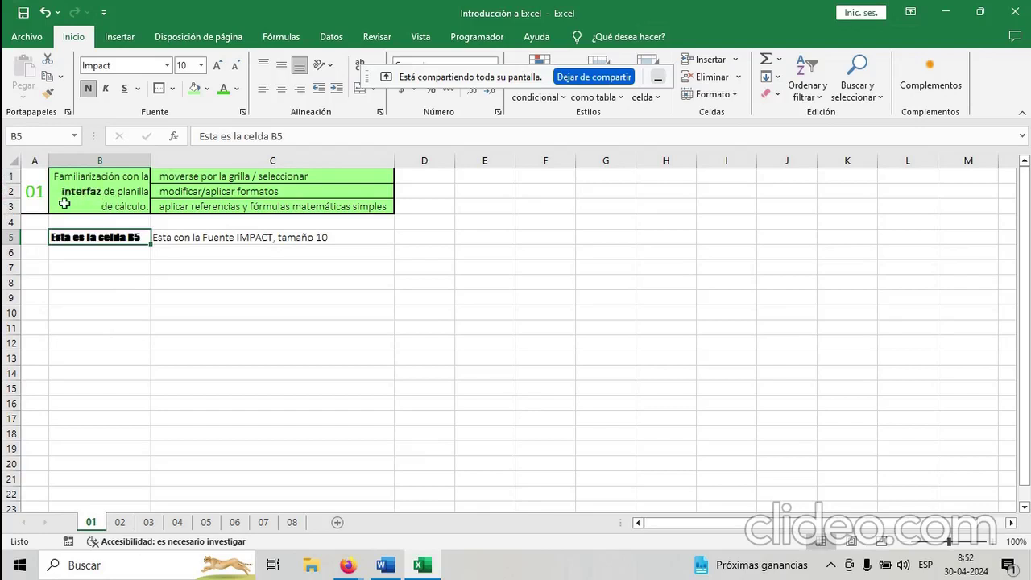
click(89, 87)
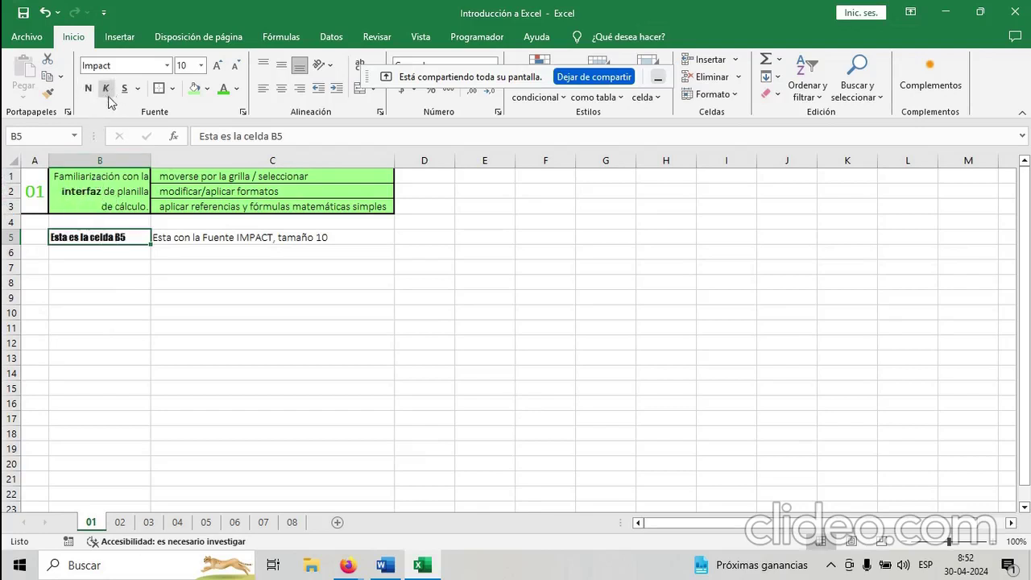
click(106, 88)
click(108, 91)
click(125, 90)
click(126, 91)
Enter the labels "Negrita", "Cursiva" and "Subrayado" in cells B6, B7 and B8.
click(126, 251)
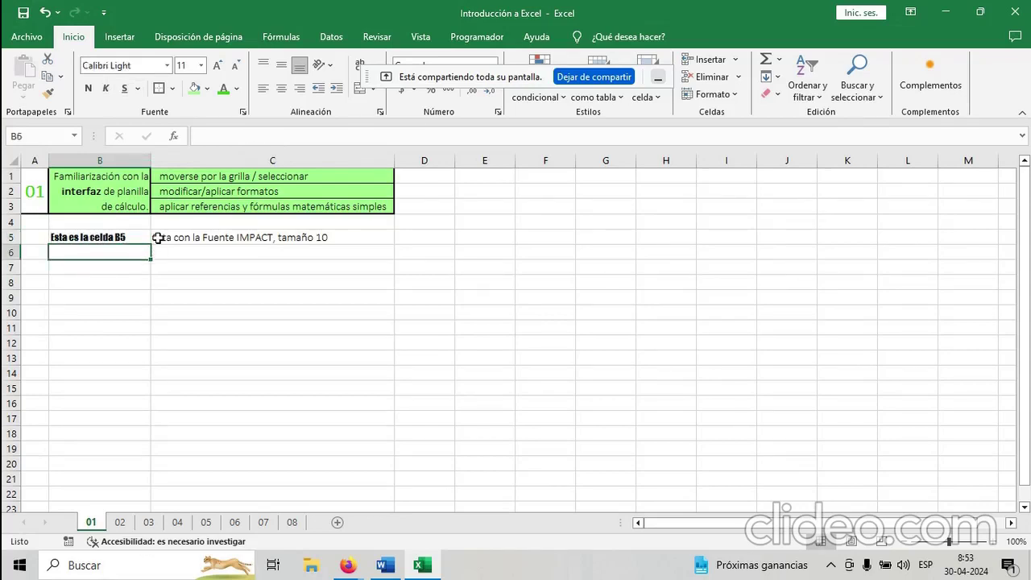
text(Negrita)
key(Return)
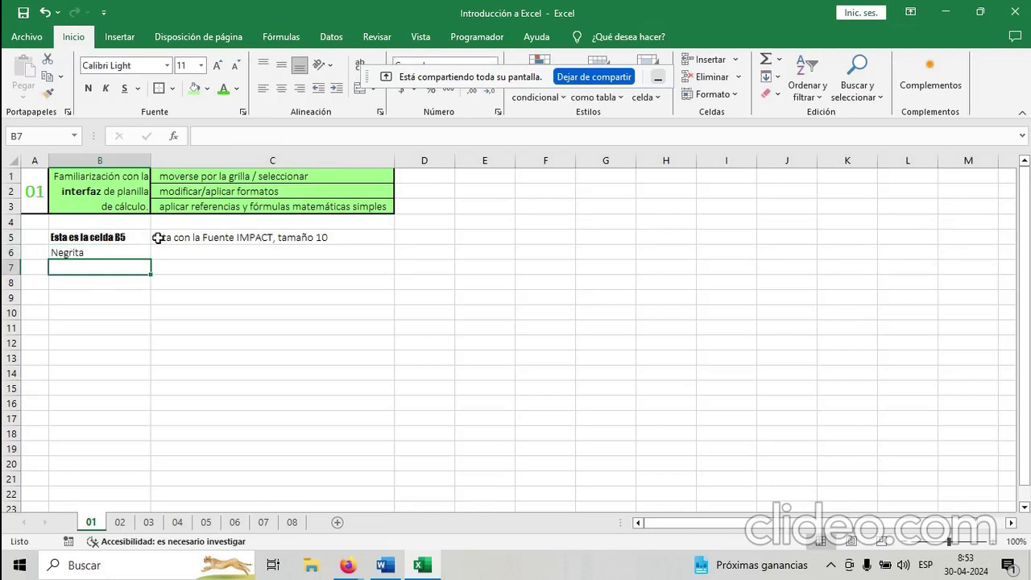
text(K)
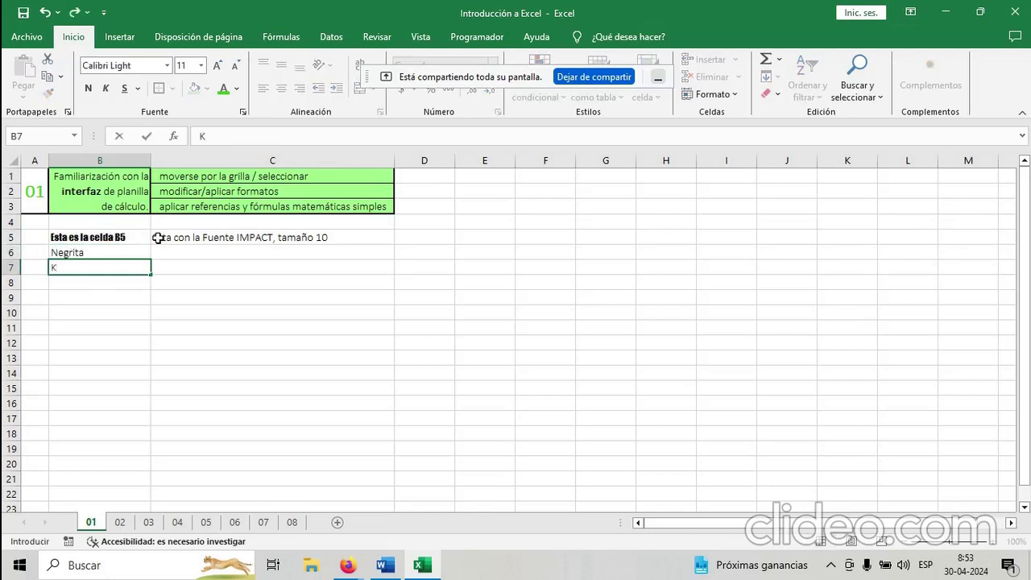
text(ursiva)
key(Return)
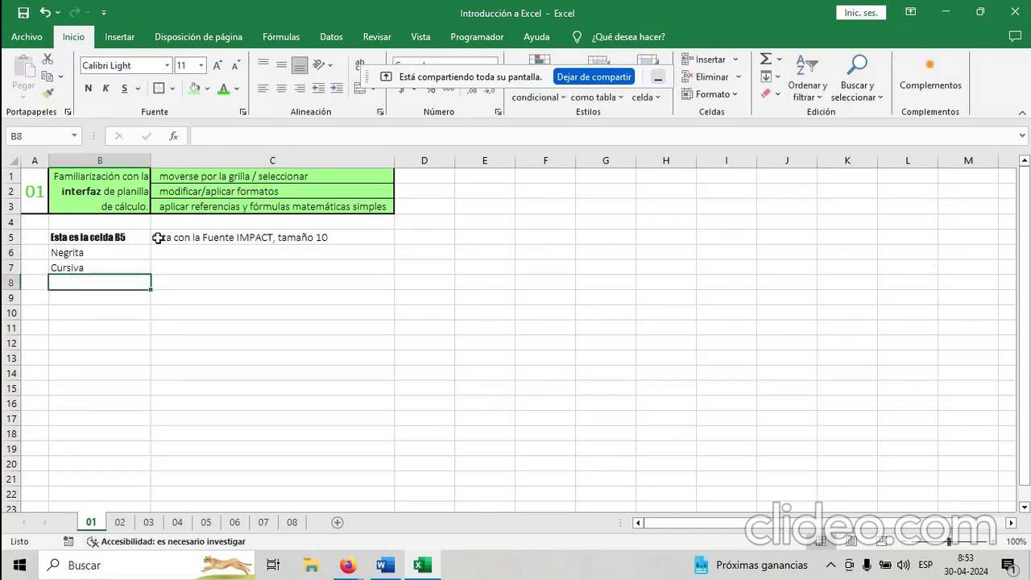
text(Sub)
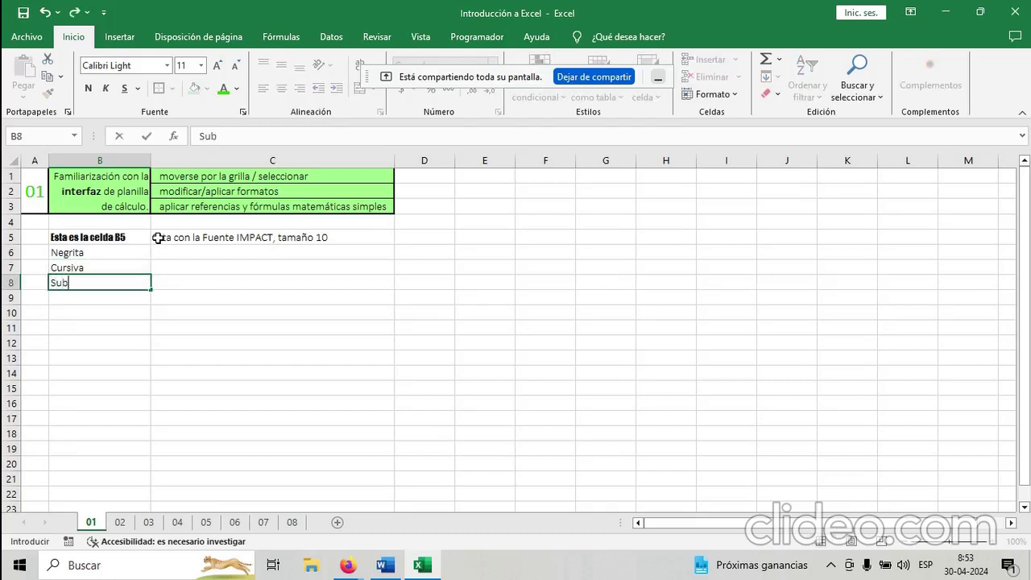
text(rayado)
key(Return)
Make the "Negrita" label in cell B6 bold.
key(Up)
key(Up)
key(Up)
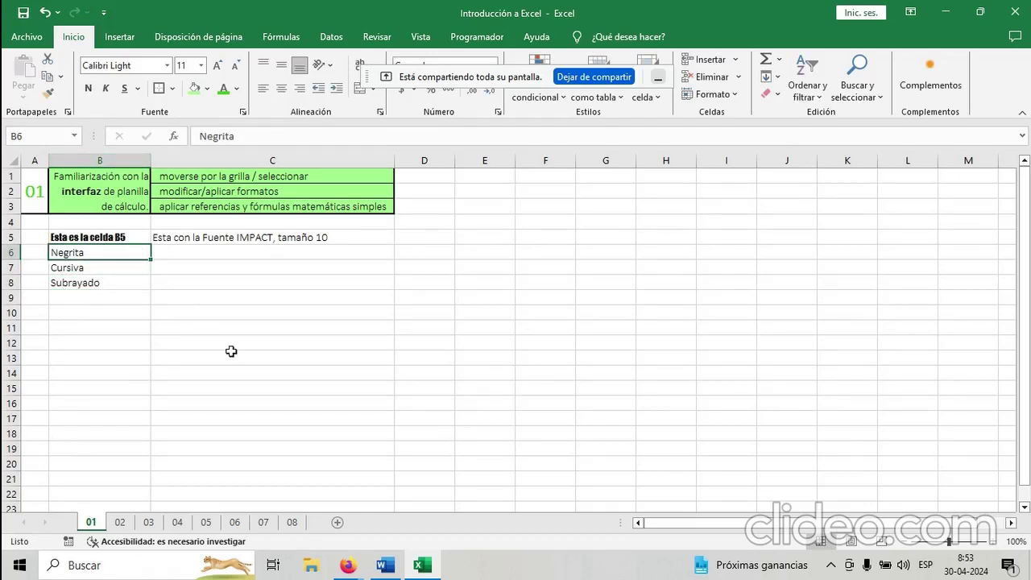
key(ctrl+n)
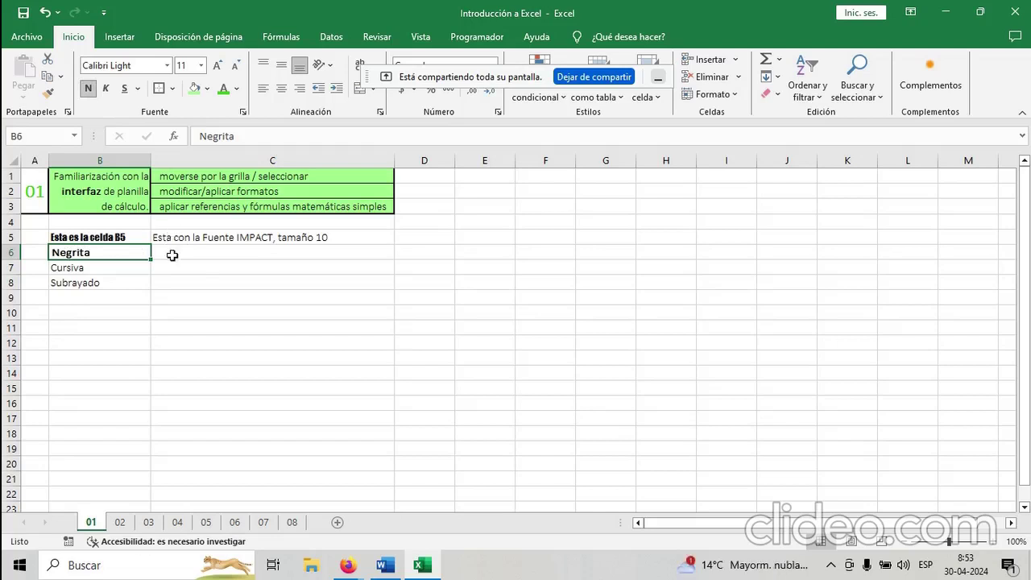
Enter the description "Ctrl + N, engruesa el texto" in cell C6.
click(172, 255)
text(Ctr)
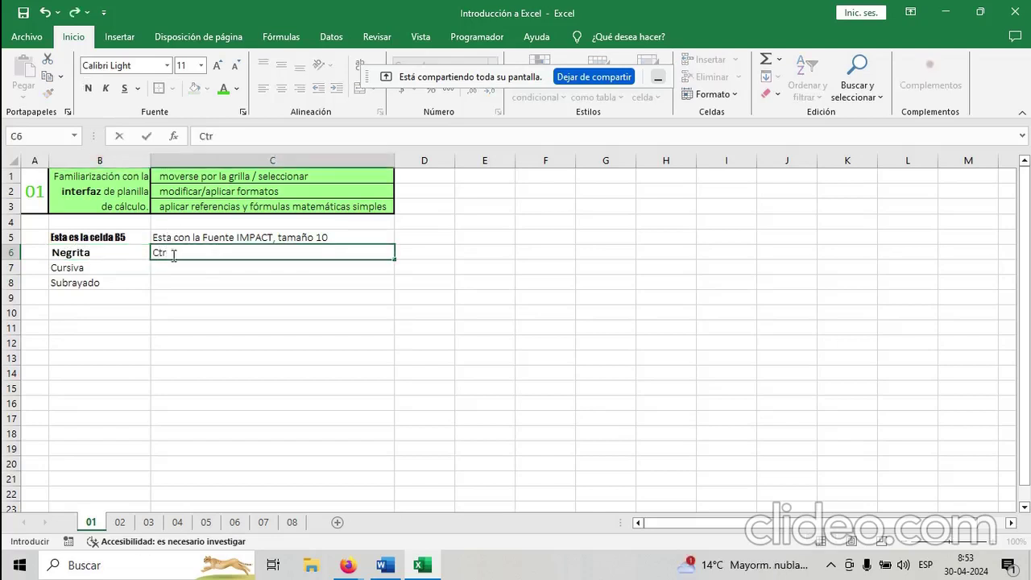
text(l + N, enf)
key(BackSpace)
text(gruesa )
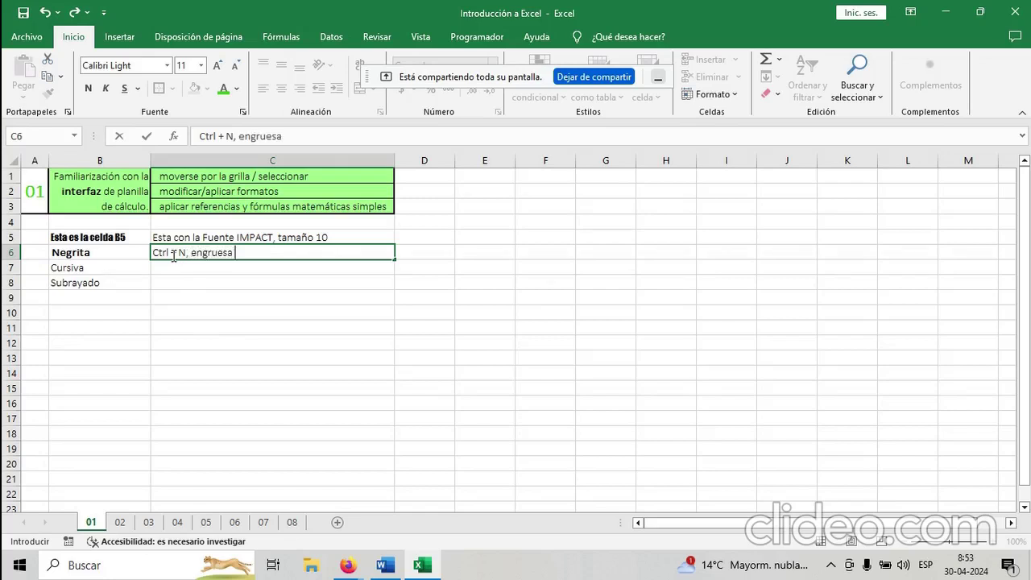
text(el texto)
key(Return)
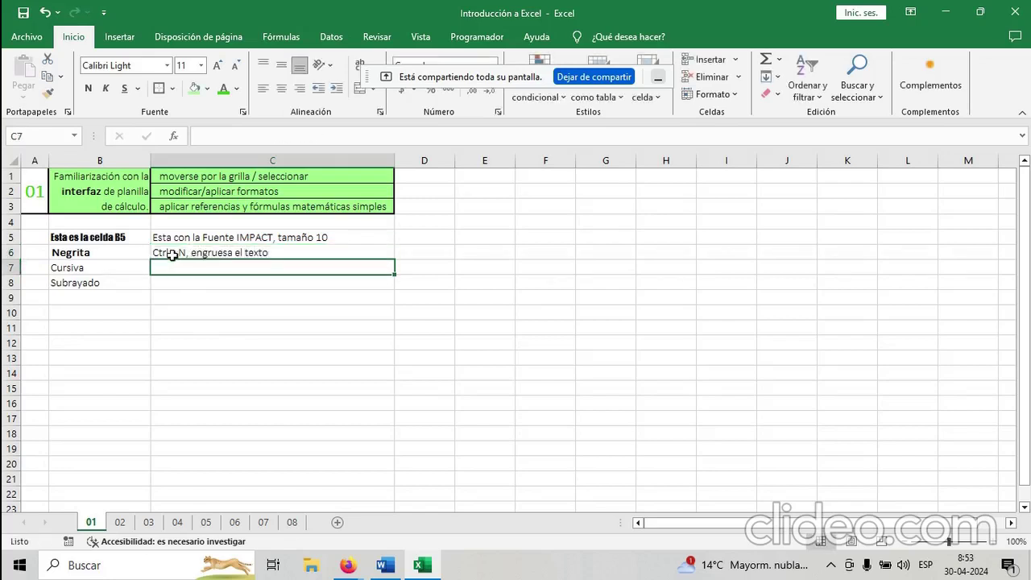
Italicize the "Cursiva" label in cell B7 and enter "Ctrl + K, pone el texto cursivo" in cell C7.
click(121, 267)
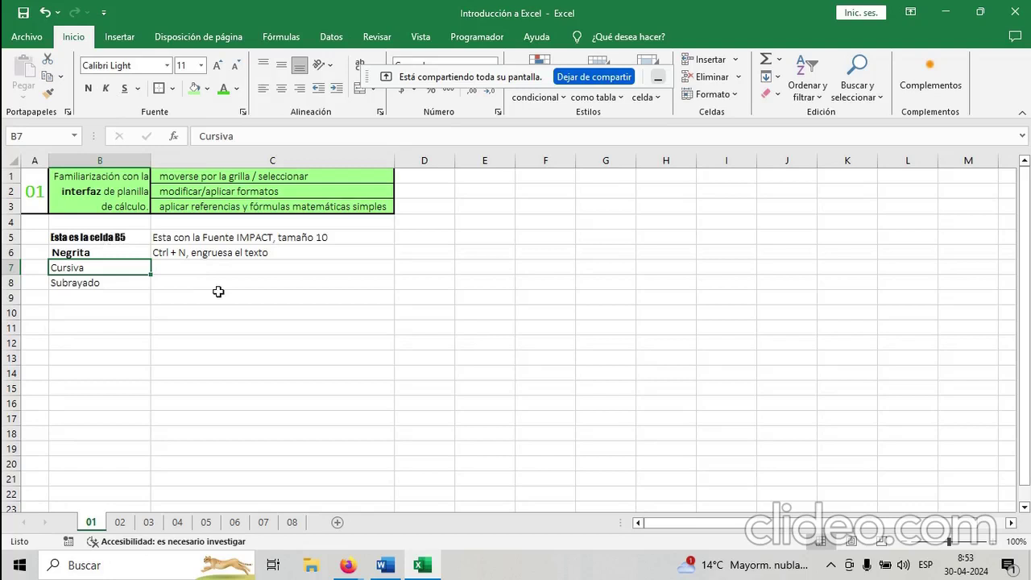
key(ctrl+k)
click(188, 270)
text(Ctrl)
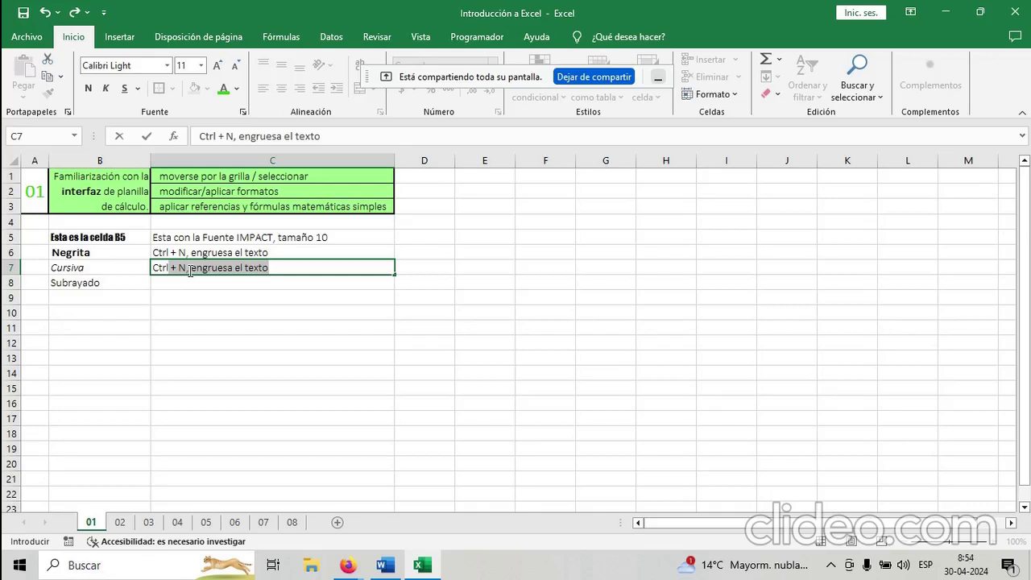
text(K)
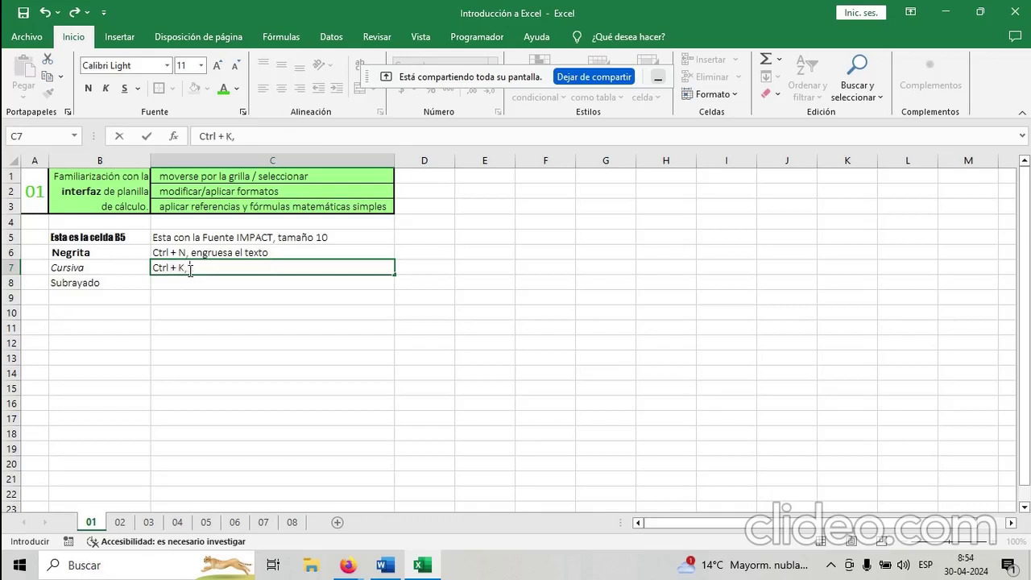
text(, pone el texto curs)
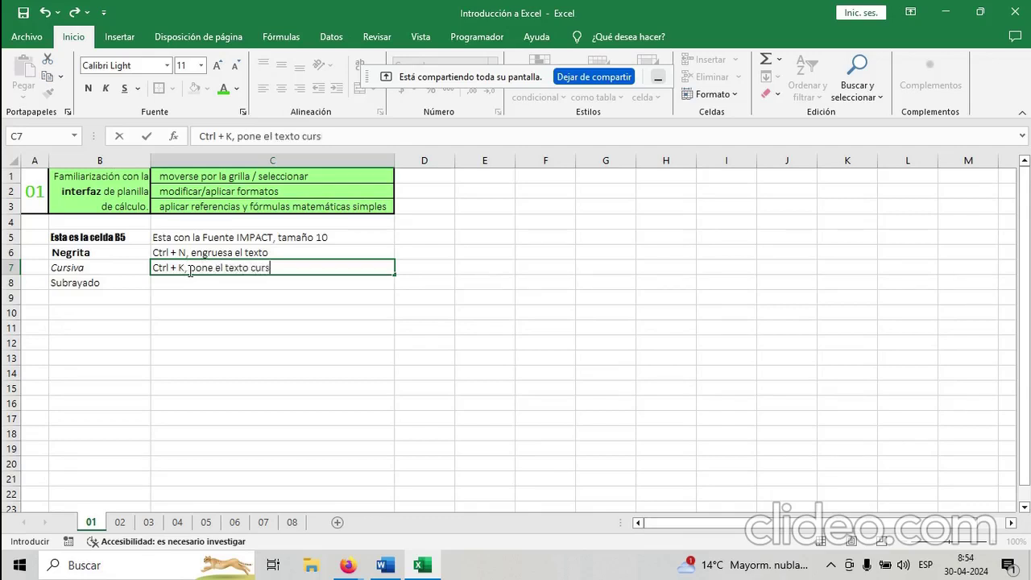
text(ivo)
key(Return)
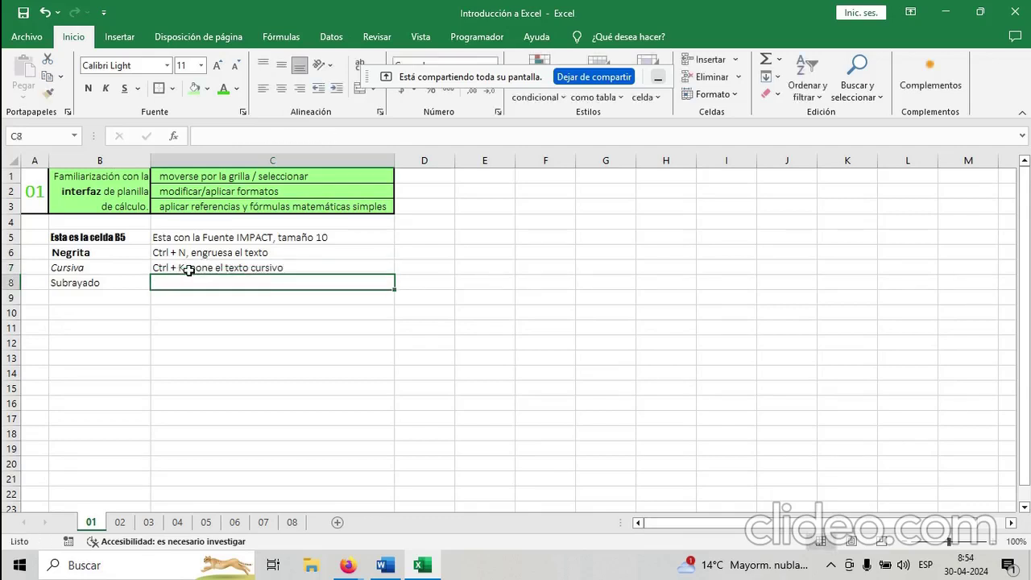
Underline the "Subrayado" label in cell B8 and enter "Ctrl + S, pone una línea bajo el texto" in cell C8.
click(110, 278)
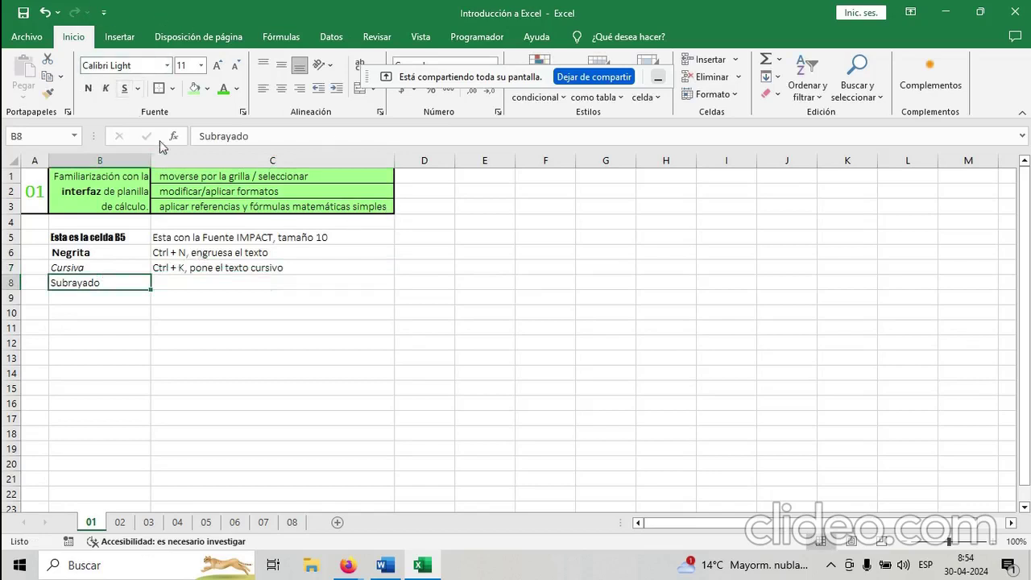
key(ctrl+s)
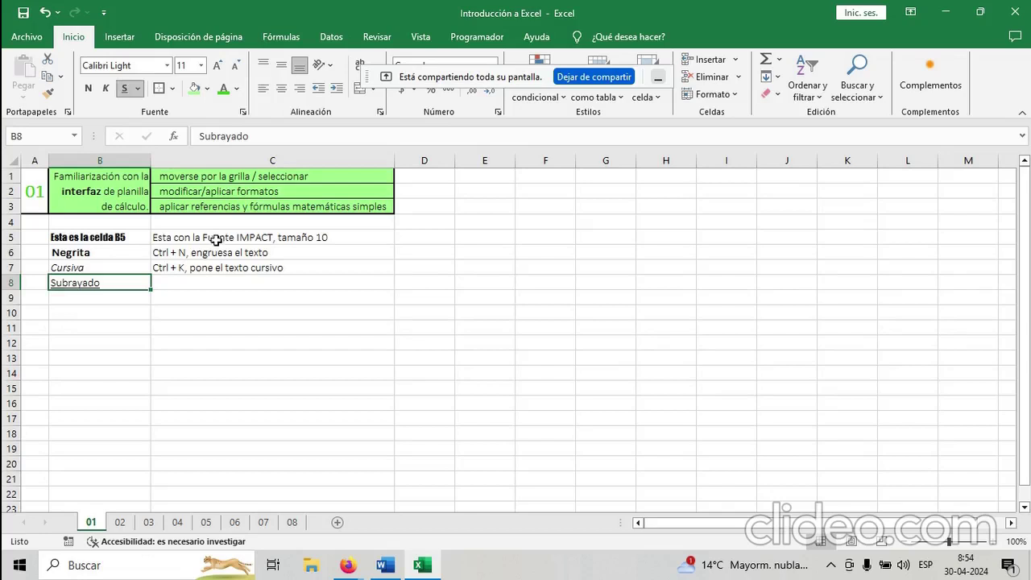
double_click(177, 284)
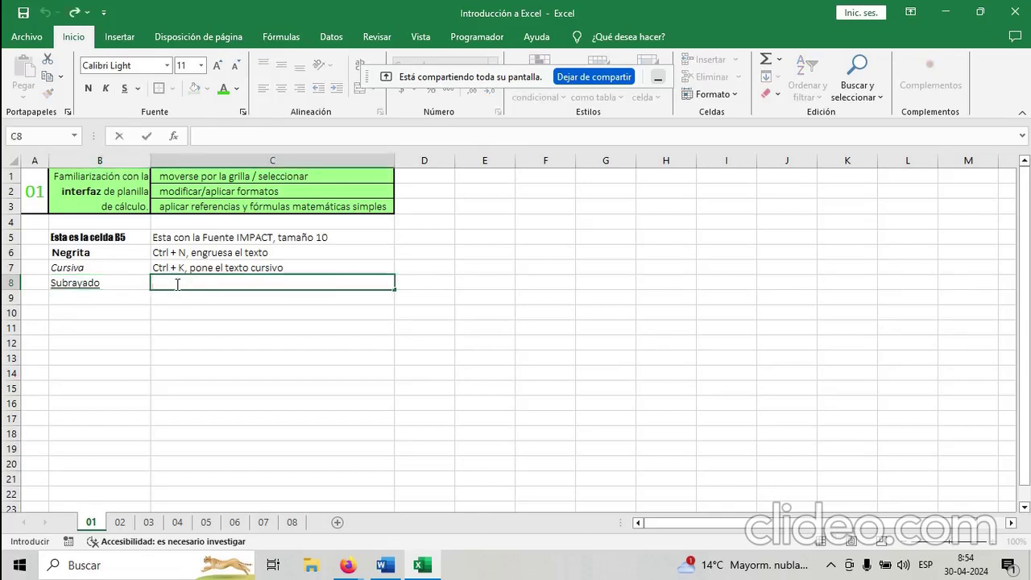
text(Ctrl +)
text(S)
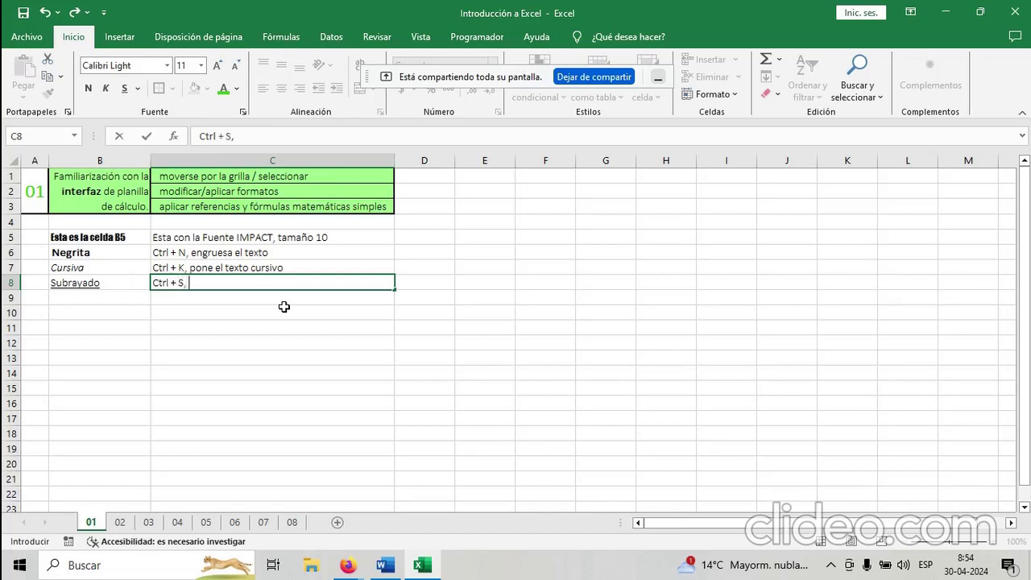
text(, pone una línea ba)
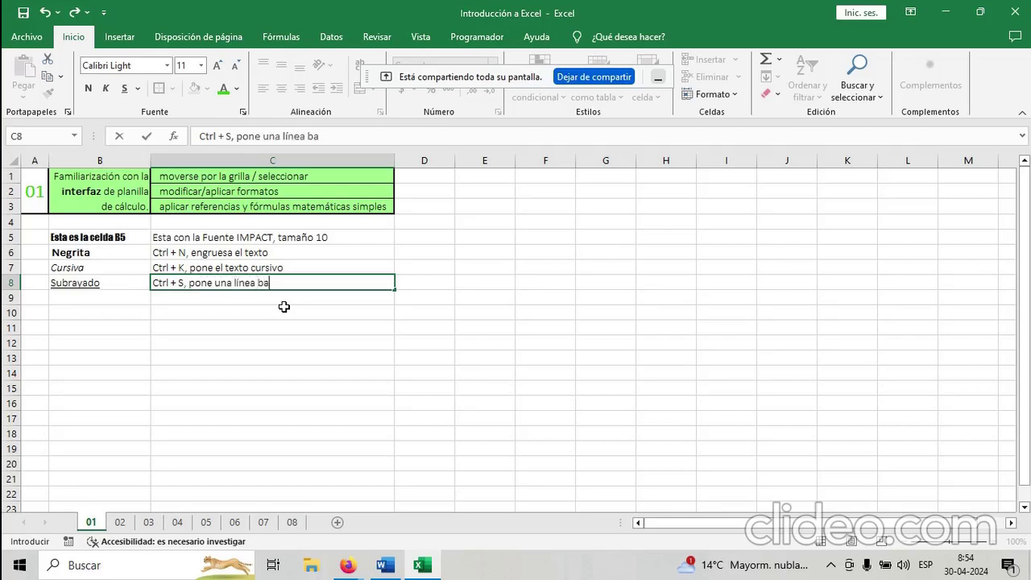
text(jo el texto)
key(Return)
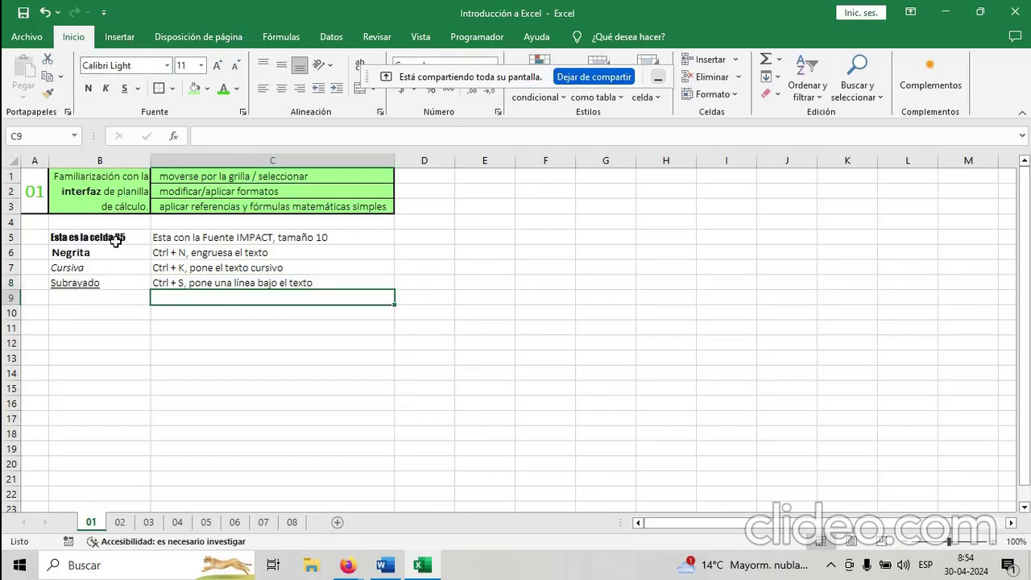
Enter the text "Celda Encerrada" in cell B10.
click(103, 314)
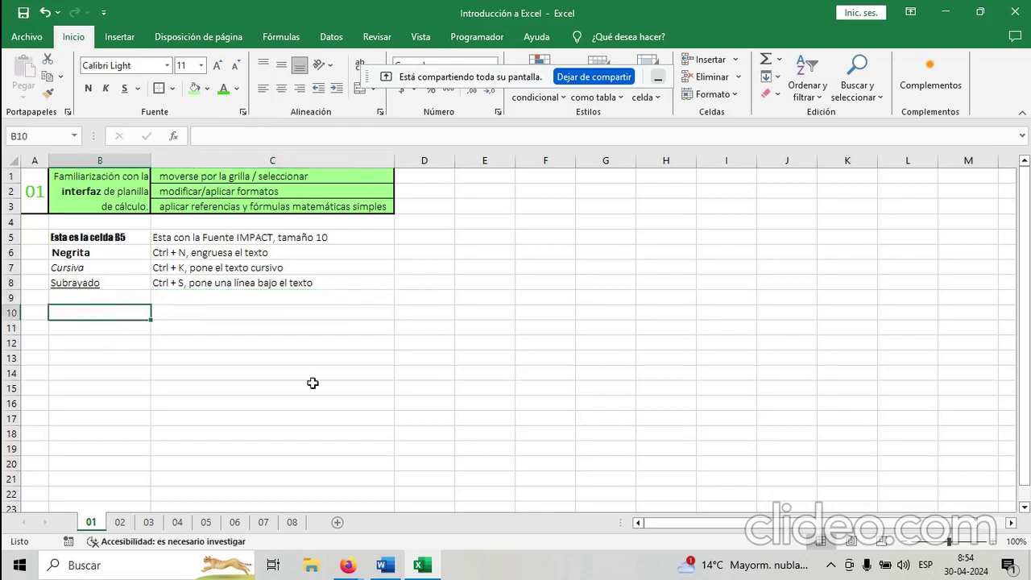
text(Celda )
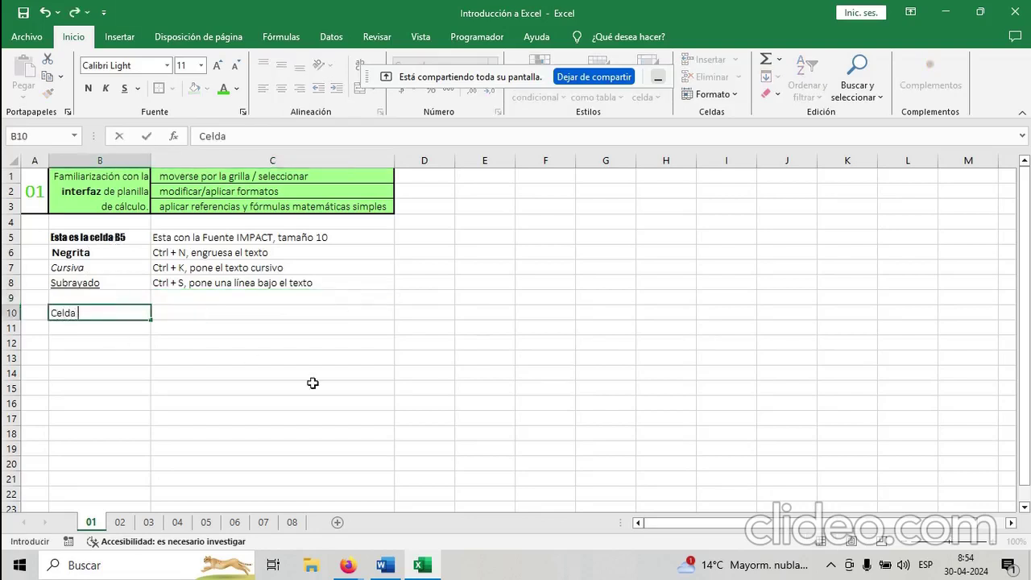
text(Encerrada)
key(Return)
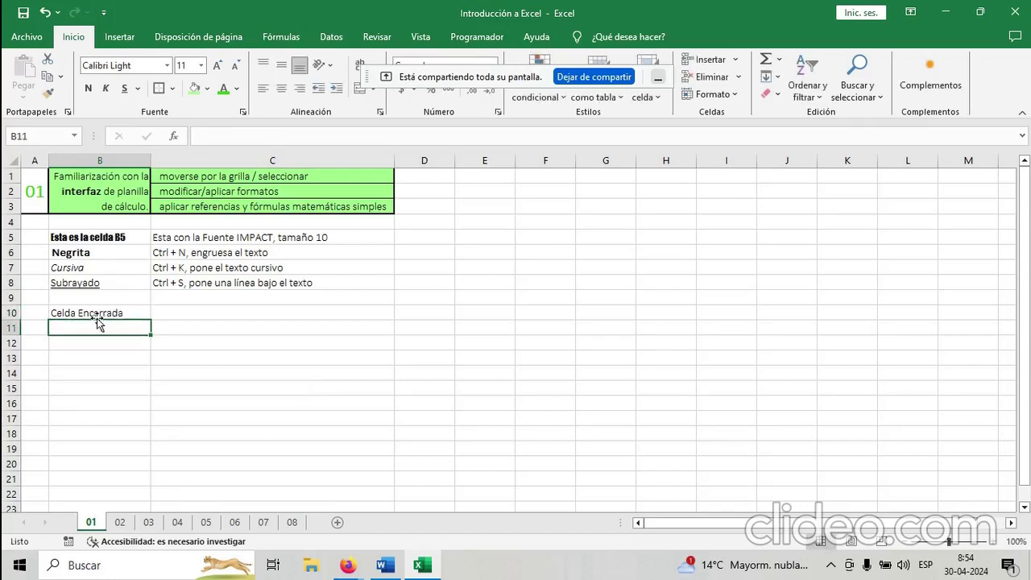
Apply a thick outside border to cell B10.
click(130, 311)
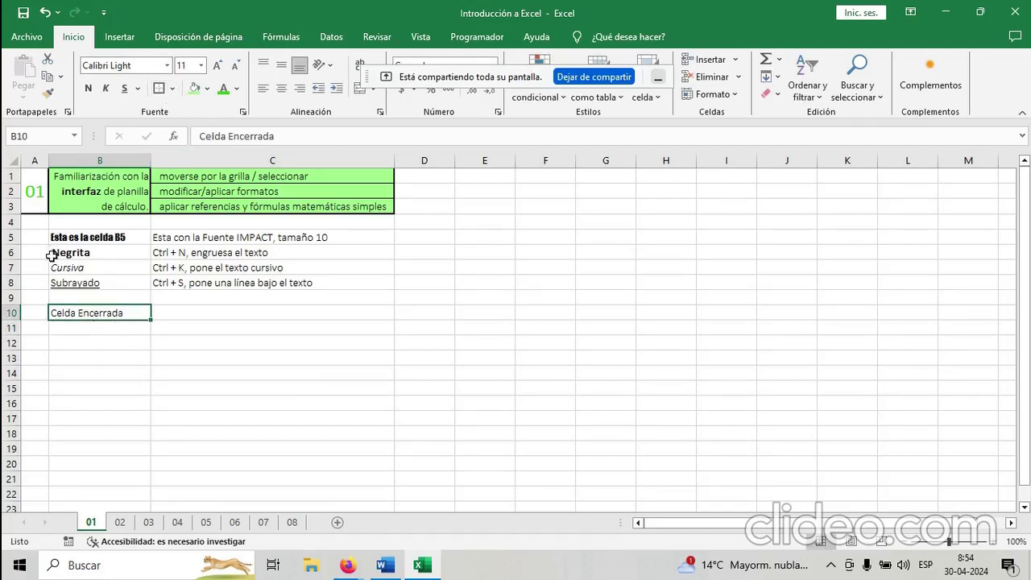
click(160, 90)
click(177, 327)
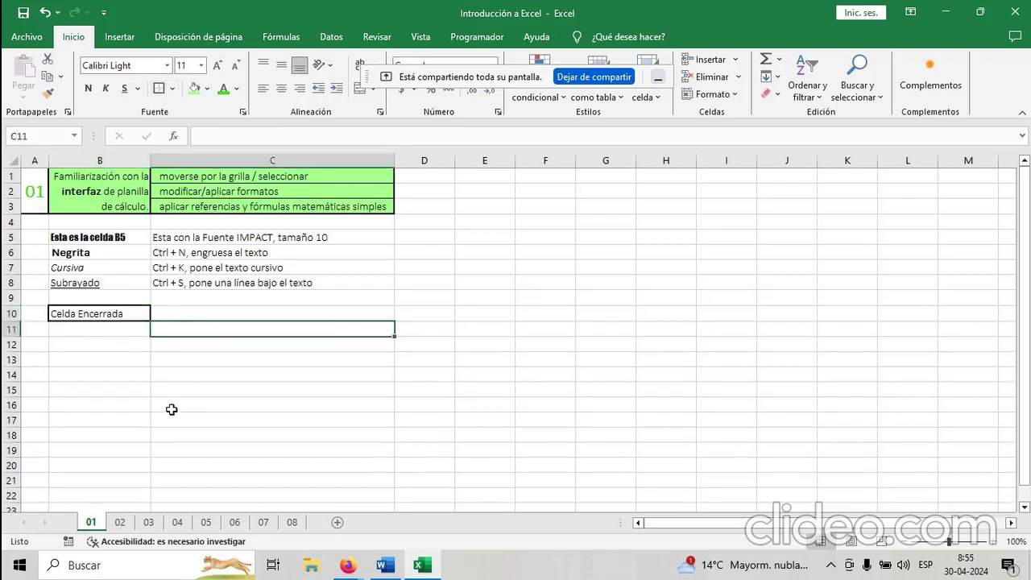
Enter the text "Celda con línea SUP" in cell B12.
click(90, 346)
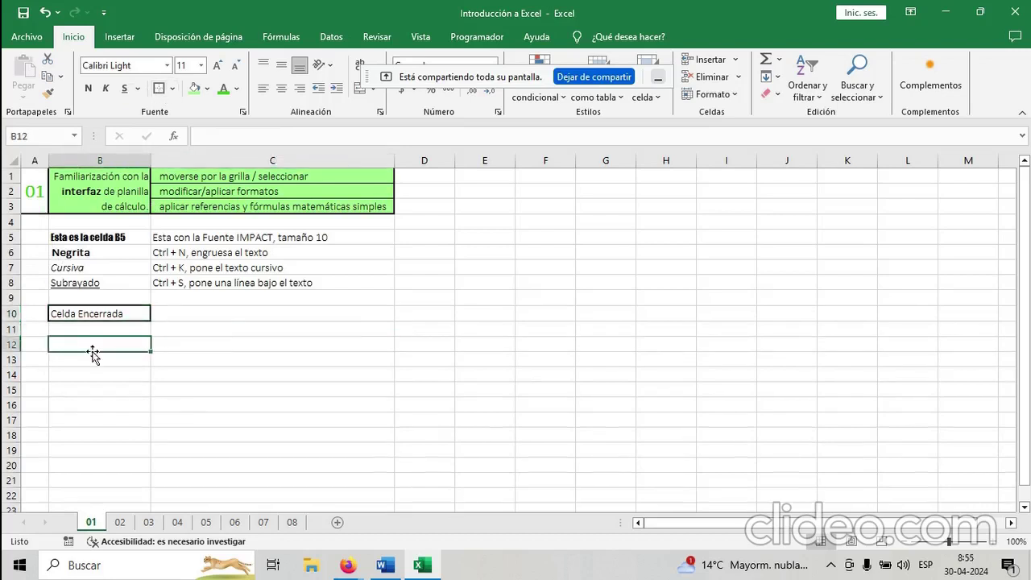
text(Celda )
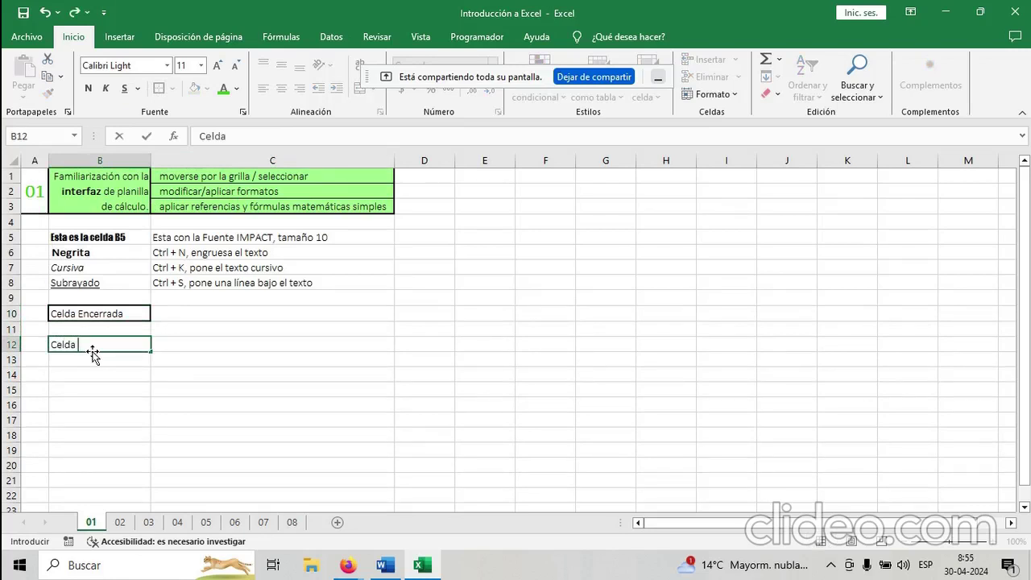
text(con línea SUP)
key(Return)
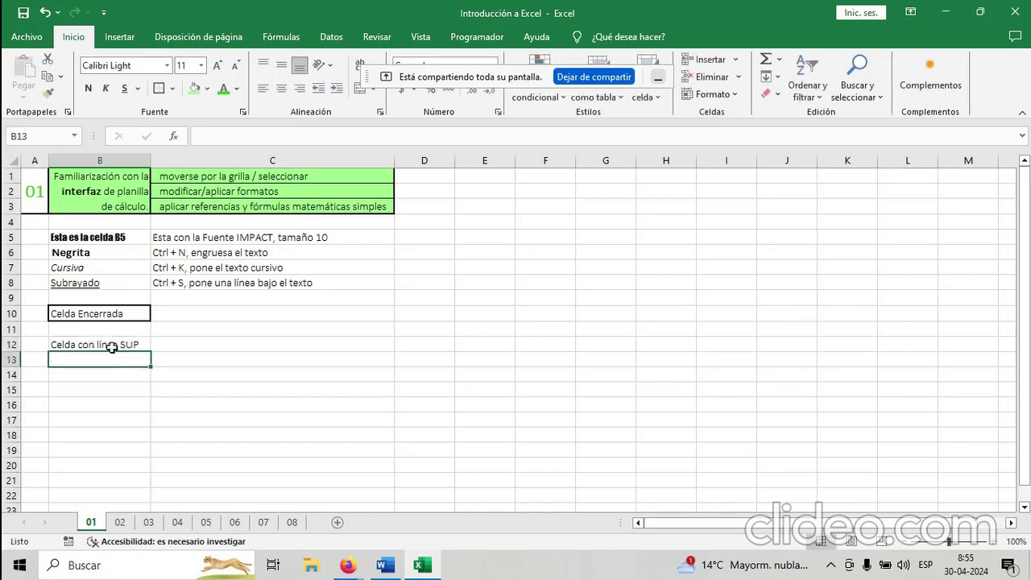
Apply a top border to cell B12.
click(116, 342)
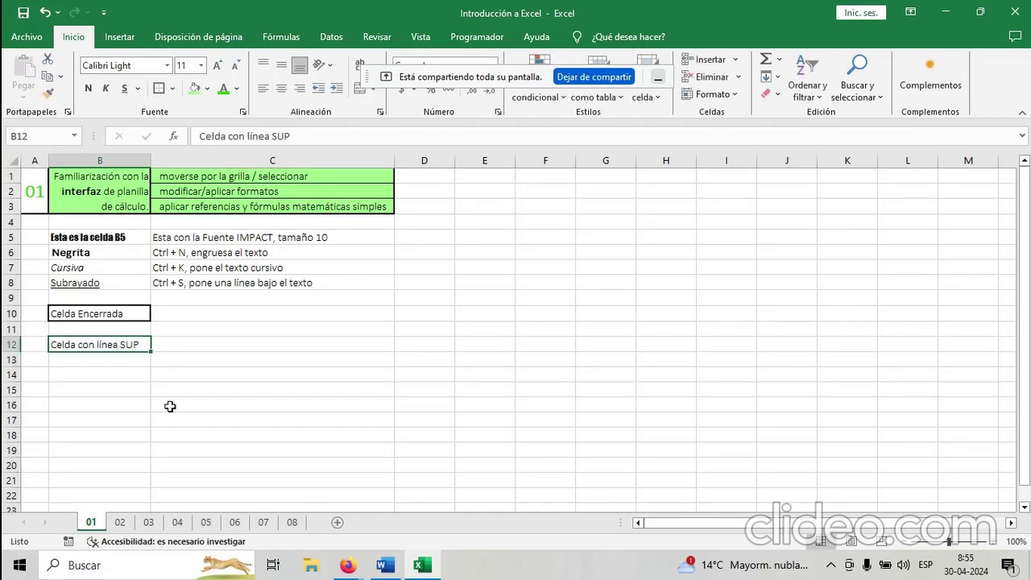
click(174, 88)
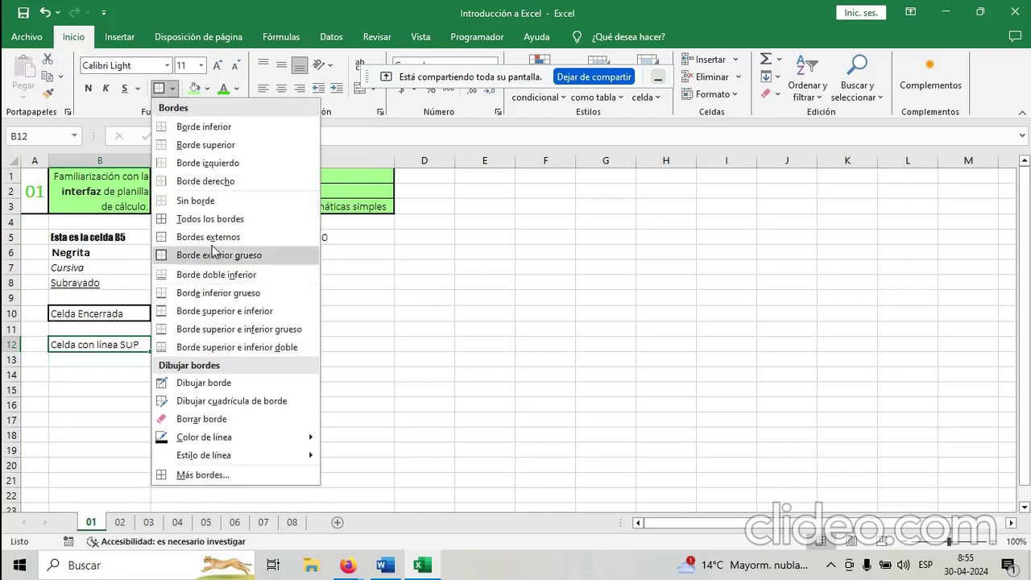
click(226, 145)
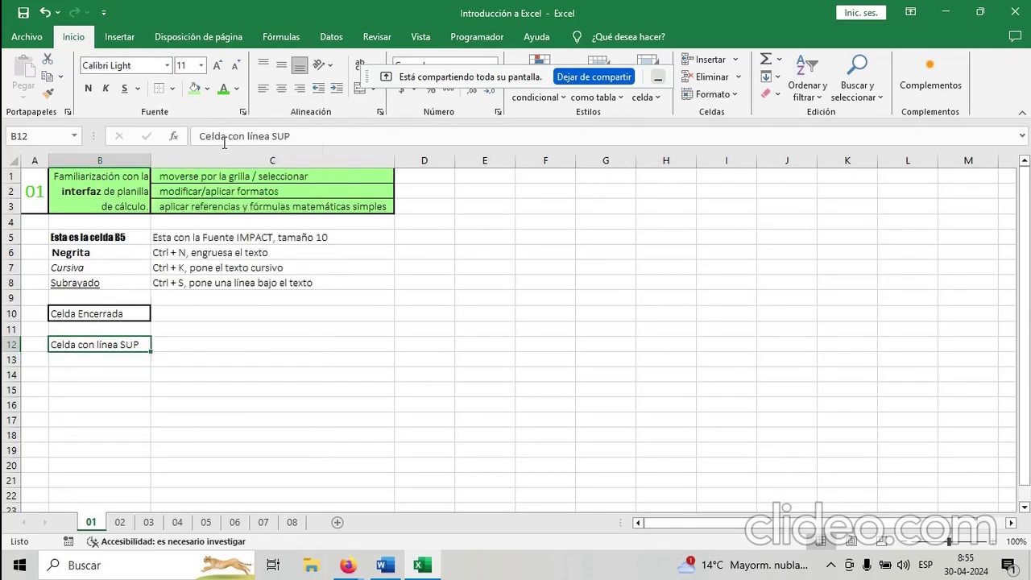
Apply a top and bottom border to cell B12.
click(174, 399)
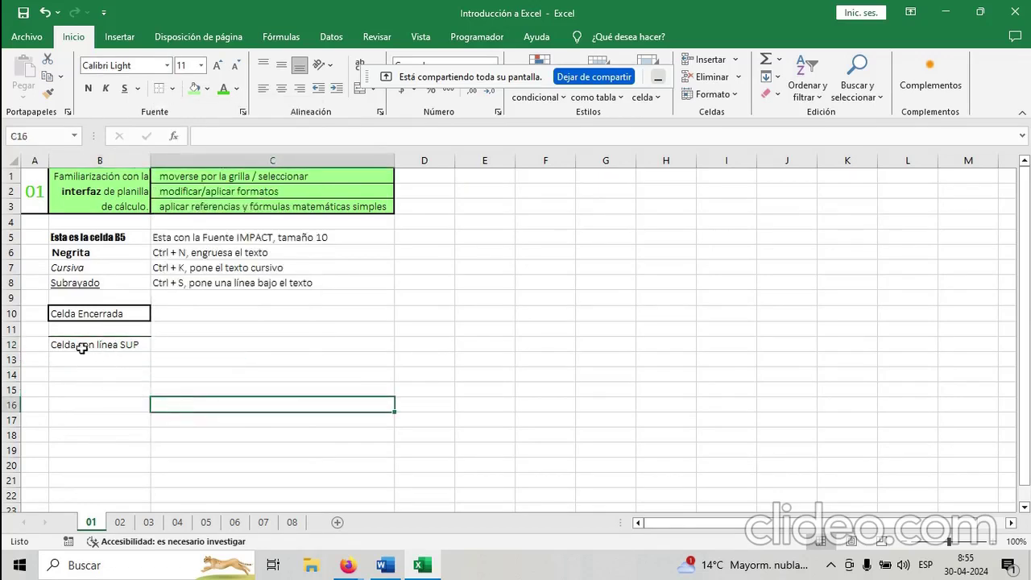
click(111, 341)
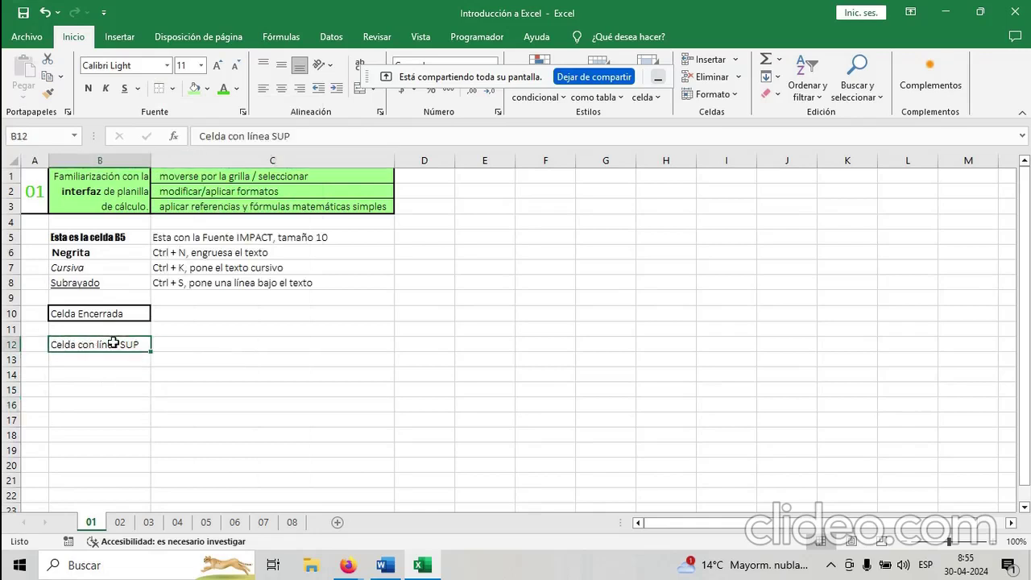
click(171, 89)
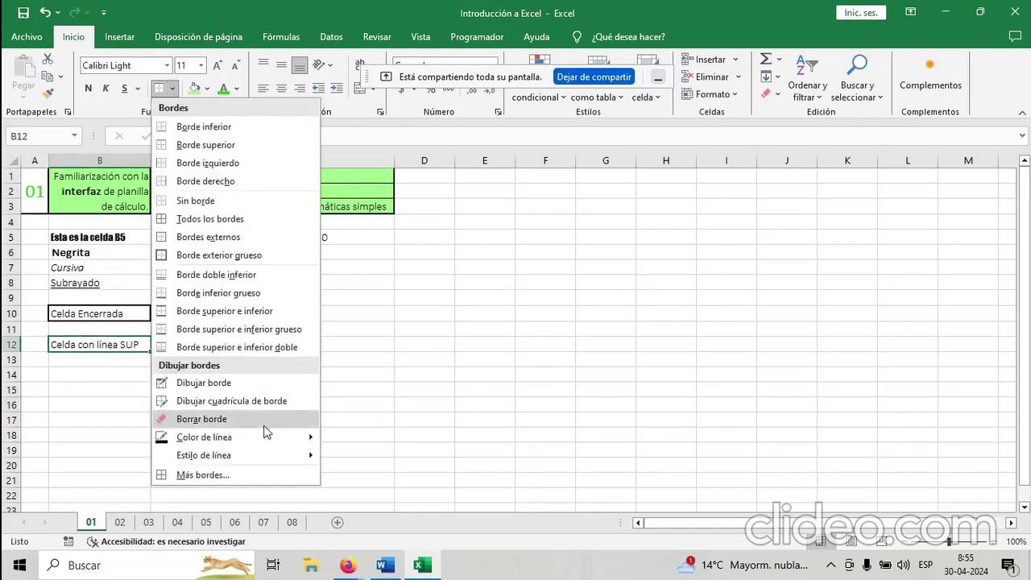
click(264, 314)
click(123, 375)
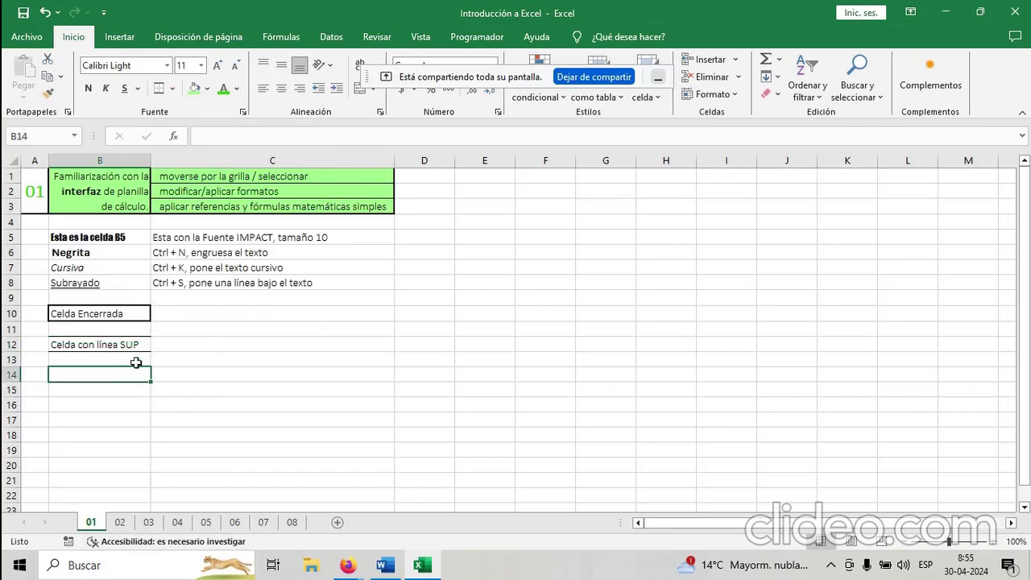
Set the border line style to the medium solid line and draw a border around cells B12:B17.
click(132, 342)
click(172, 89)
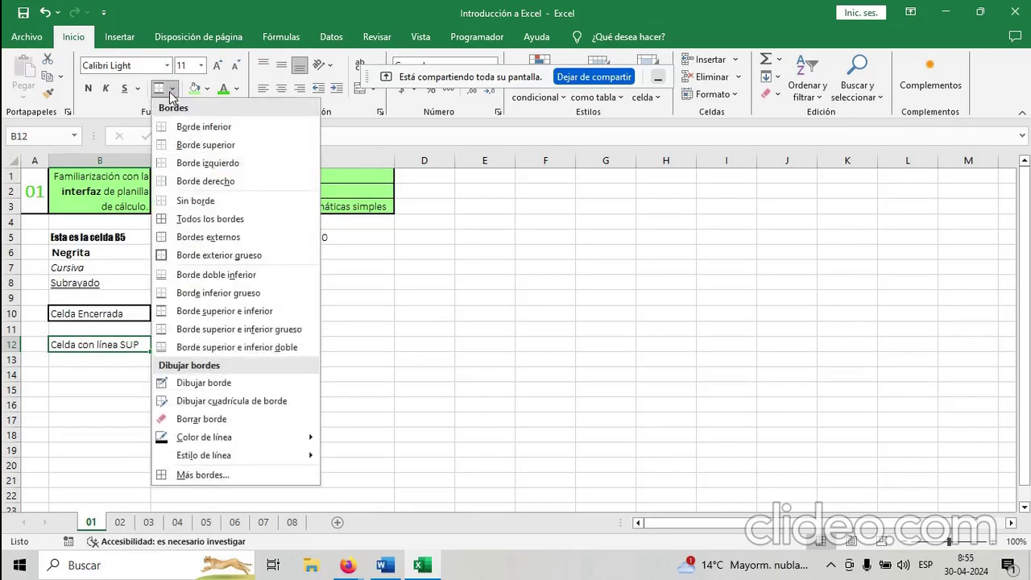
mouse_move(245, 439)
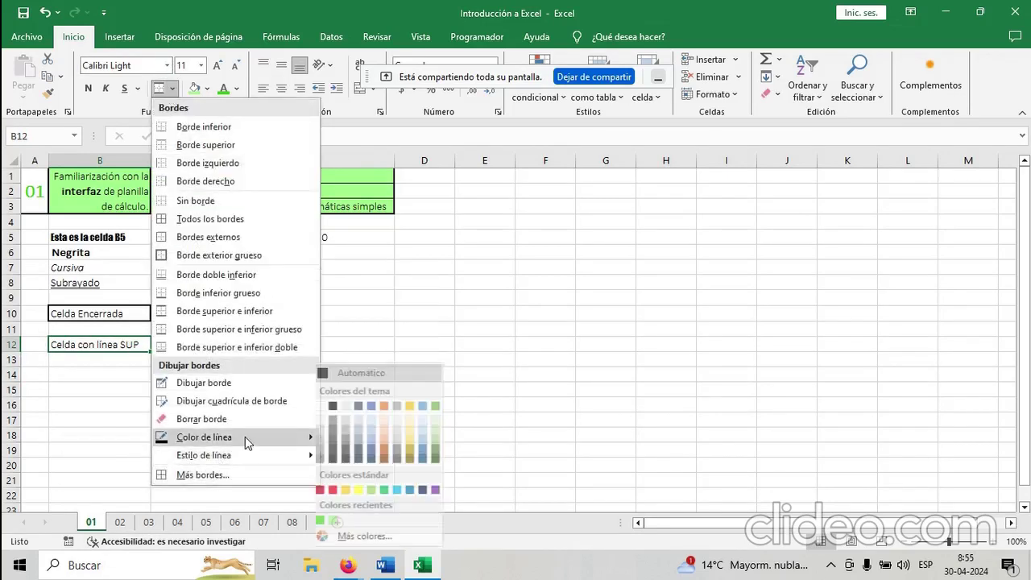
mouse_move(256, 459)
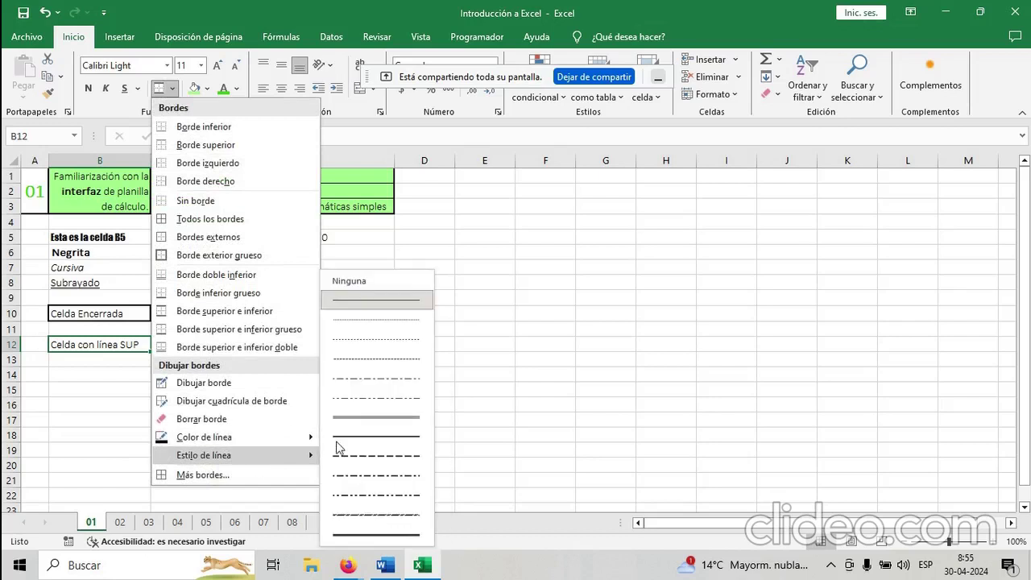
click(359, 437)
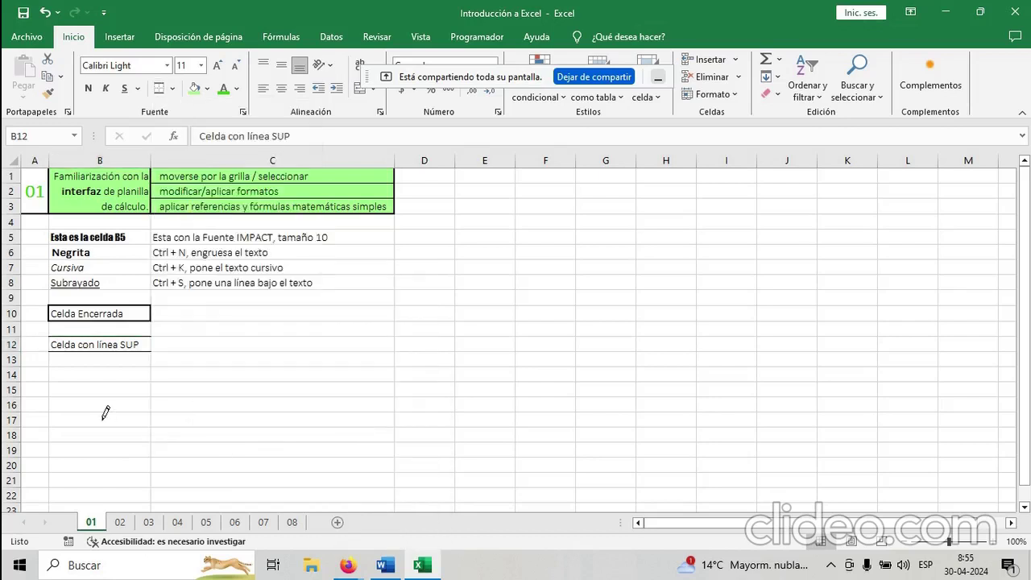
mouse_move(104, 413)
mouse_down()
mouse_move(101, 341)
mouse_move(120, 327)
mouse_up()
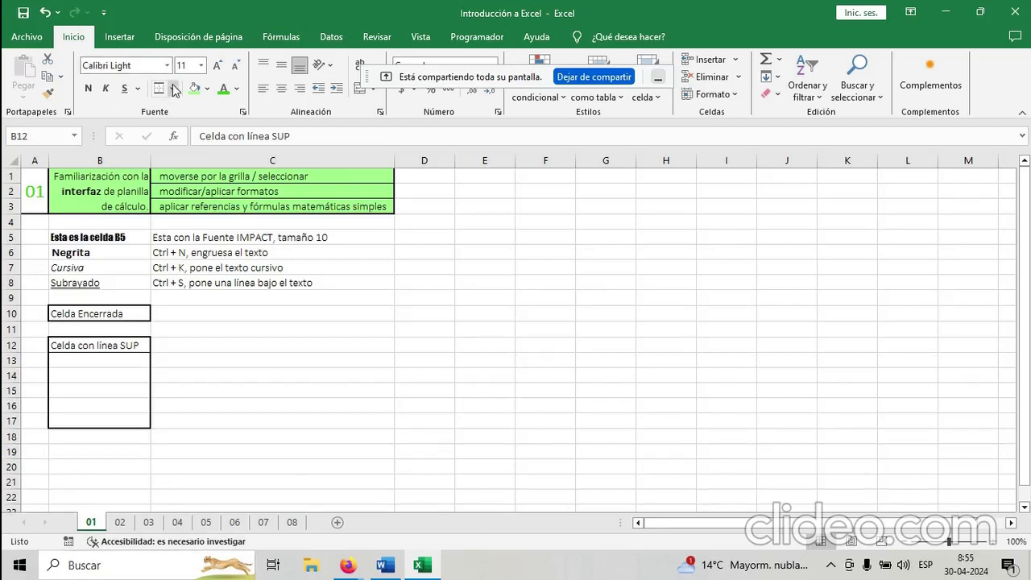
Erase the borders of cells B12:B17 and set cell B12 to no border.
click(174, 90)
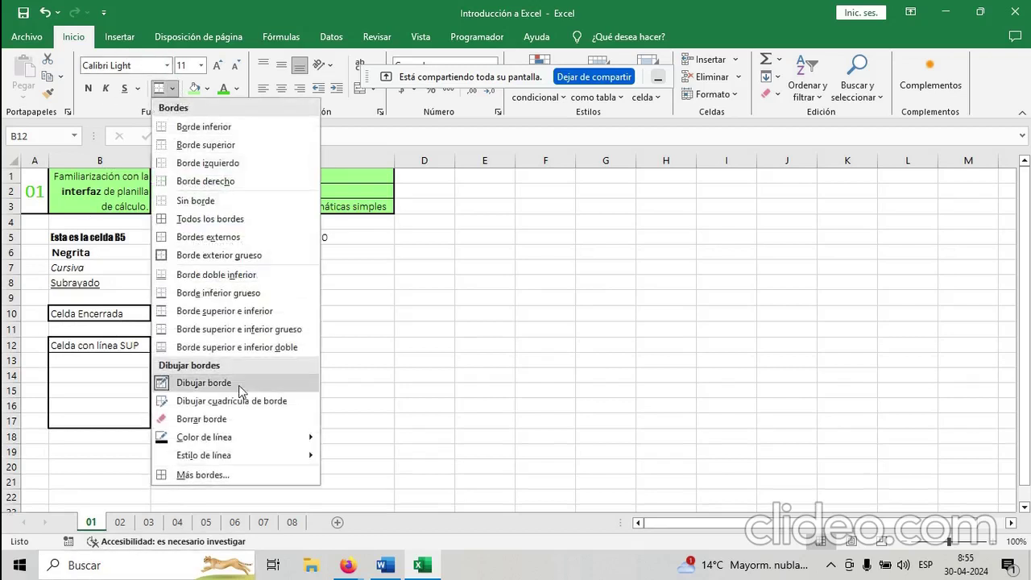
click(201, 419)
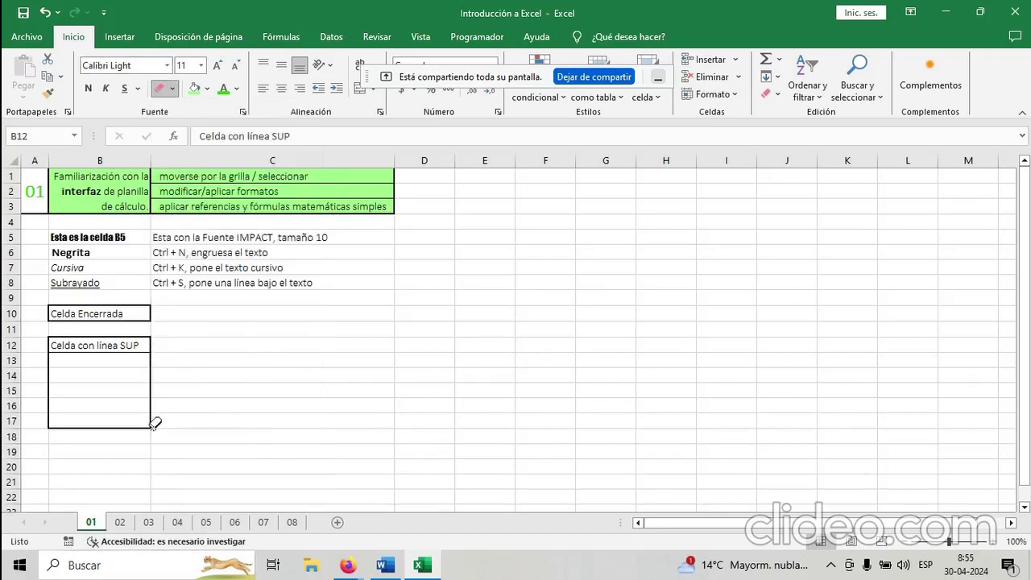
click(154, 345)
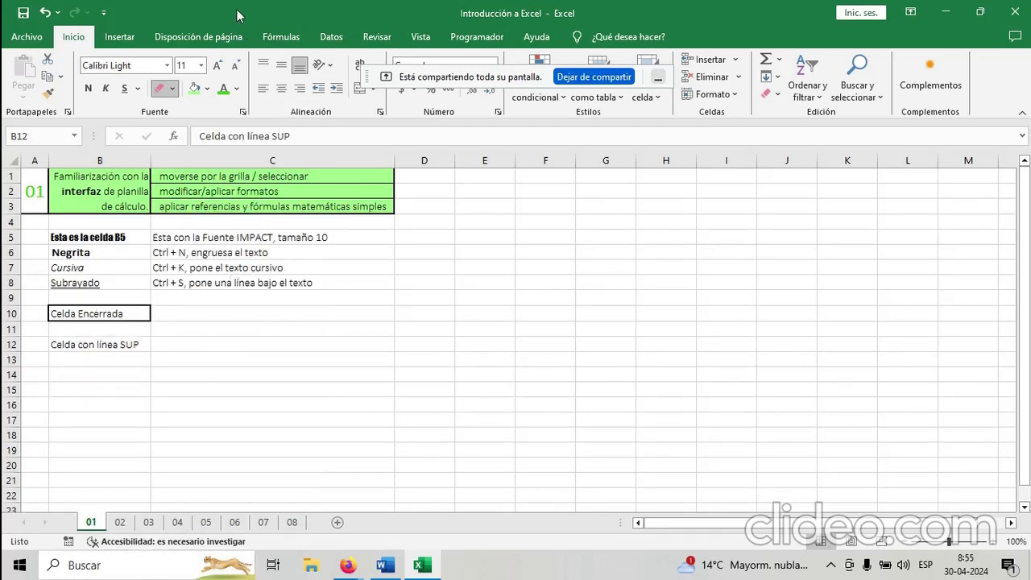
click(173, 89)
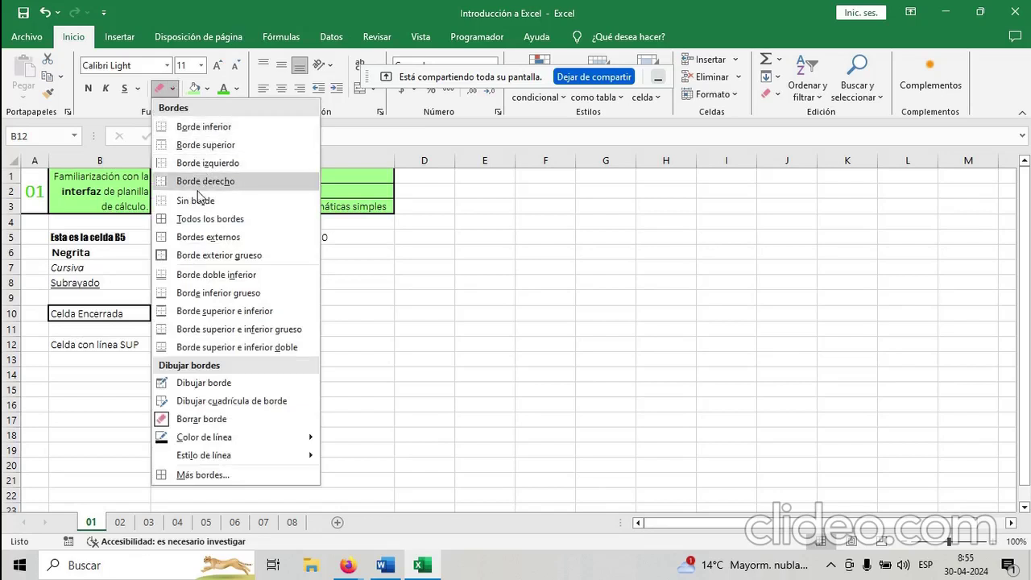
click(102, 347)
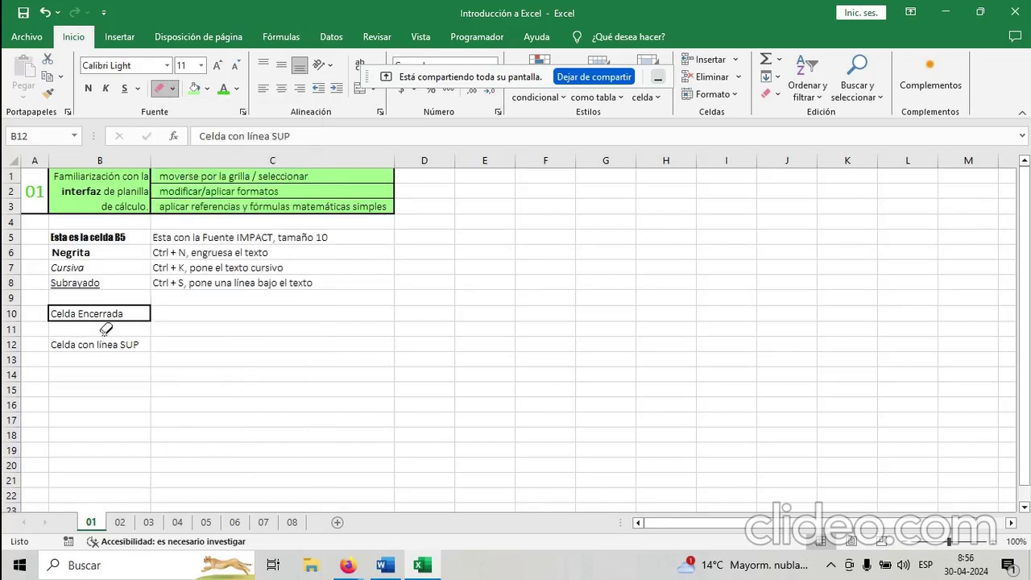
click(171, 88)
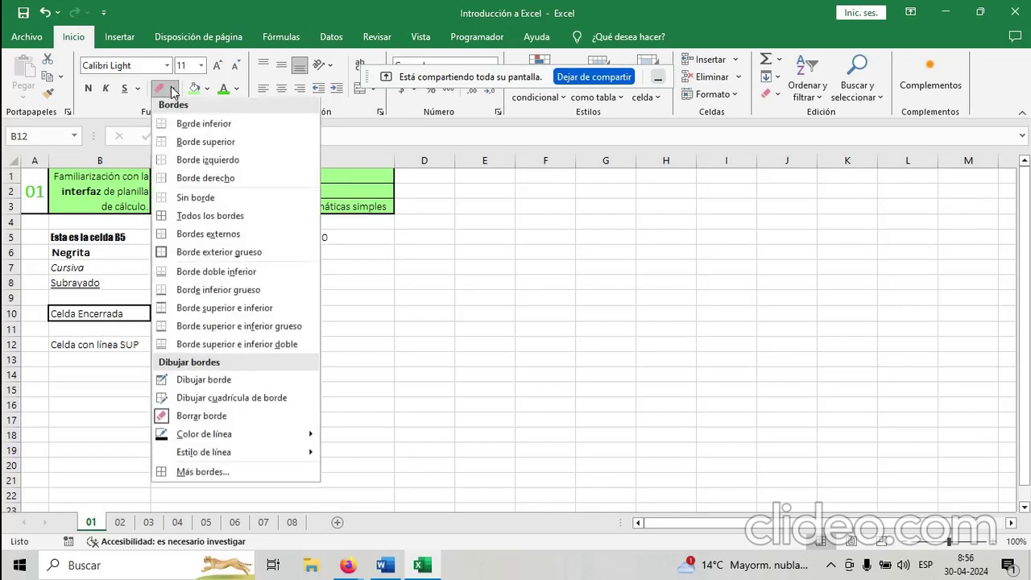
click(207, 201)
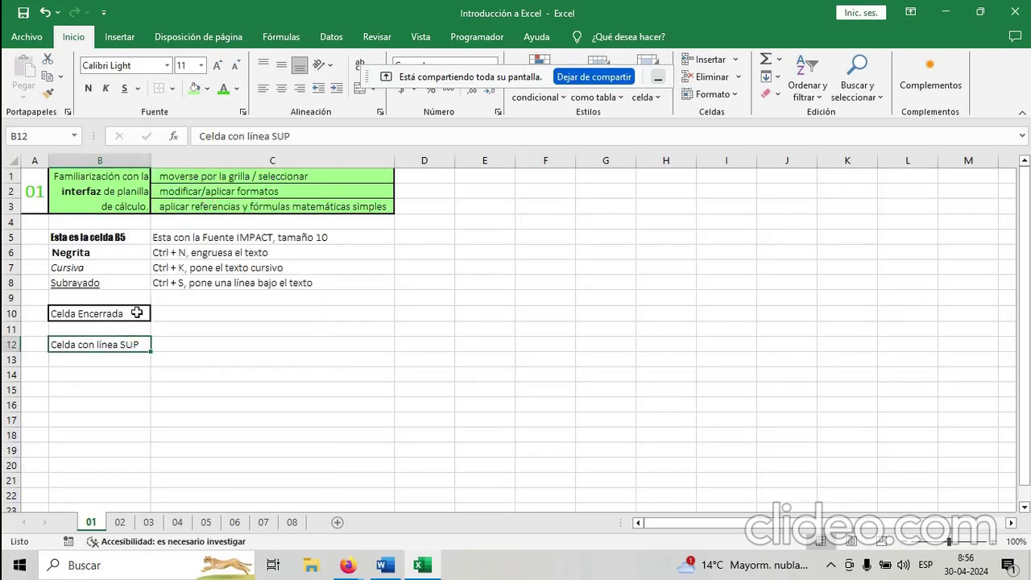
Remove all borders from cell B10.
click(135, 312)
click(171, 89)
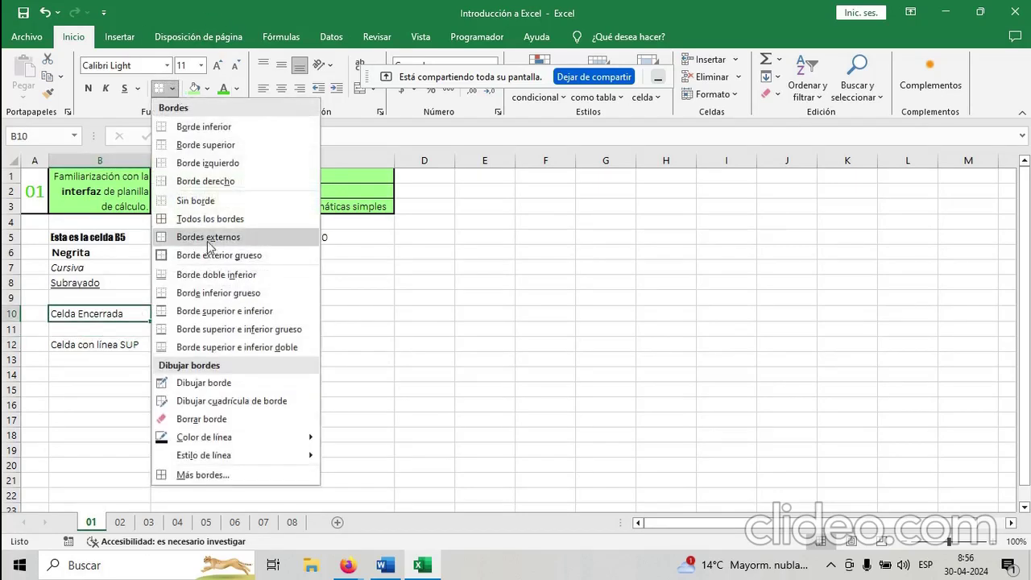
click(214, 206)
click(145, 418)
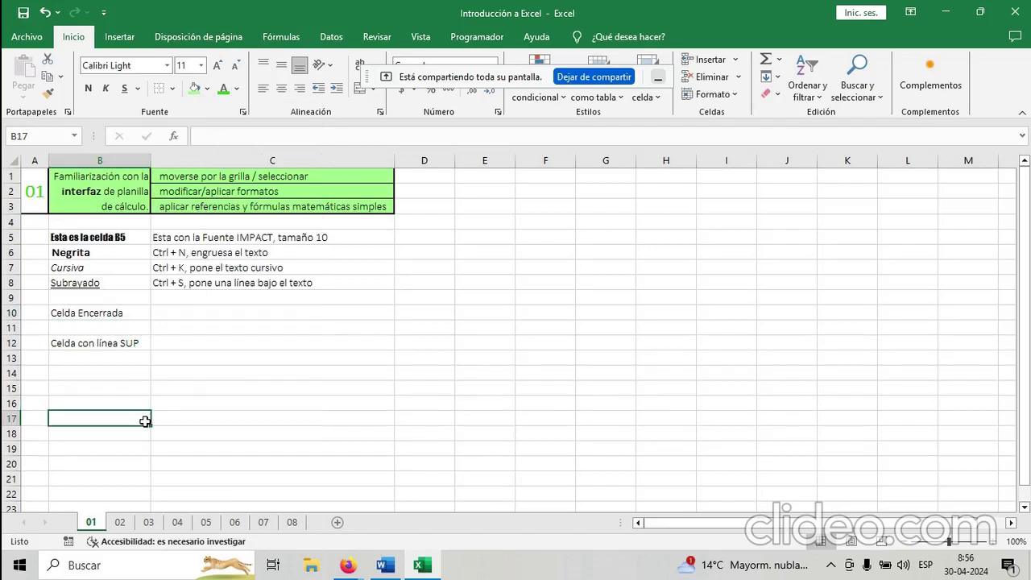
Apply a thick outside border to cell B10 again.
click(131, 313)
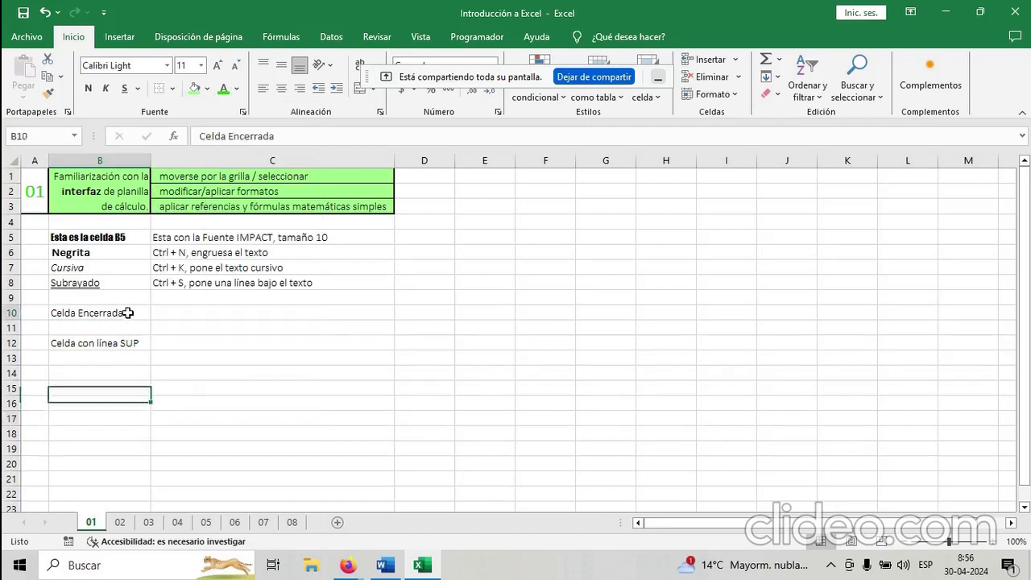
click(171, 89)
click(187, 256)
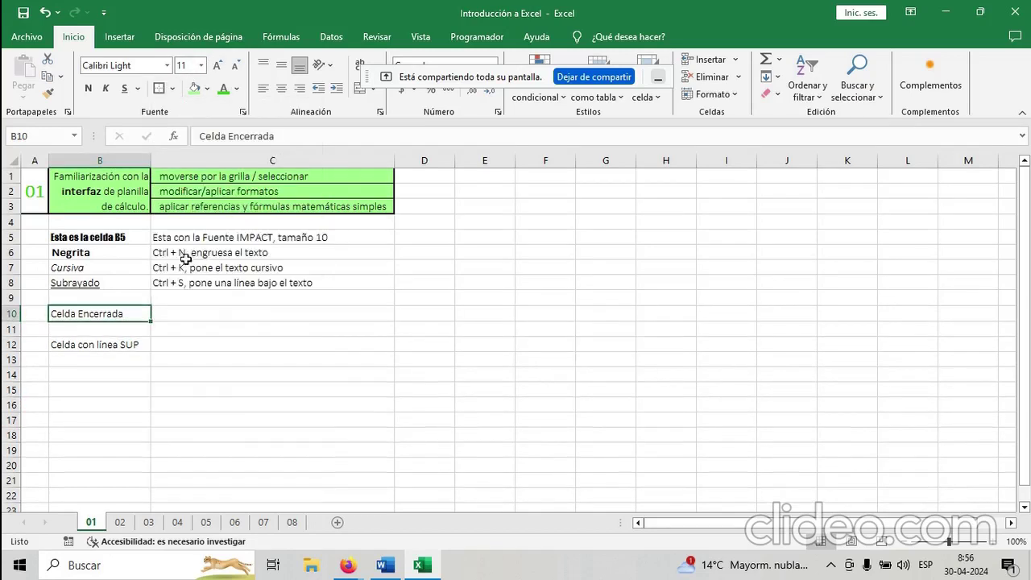
Apply a top border in the medium solid line style to cell B12.
click(116, 350)
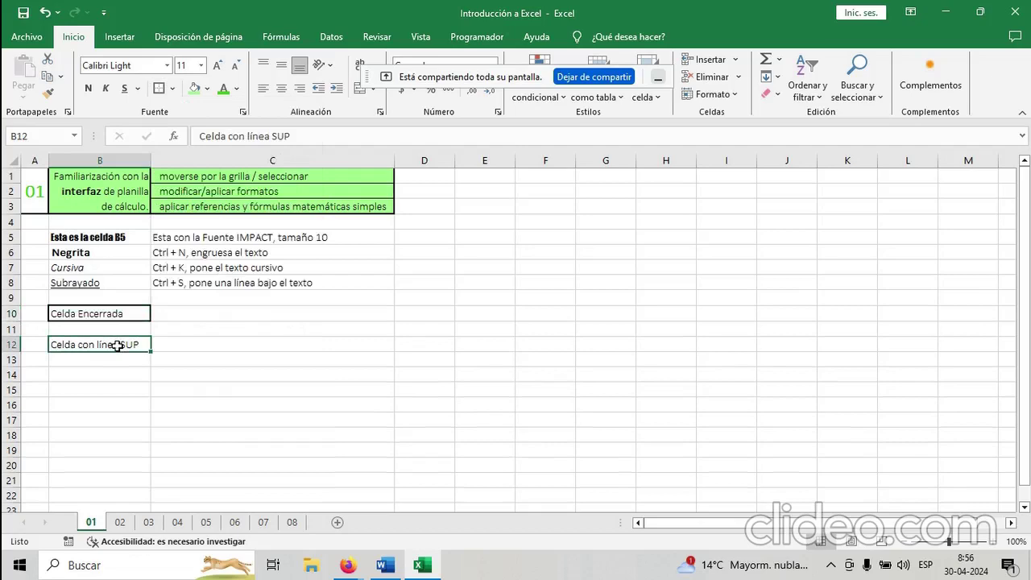
click(172, 89)
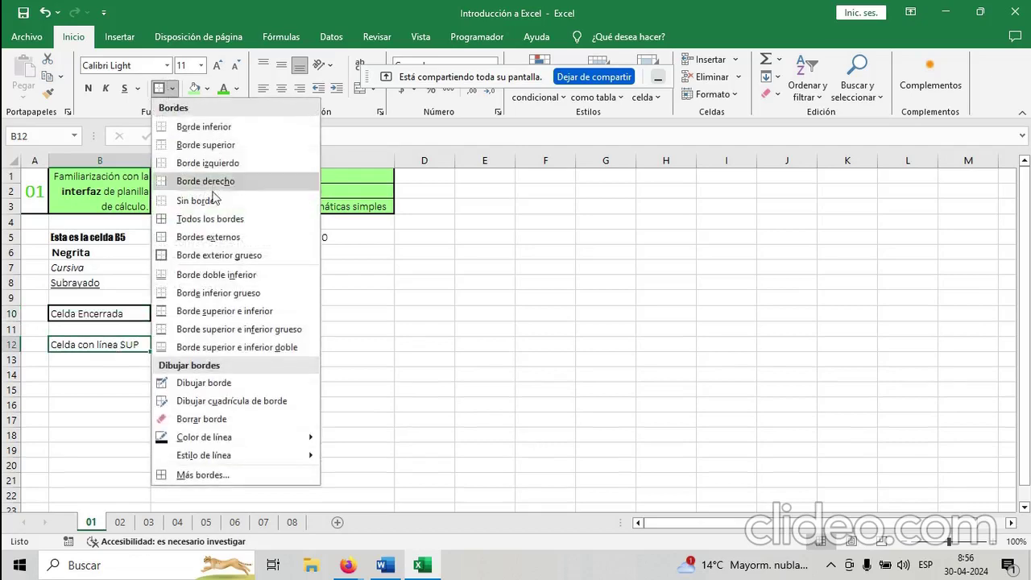
click(236, 151)
Look over the line colour and line style options for borders and check cell B12's top border.
click(173, 90)
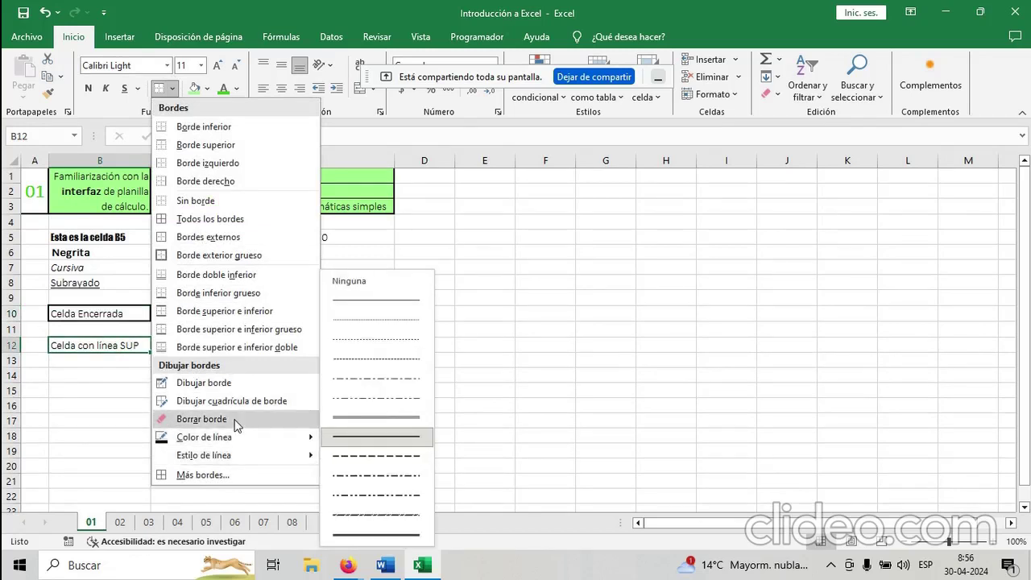
mouse_move(228, 439)
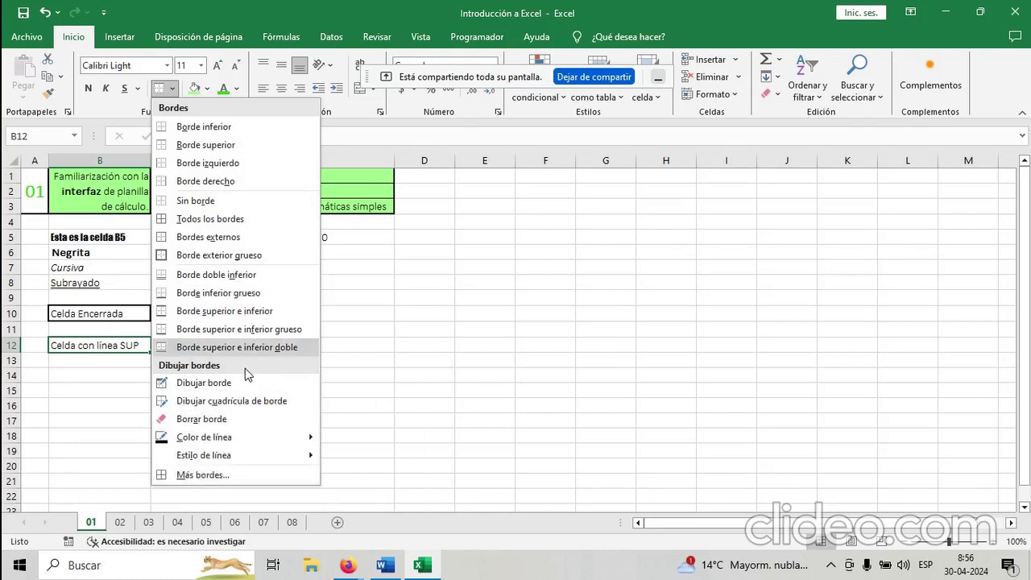
mouse_move(269, 455)
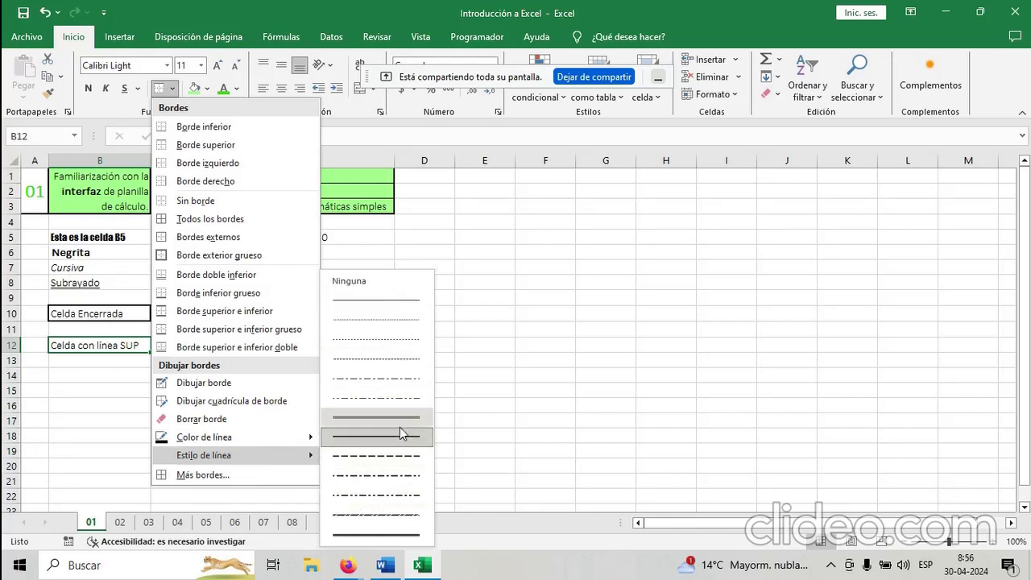
click(528, 323)
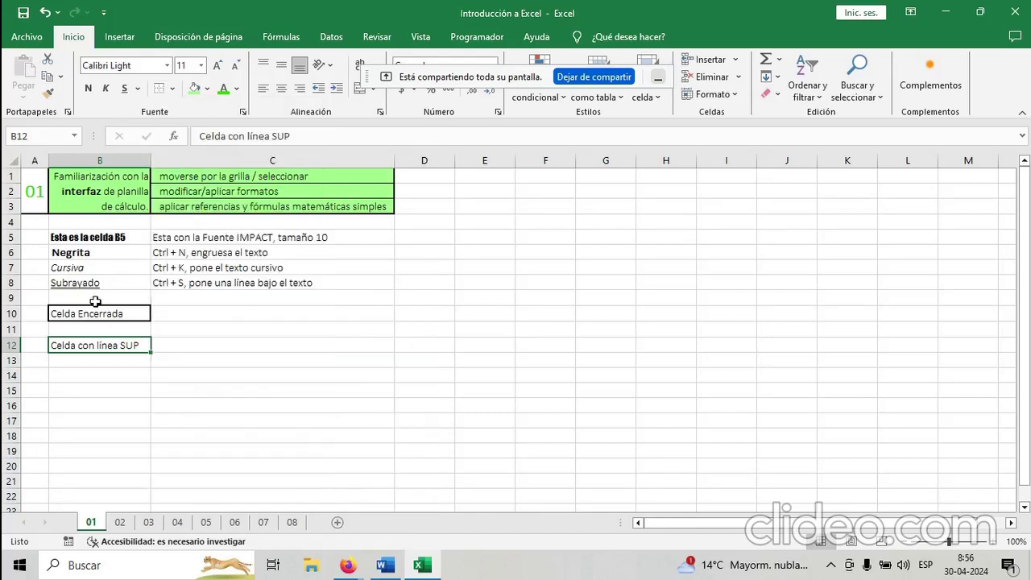
click(276, 345)
click(111, 375)
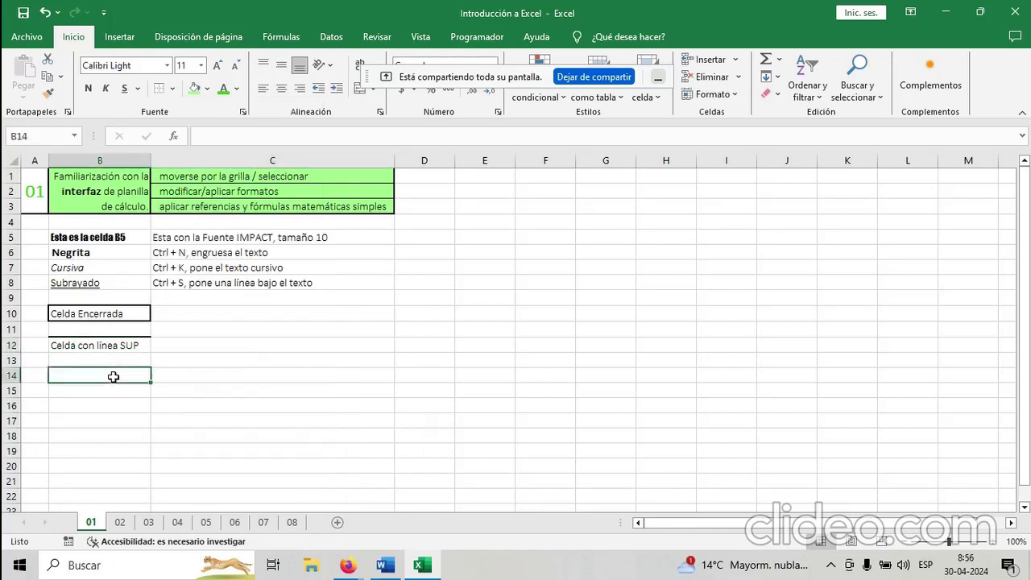
Enter the text "Celda Pintada" in cell B14.
click(133, 326)
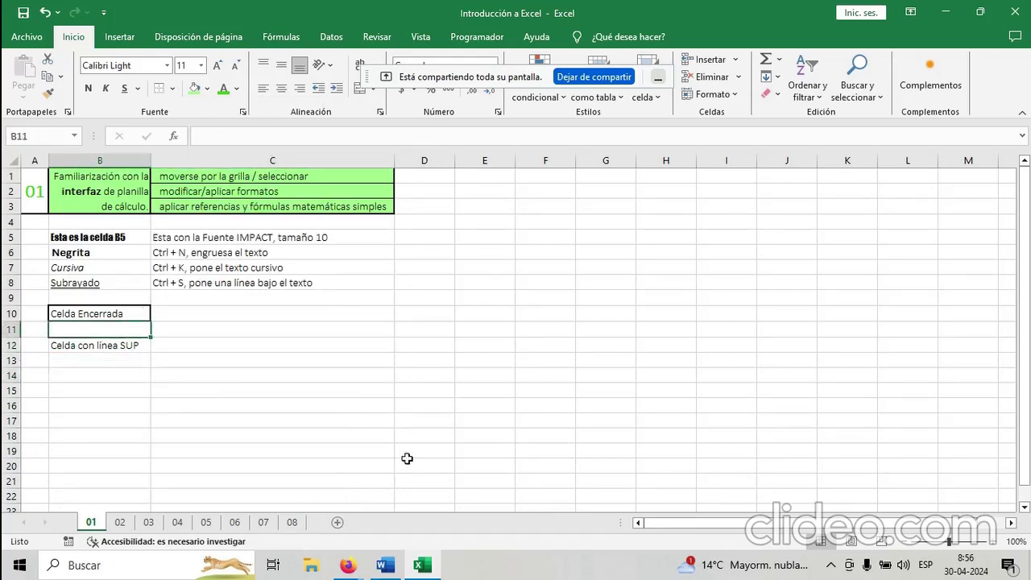
key(Down)
key(Down)
key(Down)
text(Ce)
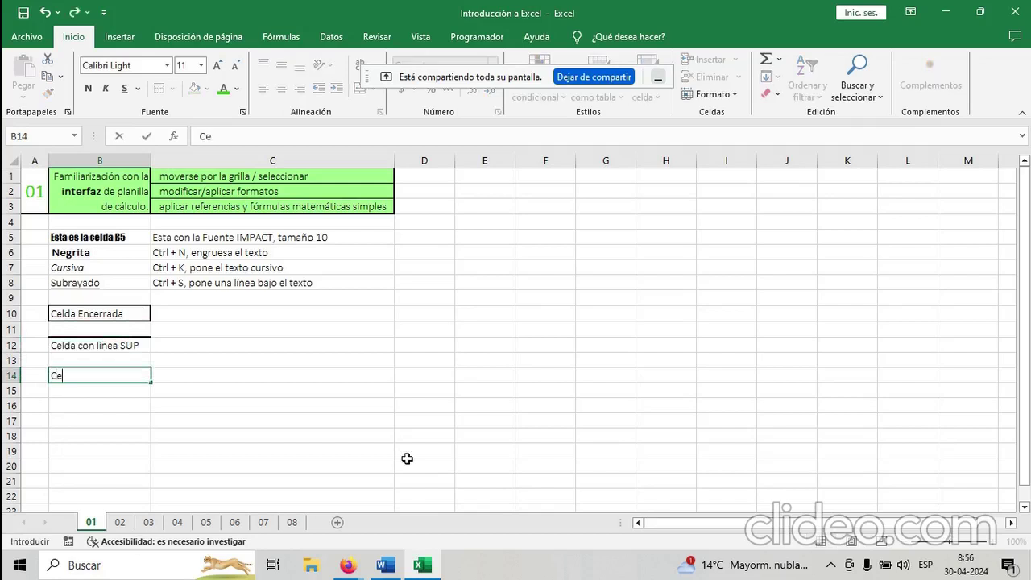
text(lda Pintada)
key(Return)
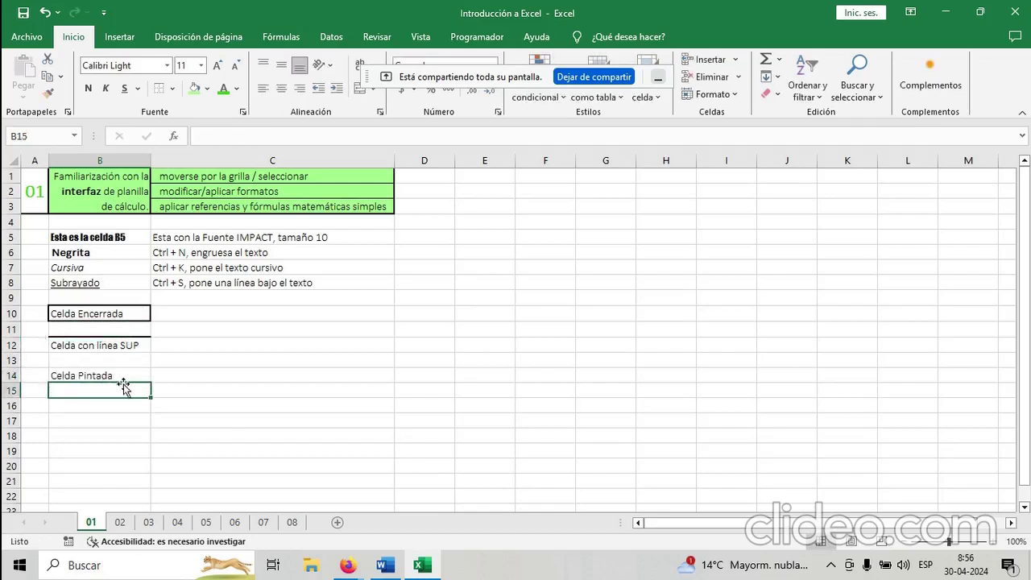
Open the extended fill colour choices for cell B14 and try several standard palette colours, ending on light blue.
click(125, 371)
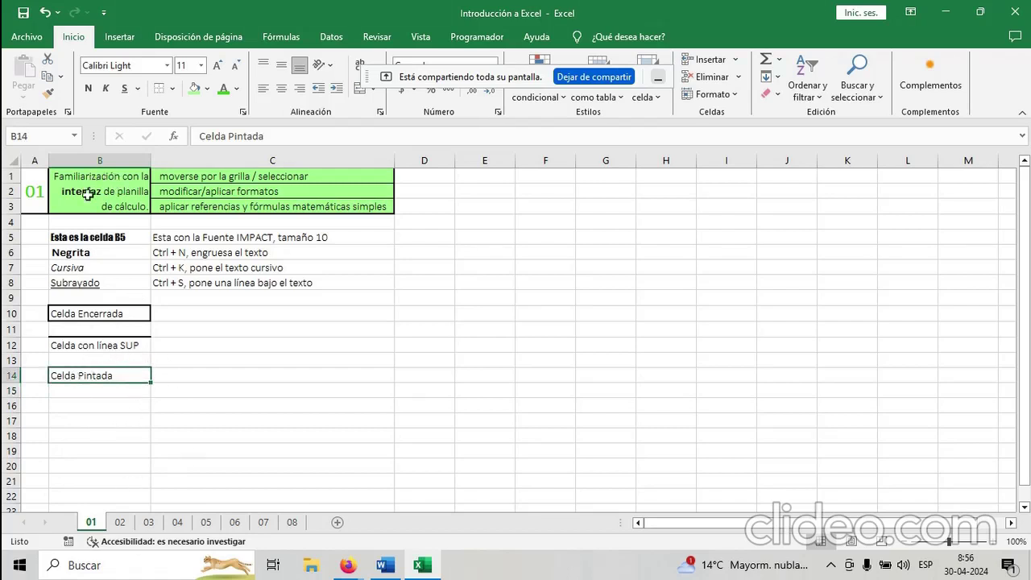
click(209, 88)
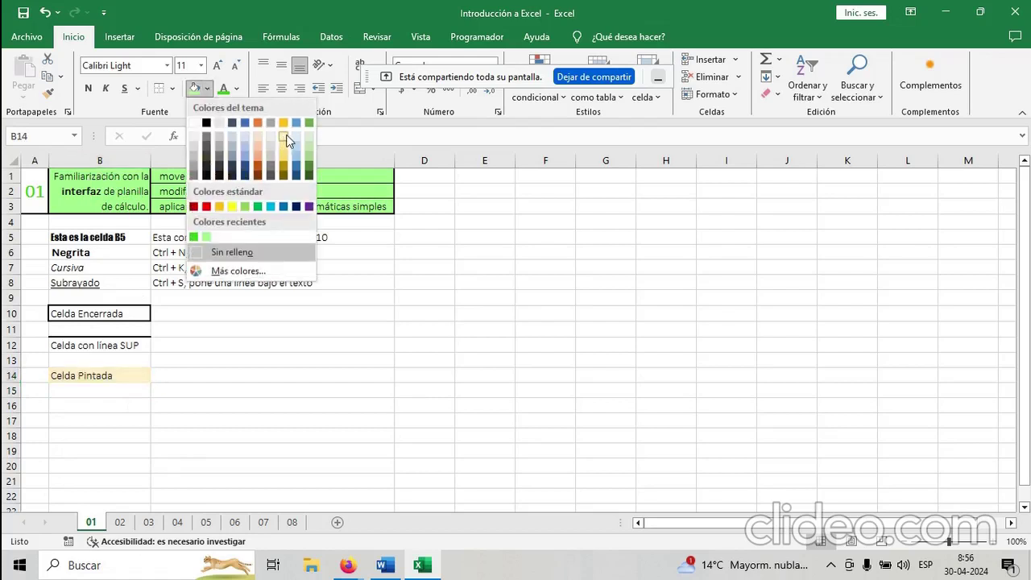
click(225, 272)
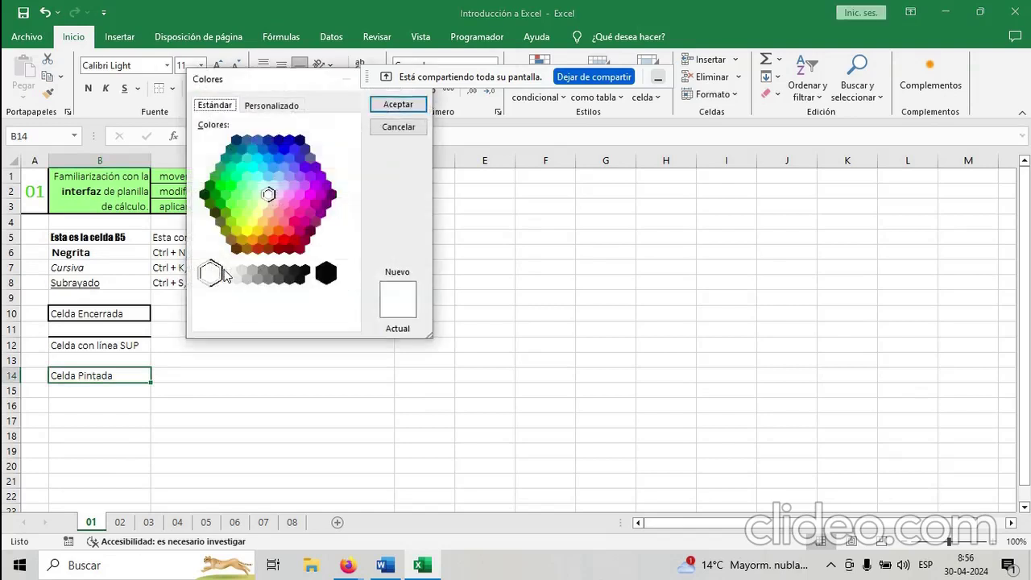
click(231, 193)
click(280, 214)
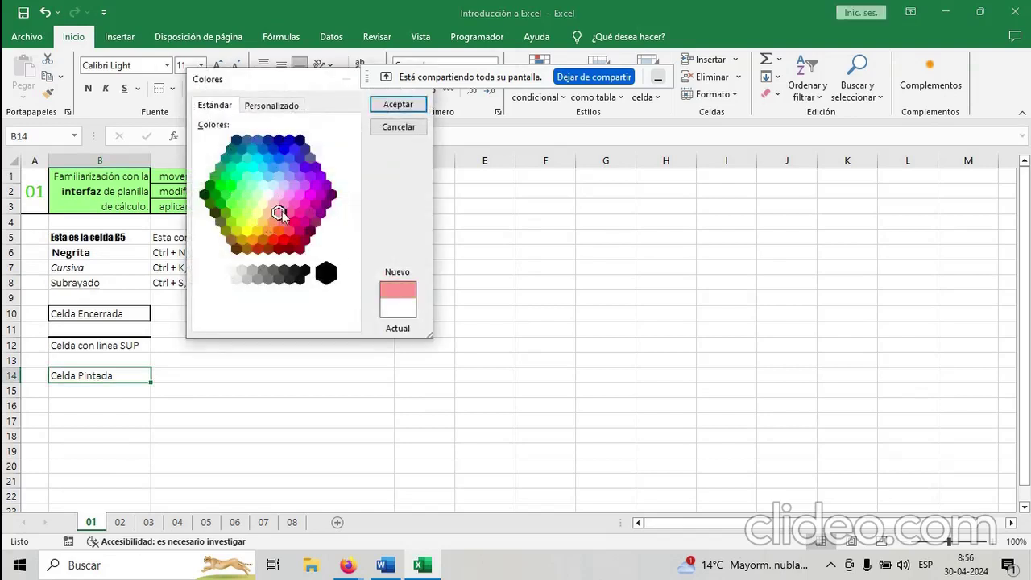
click(278, 156)
click(257, 160)
Fill cell B14 with the custom bright green #30FF0D (RGB 48, 255, 13).
click(270, 106)
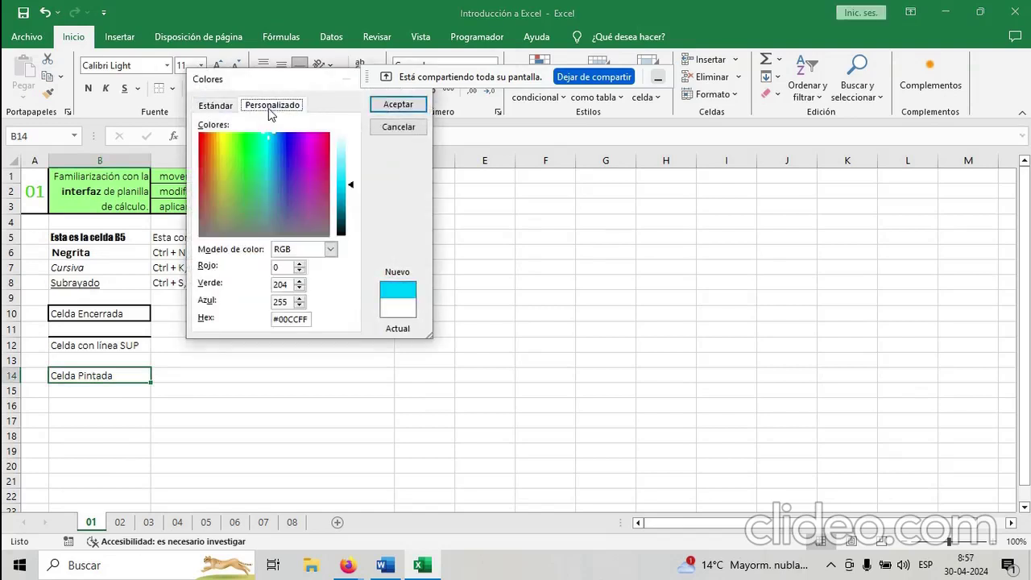
mouse_move(253, 133)
mouse_down()
mouse_move(262, 137)
mouse_move(248, 165)
mouse_move(226, 129)
mouse_move(240, 132)
mouse_up()
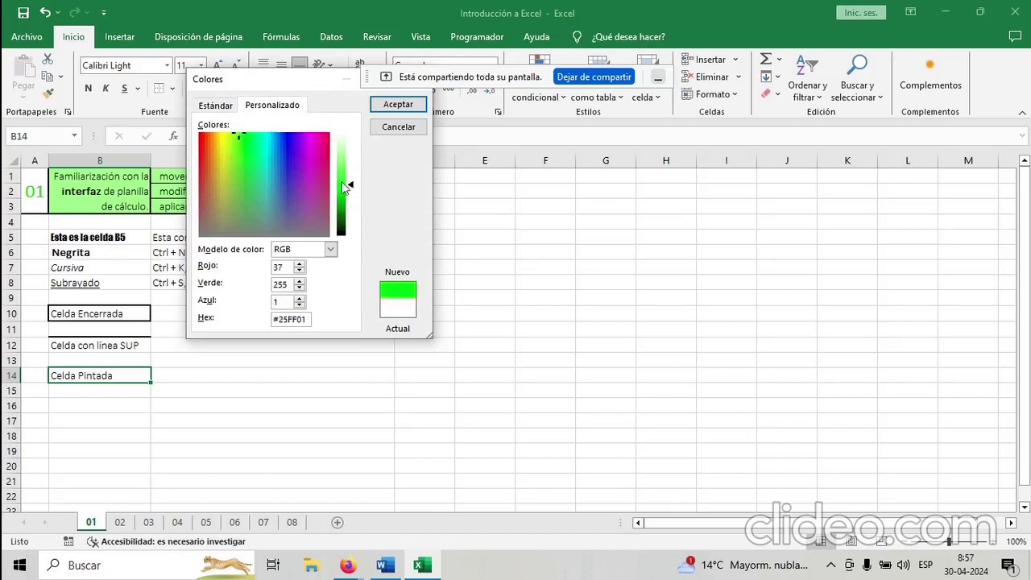
drag(344, 187, 355, 191)
mouse_move(352, 189)
mouse_down()
mouse_move(352, 139)
mouse_move(351, 235)
mouse_move(349, 176)
mouse_up()
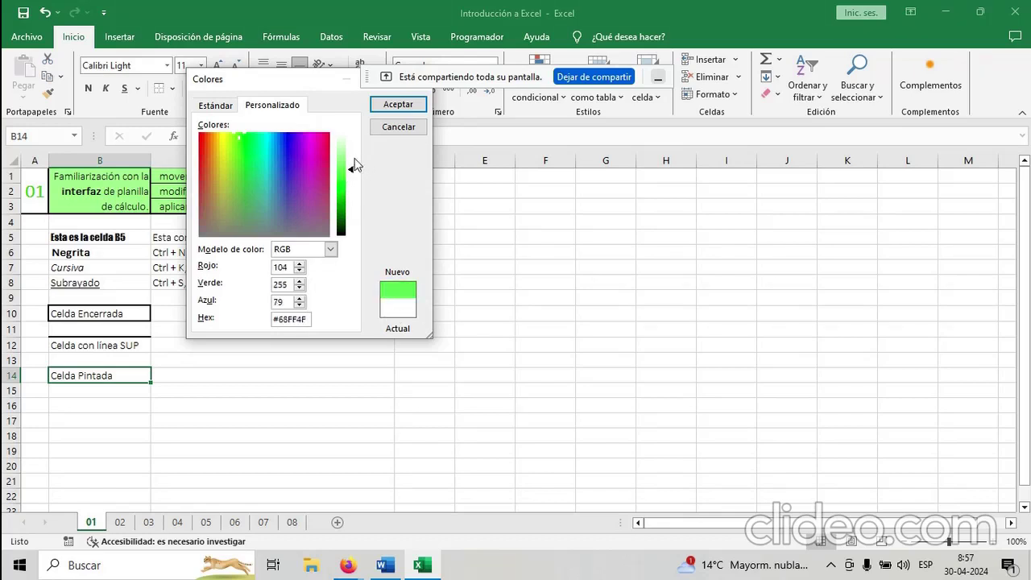
drag(353, 175, 355, 188)
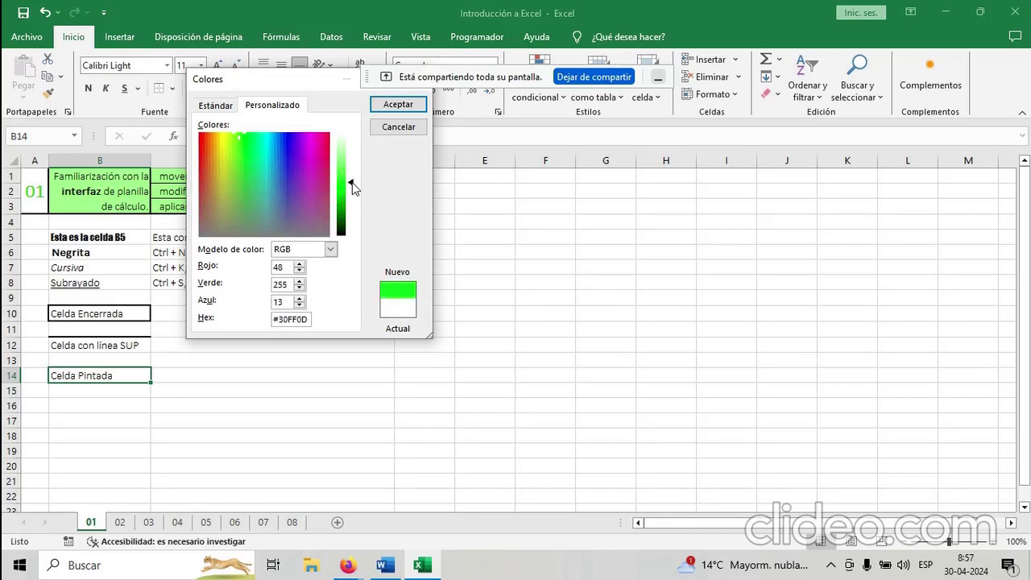
click(402, 103)
click(160, 448)
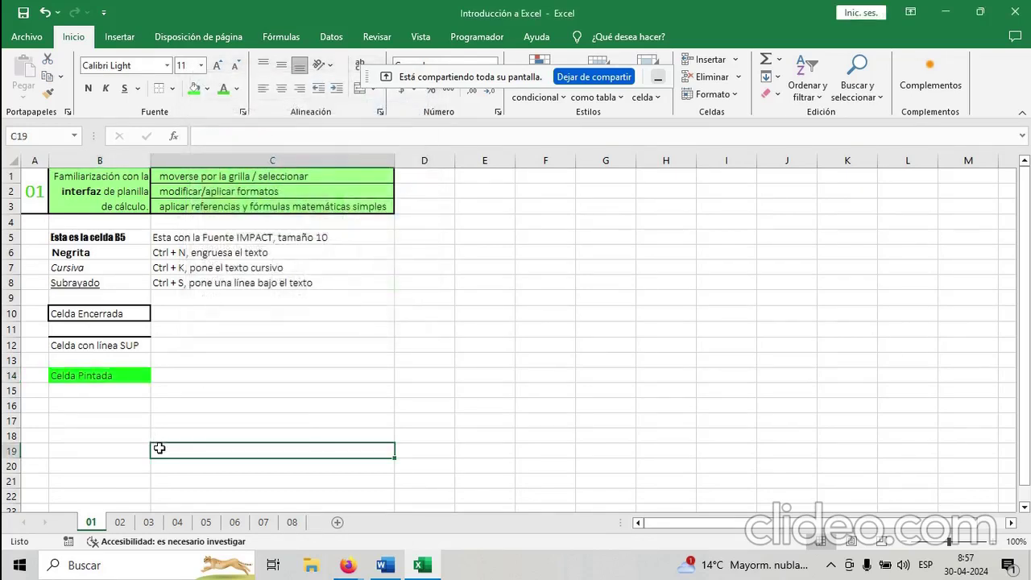
Enter the text 'Texto "pintado"' in cell B15.
click(105, 391)
text(Texto "pintado)
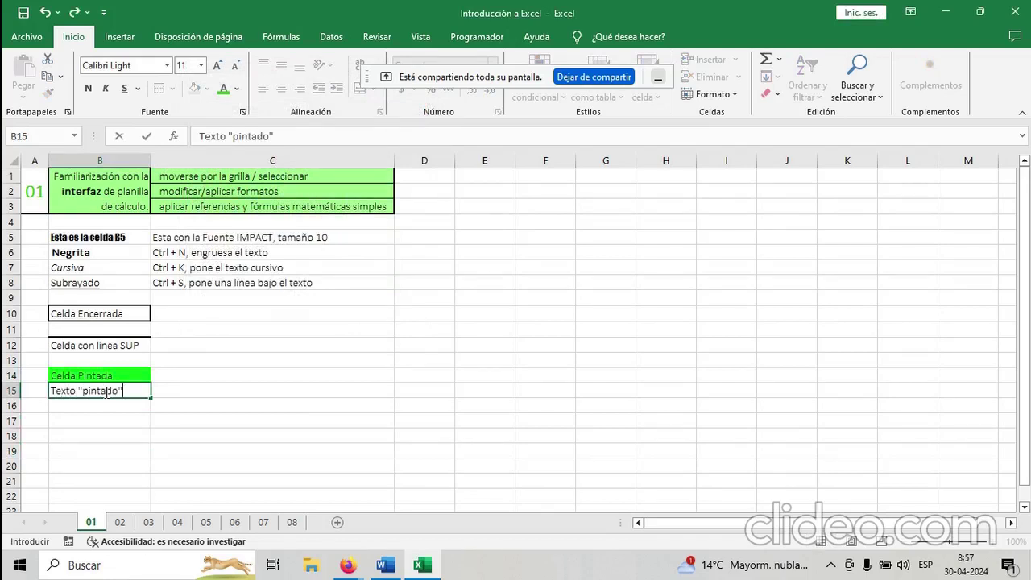
click(264, 402)
Apply the recently used bright green as the font colour of cell B15.
click(108, 392)
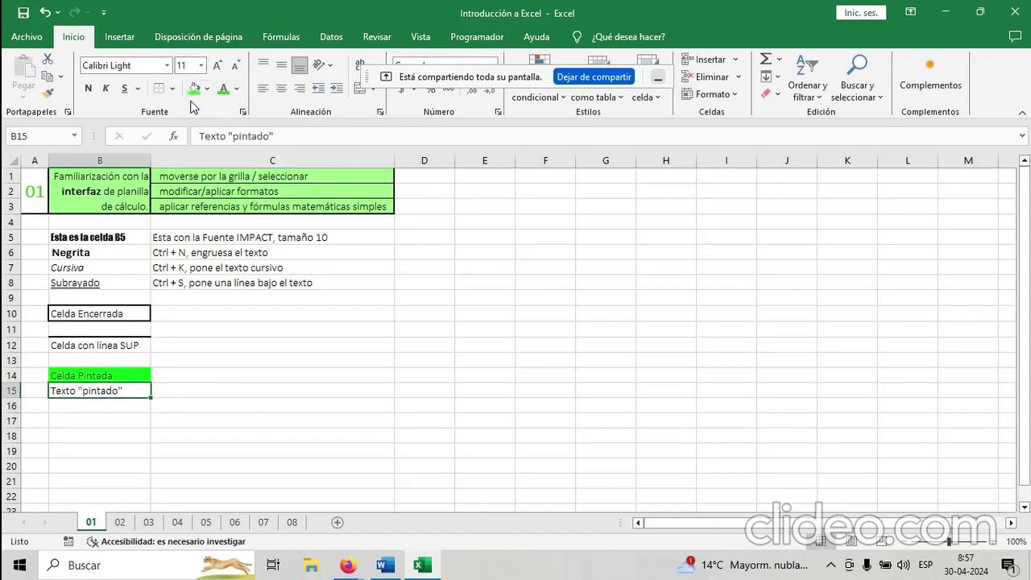
click(237, 88)
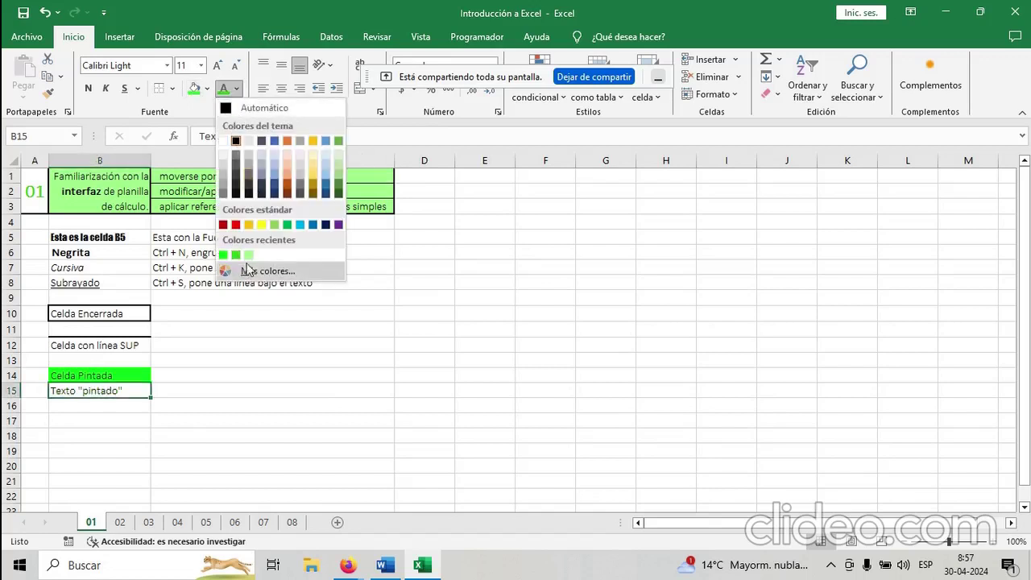
click(223, 256)
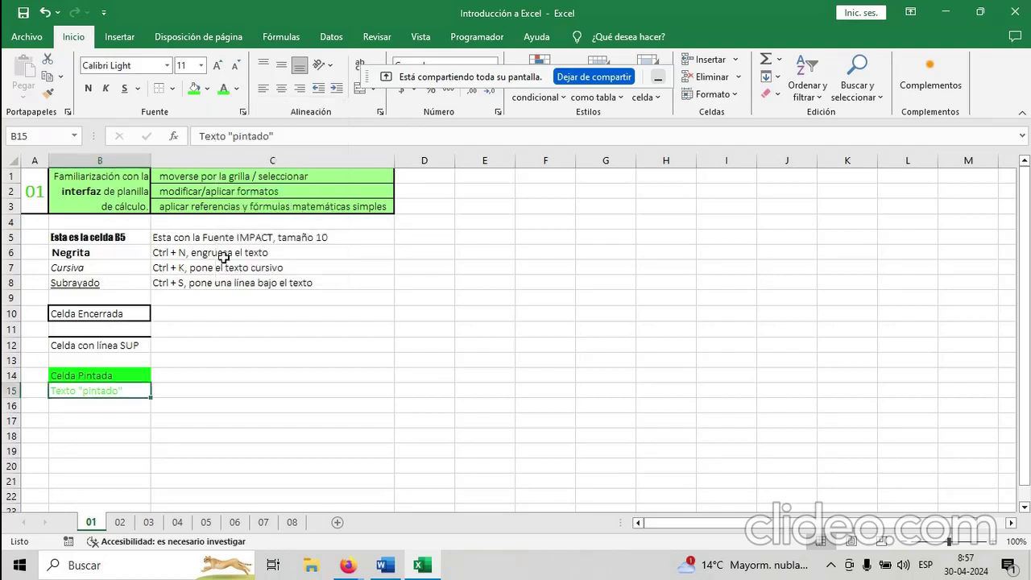
Darken cell B15's font colour to the custom green #1BC000 (RGB 27, 192, 0).
click(237, 89)
click(284, 274)
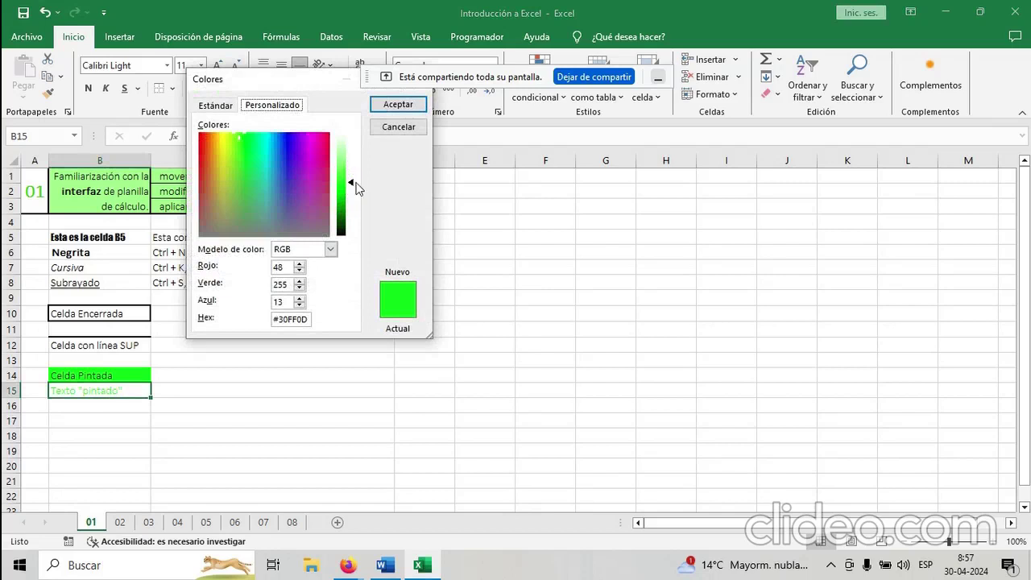
drag(352, 187, 352, 205)
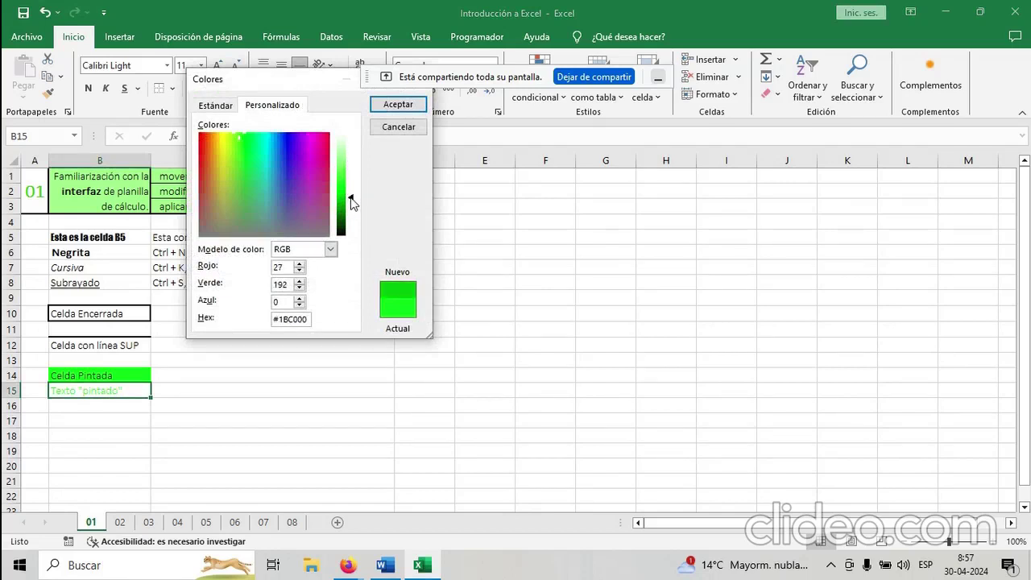
click(399, 104)
click(179, 423)
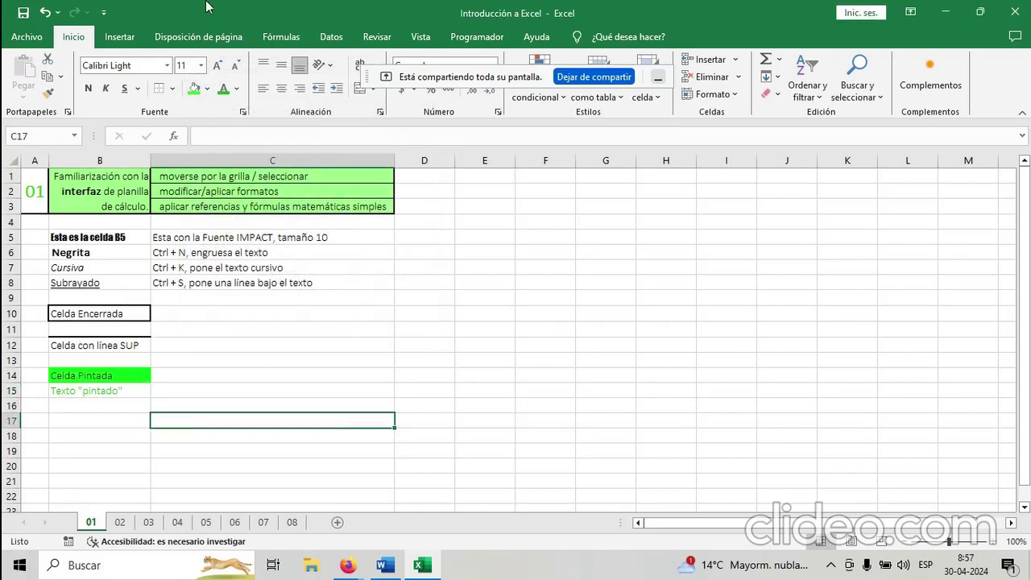
click(195, 359)
click(95, 423)
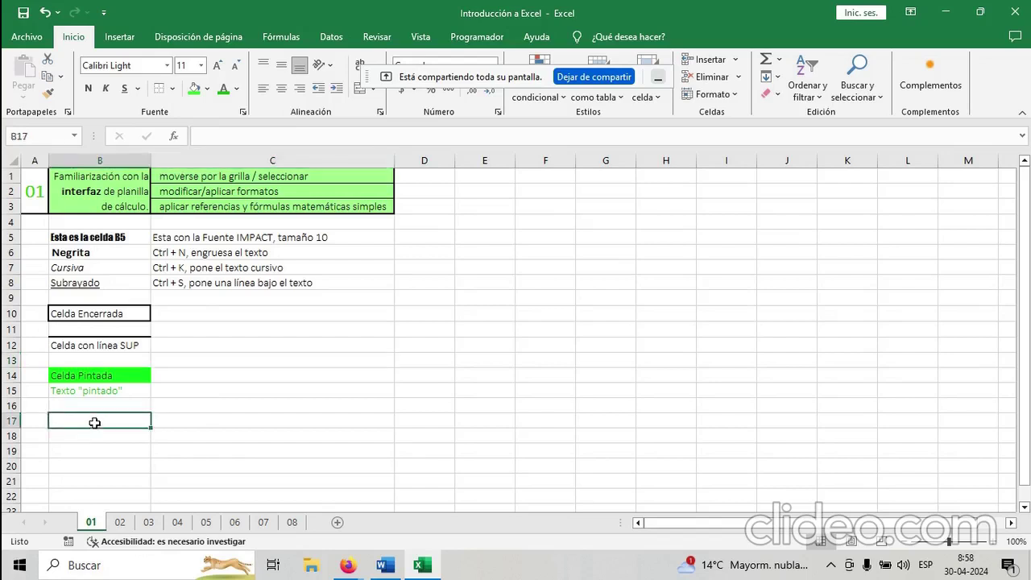
click(182, 406)
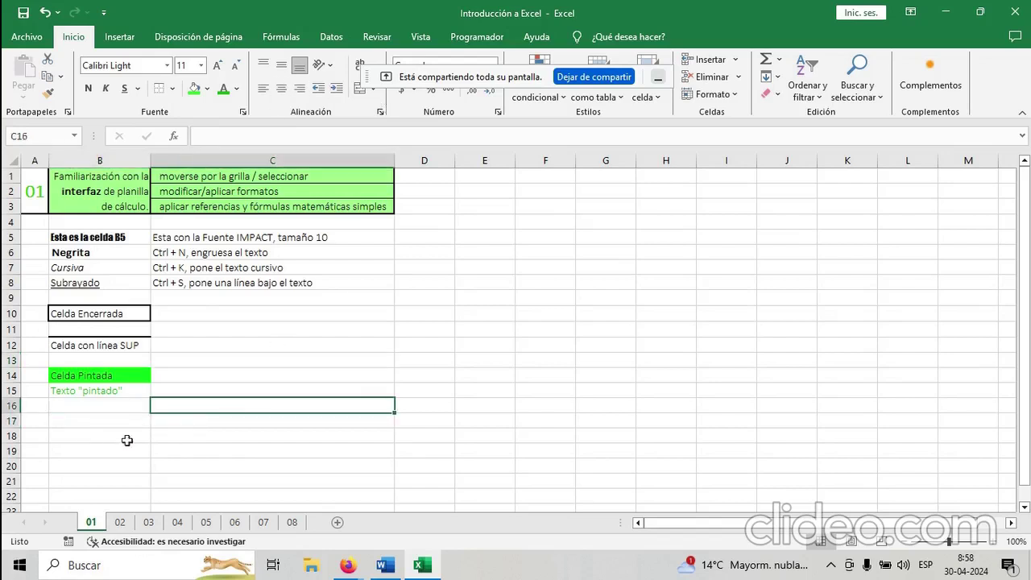
Enter the text "Texto Centrado" in cell B17.
click(95, 422)
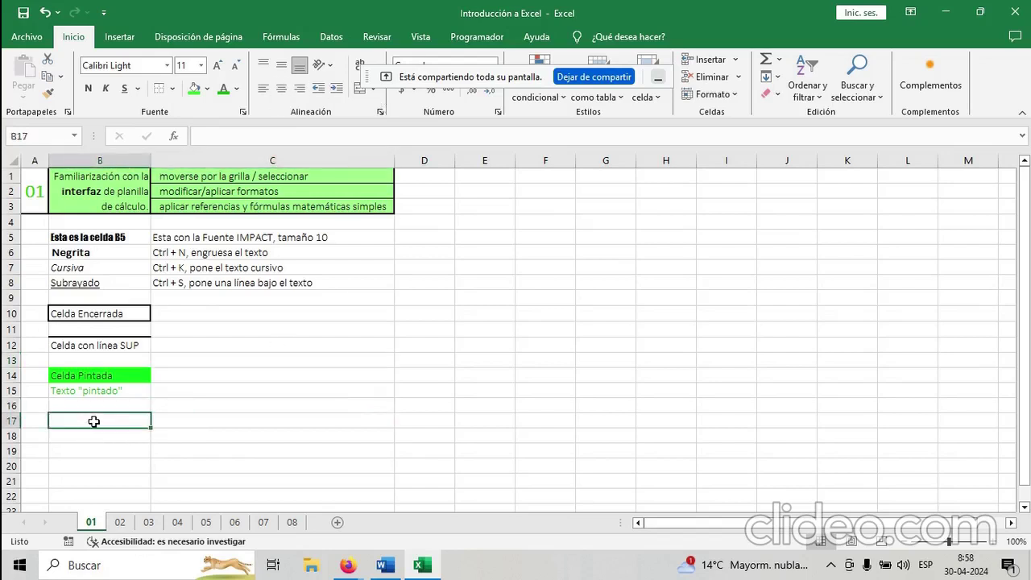
text(Tex)
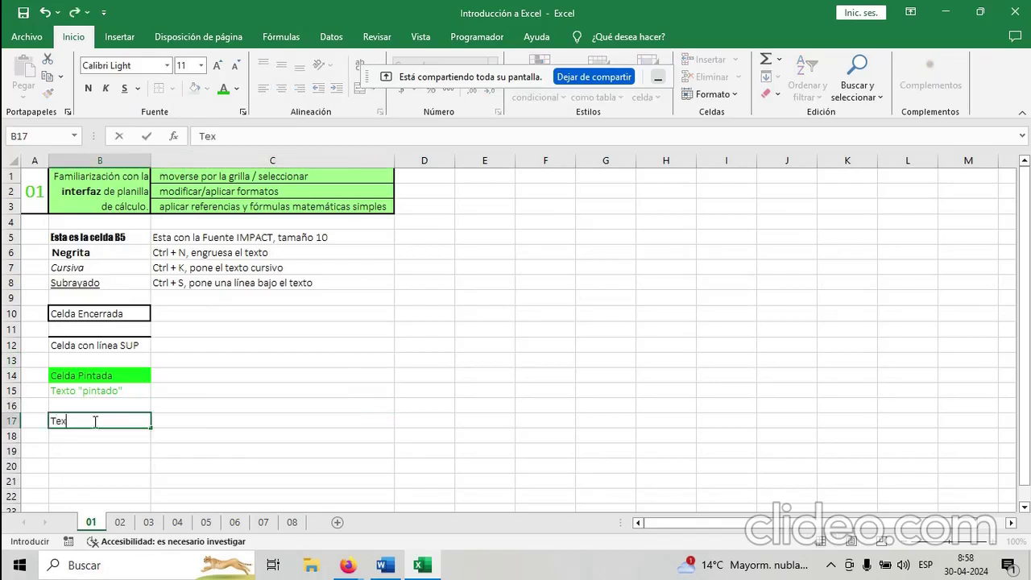
text(to Centrad)
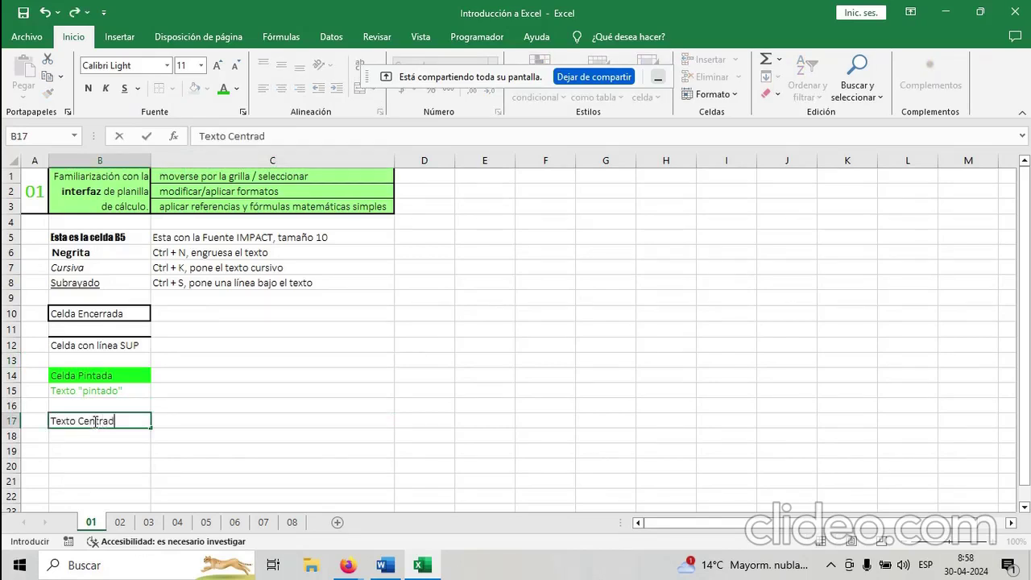
text(o)
key(Return)
Enter the text "Texto Izquierda" in cell B18.
text(T)
key(BackSpace)
key(BackSpace)
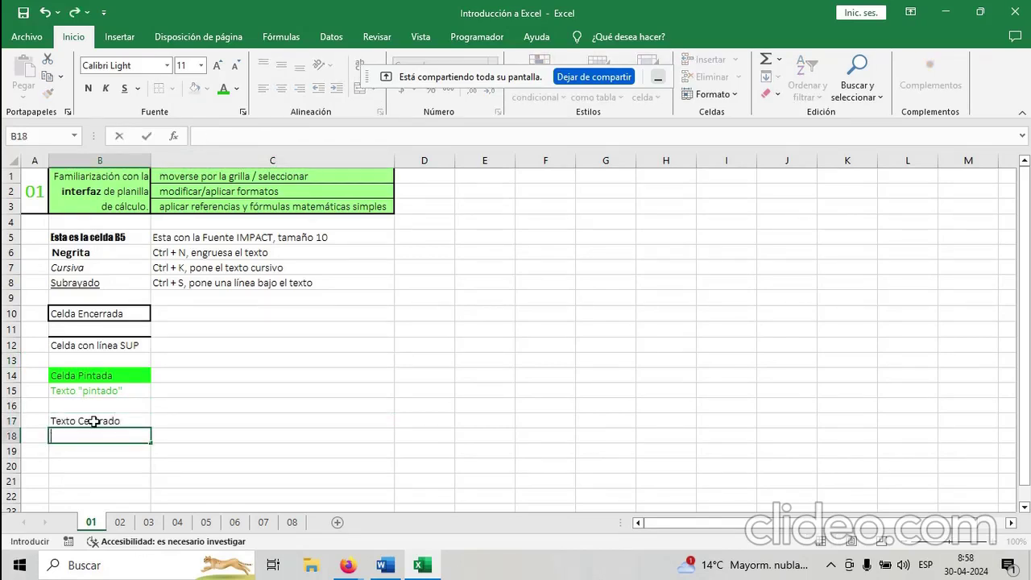
text(Texto )
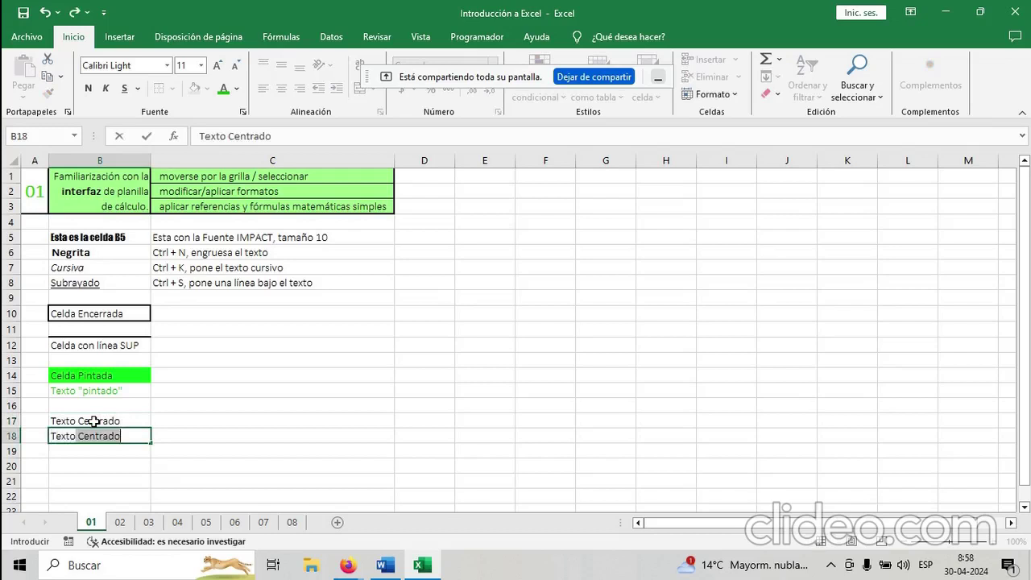
text(Izquierd)
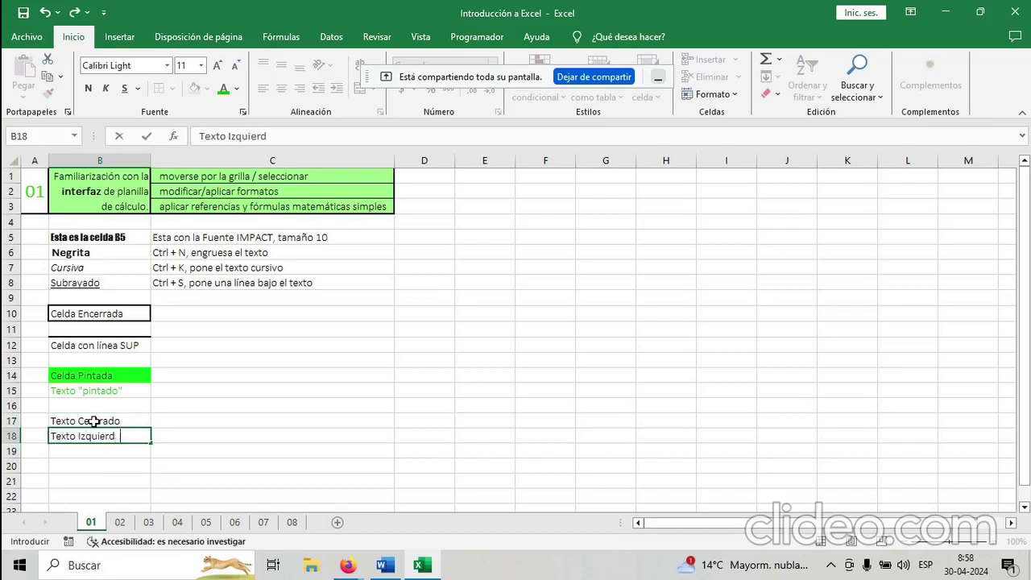
text(a)
key(Return)
Enter the text "Texto Derecha" in cell B19.
text(Texto)
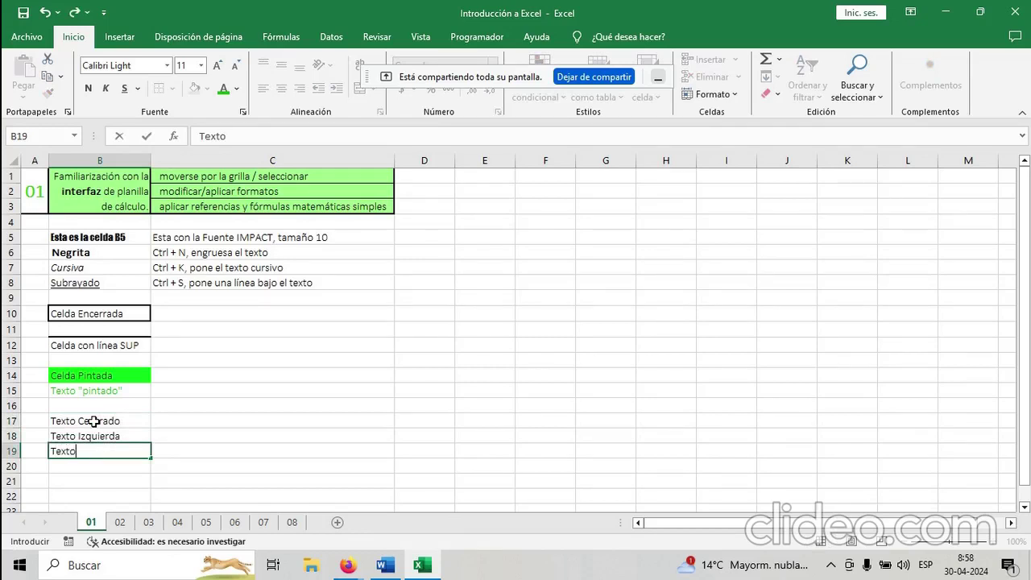
text( Derecha)
key(Return)
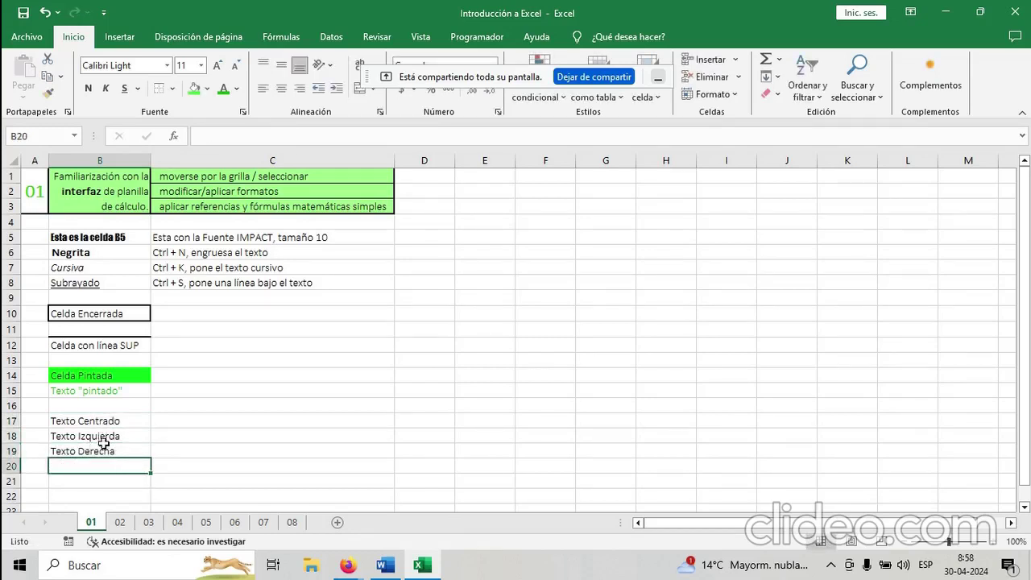
Centre the text "Texto Centrado" horizontally in cell B17.
click(128, 436)
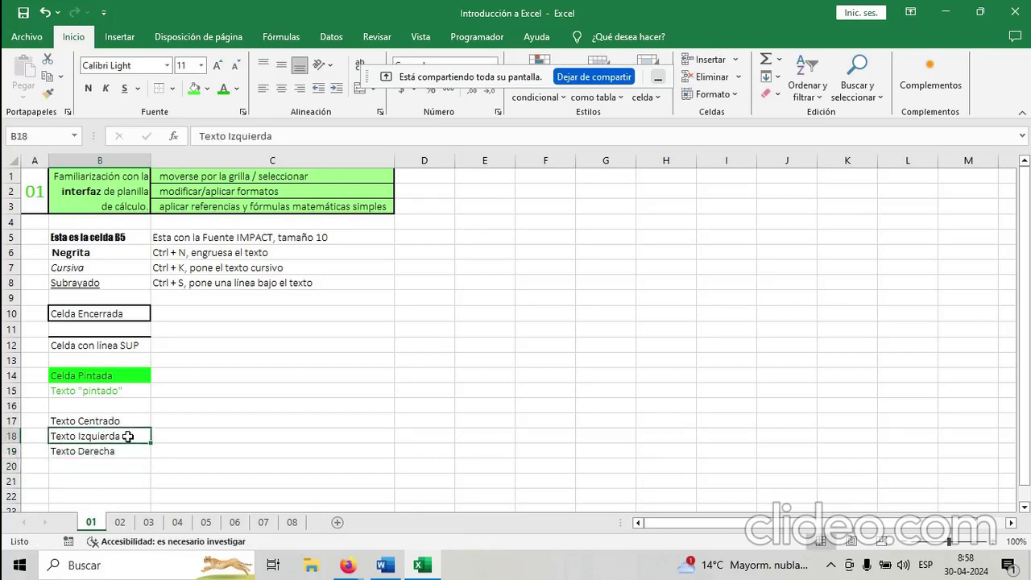
click(126, 421)
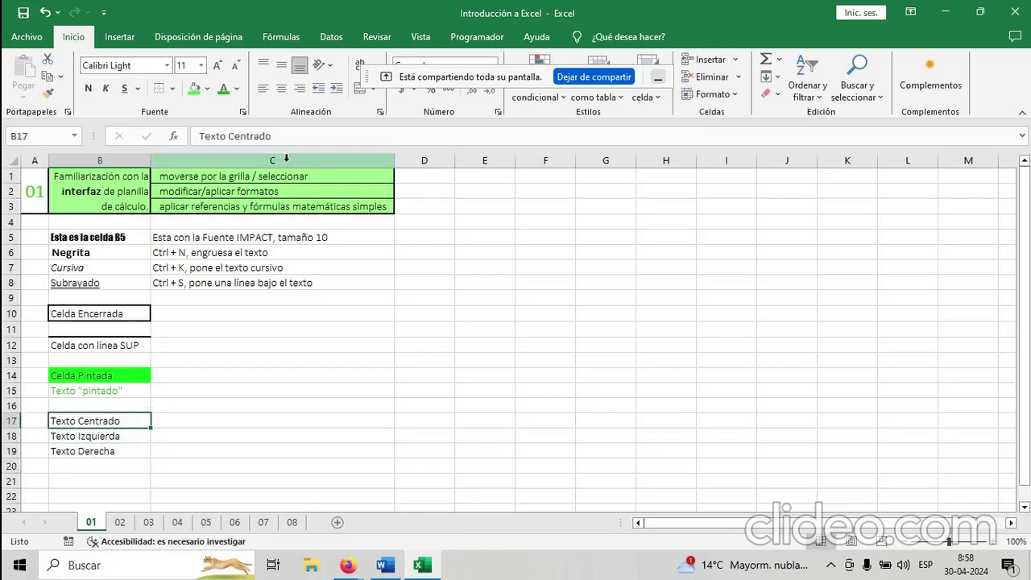
click(281, 89)
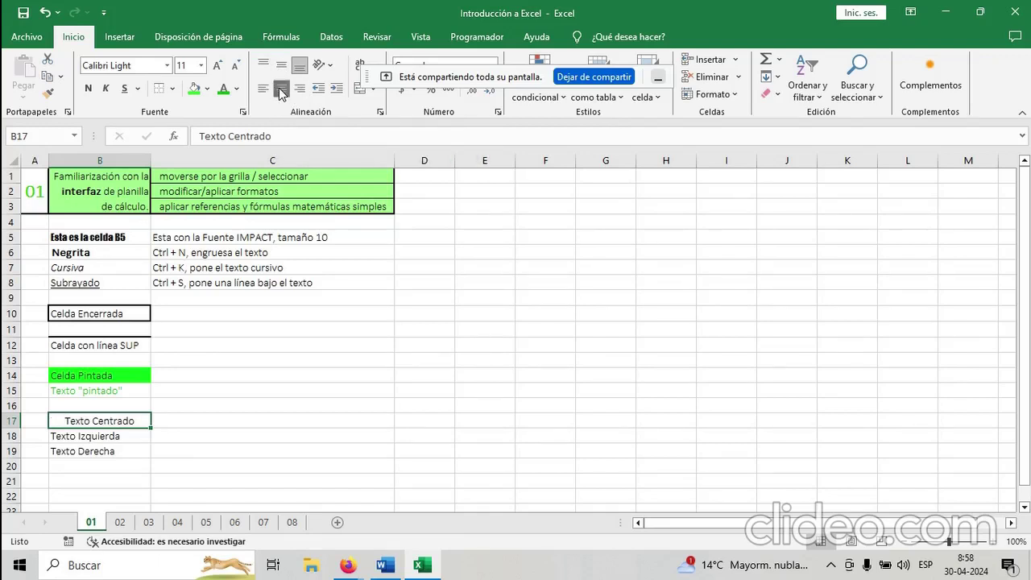
Align the text "Texto Derecha" in cell B19 to the right.
click(114, 453)
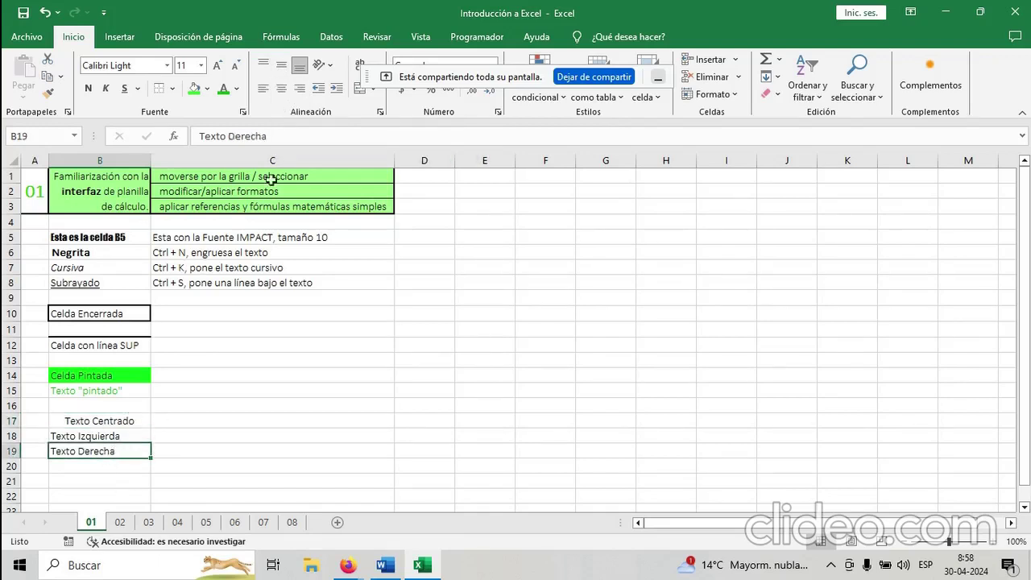
click(299, 88)
click(226, 449)
Enter the text "Texto tabulado" in cell B21.
click(131, 479)
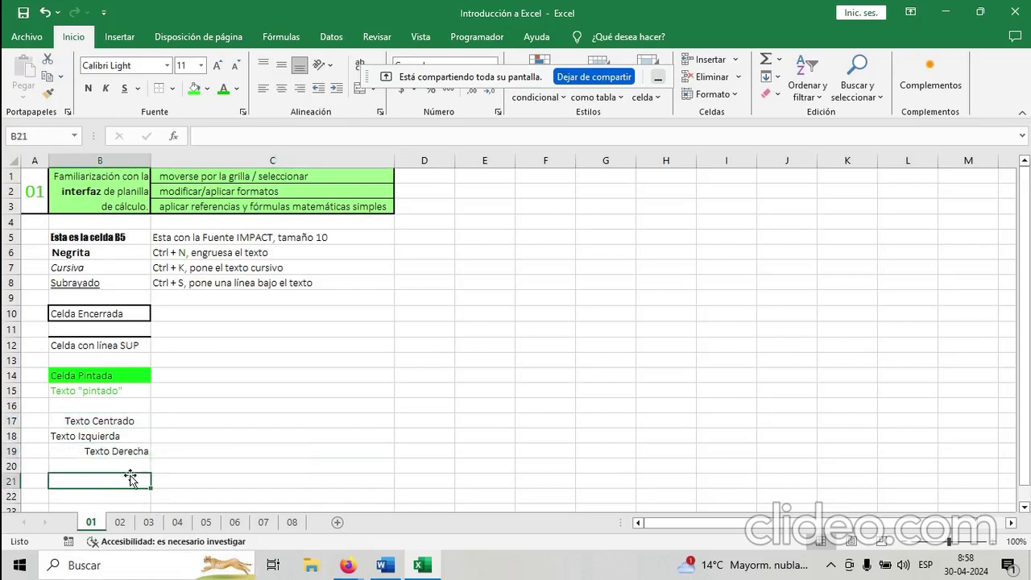
text(Texto tabu)
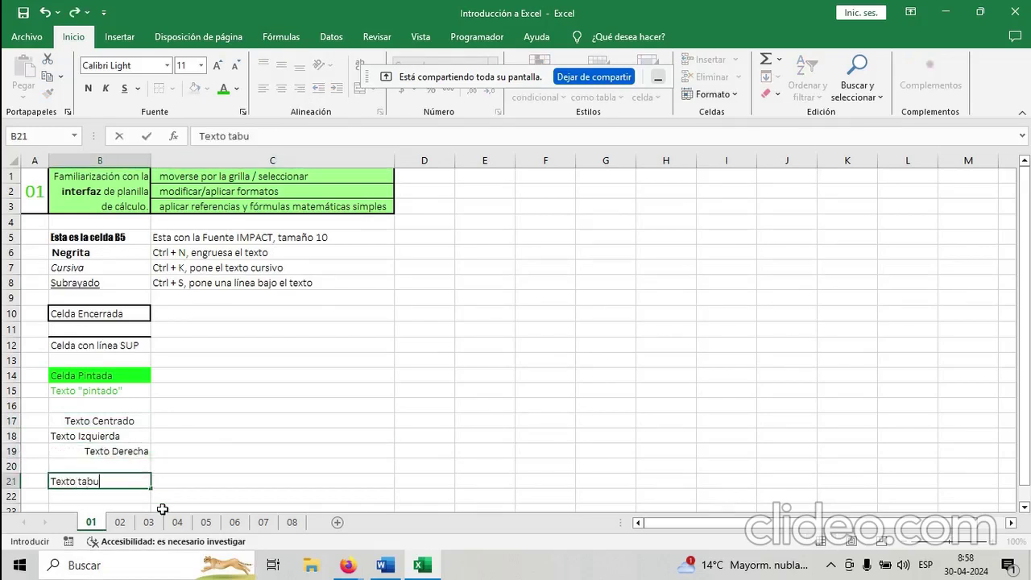
text(lado)
key(Return)
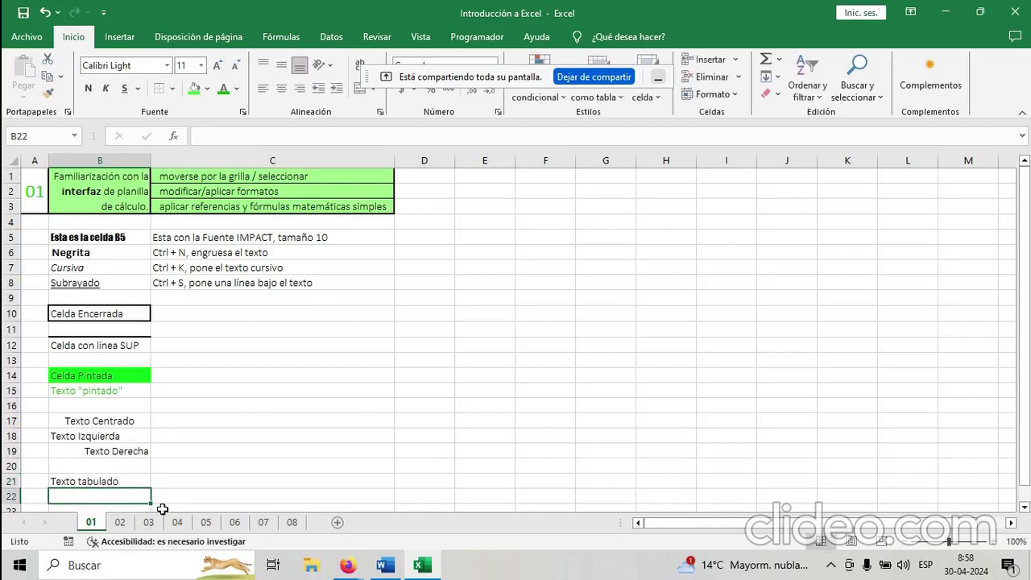
Increase the indent of the text in cell B21 by one level.
click(92, 482)
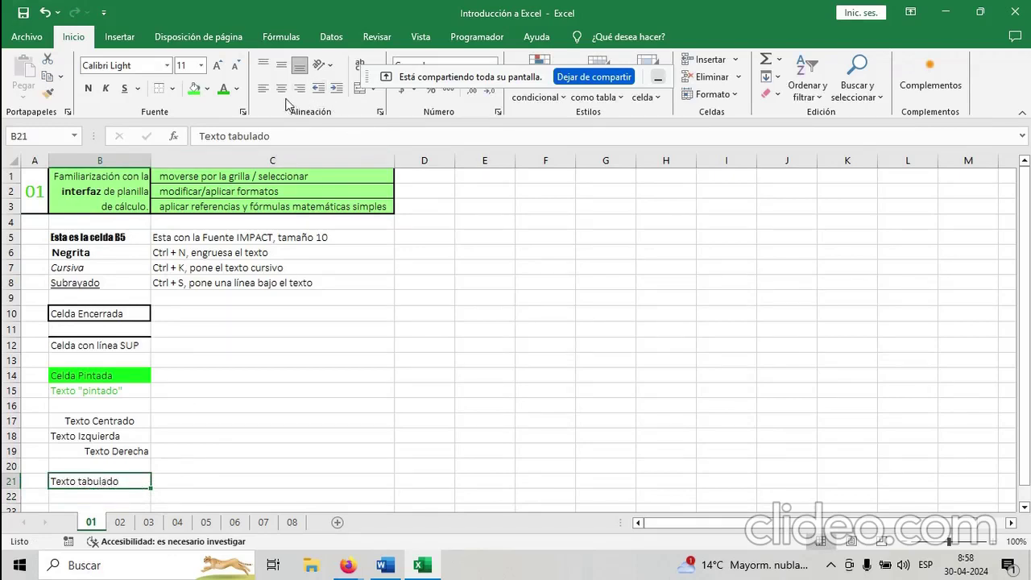
click(343, 95)
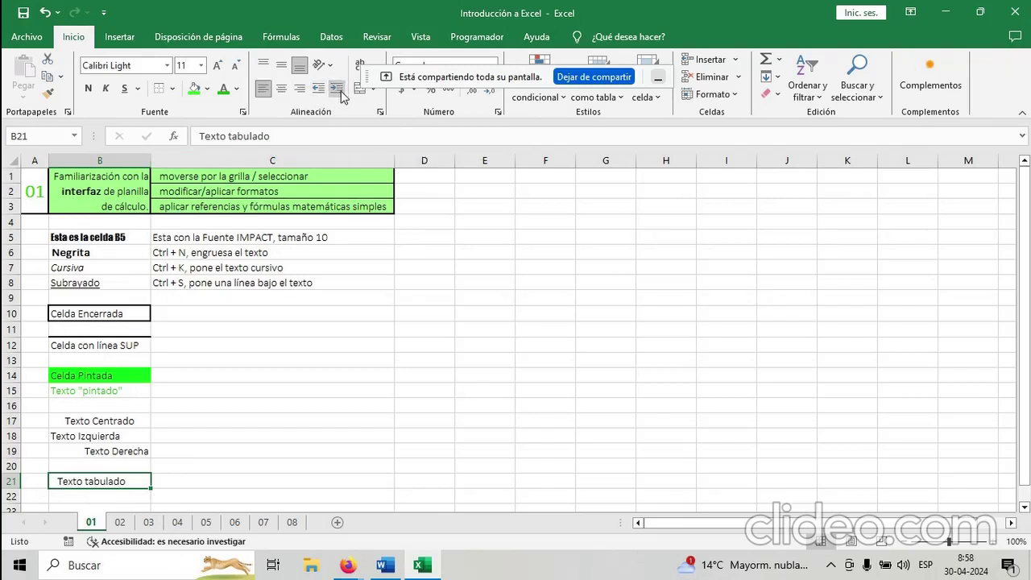
Increase the indent of the text in cell B21 further and reduce it back to one level.
click(343, 95)
click(343, 95)
click(343, 95)
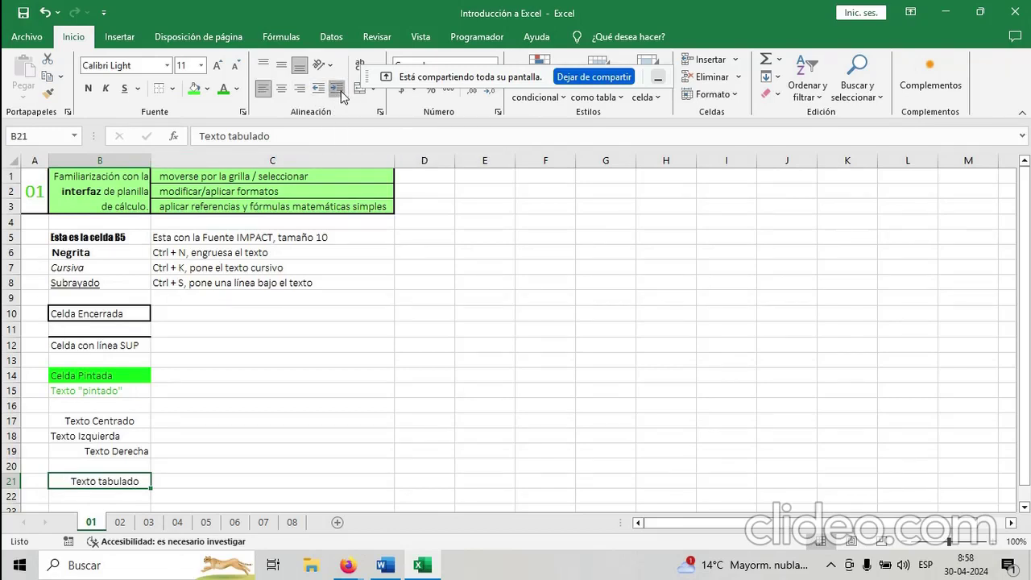
click(319, 93)
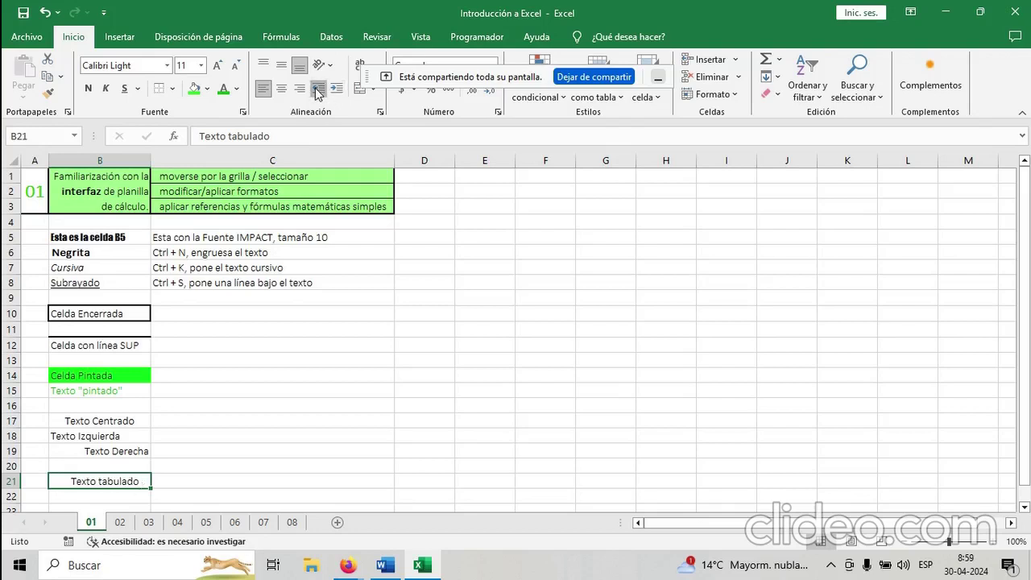
click(319, 93)
click(319, 93)
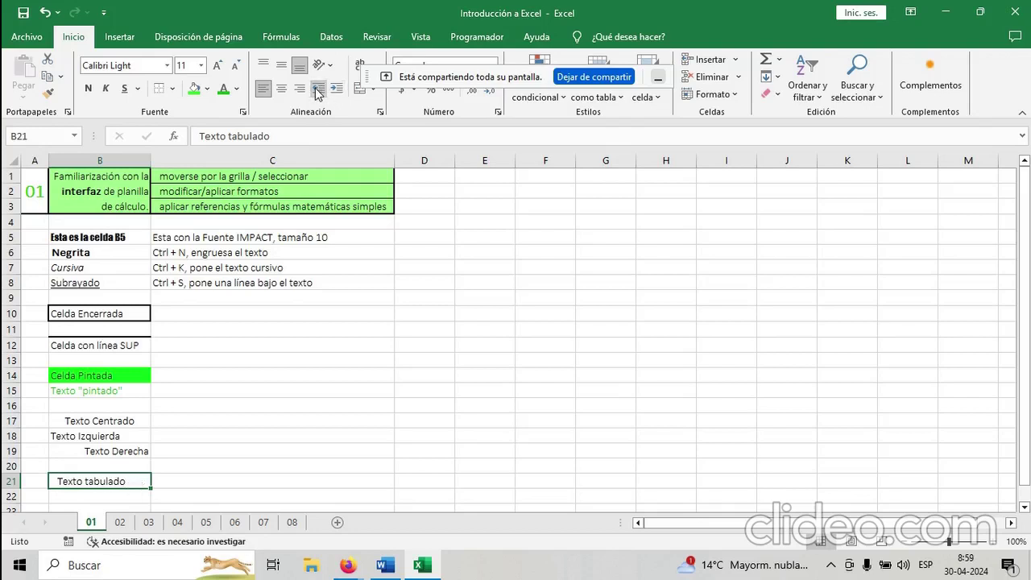
Enter the text "Alineación" in cell C17, removing the stray closing brace.
click(188, 421)
text(Ali)
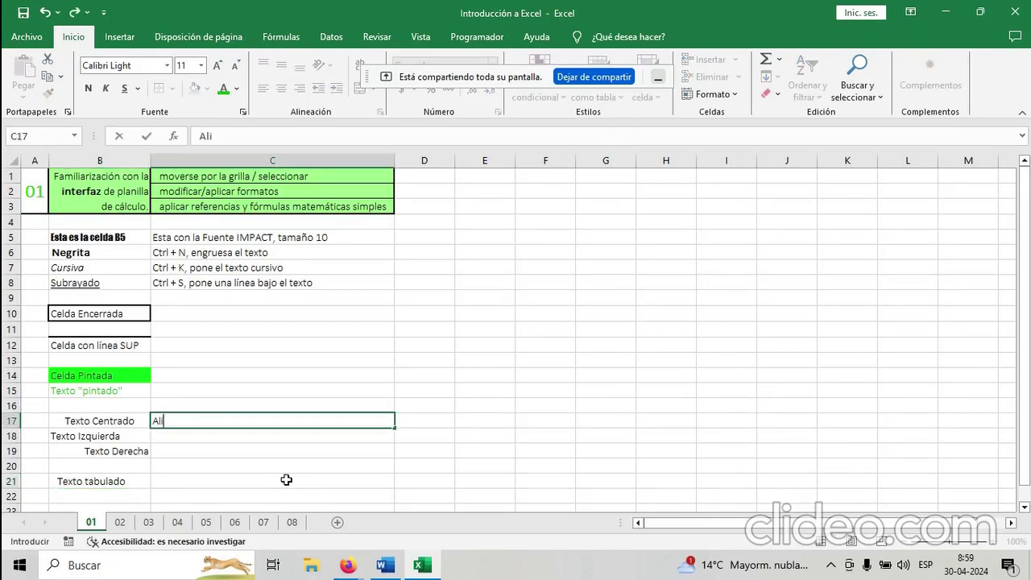
text(neación})
key(Return)
click(236, 421)
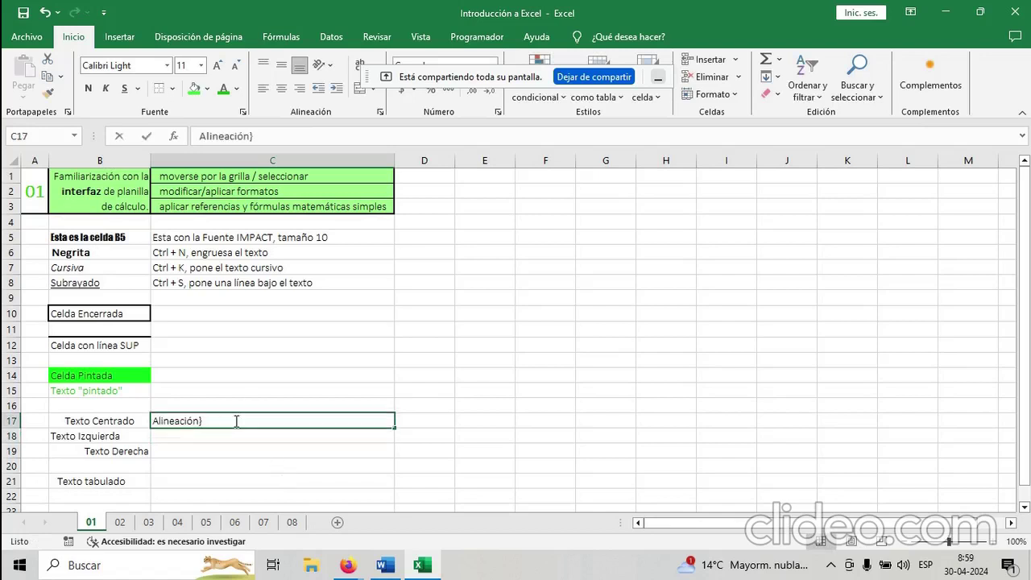
double_click(236, 421)
key(BackSpace)
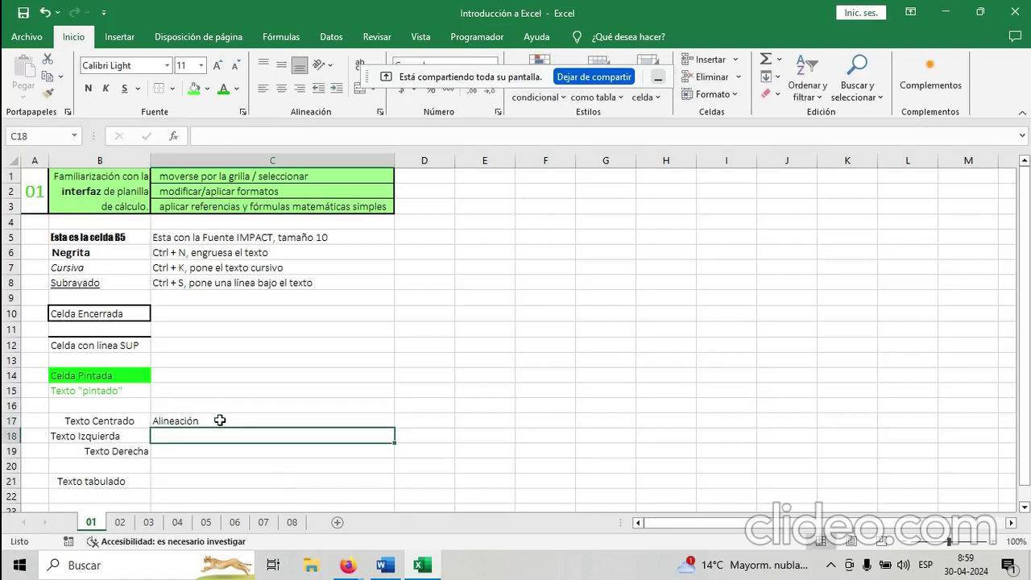
click(108, 421)
key(Down)
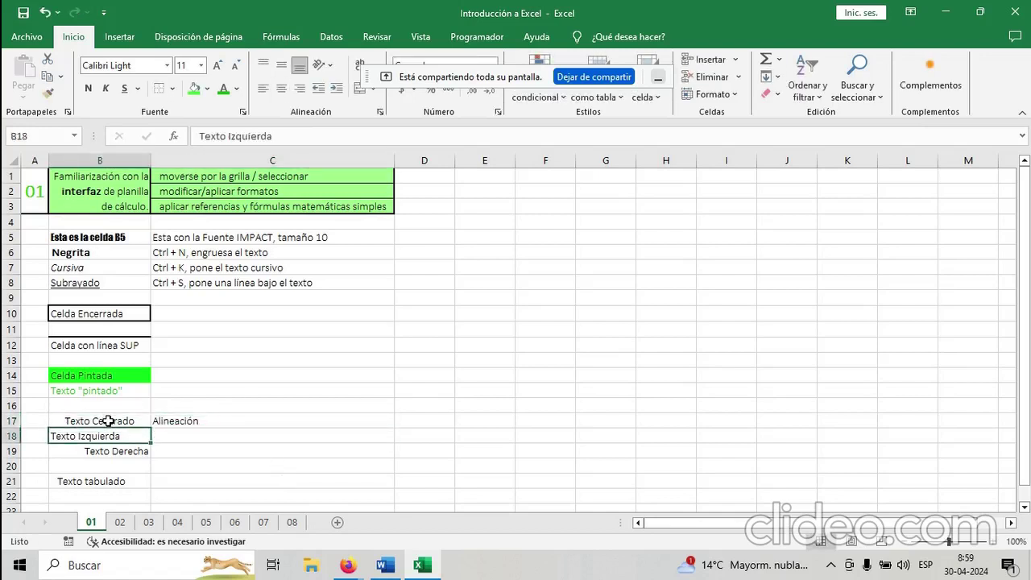
key(Down)
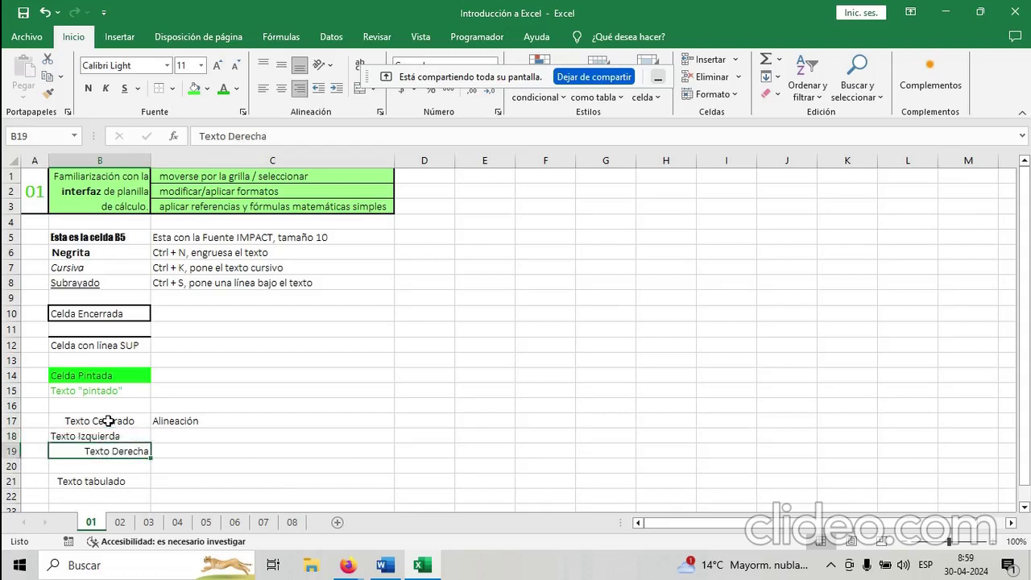
key(Down)
key(Down)
key(Up)
key(Right)
key(Up)
key(Up)
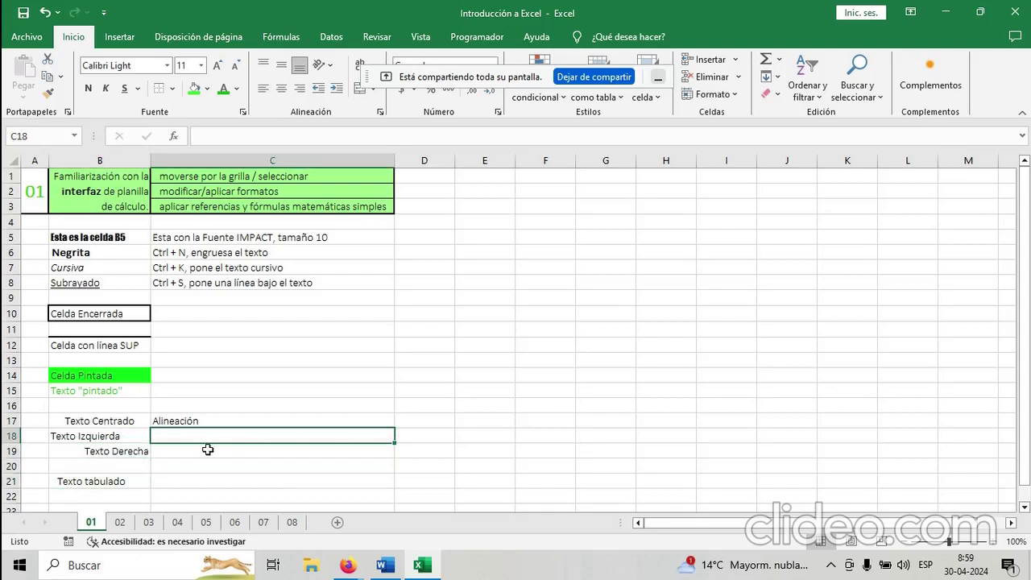
Fill the text "Alineación" from cell C17 down through C21.
click(258, 420)
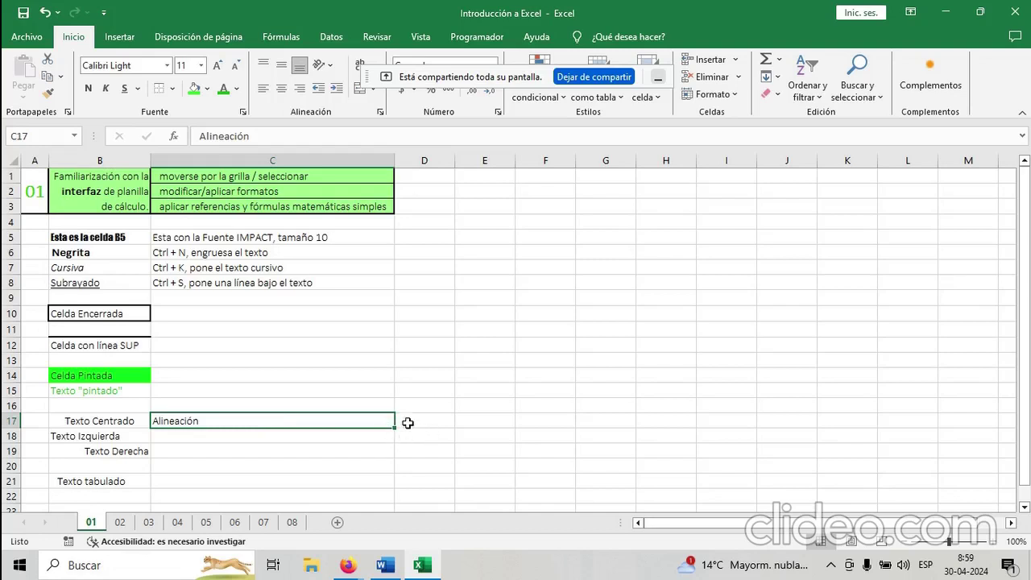
drag(394, 430, 395, 484)
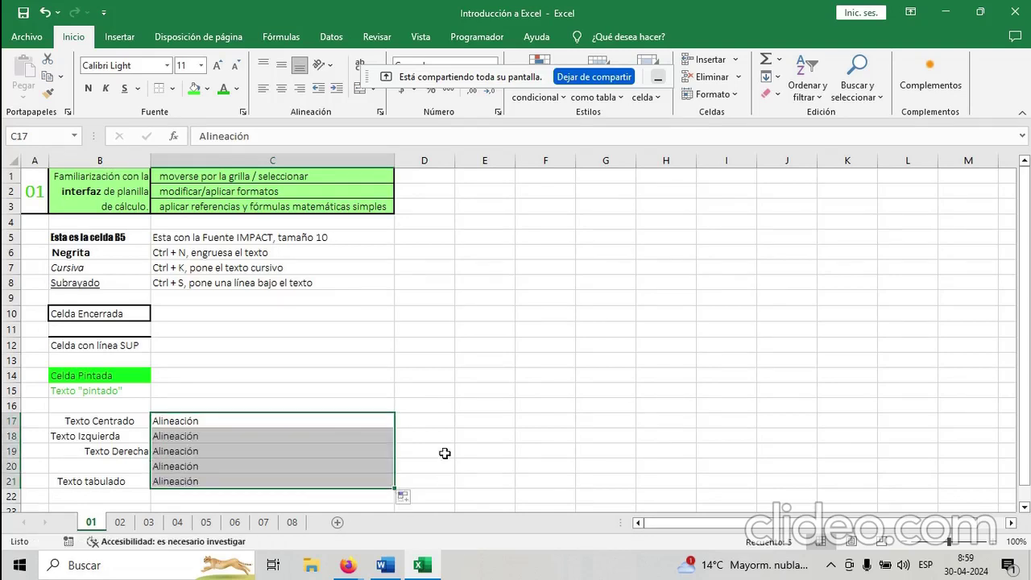
Select the copied "Alineación" cells C18:C21 and clear their contents.
click(331, 433)
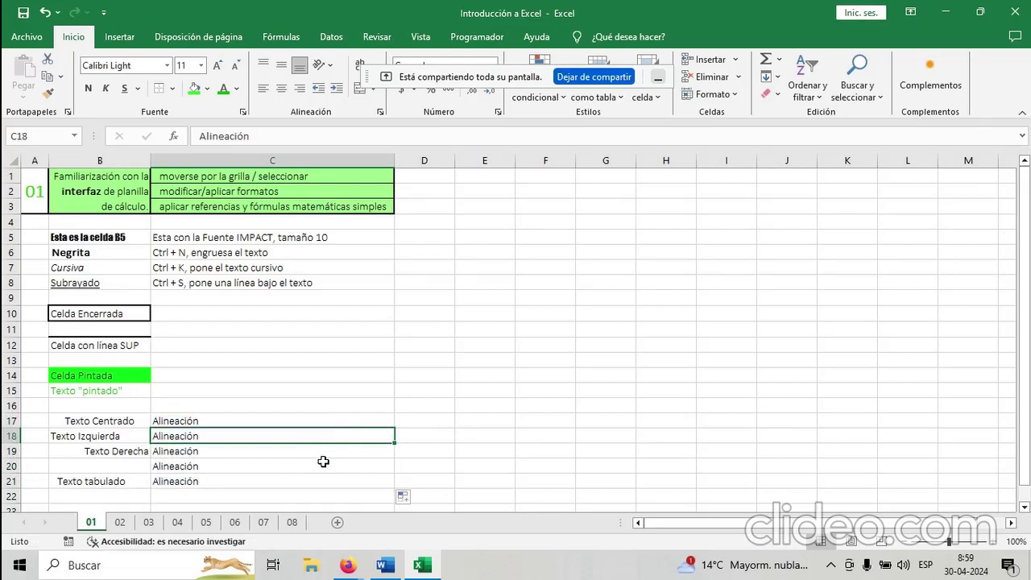
key(shift+Down)
key(shift+Down)
key(shift+Down)
key(Up)
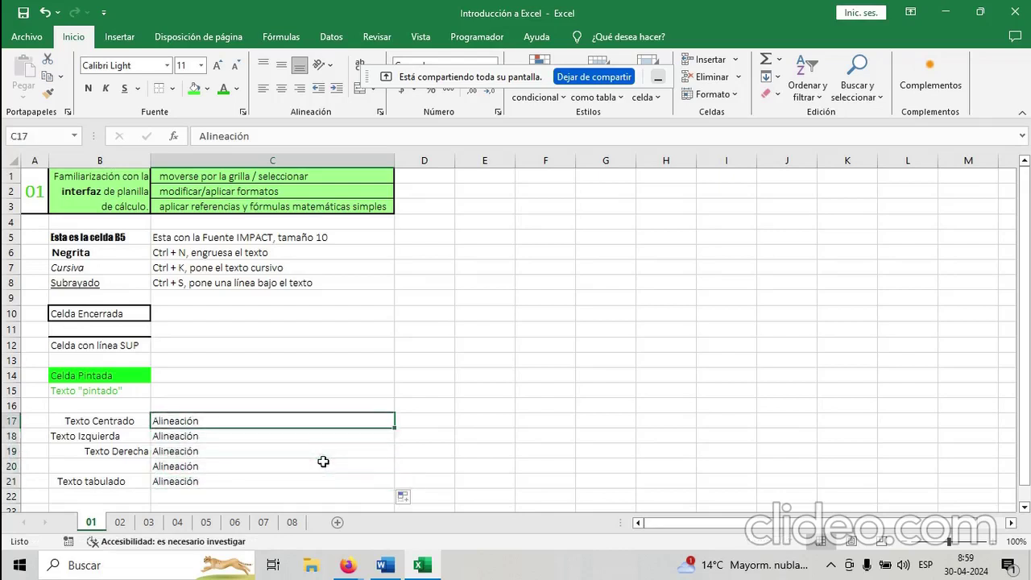
key(Down)
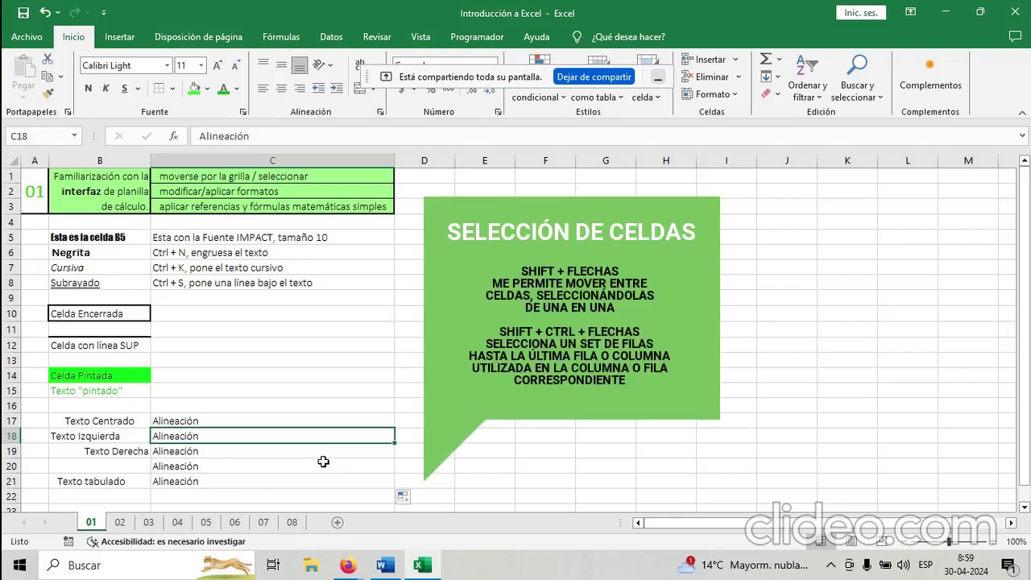
key(shift+Down)
key(shift+Down)
key(shift+Down)
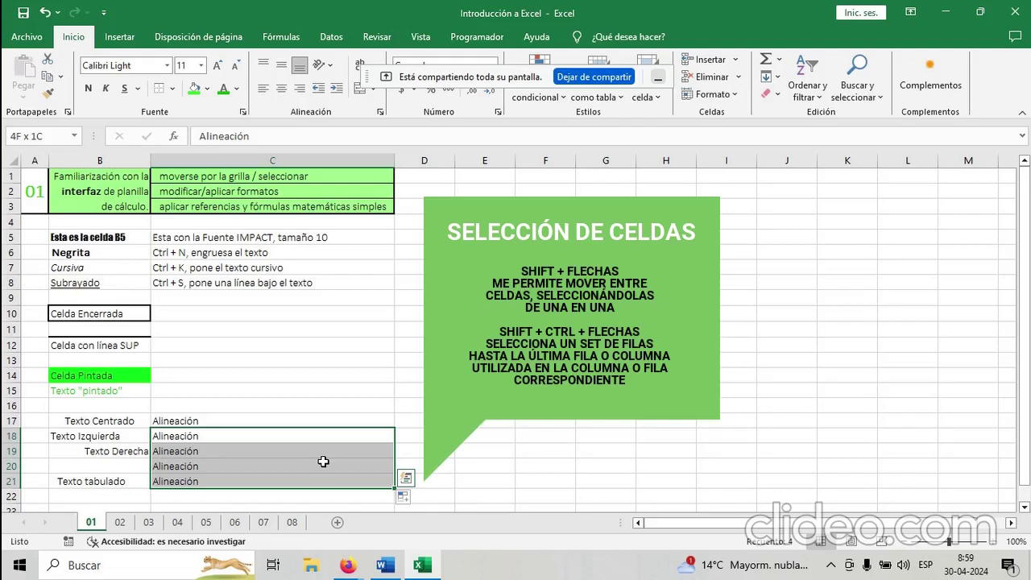
key(Delete)
click(370, 479)
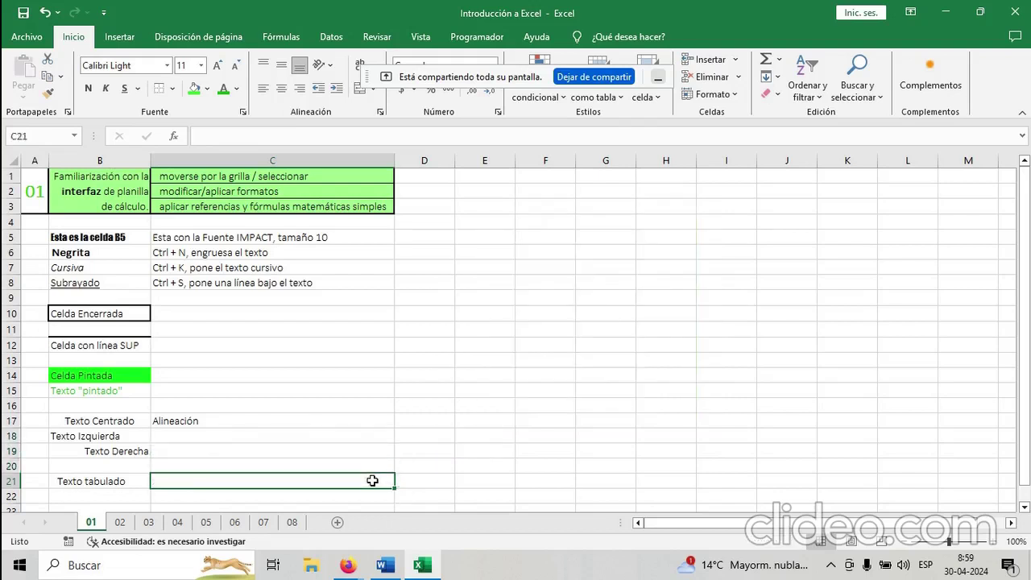
Merge cells C17:C21 into one cell with the text "Alineación" centred.
click(266, 419)
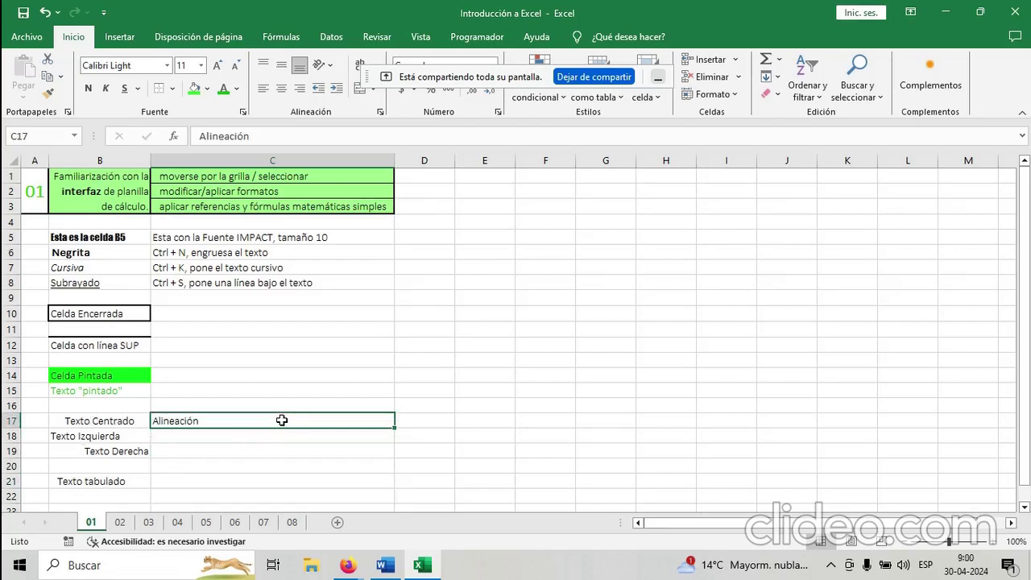
drag(283, 419, 284, 479)
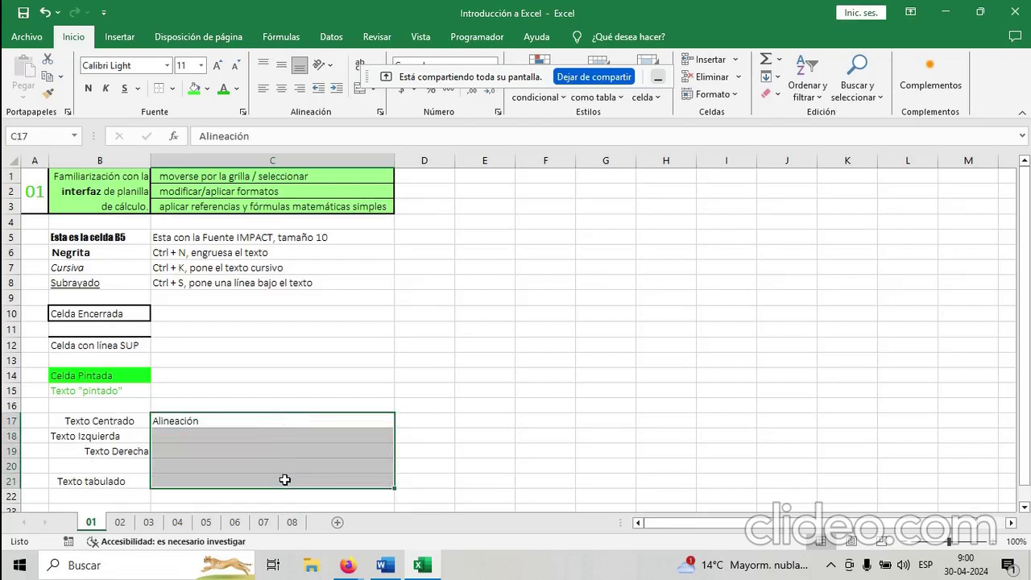
click(359, 93)
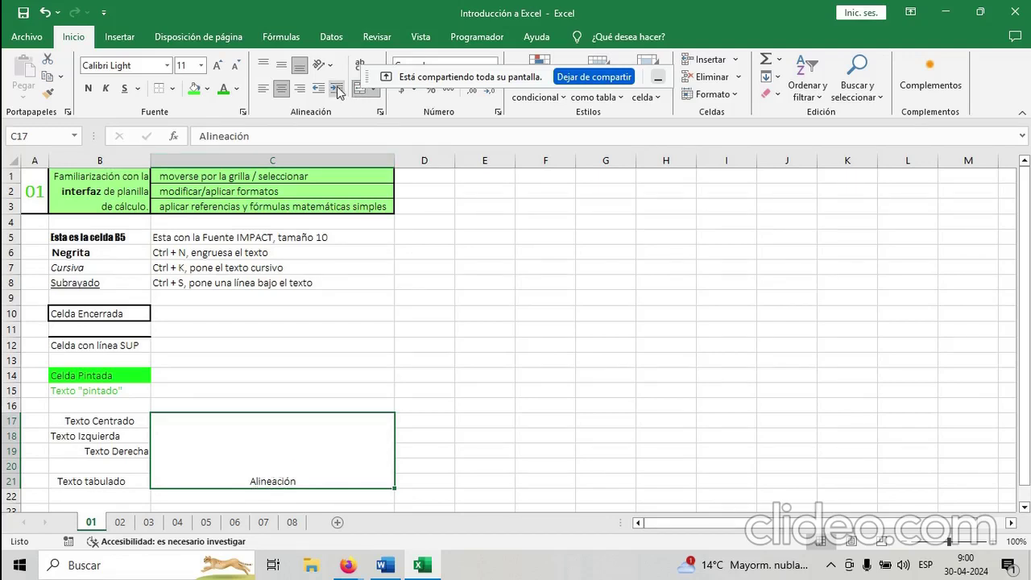
Try top and bottom vertical alignment on the merged "Alineación" cell and set it to middle alignment.
click(265, 70)
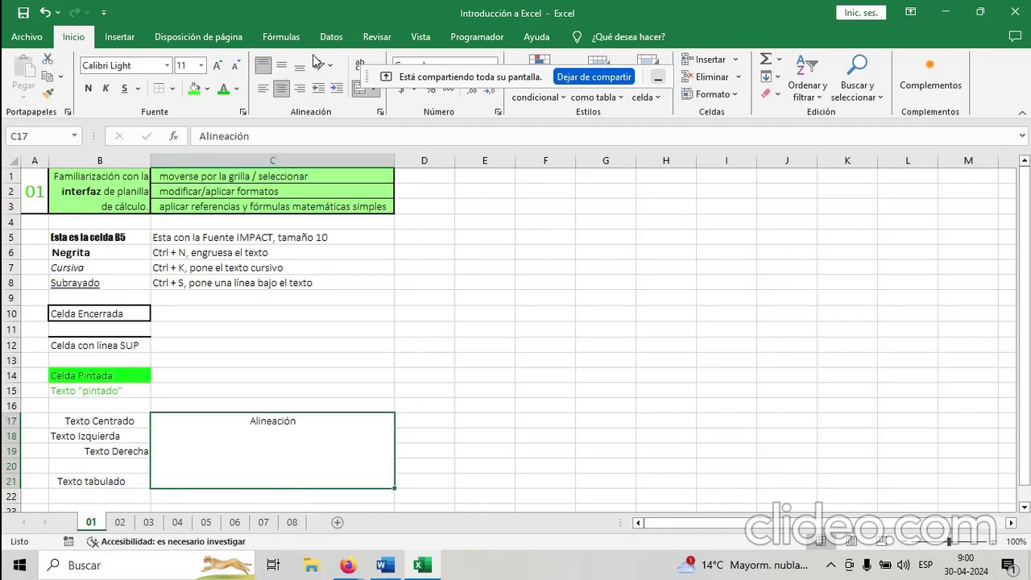
click(299, 71)
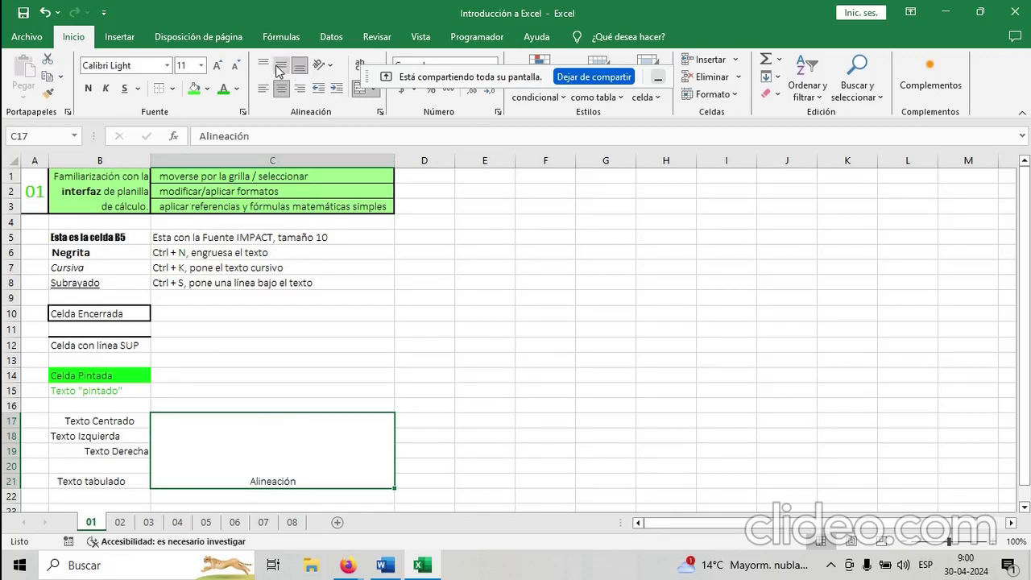
click(276, 72)
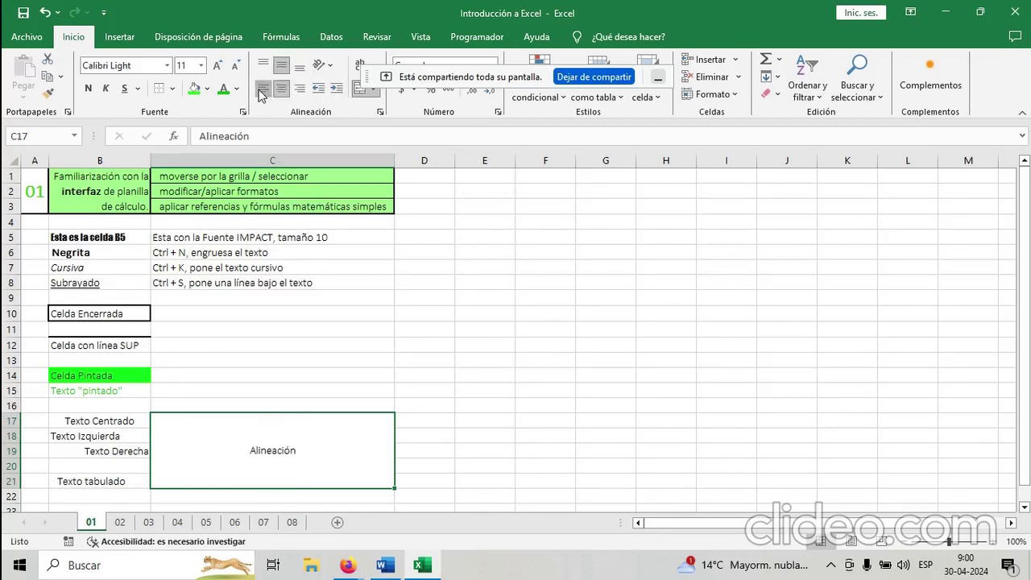
Try left and right horizontal alignment on the merged "Alineación" cell and return the text to centred.
click(264, 88)
click(281, 89)
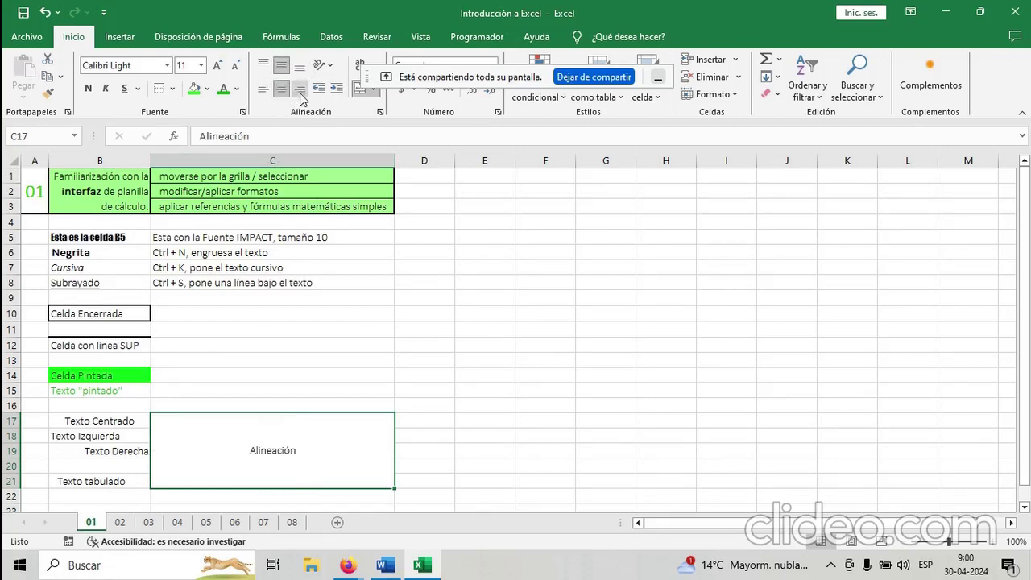
click(300, 88)
click(280, 90)
click(311, 372)
scroll(310, 373, down, 2)
scroll(311, 373, down, 1)
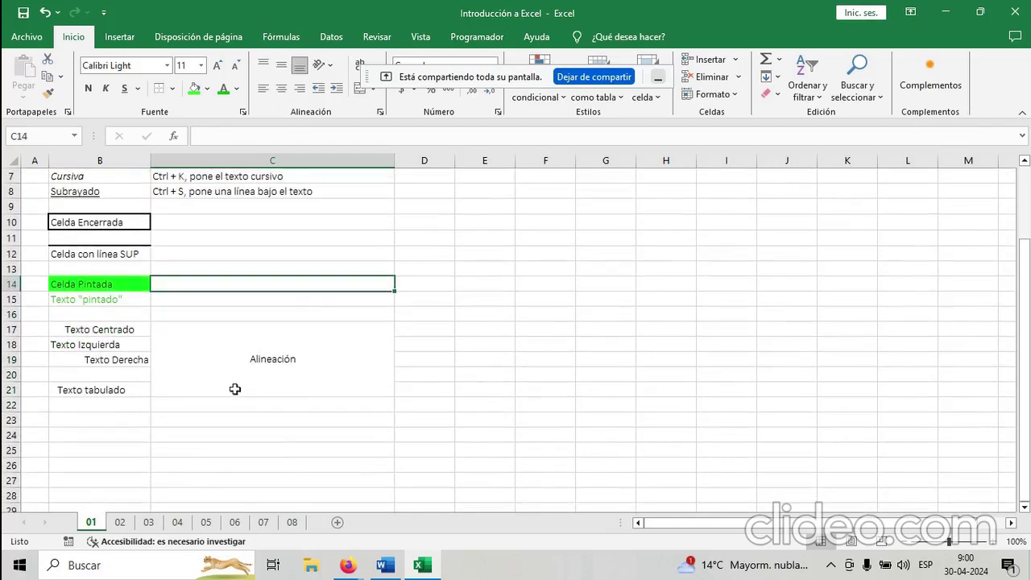
click(242, 359)
scroll(260, 435, down, 2)
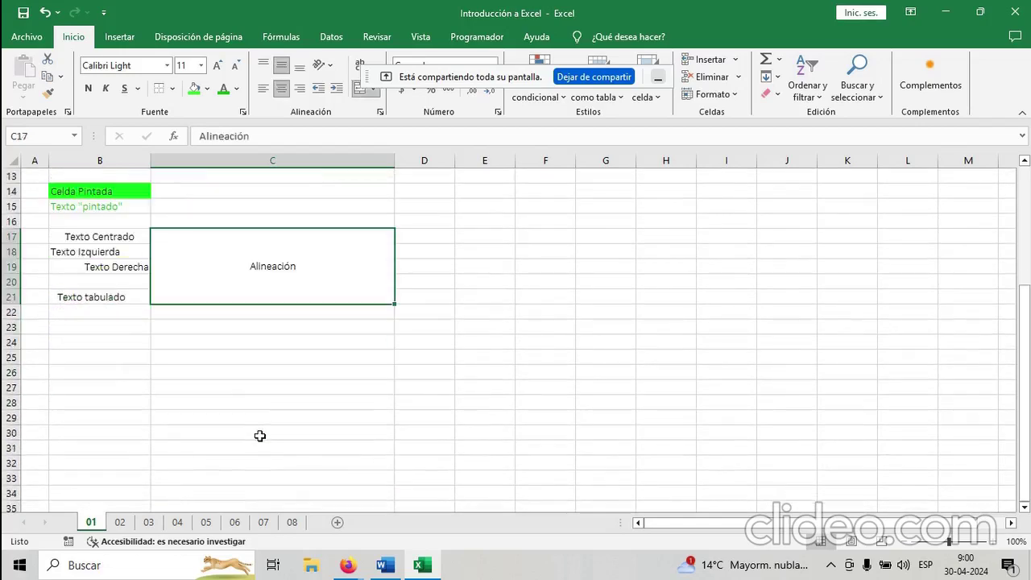
scroll(260, 436, up, 2)
scroll(625, 289, up, 1)
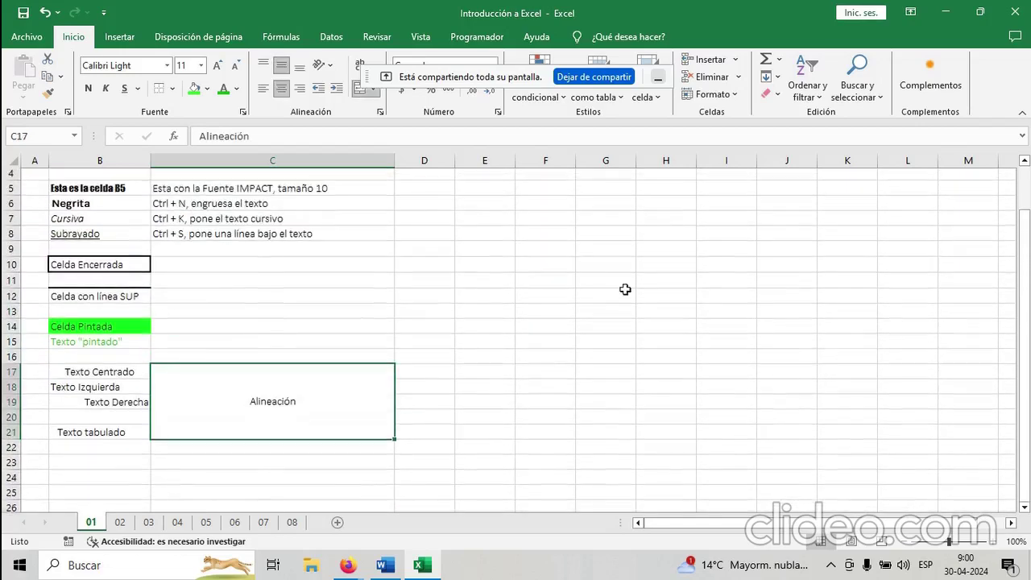
Enter the weekday headings "Lunes", "Martes" and "Miércoles" across cells E17, F17 and G17.
click(498, 392)
click(500, 374)
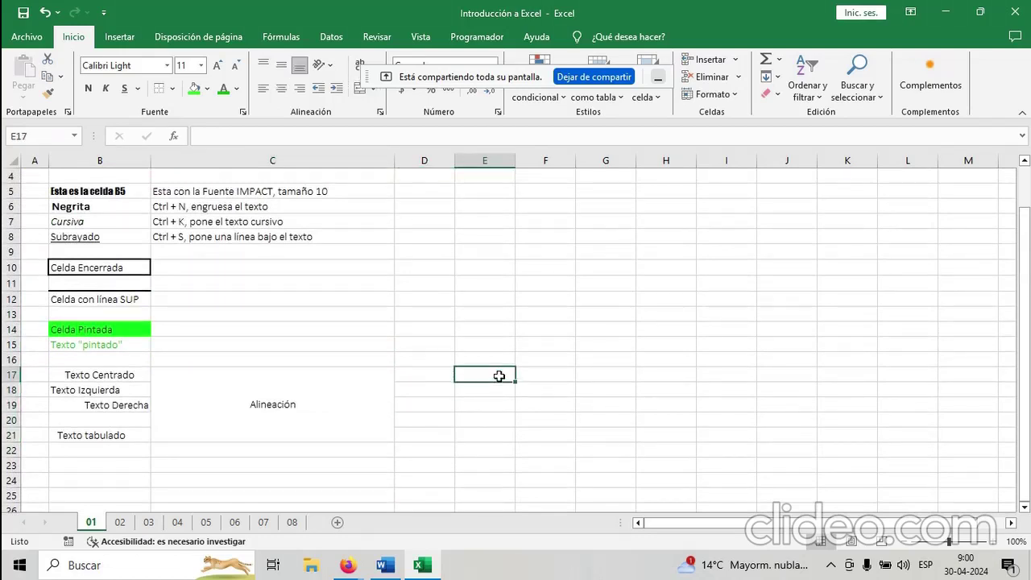
text(Lunes)
key(Return)
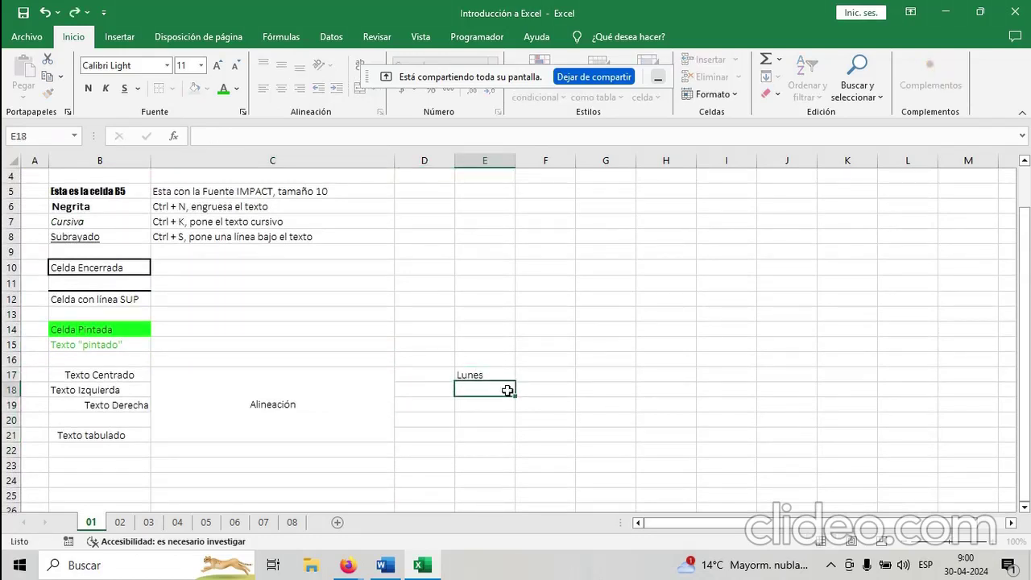
key(Right)
key(Up)
text(Martes)
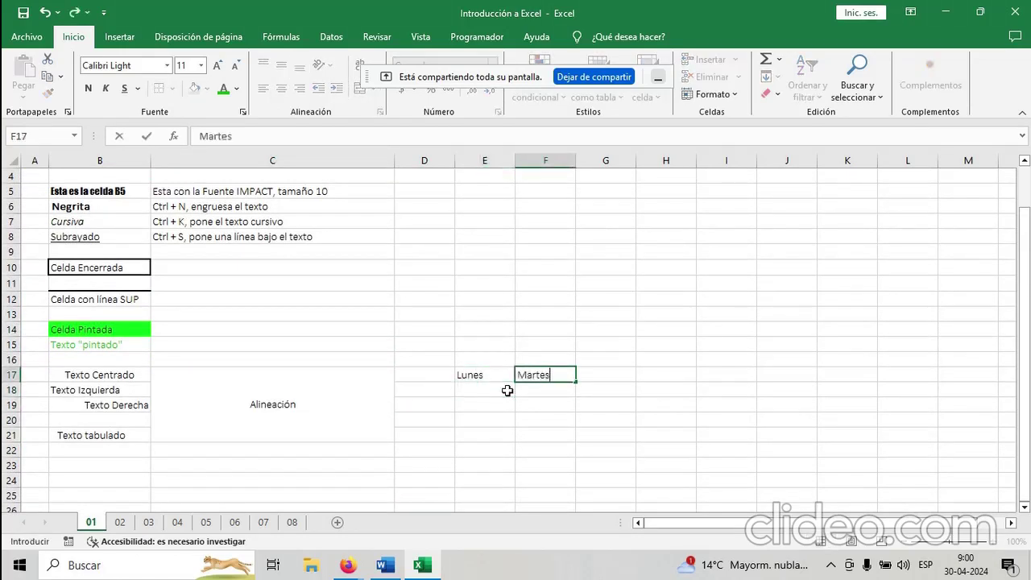
key(Return)
key(Right)
key(Up)
text(M)
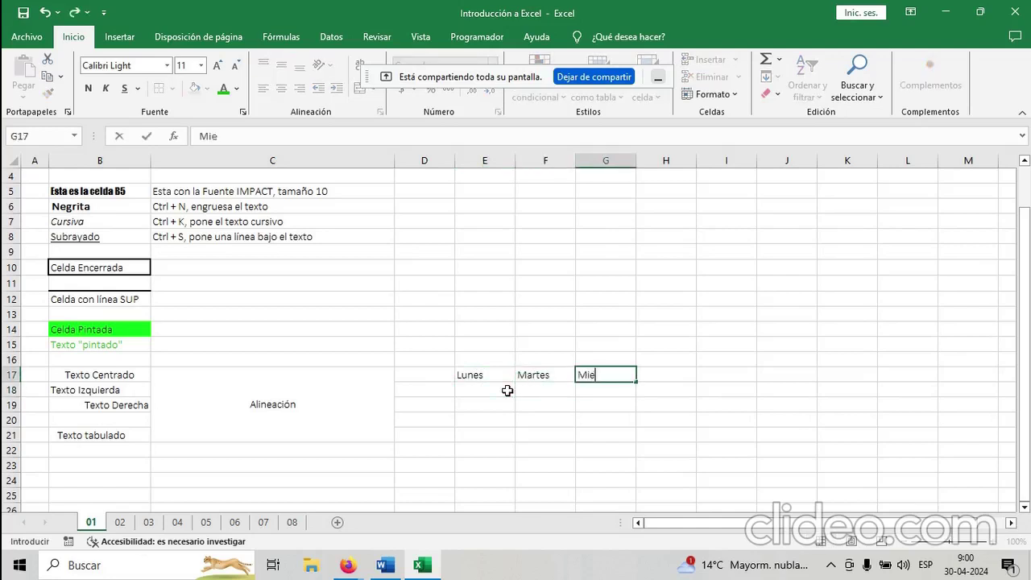
text(iércoles)
key(Return)
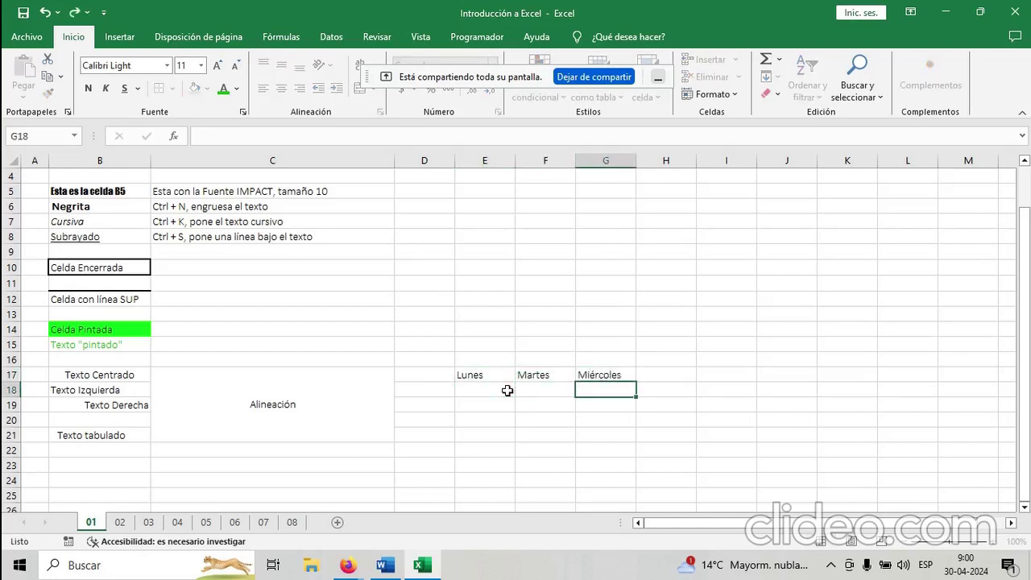
Enter an "X" under Lunes in cell E18 and under Martes in cell F18.
click(488, 388)
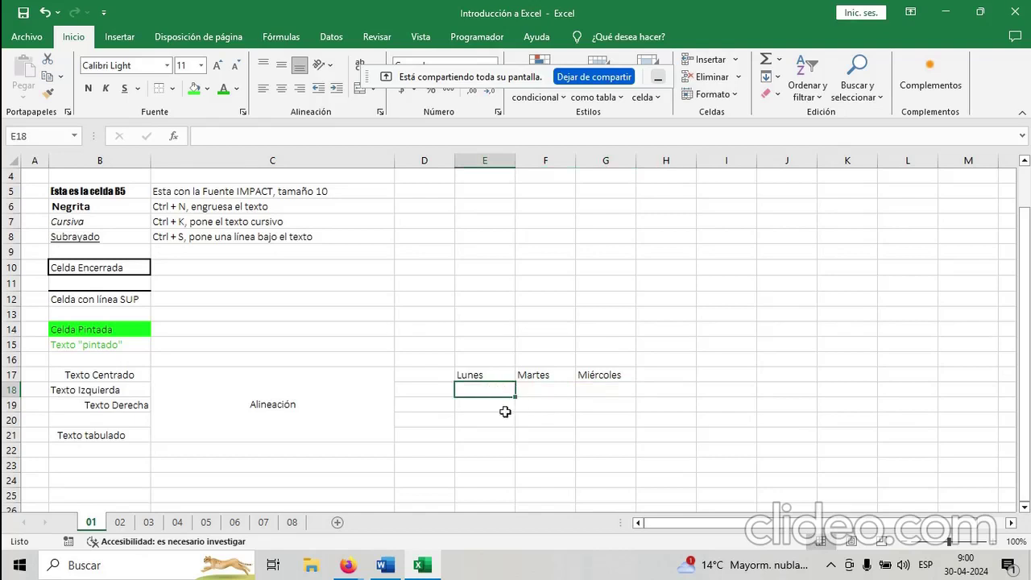
text(x)
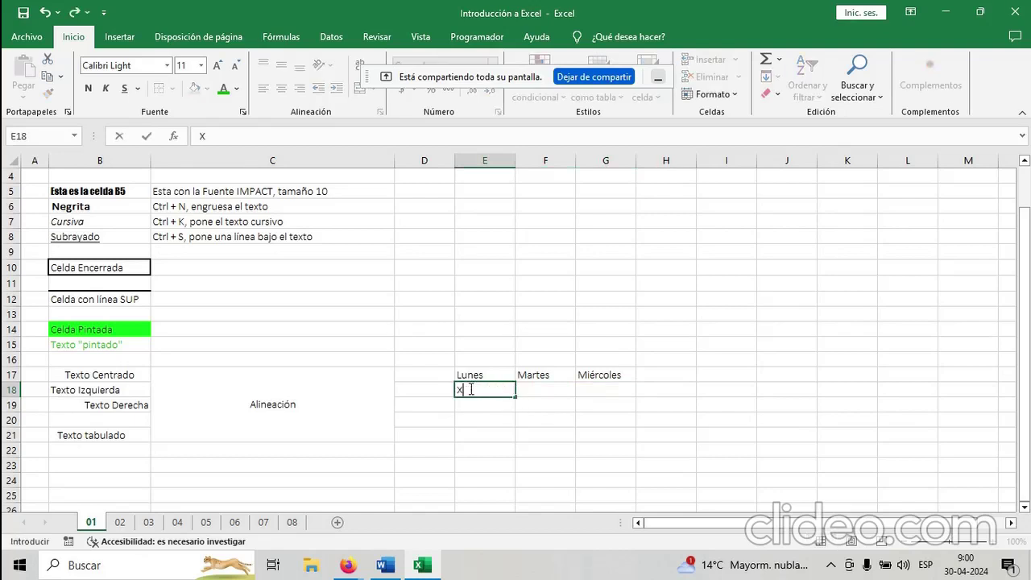
key(Right)
key(Right)
key(Left)
key(F2)
text(x)
key(Return)
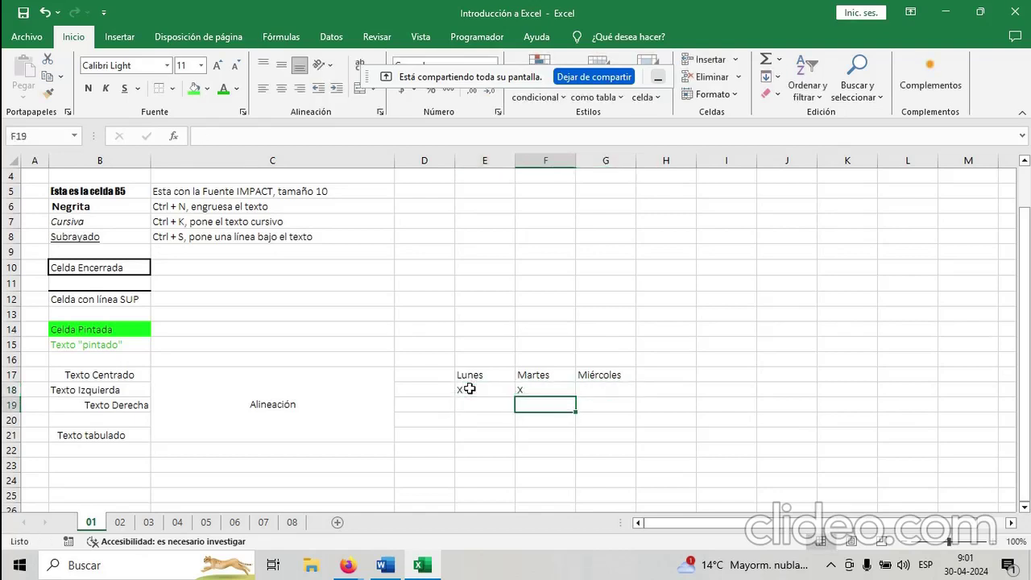
Move the weekday table from cells E17:G18 down to the range E23:G24.
drag(470, 375, 600, 387)
key(ctrl+c)
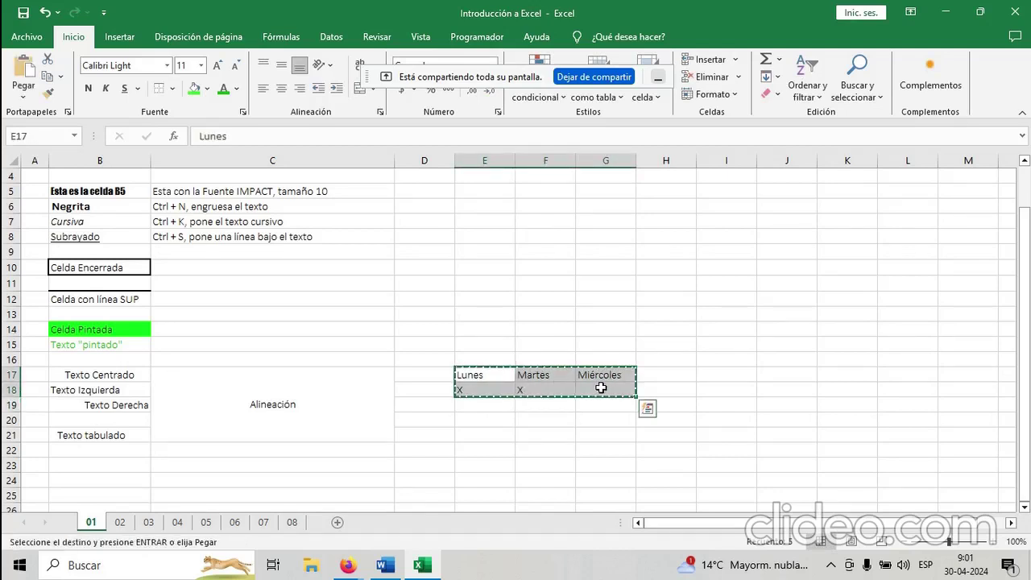
click(481, 464)
key(ctrl+v)
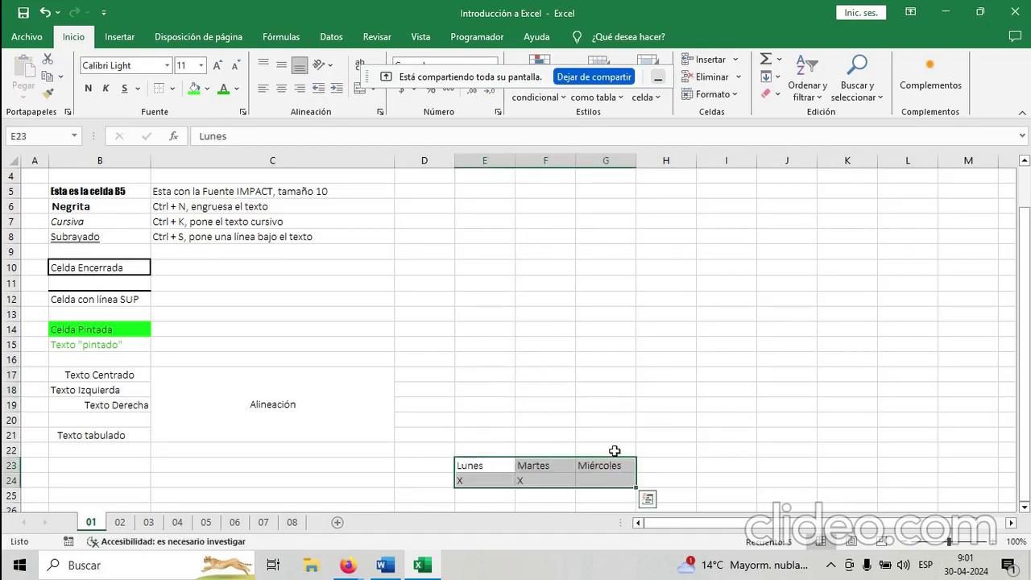
scroll(616, 449, down, 1)
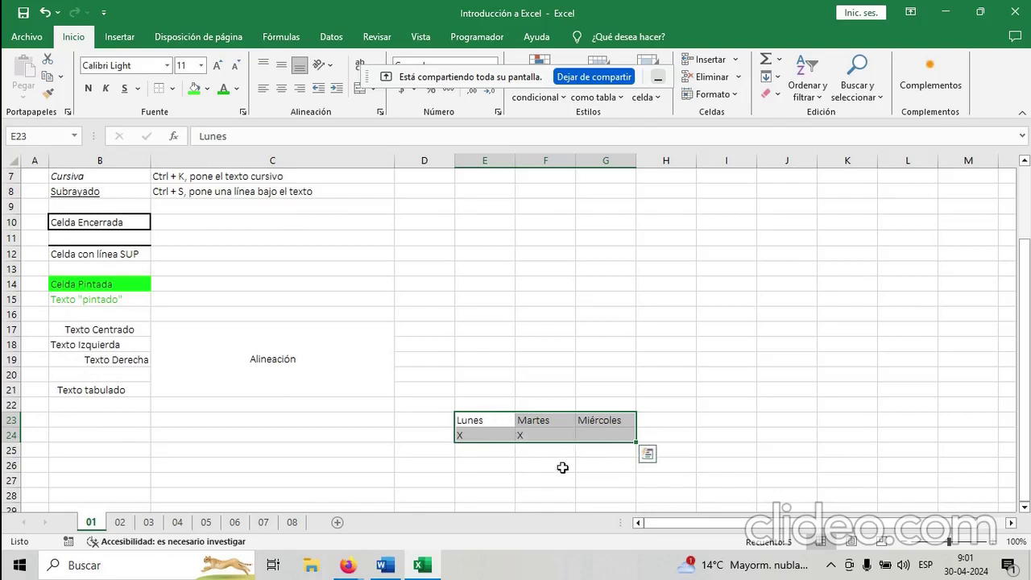
click(502, 435)
drag(487, 419, 624, 435)
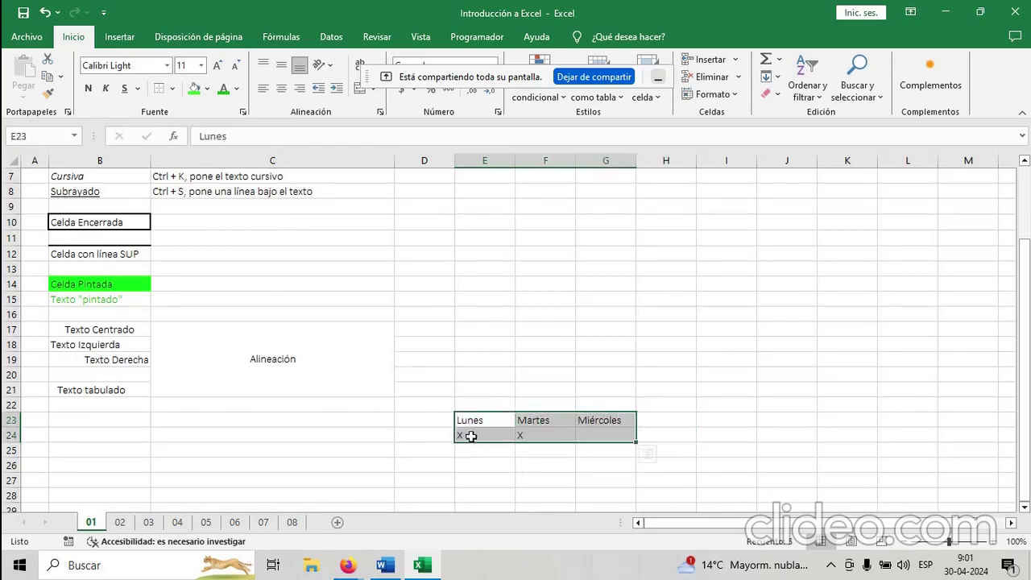
click(525, 359)
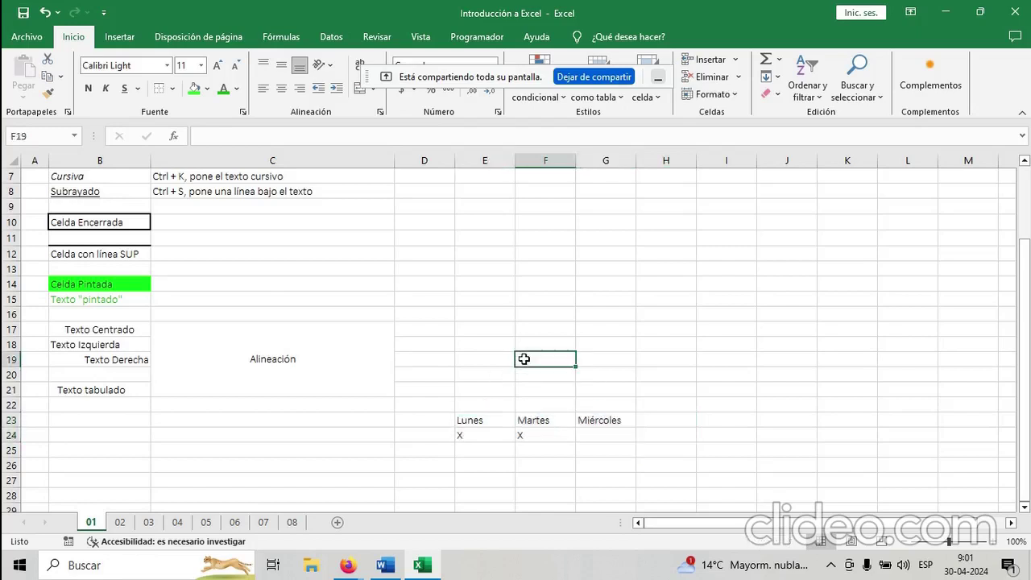
Narrow column E until it is only about as wide as the "X" under the "Lunes" heading.
click(486, 420)
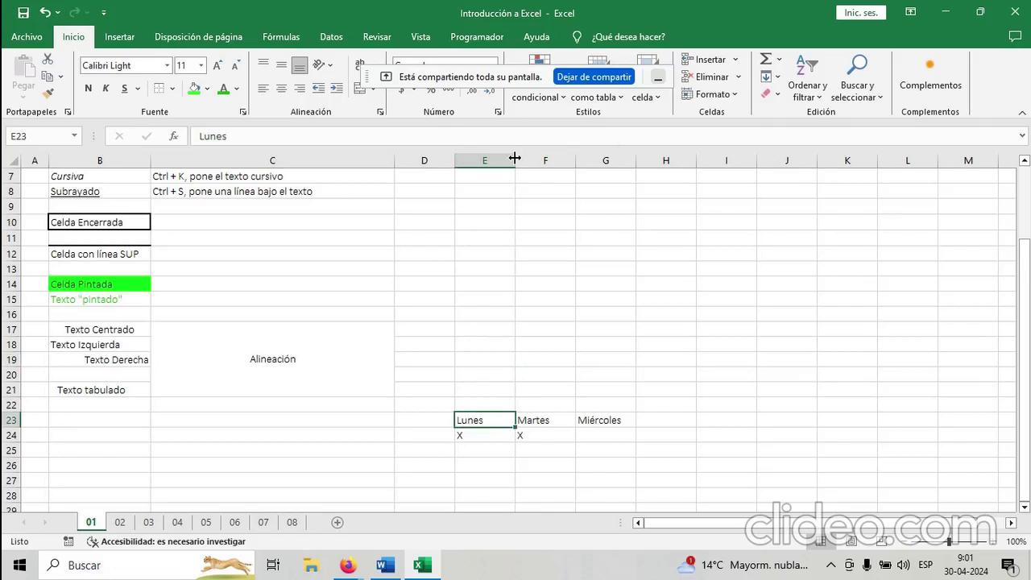
drag(514, 159, 502, 178)
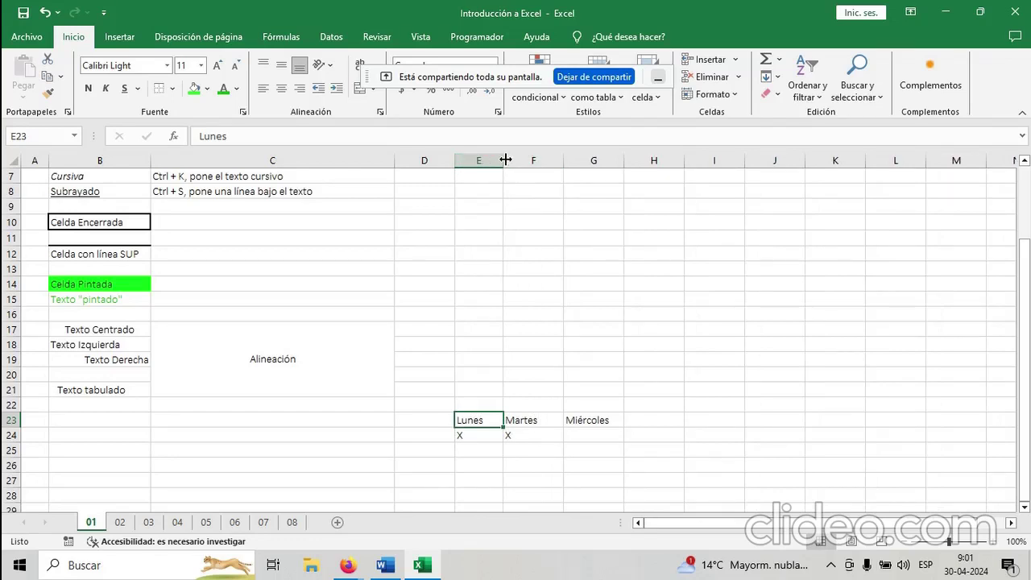
drag(505, 161, 468, 160)
click(449, 463)
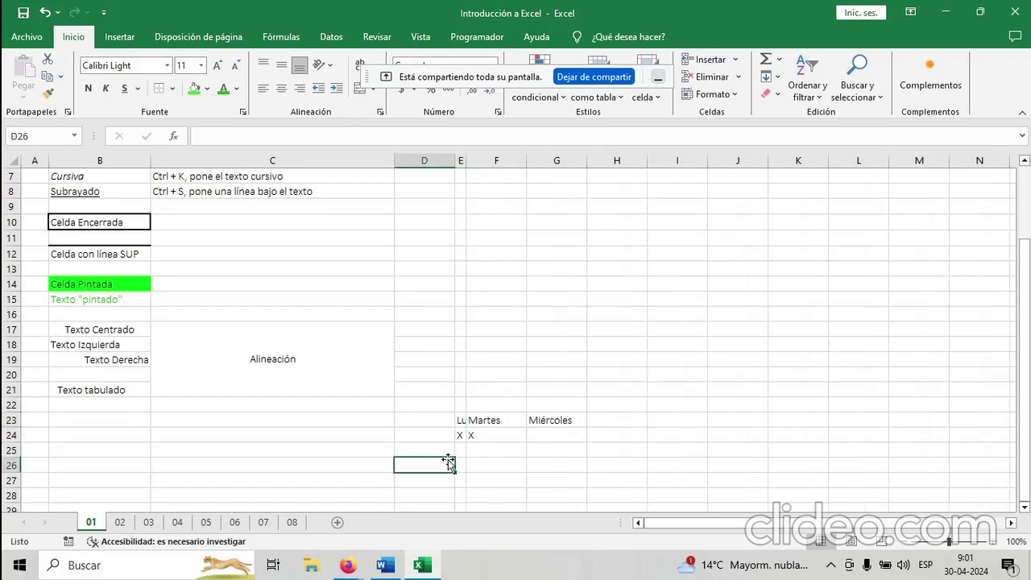
Try vertical text on the "Lunes" heading in cell E23 and change its orientation to text rotated upward.
click(460, 418)
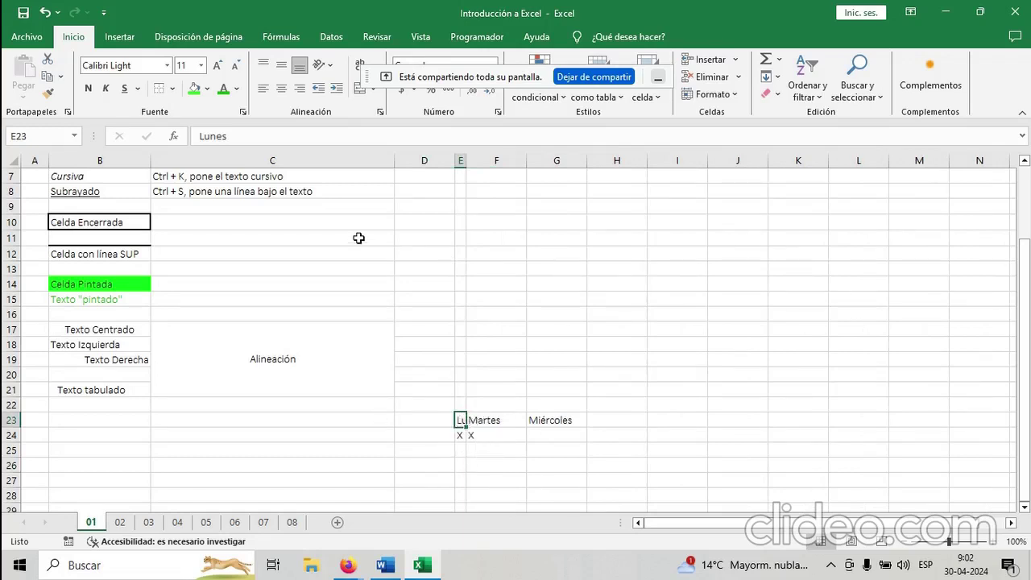
click(335, 73)
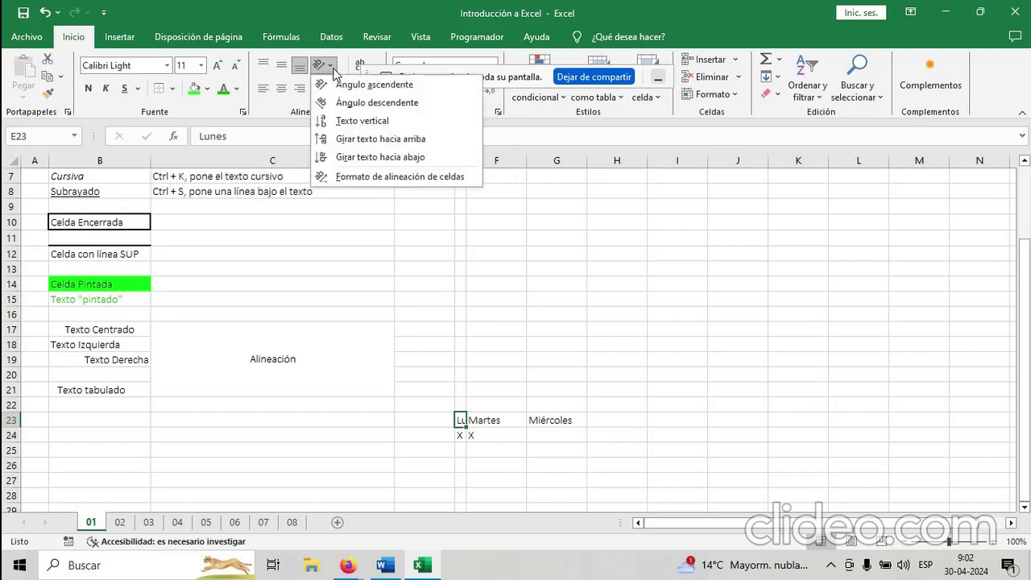
click(367, 121)
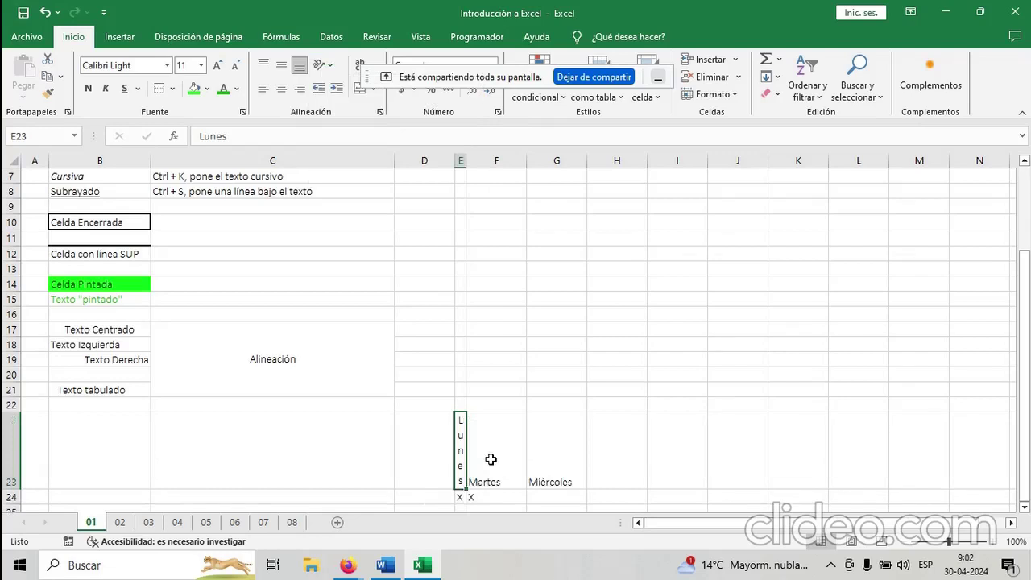
scroll(490, 459, down, 1)
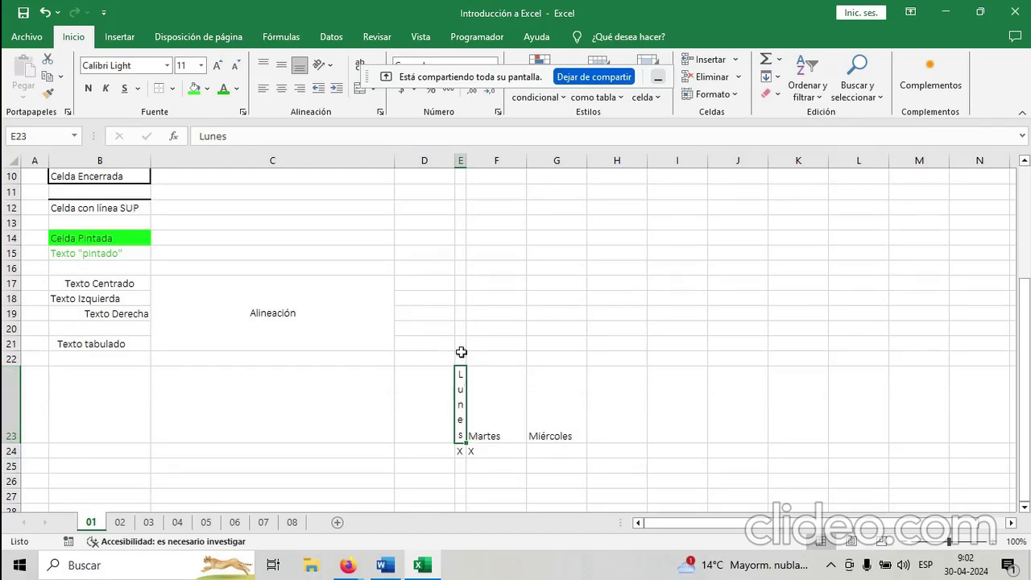
click(331, 66)
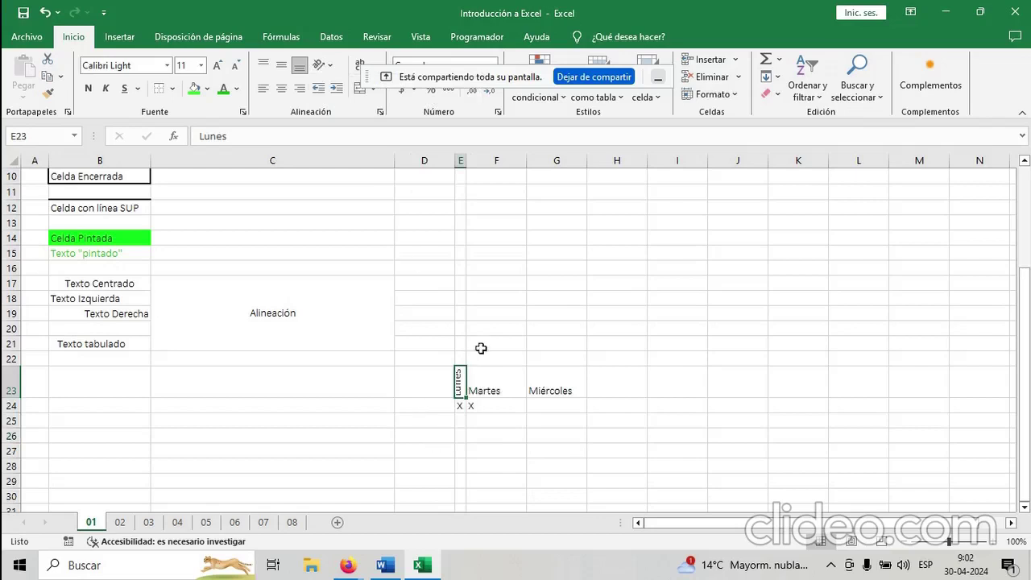
click(470, 433)
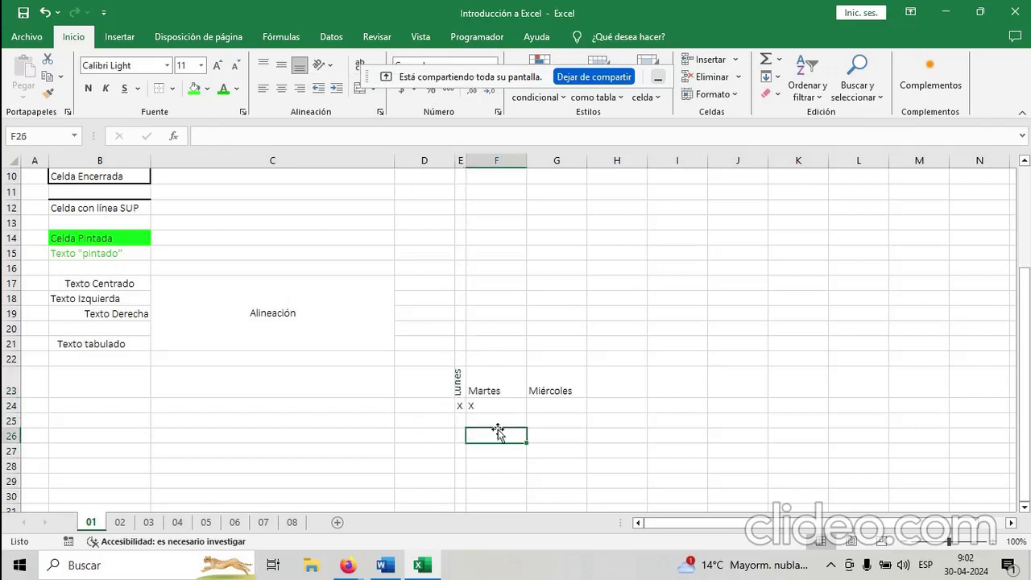
click(459, 379)
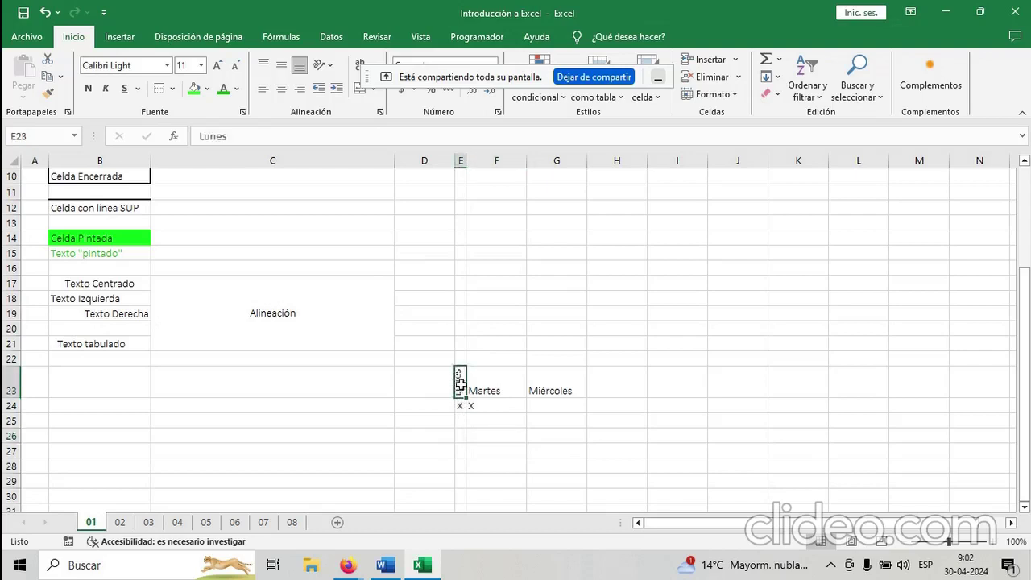
click(411, 436)
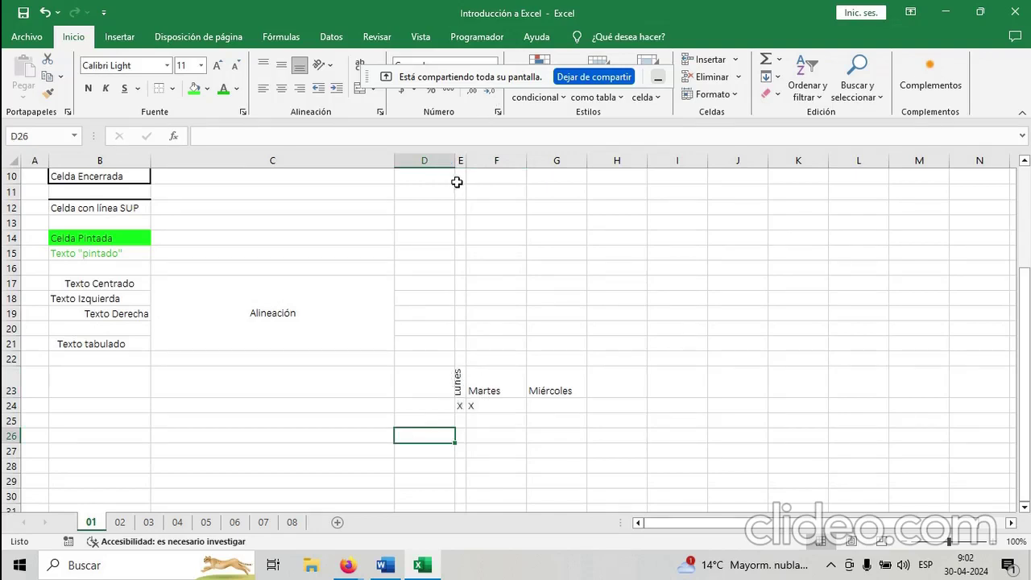
Try a much wider column E and narrow it back to fit the rotated "Lunes" heading.
drag(465, 160, 544, 160)
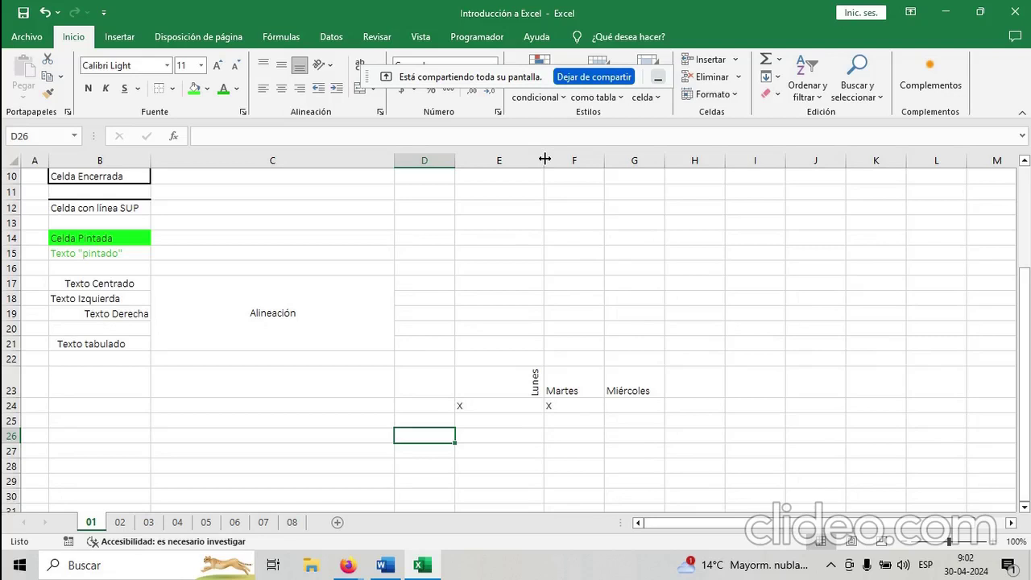
click(505, 160)
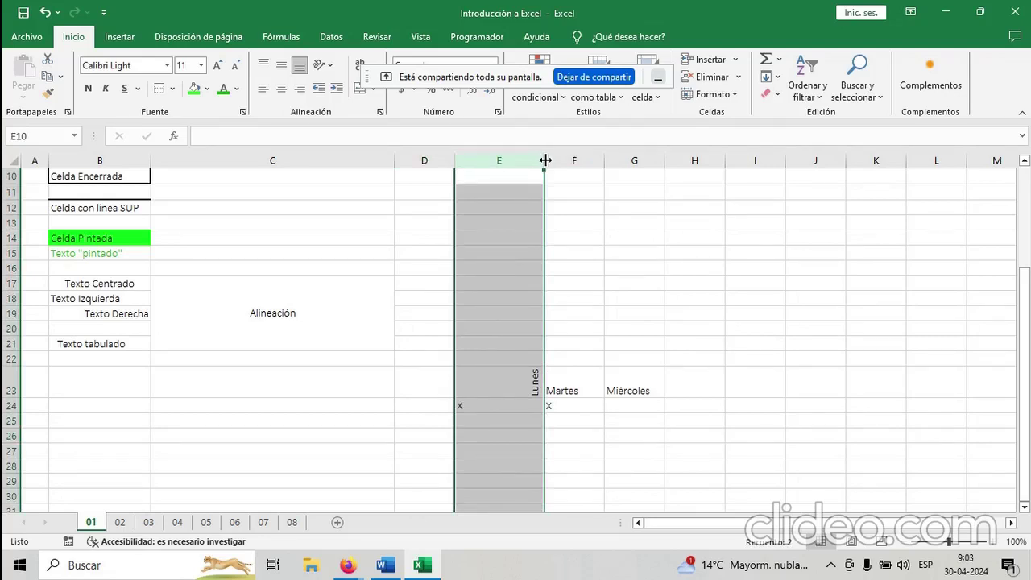
drag(546, 161, 474, 160)
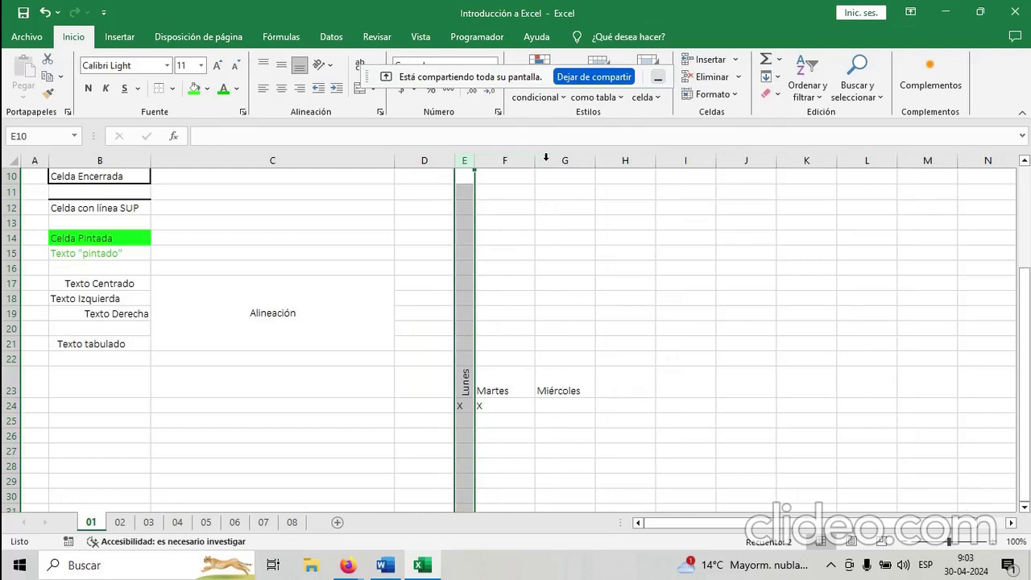
click(493, 356)
click(464, 378)
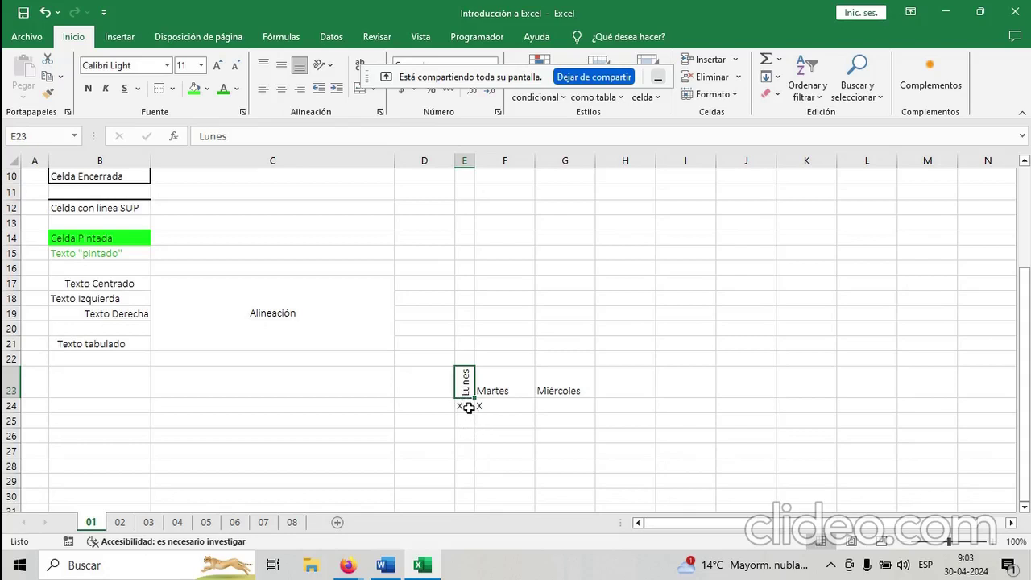
Centre the "X" horizontally in cell E24 under the "Lunes" heading.
click(468, 409)
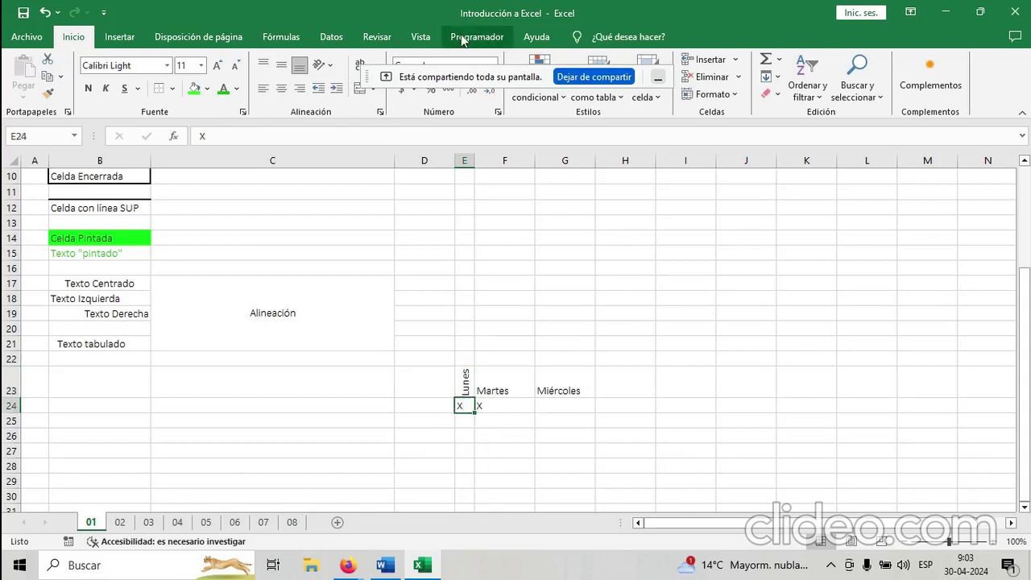
click(281, 89)
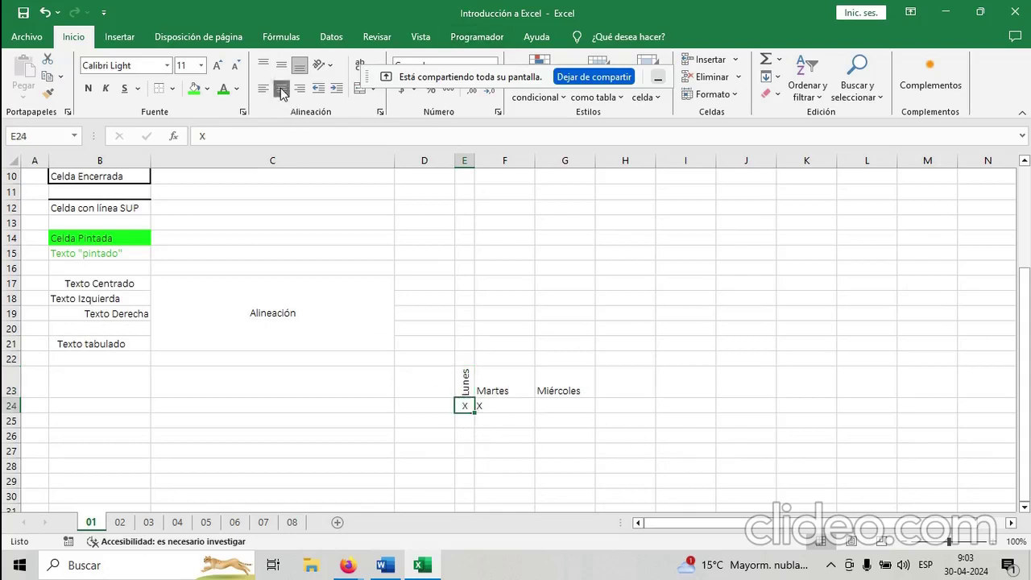
click(542, 420)
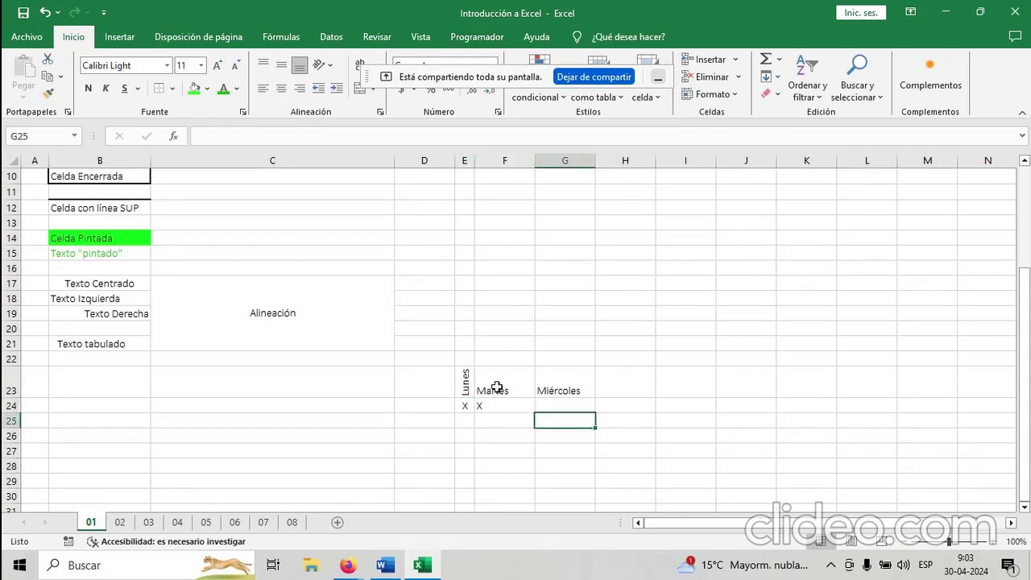
Rotate the "Martes" and "Miércoles" headings in cells F23:G23 upward.
drag(495, 388, 563, 386)
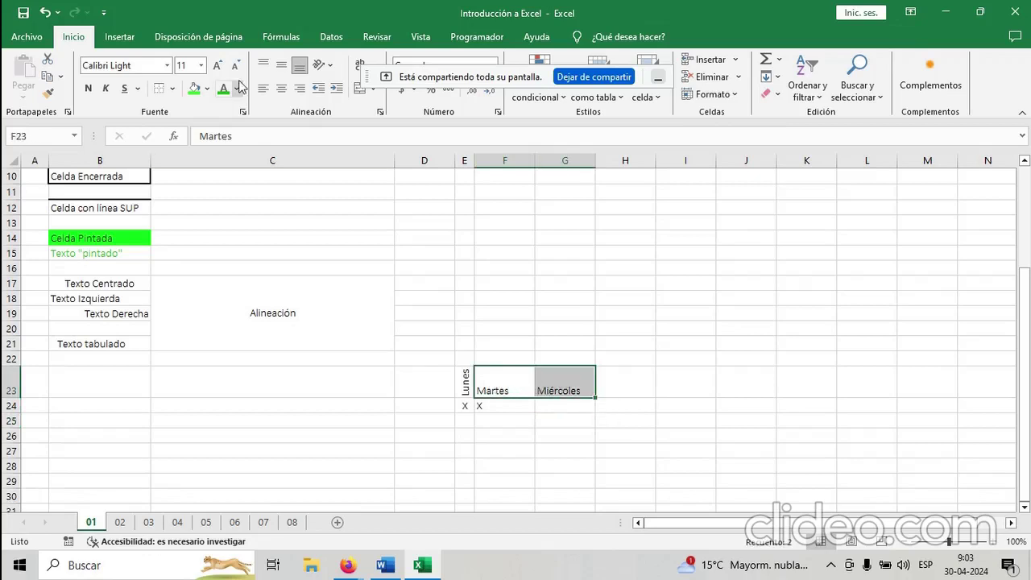
click(324, 65)
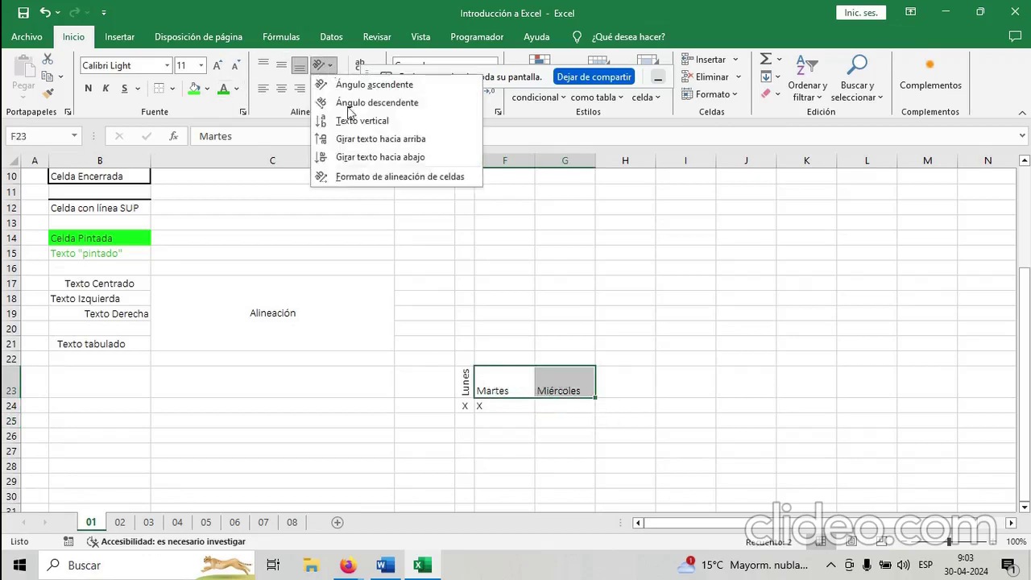
click(395, 141)
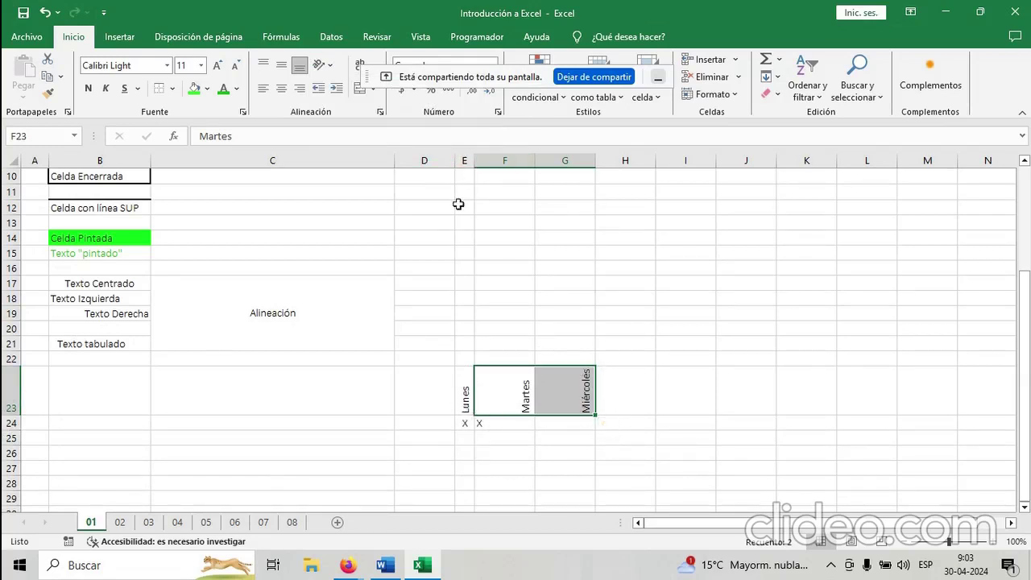
Autofit the widths of columns E to G to the rotated weekday headings.
drag(464, 160, 566, 159)
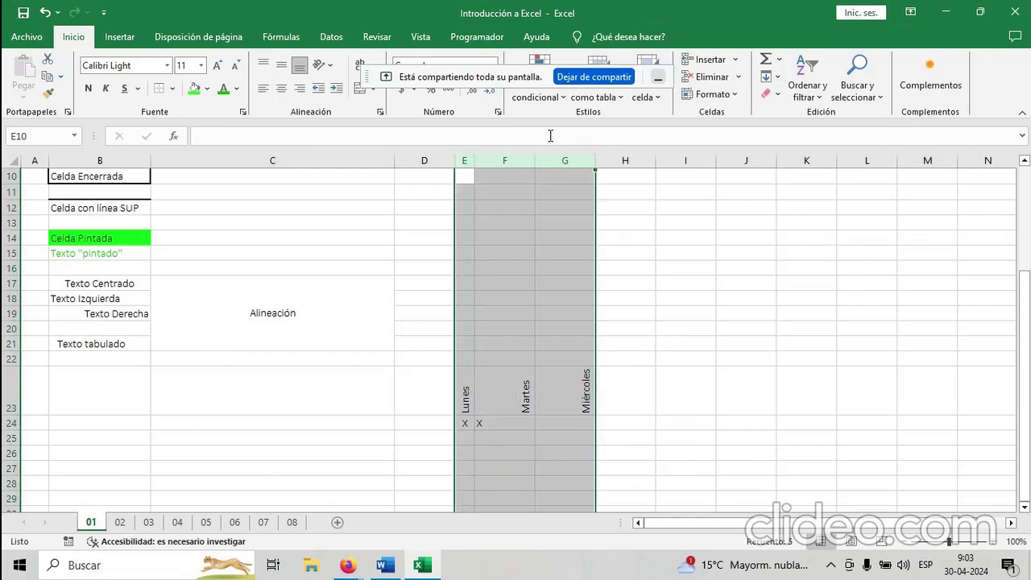
double_click(535, 159)
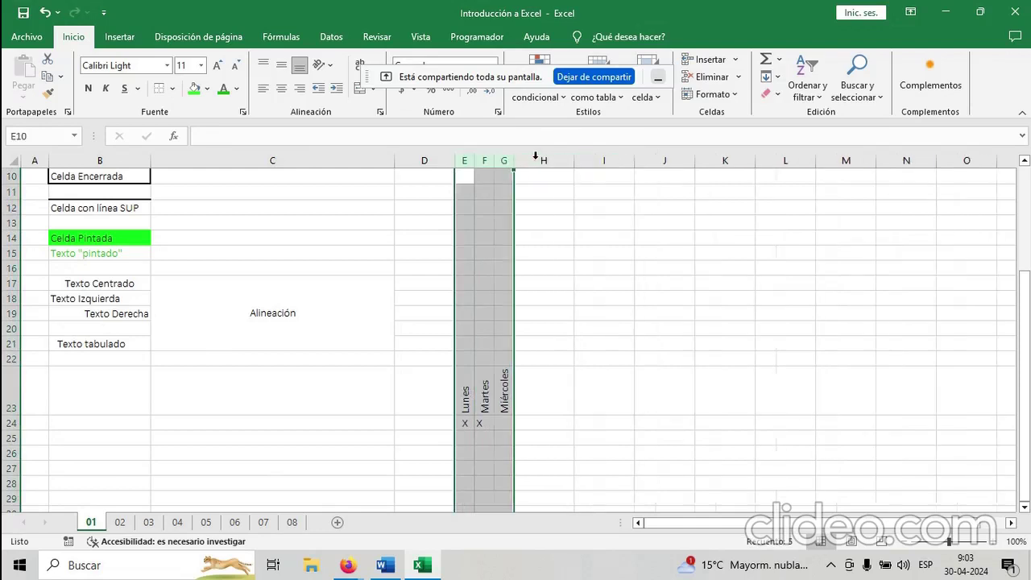
click(539, 441)
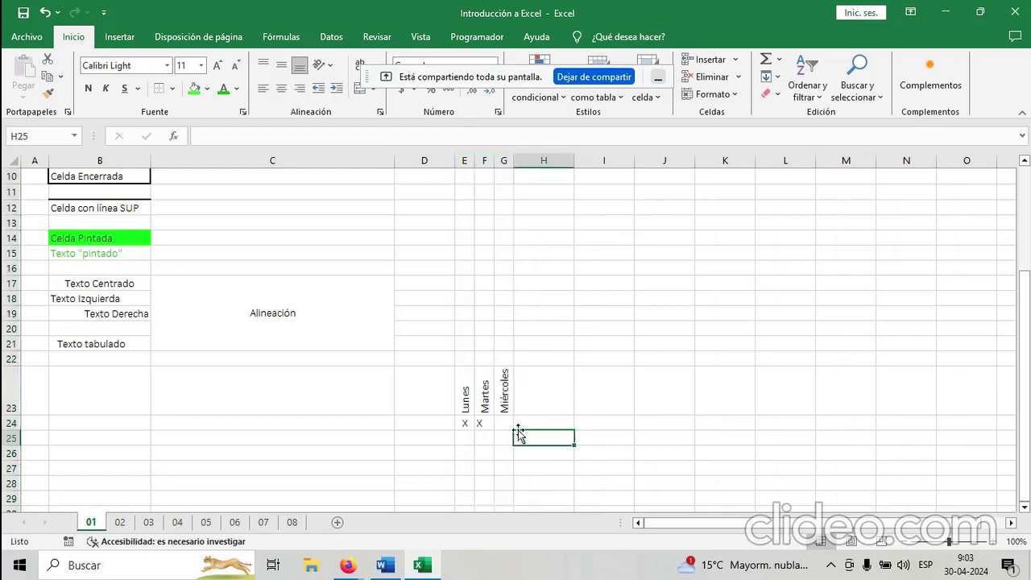
drag(459, 424, 482, 423)
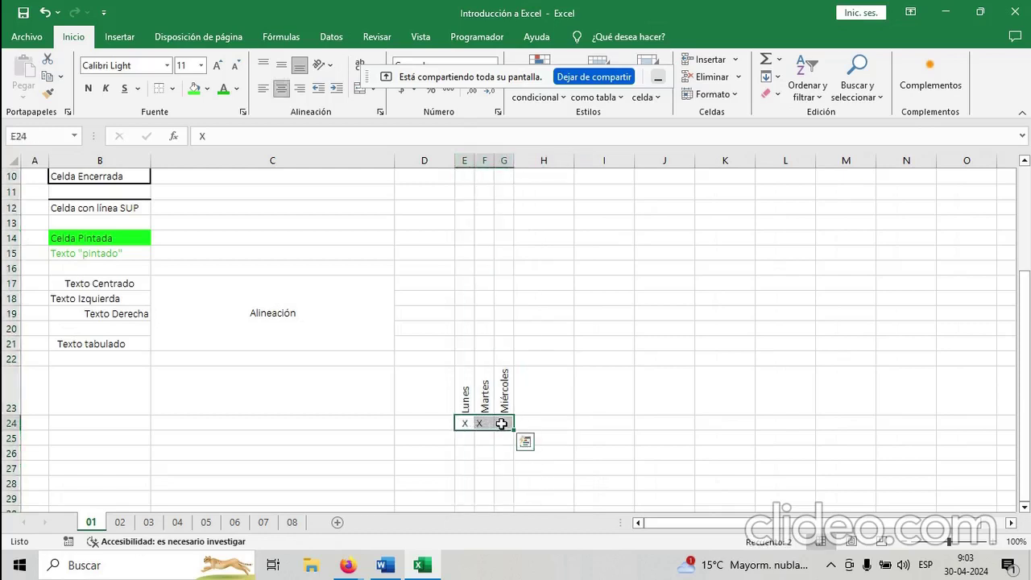
click(534, 483)
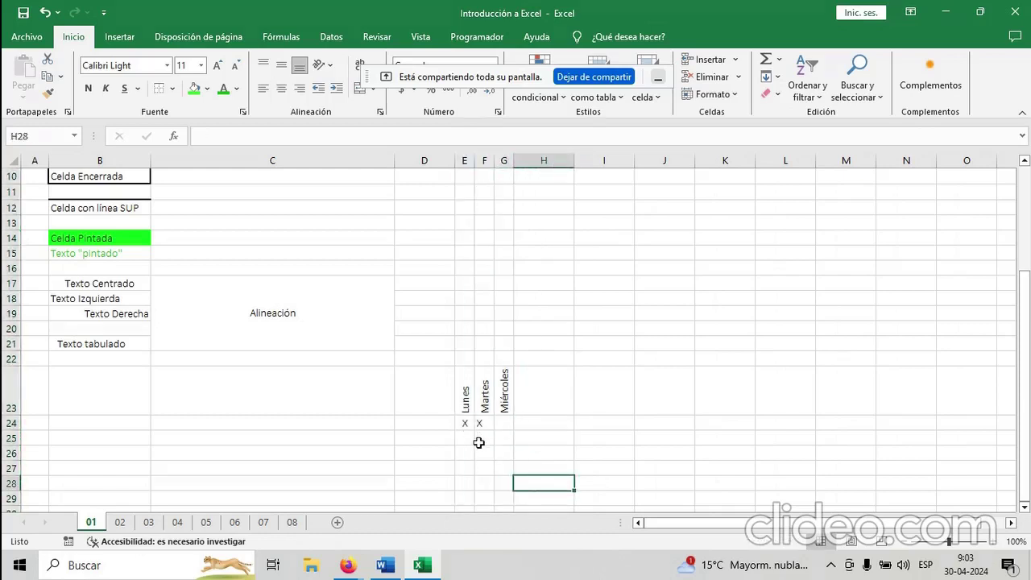
click(464, 423)
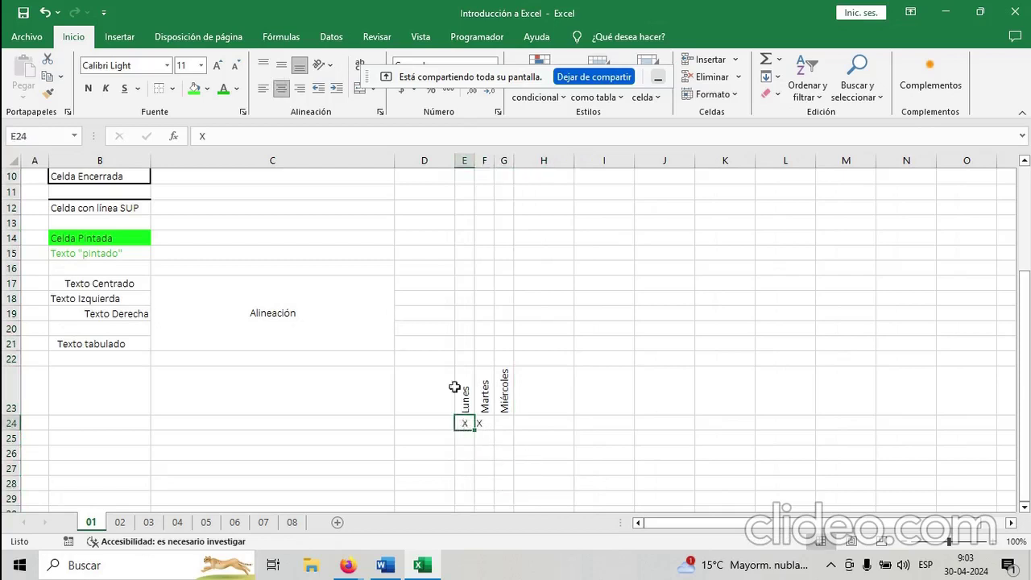
click(485, 424)
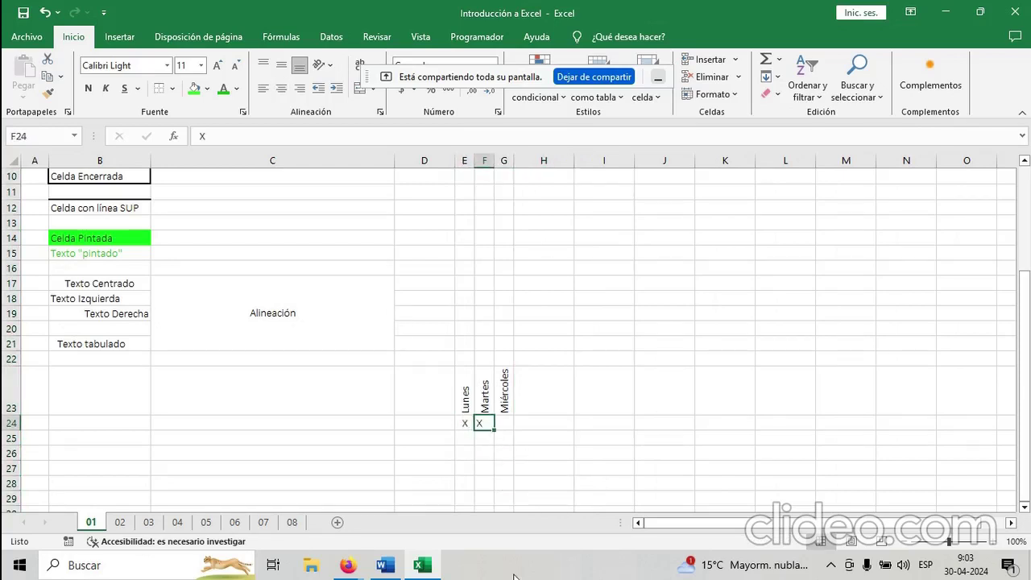
click(503, 422)
click(477, 425)
Copy the centred format of the "X" in cell E24 onto cells F24:G24 with Format Painter.
click(464, 424)
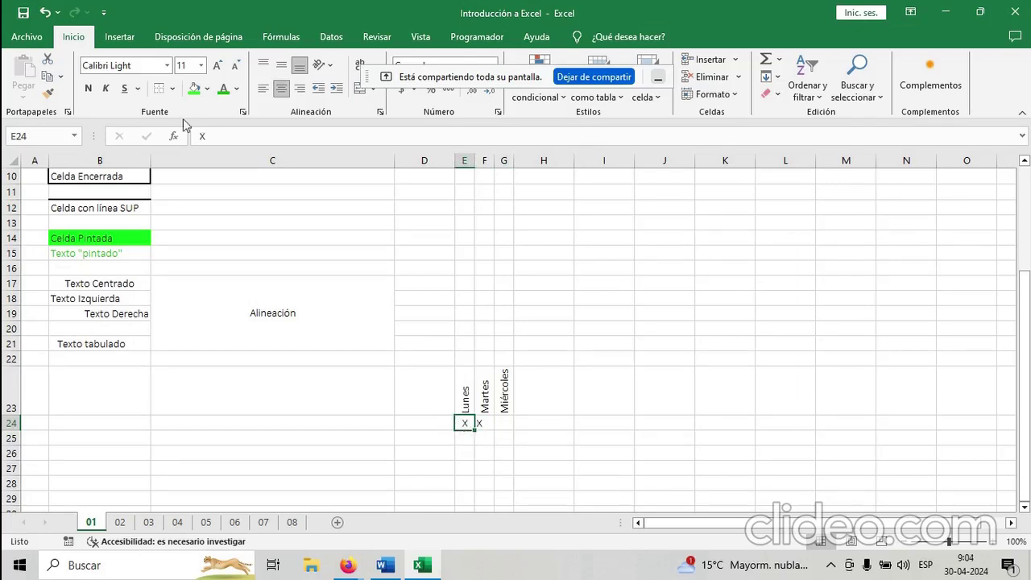
click(47, 94)
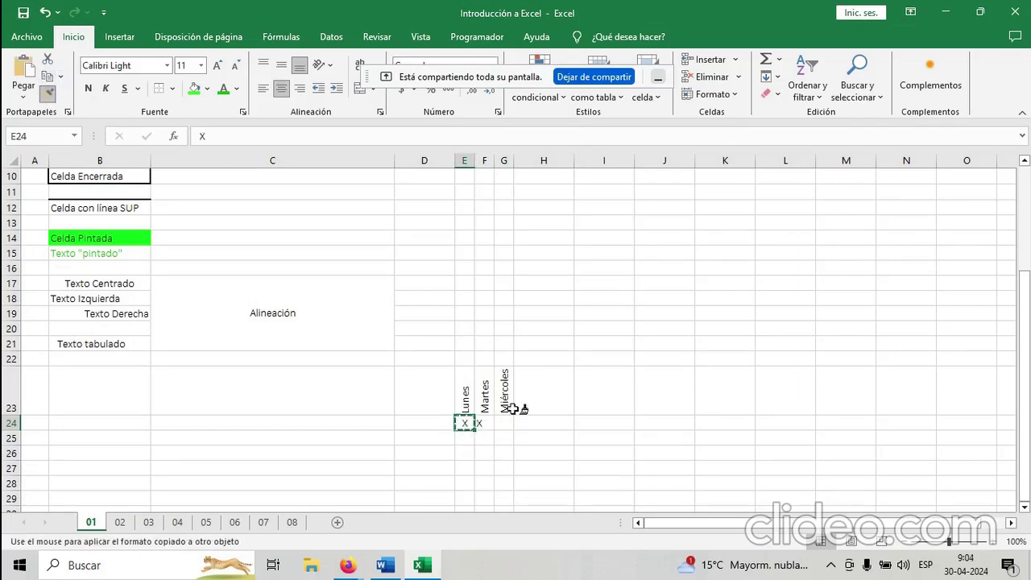
drag(484, 425, 504, 427)
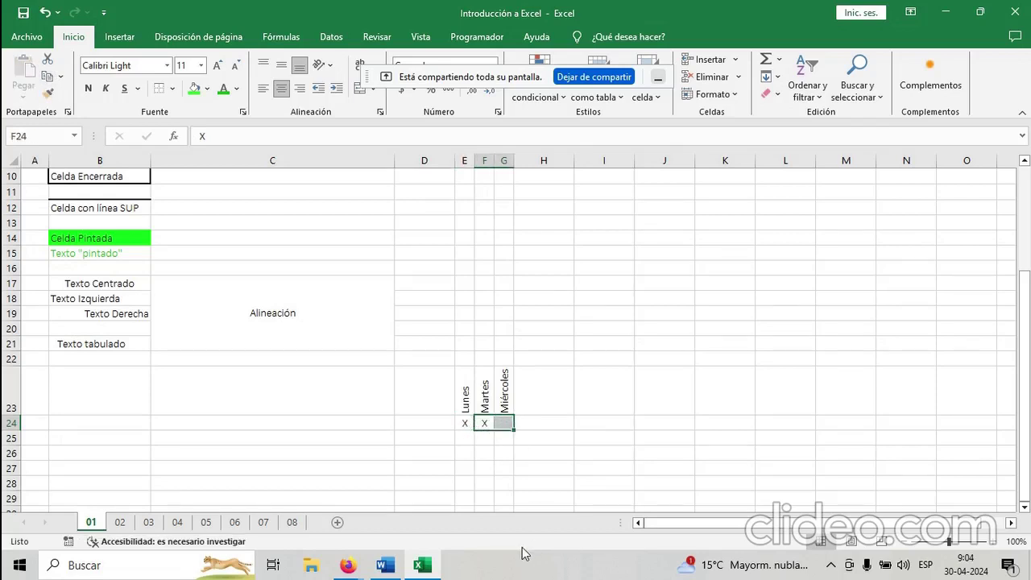
click(465, 450)
Enter "X" in cell G24 under "Miércoles" and move the screen-sharing bar off the ribbon.
click(503, 424)
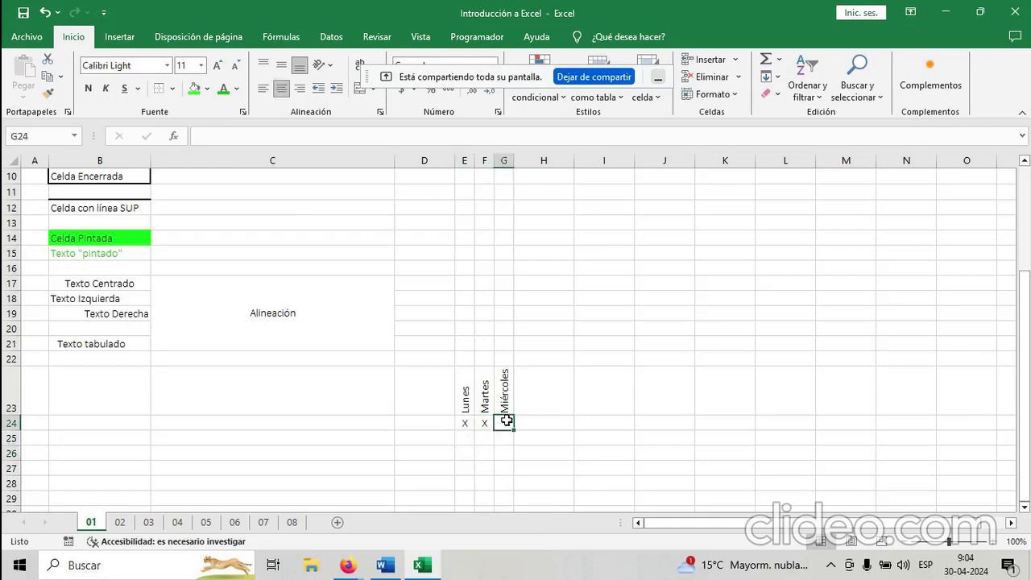
text(X)
key(Return)
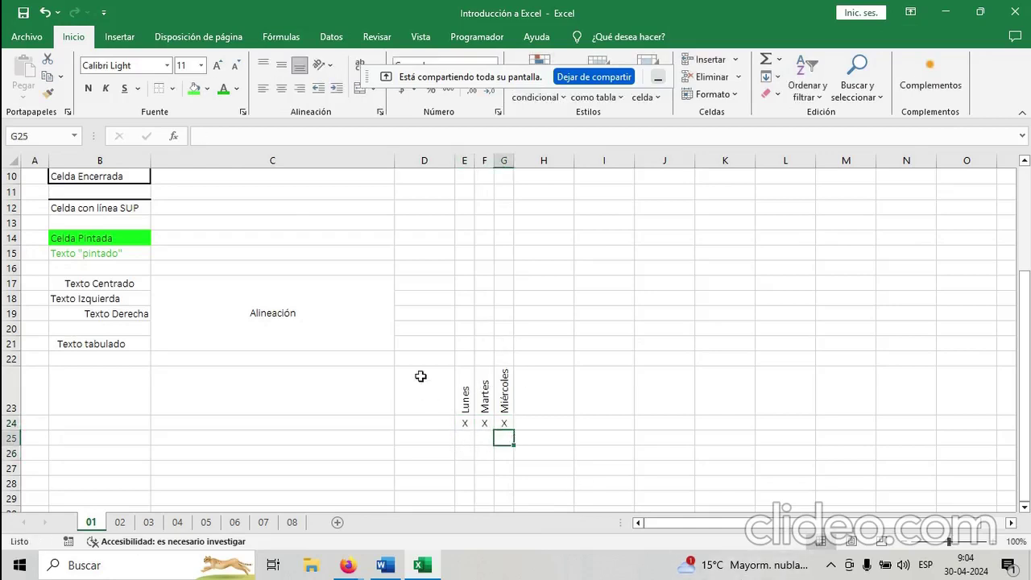
click(592, 396)
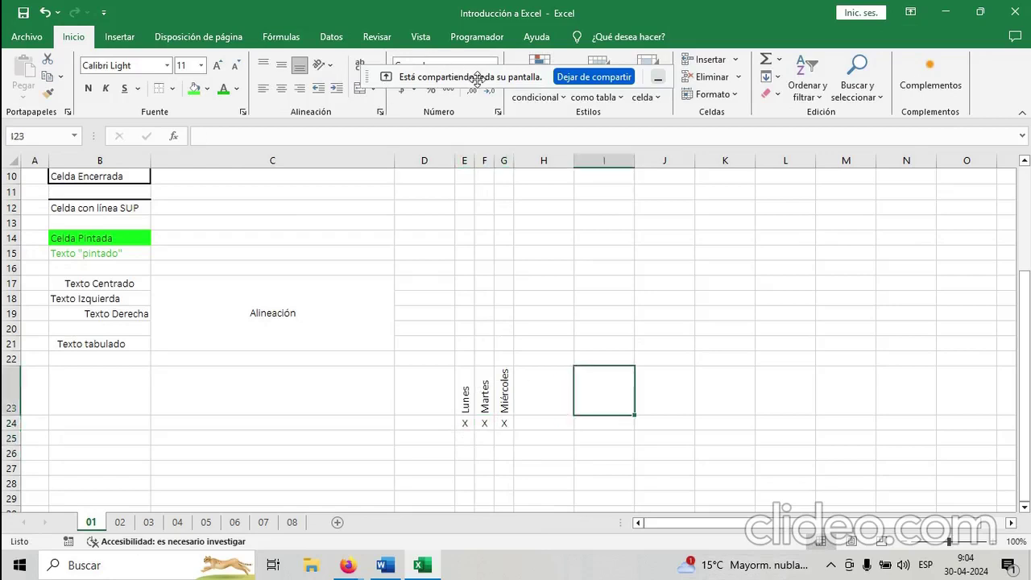
drag(484, 78, 505, 2)
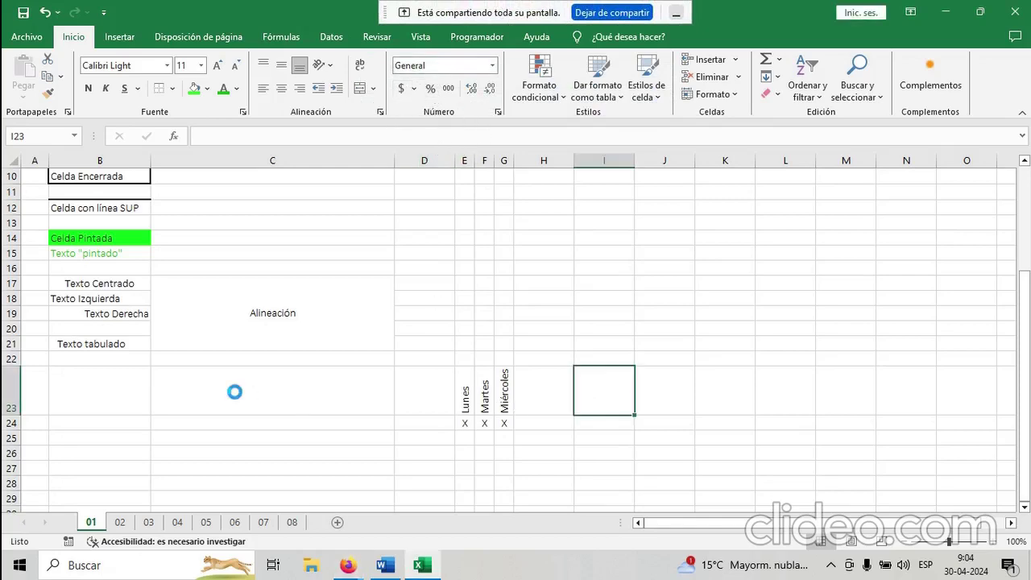
Zoom the sheet out to 40% and set the magnification back to 100%.
scroll(235, 392, down, 5)
scroll(412, 407, up, 1)
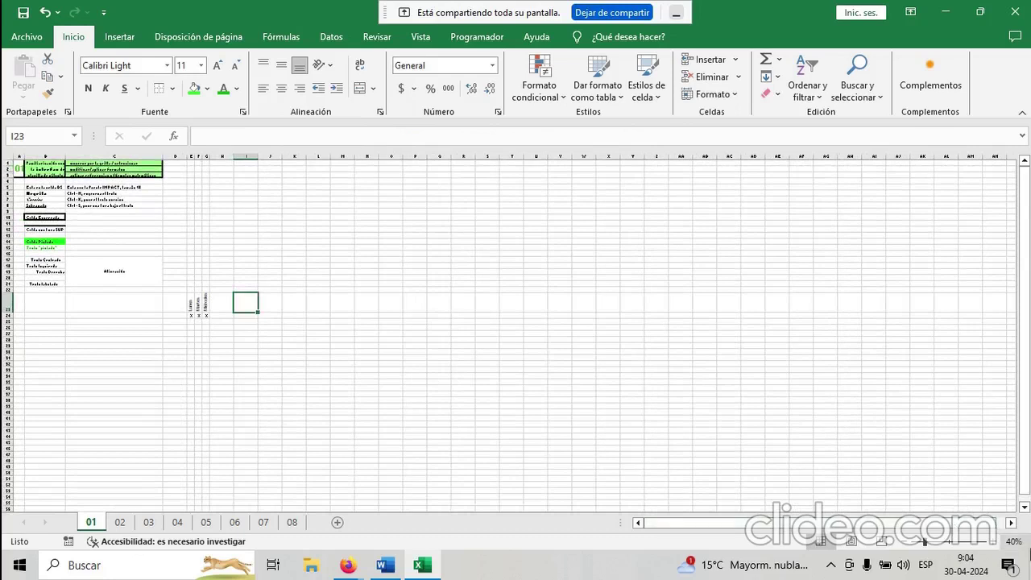
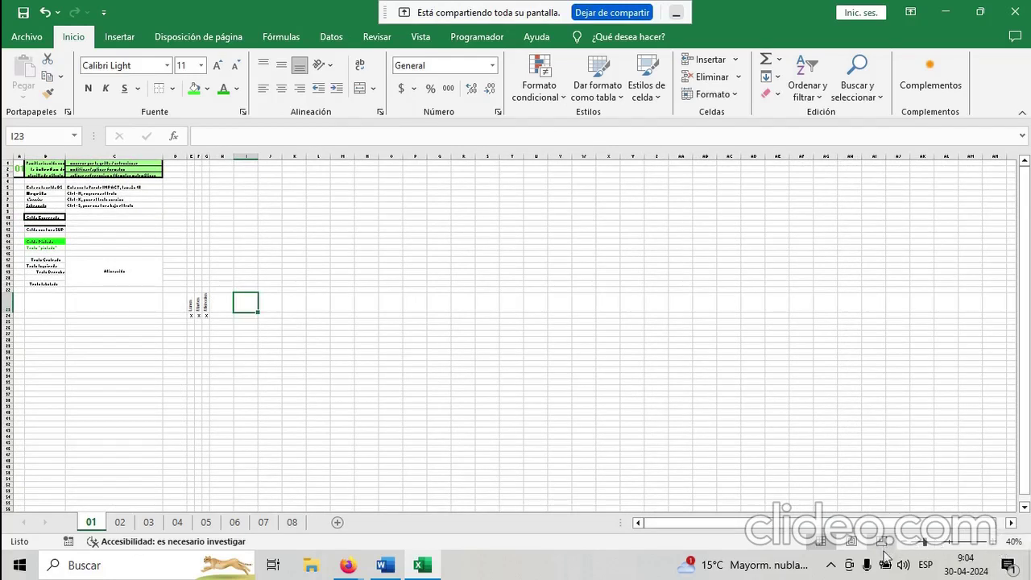
click(1012, 543)
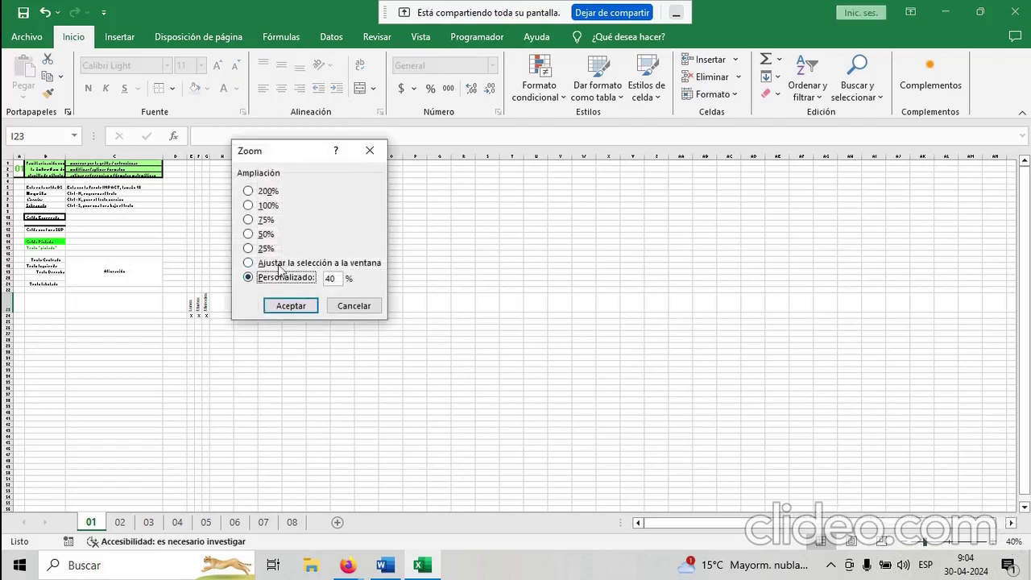
click(249, 207)
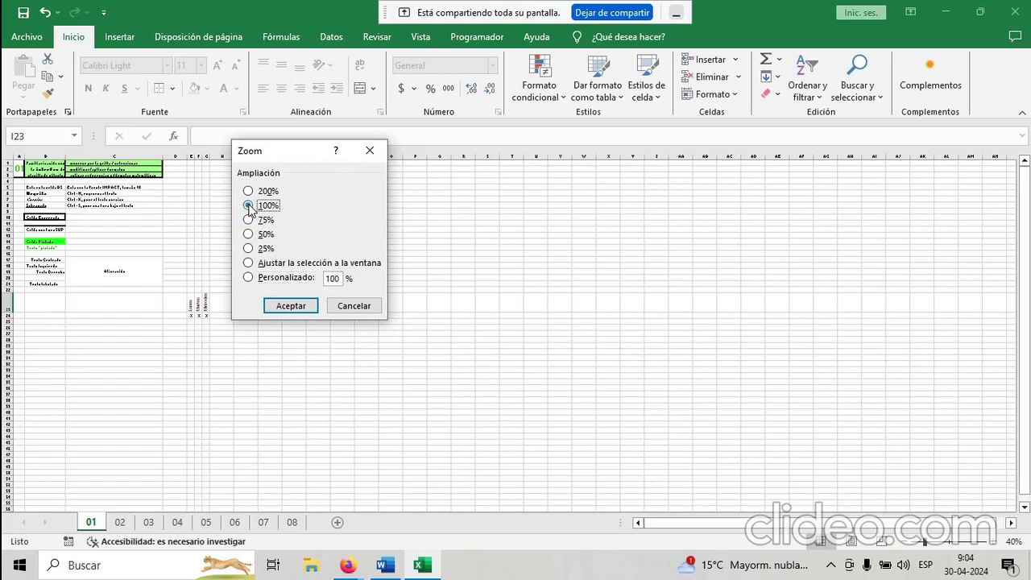
click(286, 305)
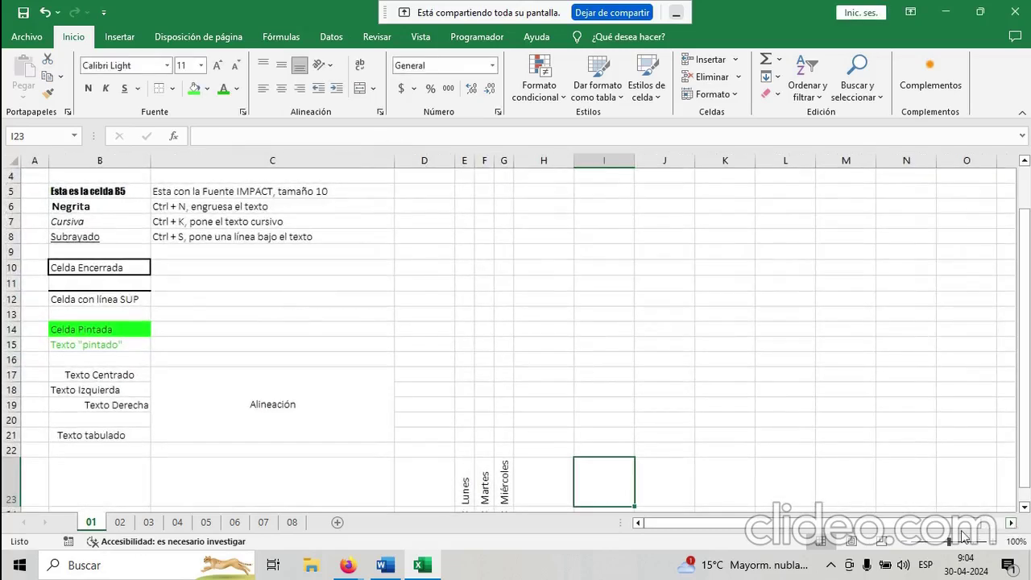
mouse_move(949, 542)
mouse_down()
mouse_move(925, 548)
mouse_move(967, 547)
mouse_move(949, 548)
mouse_up()
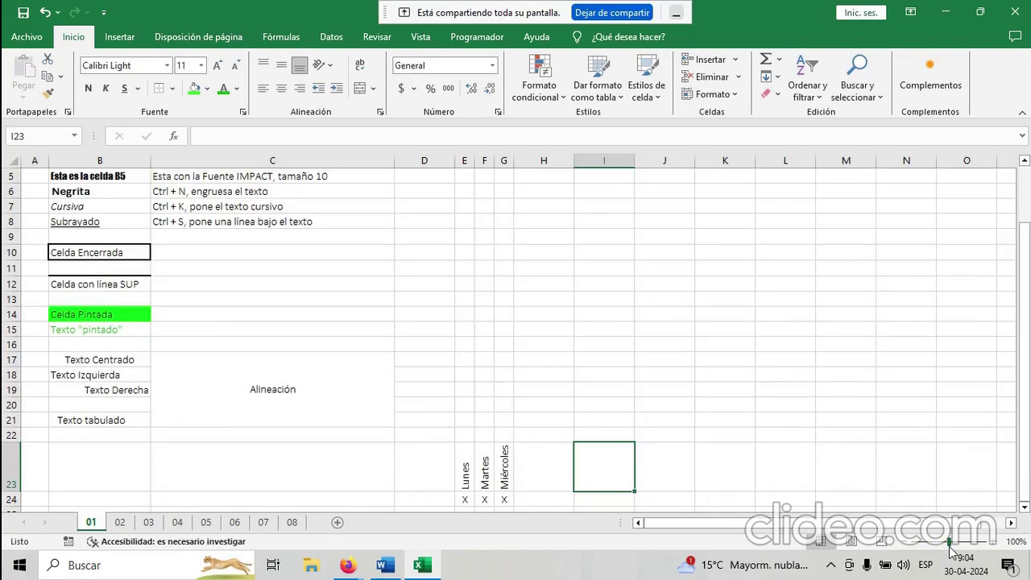
Write the long text "Si escribo un texto muy largo, este no se va a ve" in cell B24.
scroll(490, 384, down, 2)
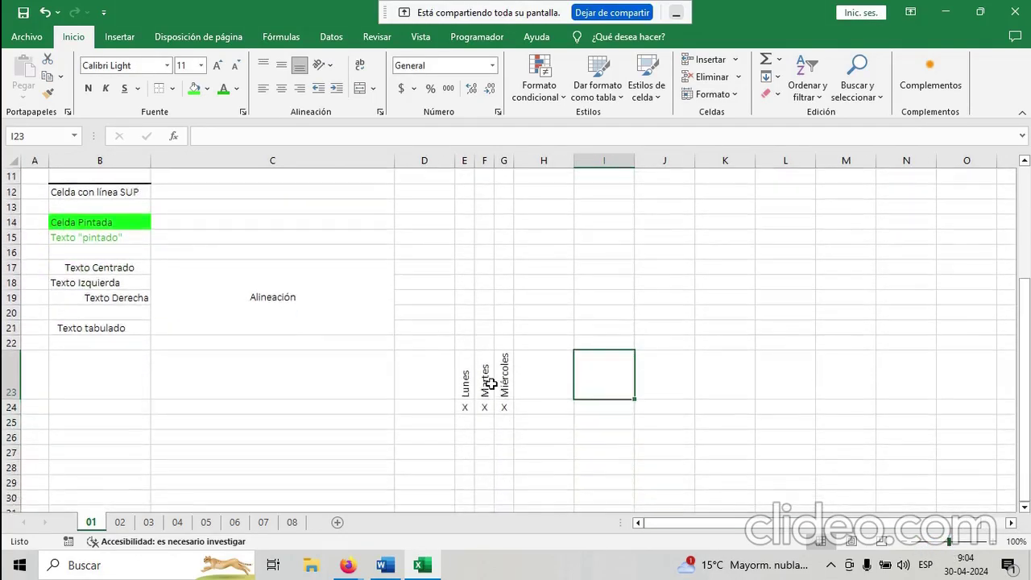
scroll(491, 384, down, 1)
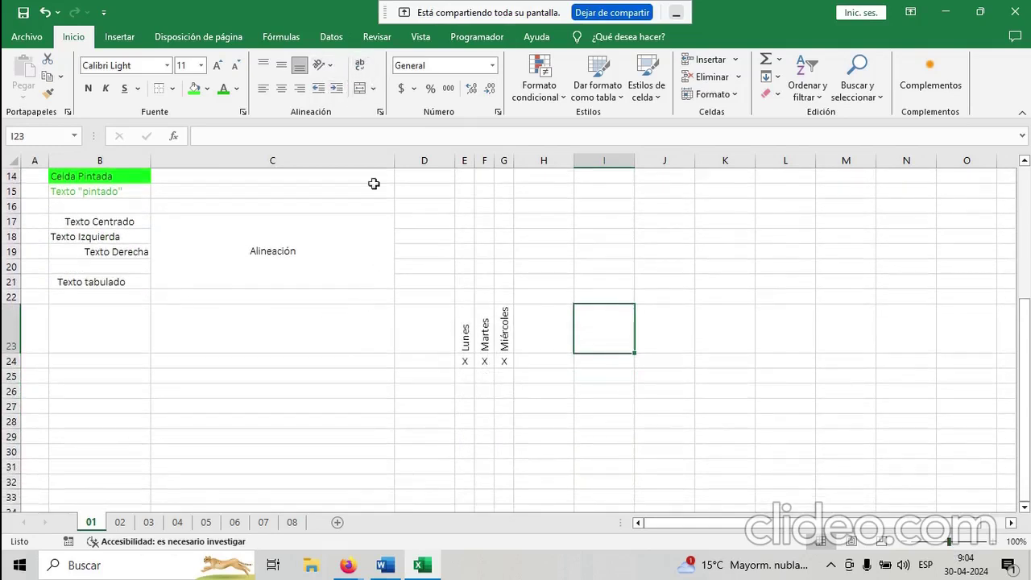
click(87, 357)
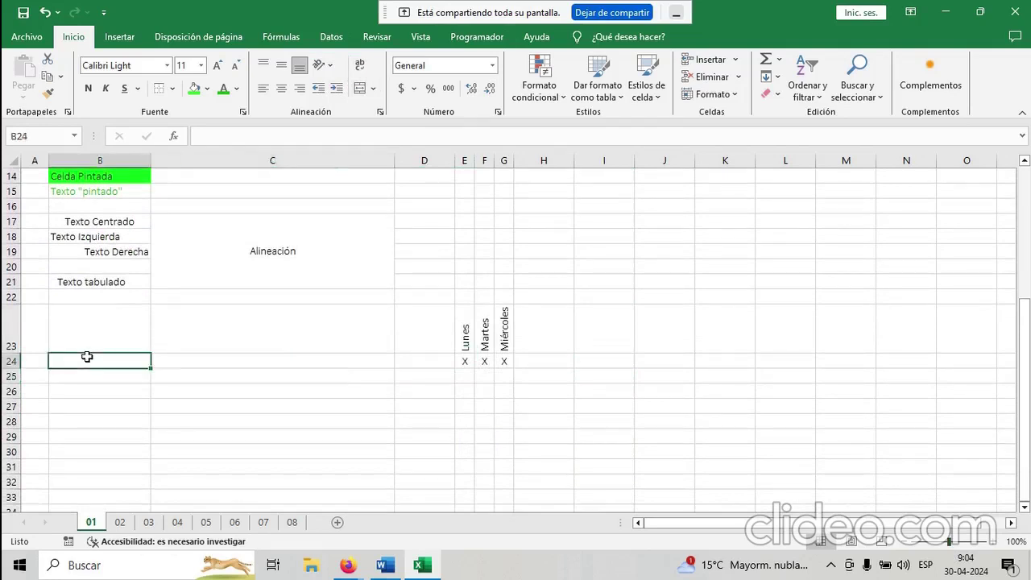
text(E)
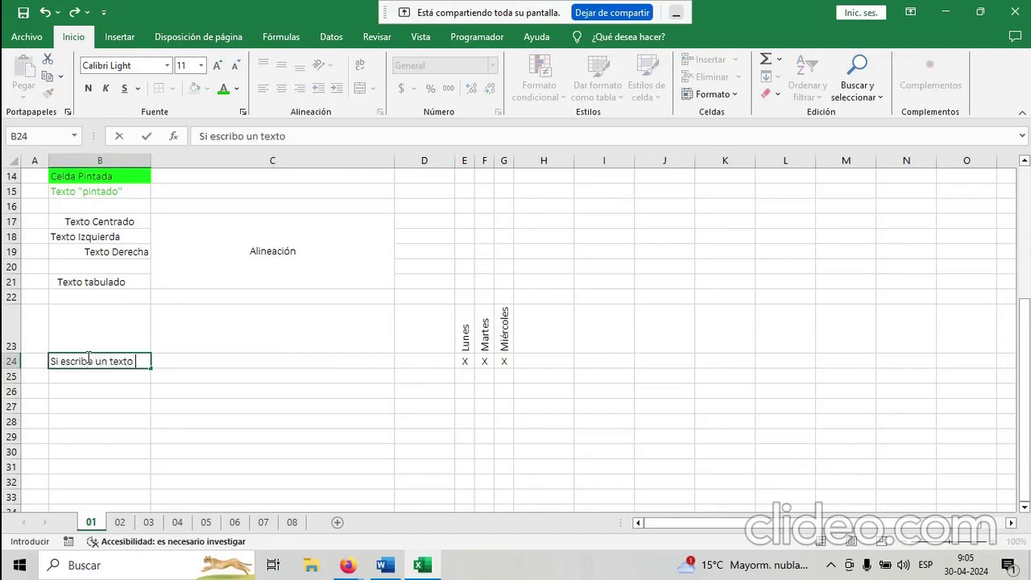
text(muy largo, este no se va a ve)
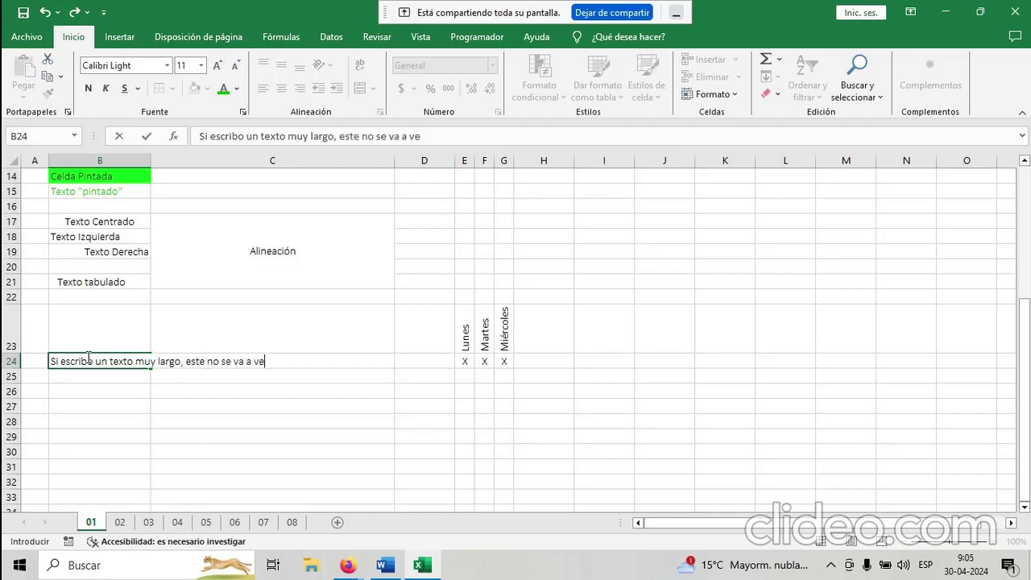
Complete the entry in B24 so it reads "Si escribo un texto muy largo, este no se va a ver completamente".
text(ompletamente)
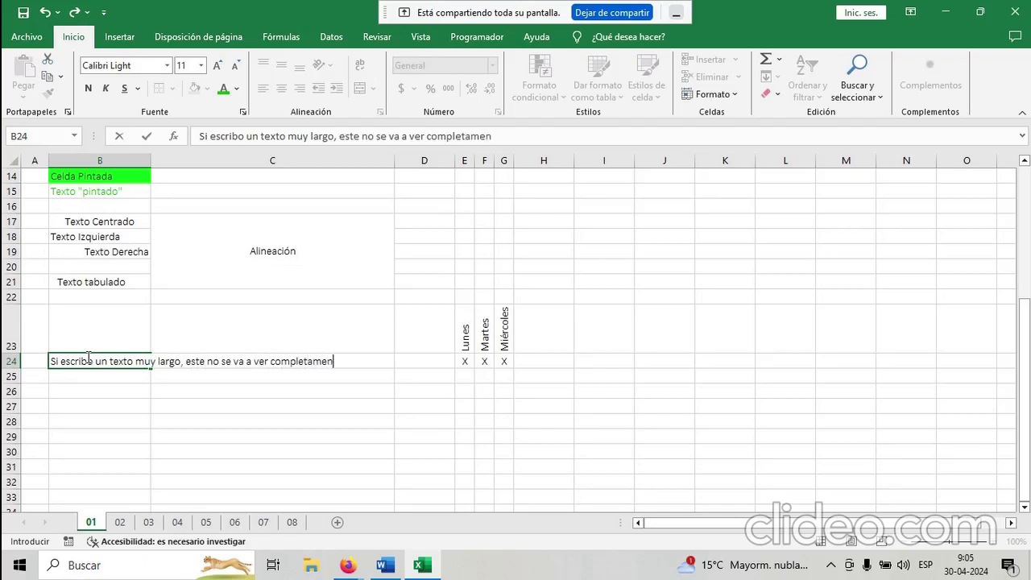
key(Return)
key(Right)
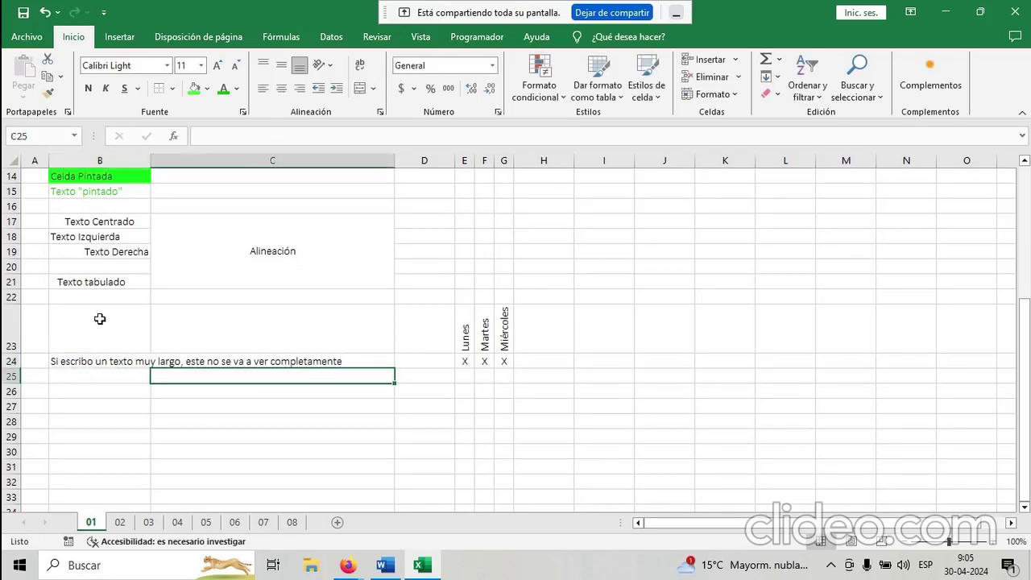
Enter "Tapa el texto de la celda B4" in cell C24, beside the long text.
click(180, 361)
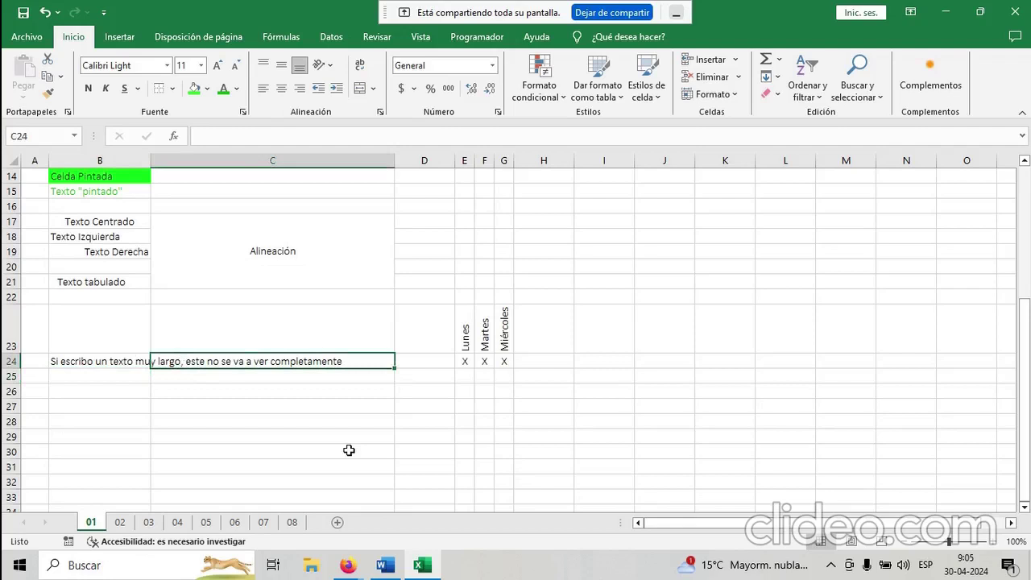
text(T)
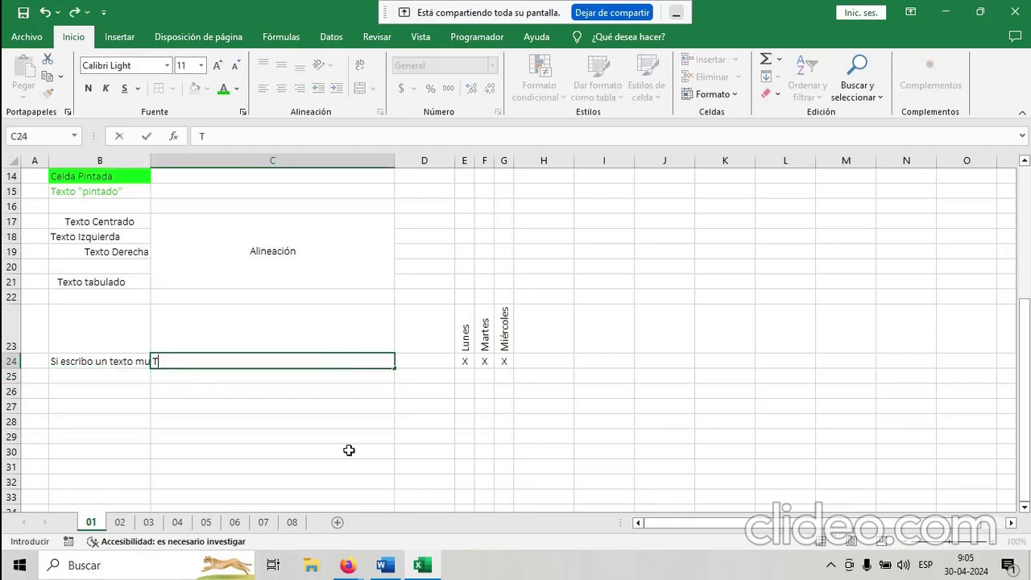
text(apa e)
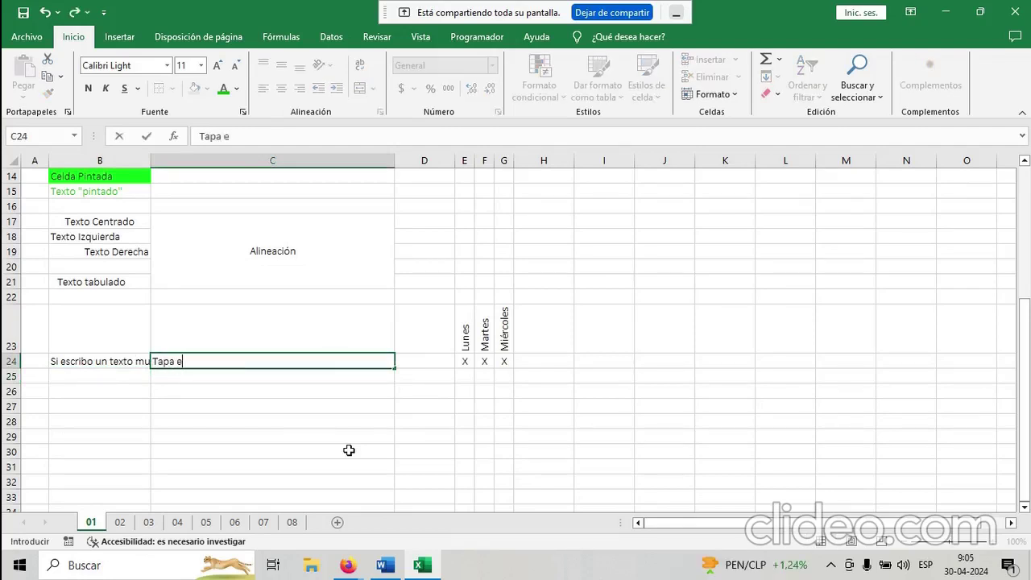
text(l texto de la celda B4)
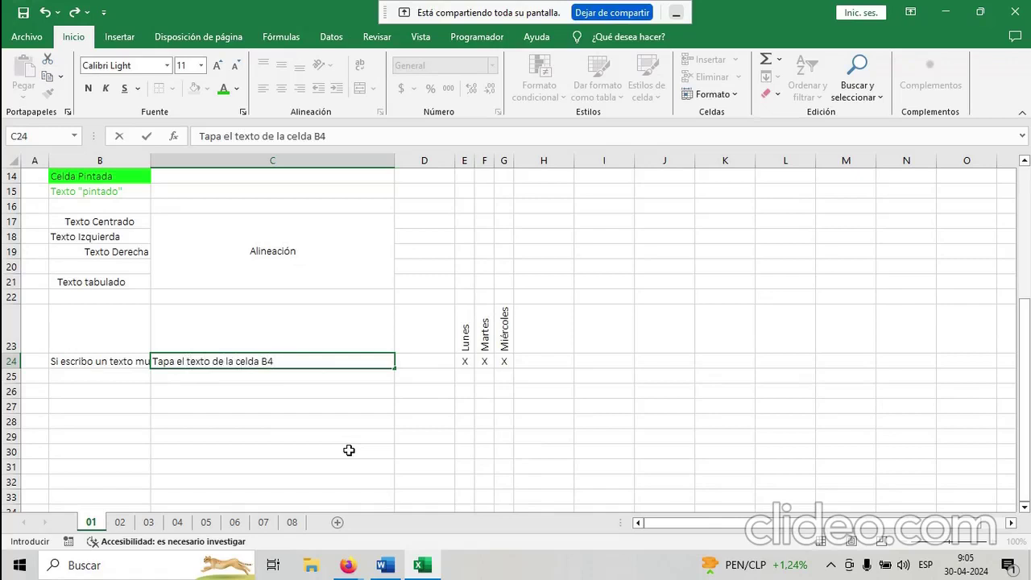
key(Return)
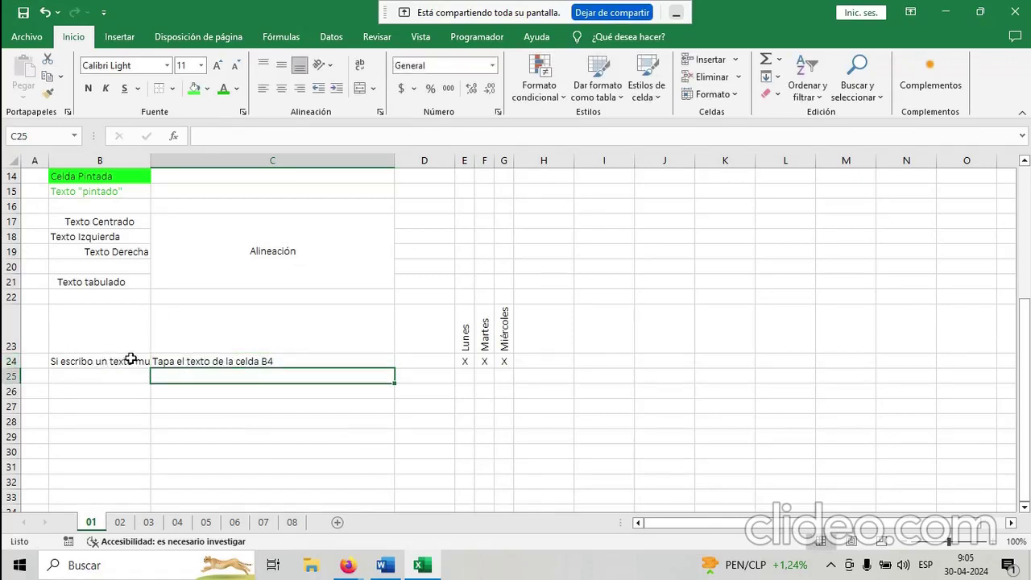
Try widening column B to show more of the long text in B24, and undo the width change.
drag(147, 158, 313, 153)
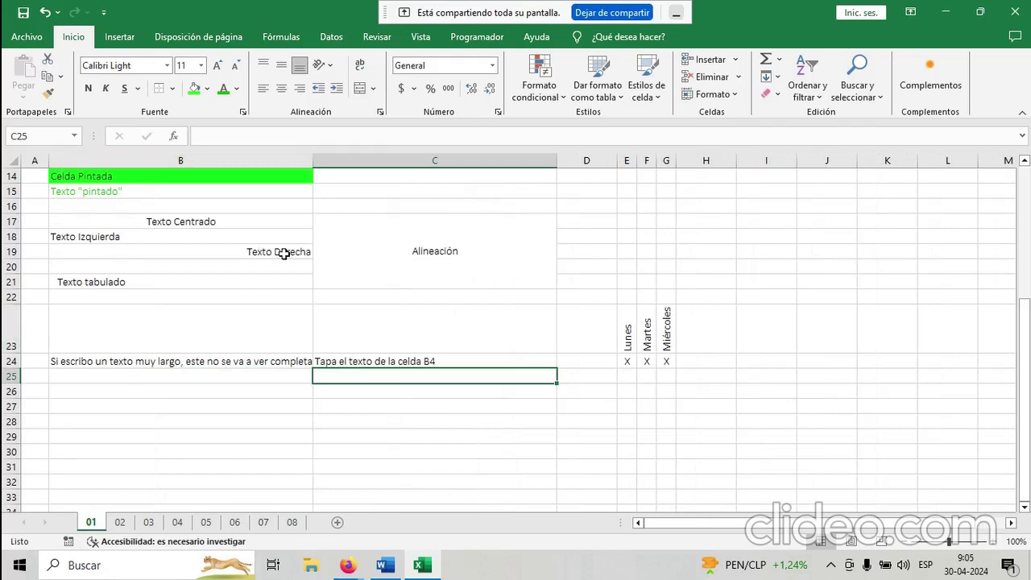
key(ctrl+z)
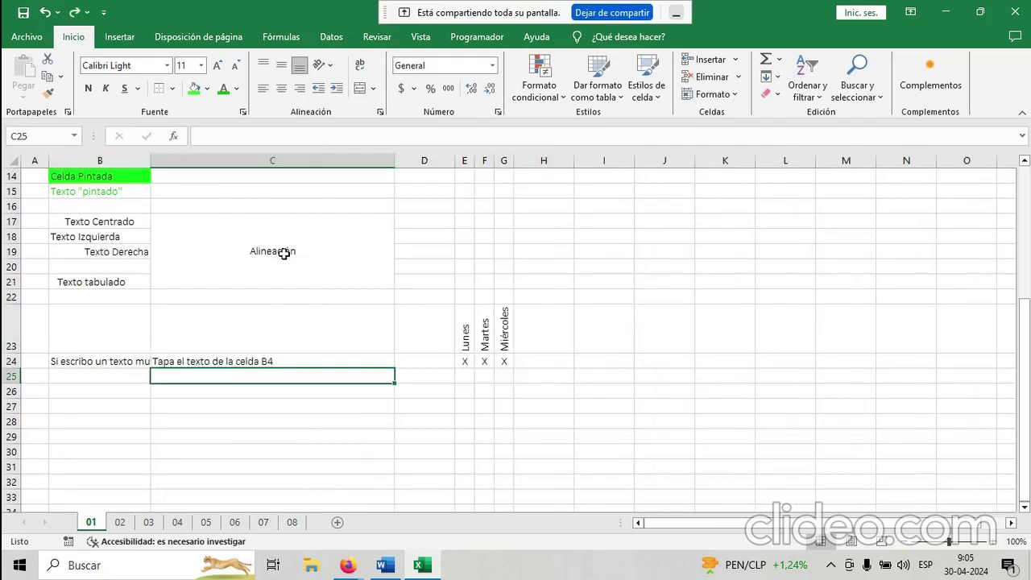
click(74, 13)
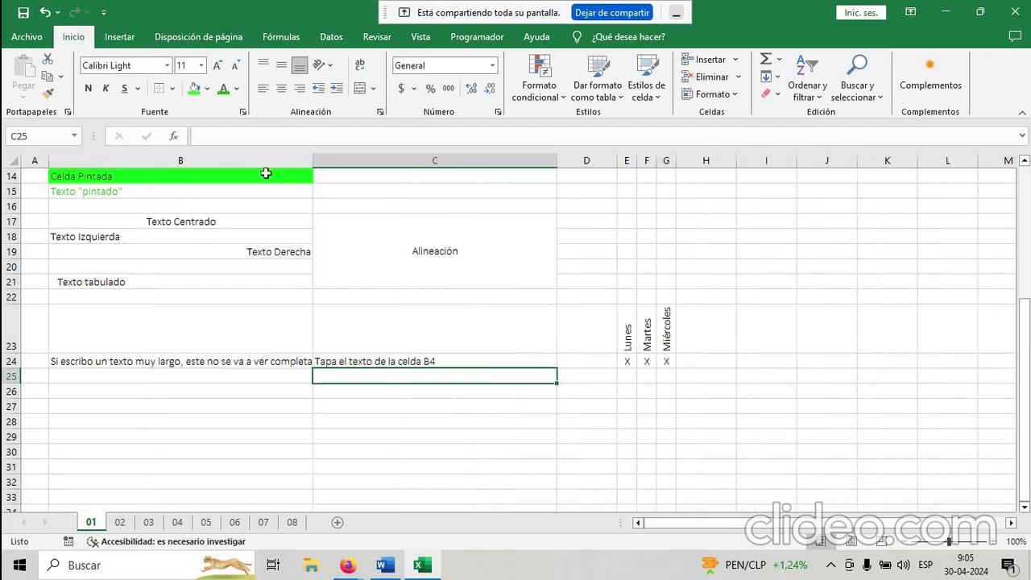
click(44, 13)
click(113, 379)
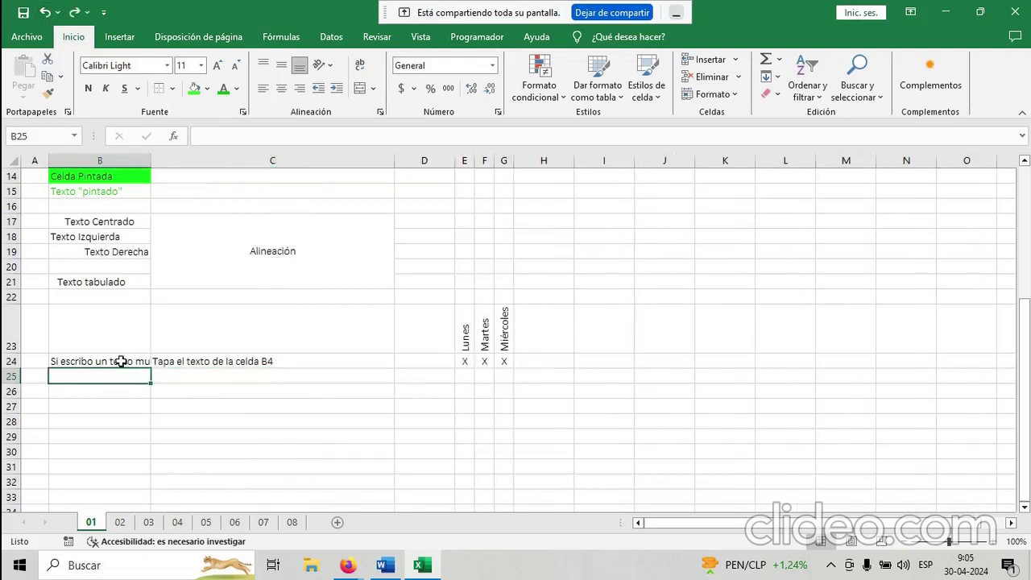
click(121, 361)
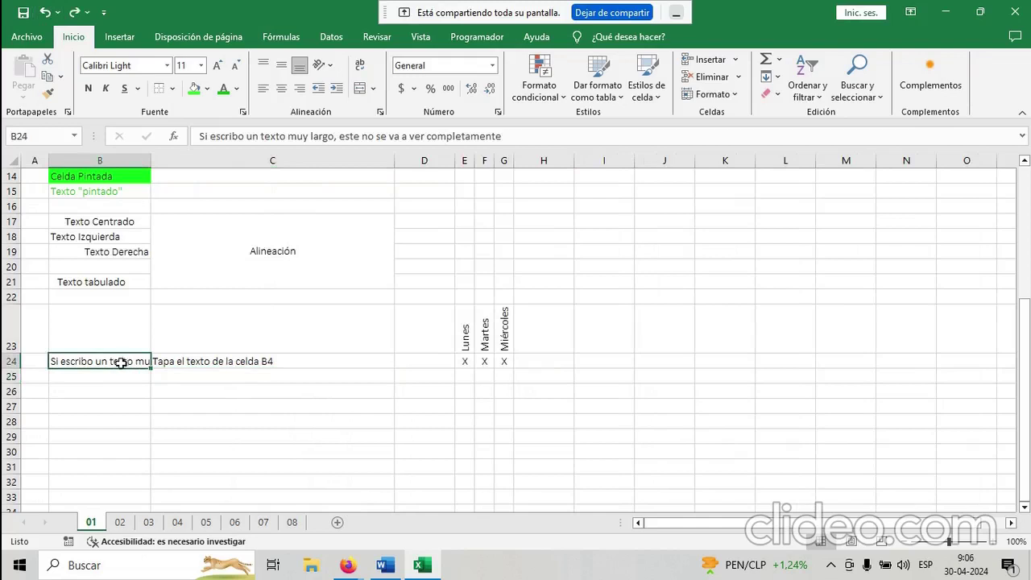
drag(121, 361, 118, 435)
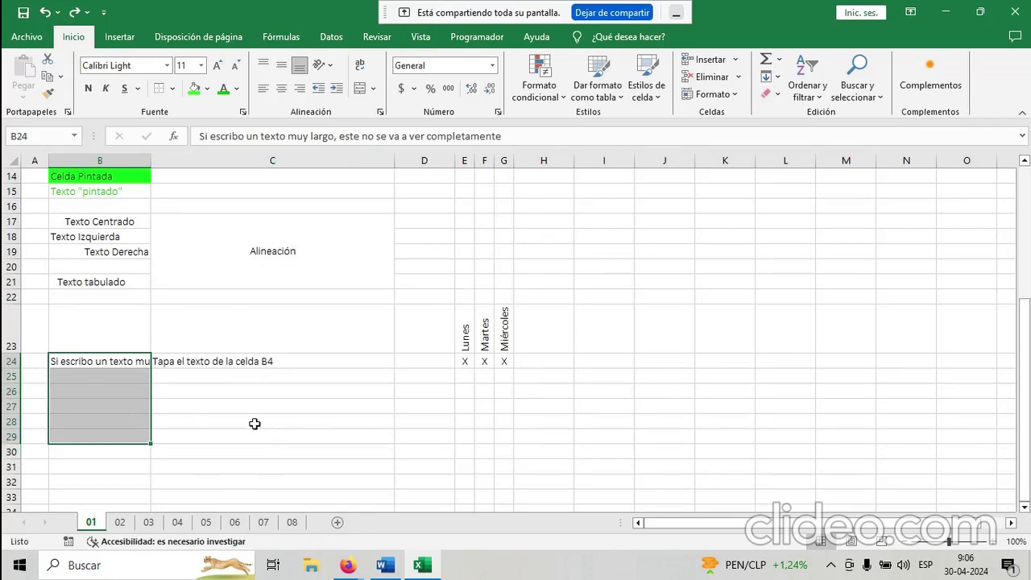
click(203, 423)
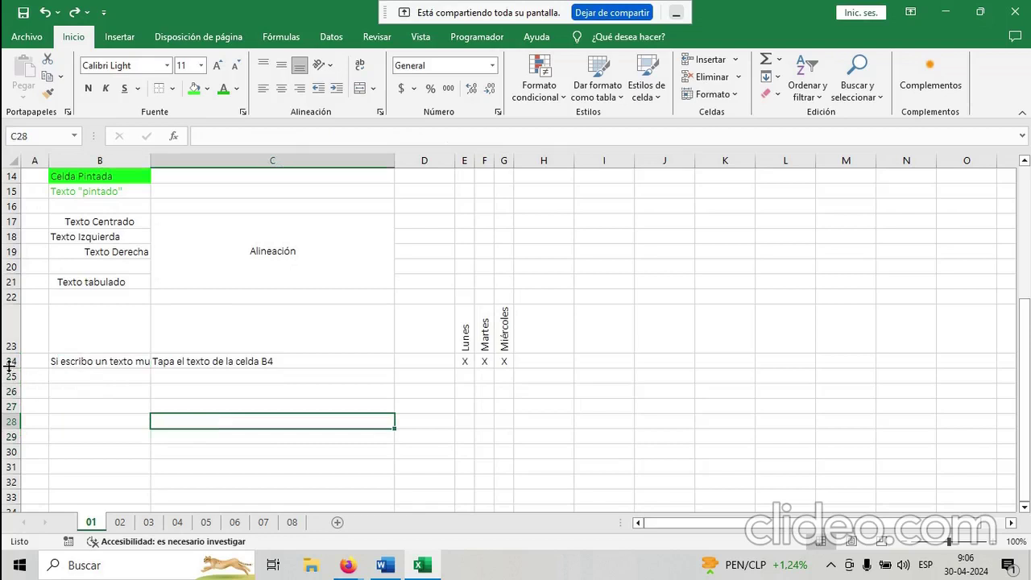
Wrap the long text within cell B24 and autofit the height of row 24 to its wrapped lines.
drag(10, 367, 3, 412)
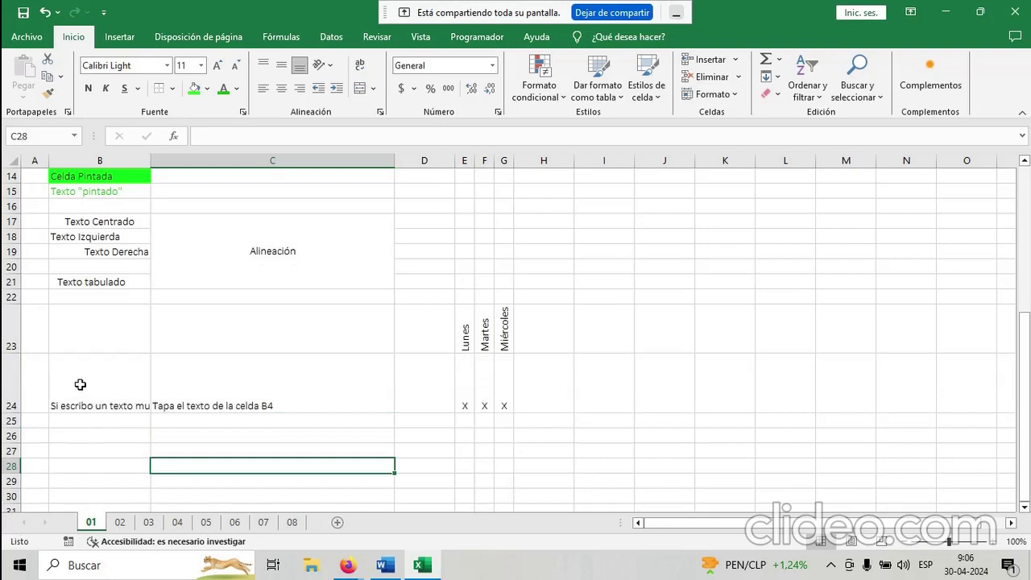
click(103, 369)
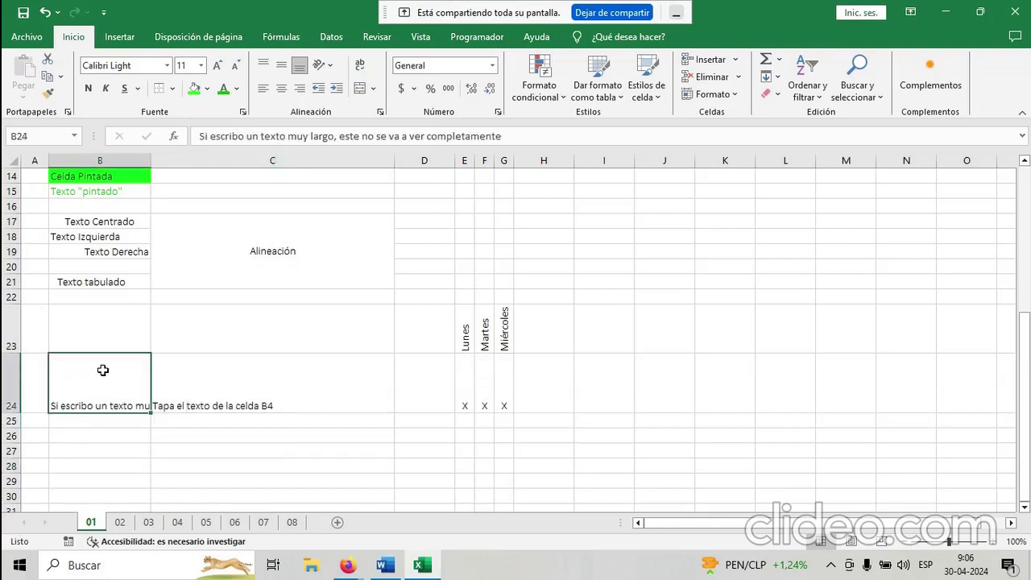
click(362, 78)
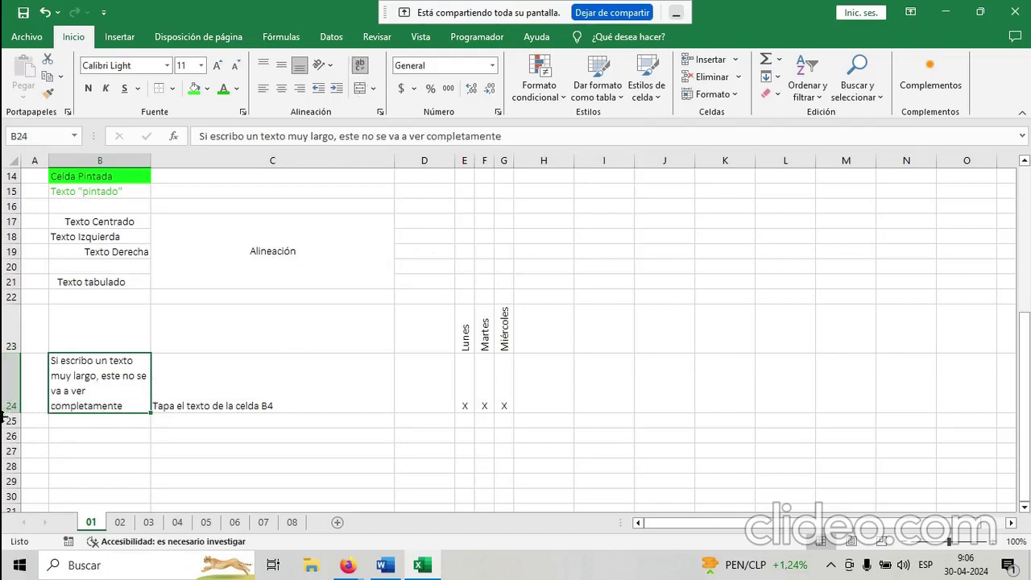
drag(14, 413, 12, 452)
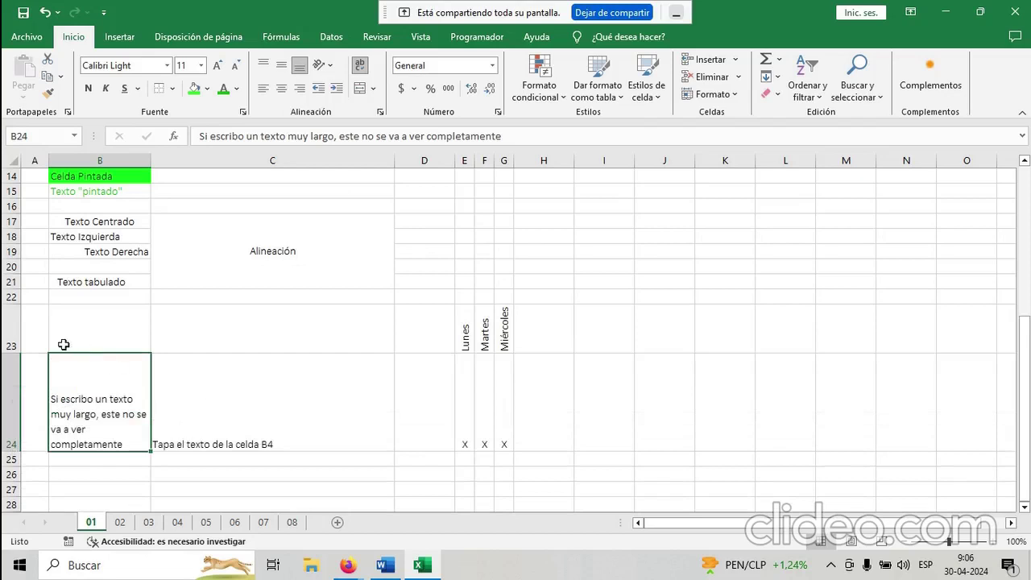
double_click(12, 451)
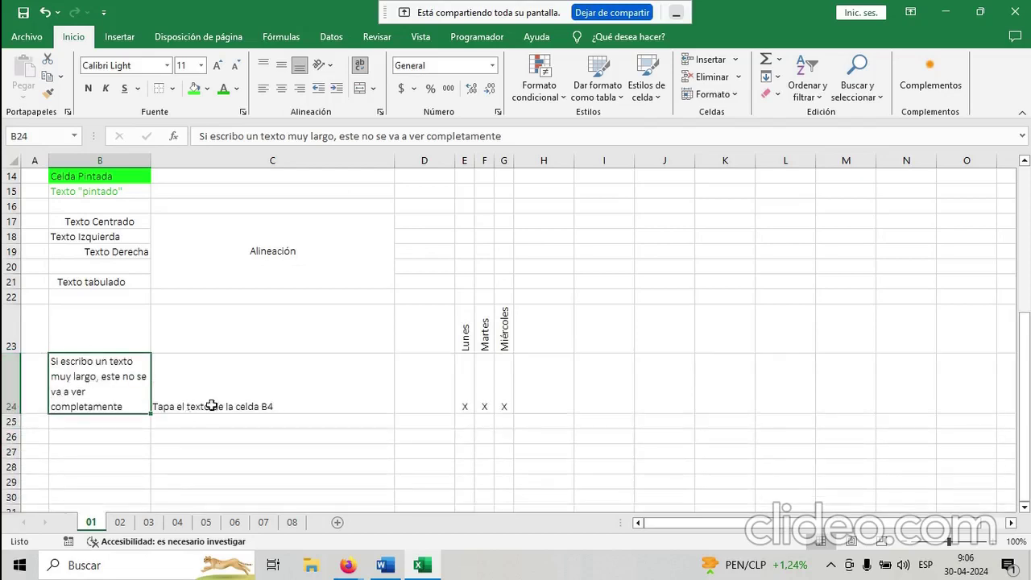
Middle-align the text in cell C24 vertically.
click(264, 398)
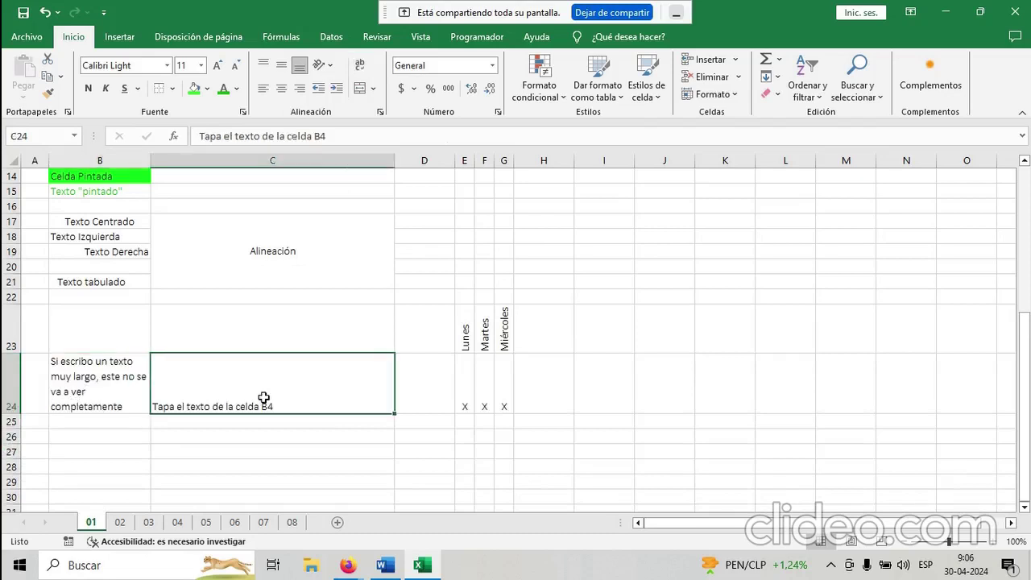
click(281, 71)
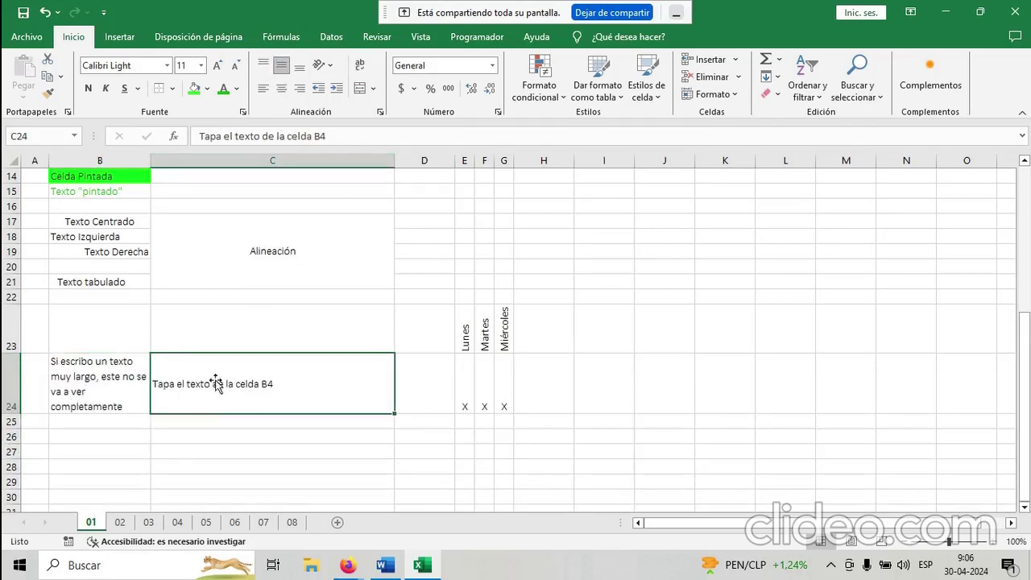
click(169, 453)
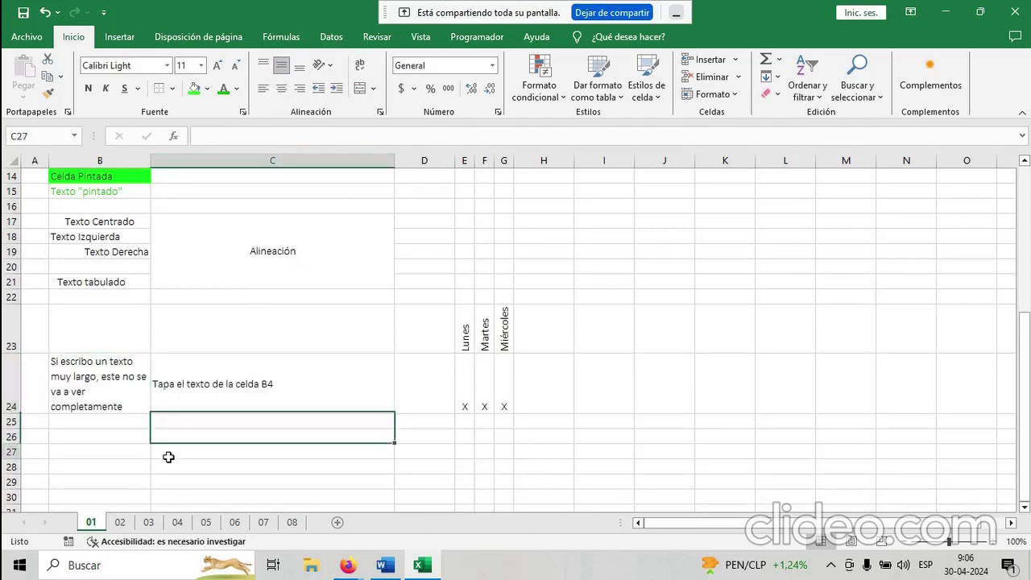
click(140, 388)
Apply a thick outside border around the range B17:G24.
drag(116, 224, 499, 406)
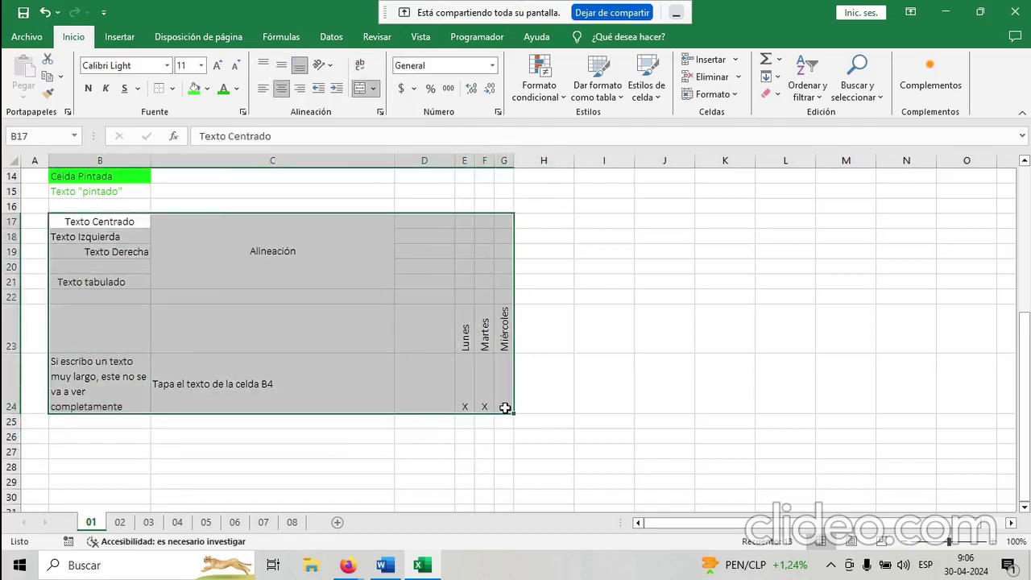
click(173, 90)
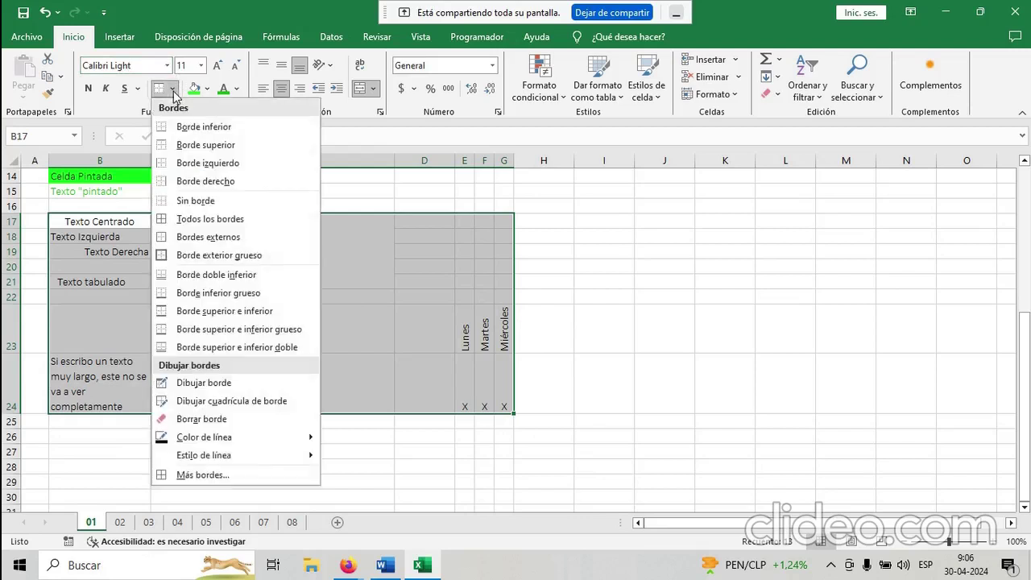
click(201, 236)
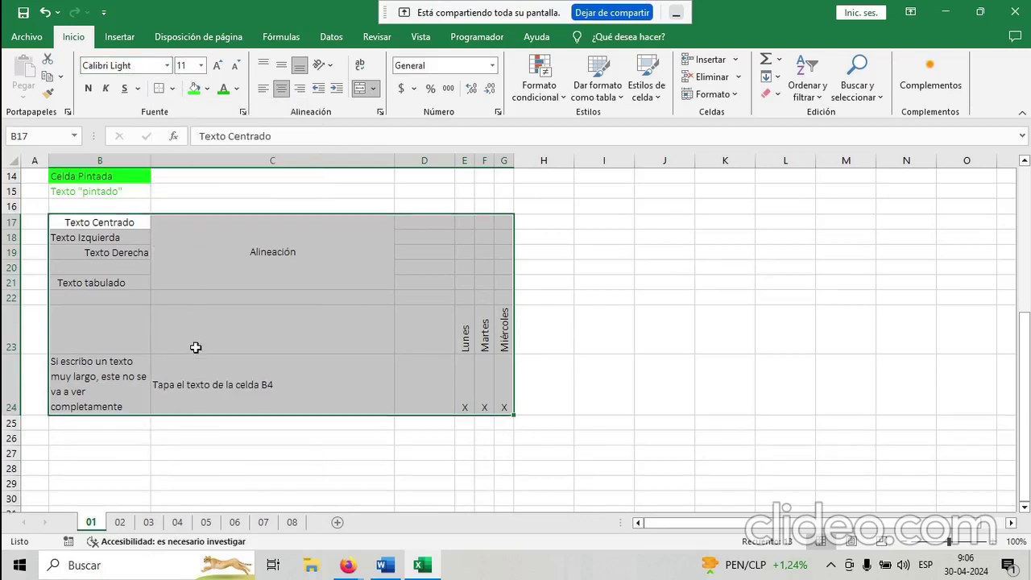
click(196, 345)
click(184, 480)
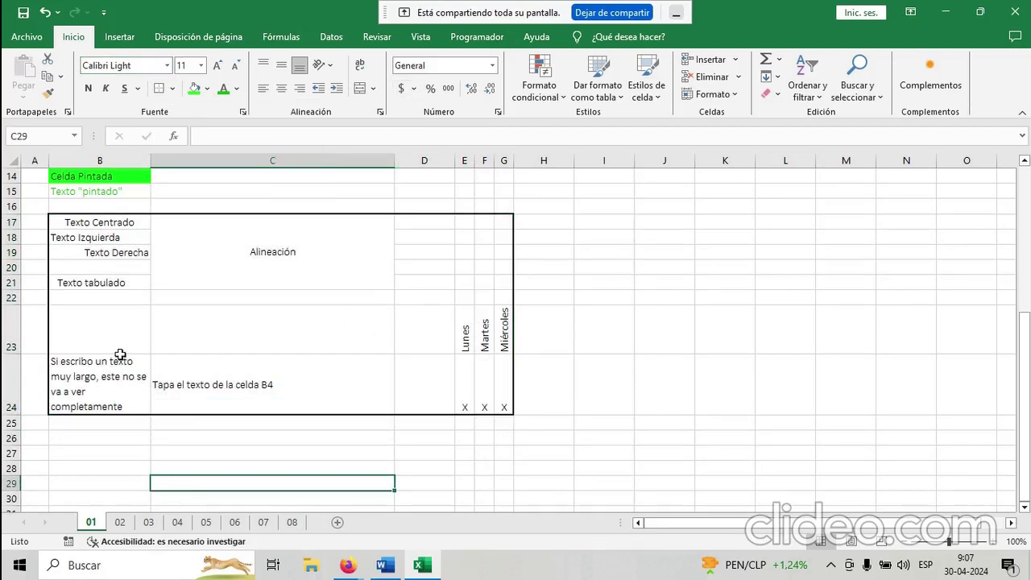
Extend the merged and centred "Alineación" cell to cover C17:G21 and make its text bold.
drag(294, 238, 506, 244)
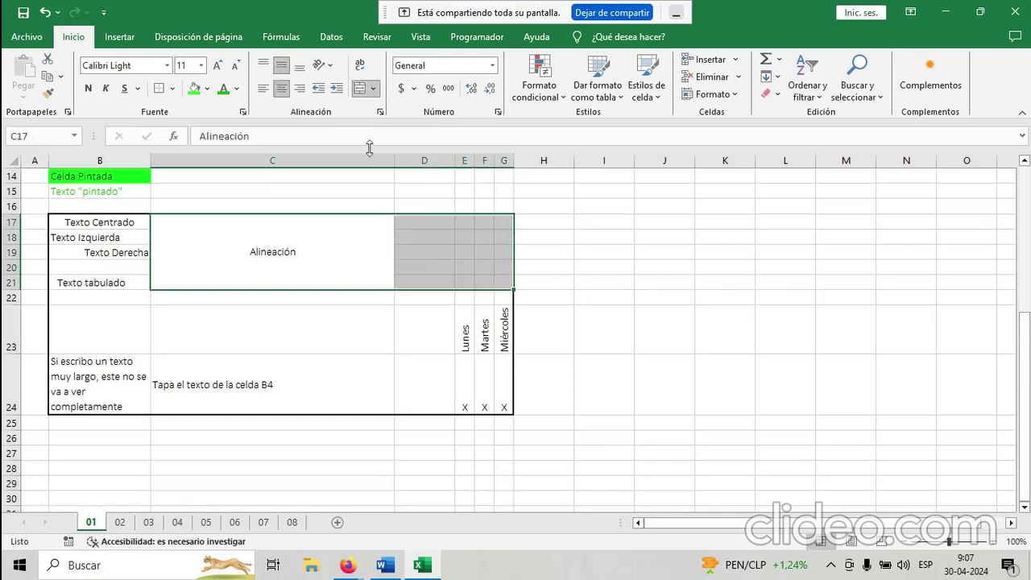
click(359, 87)
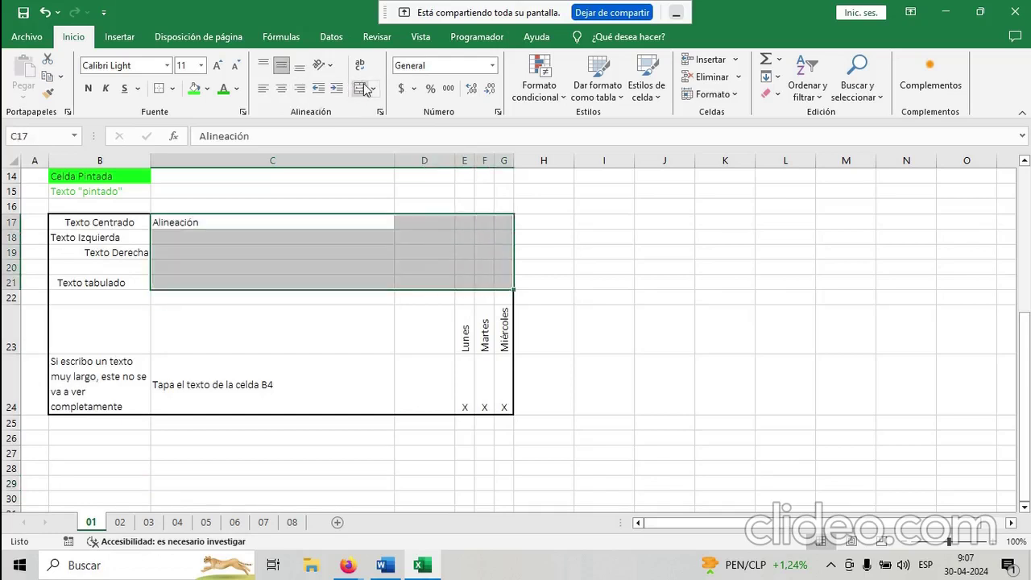
click(359, 88)
click(88, 88)
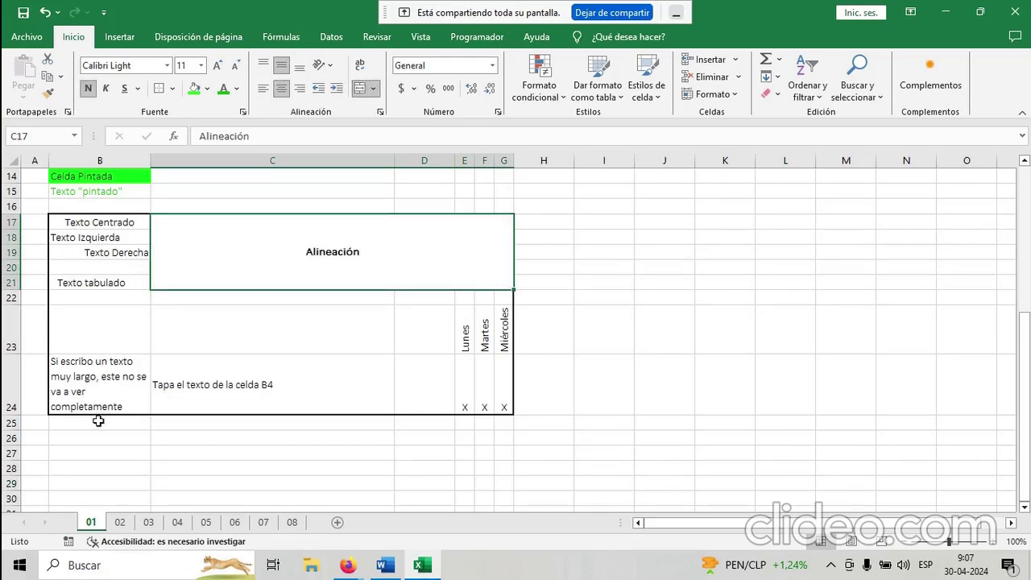
Enter "Texto" in cell B26 and "Hola" in cell C26, below the bordered block.
click(97, 421)
scroll(97, 421, down, 1)
scroll(98, 420, down, 1)
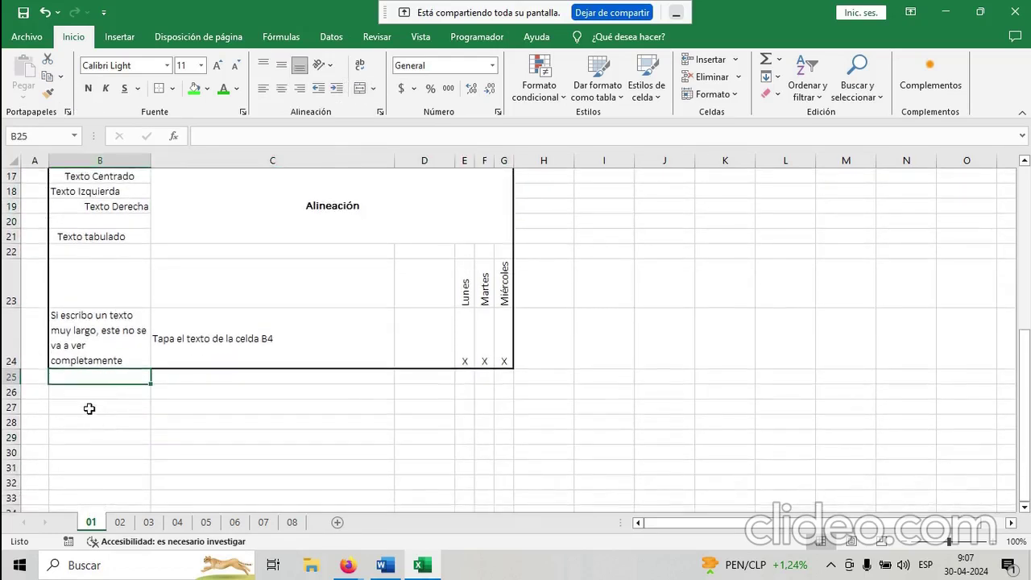
click(89, 391)
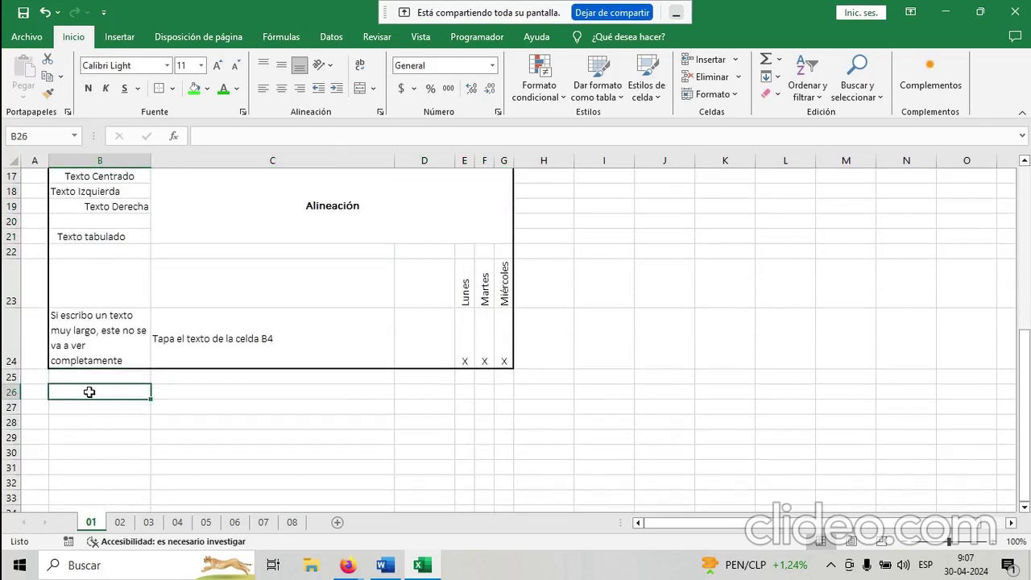
text(T)
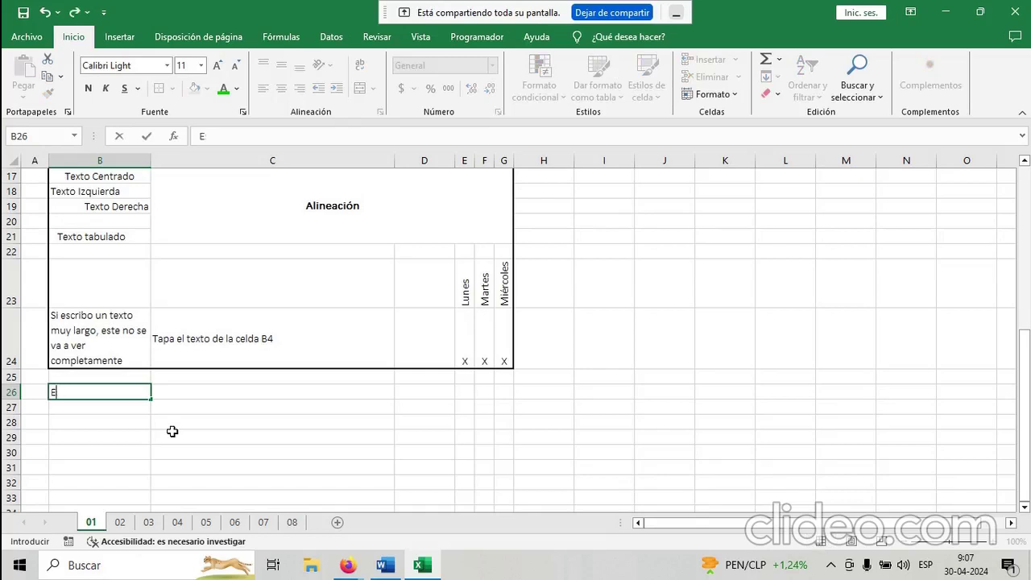
text(exto)
key(Return)
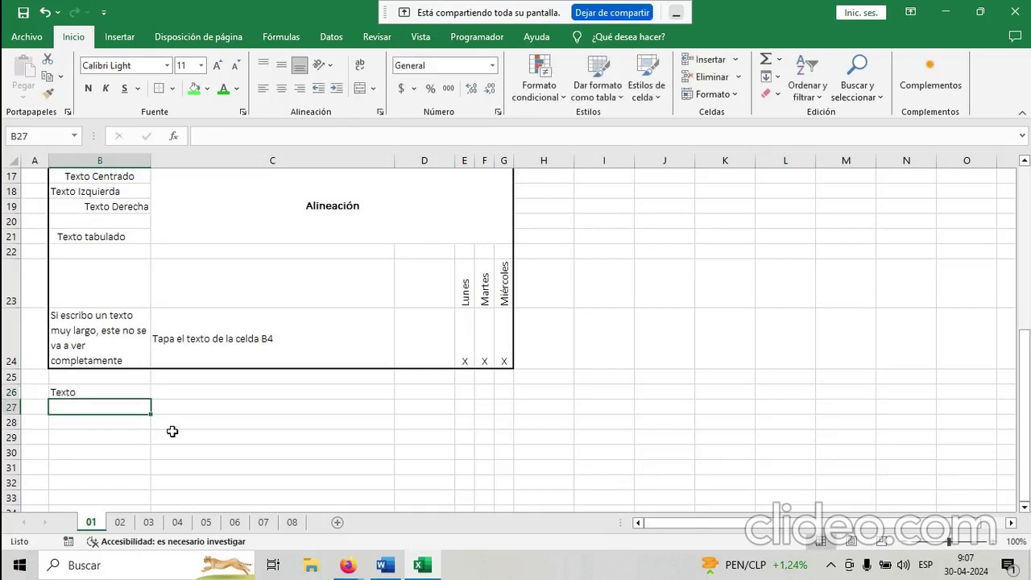
key(Right)
key(Up)
text(Hola)
key(Return)
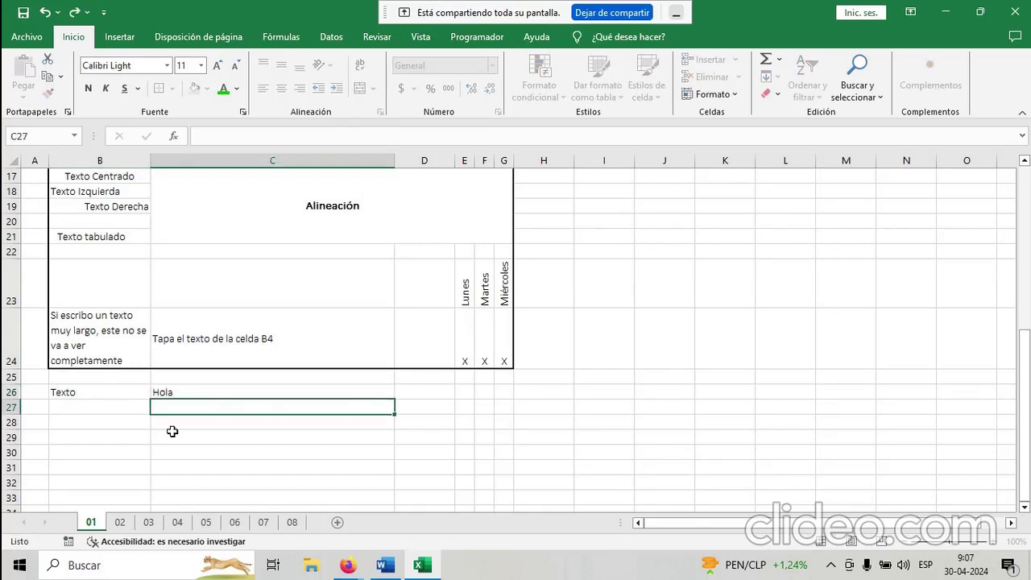
Enter "Fecha" in cell B27 and the date 30-04-2024 in cell C27.
key(Left)
key(Up)
key(Down)
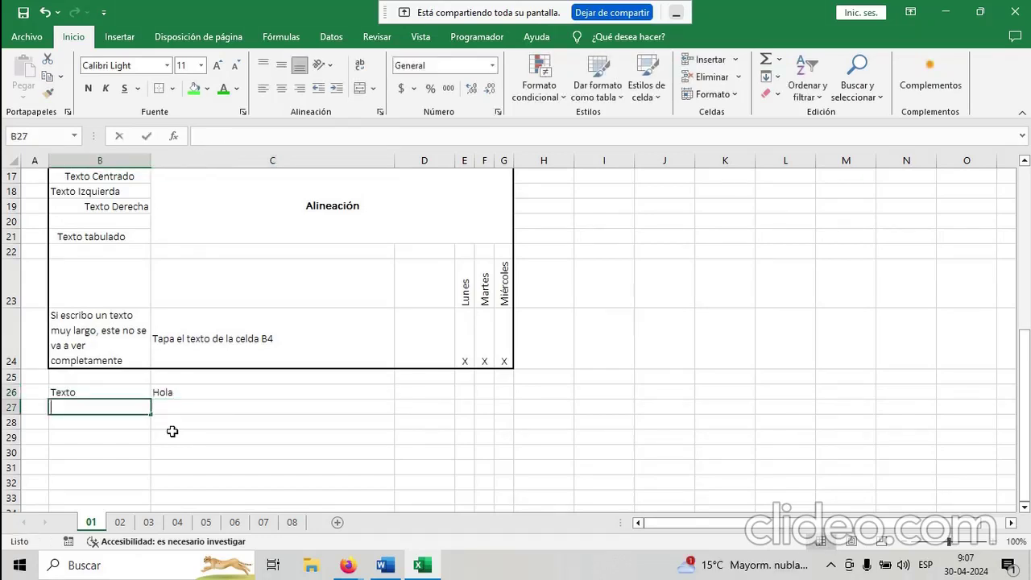
text(Fecha)
key(Return)
key(Right)
key(Up)
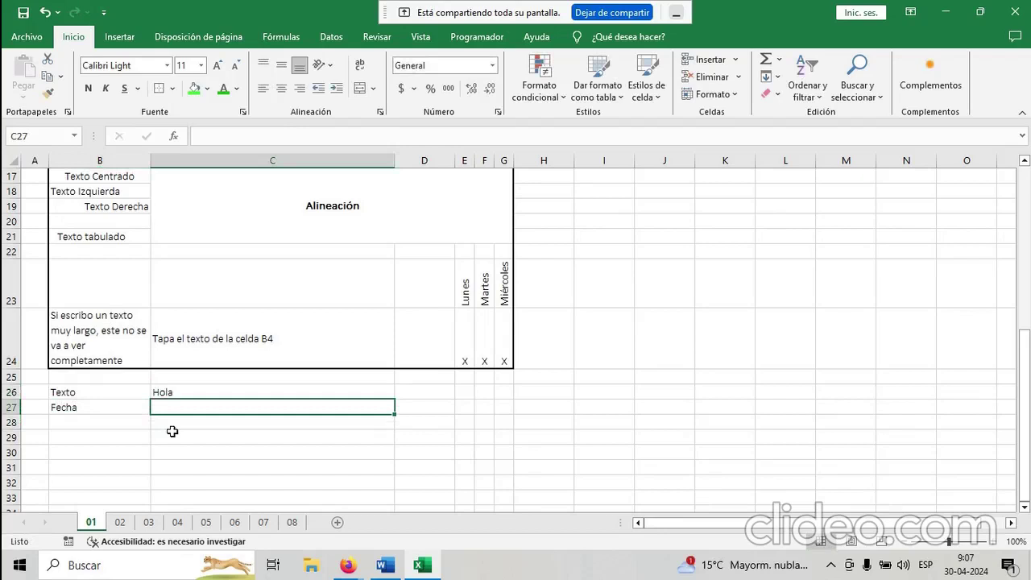
text(30)
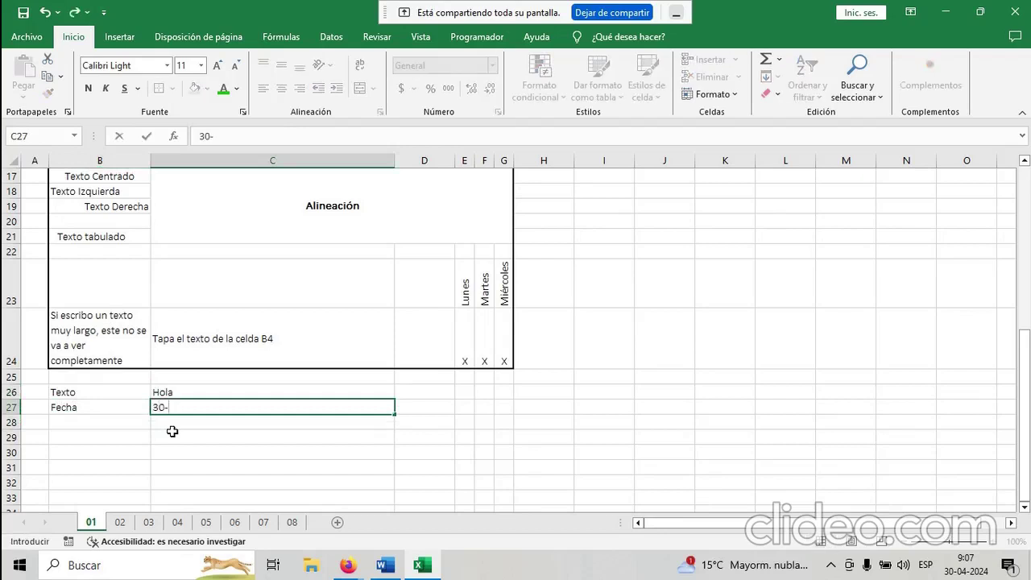
text(-04-2024)
key(Return)
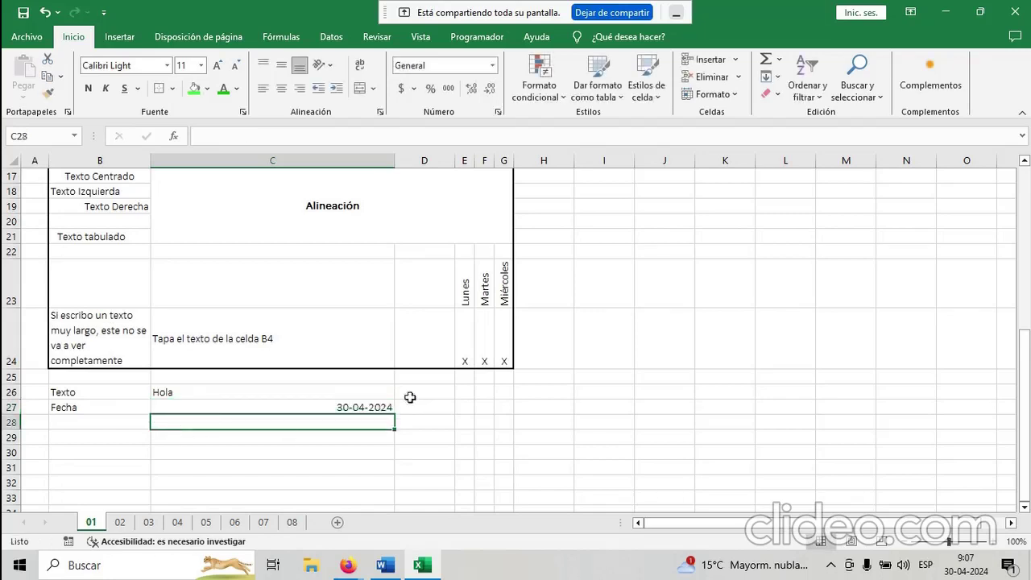
Enter "Número" in cell B28 and the value 30 in cell C28.
click(99, 421)
text(B)
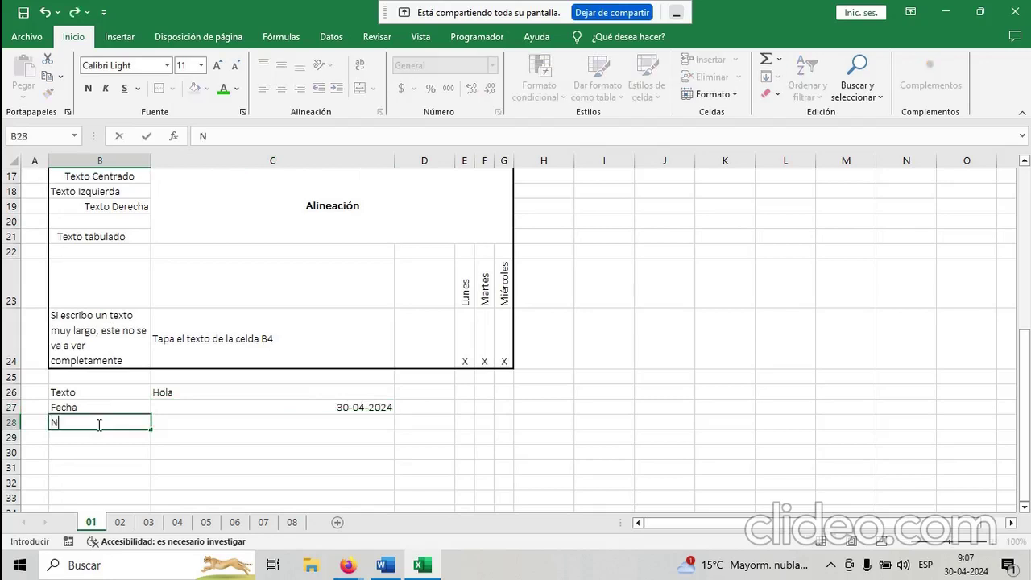
text(úmero)
key(Tab)
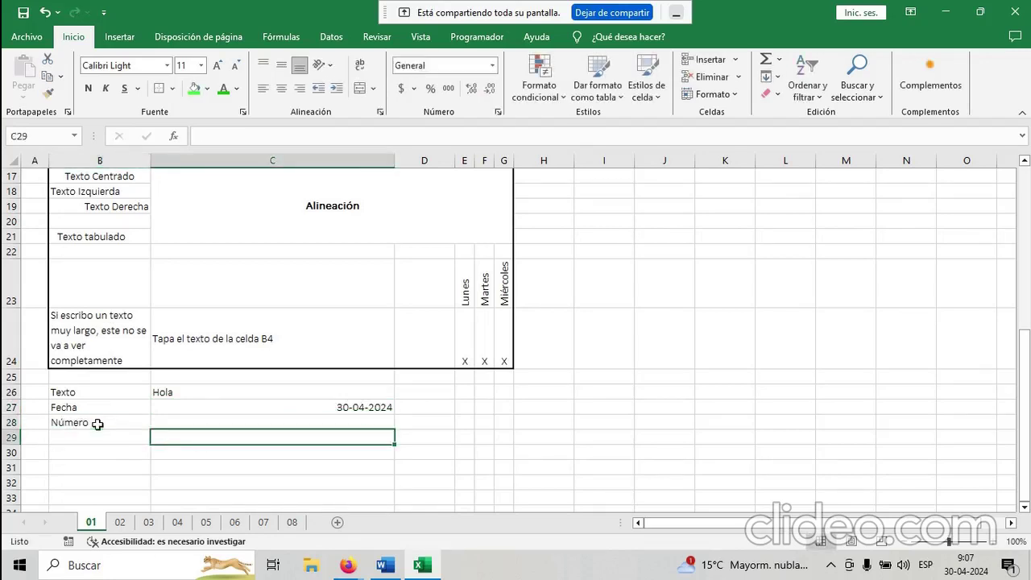
text(30)
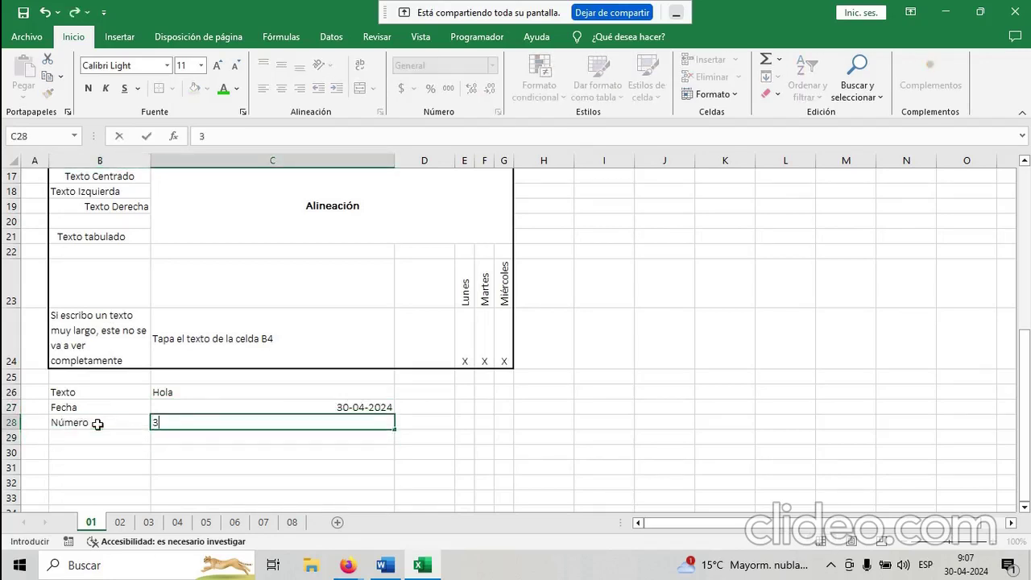
key(Return)
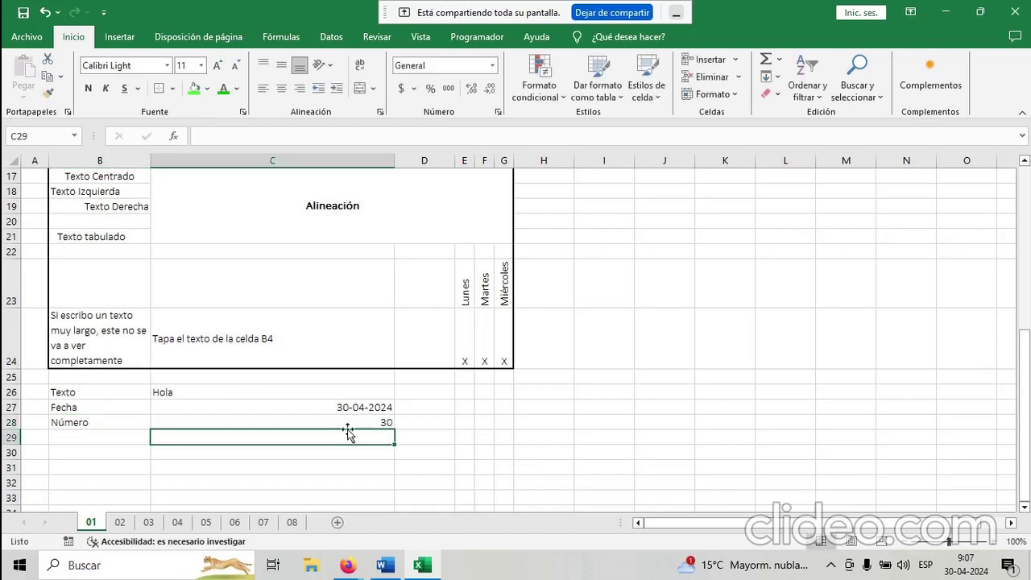
Enter "Decimal" in cell B29 and the value 0,6 in cell C29.
click(62, 435)
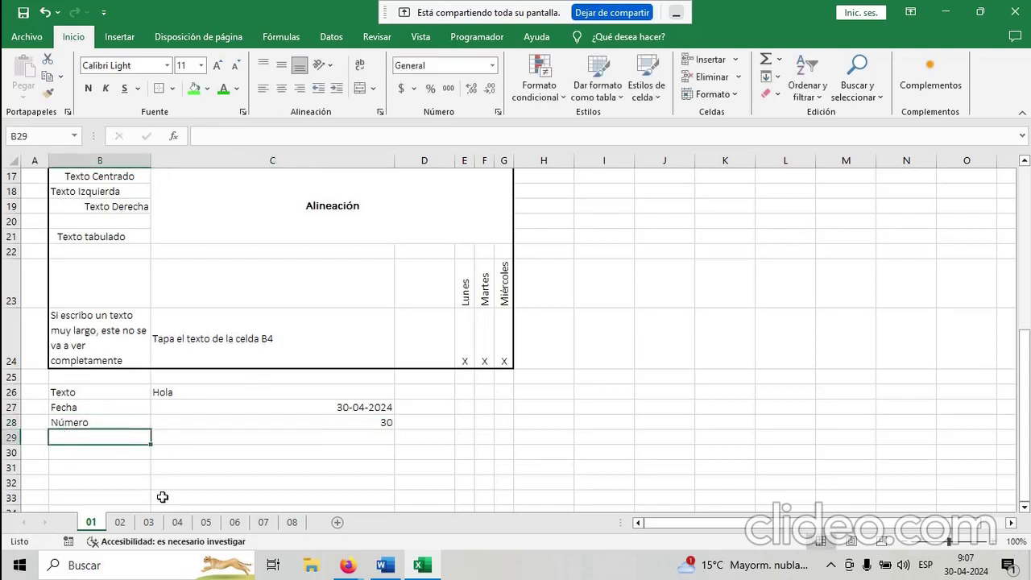
text(Decimal)
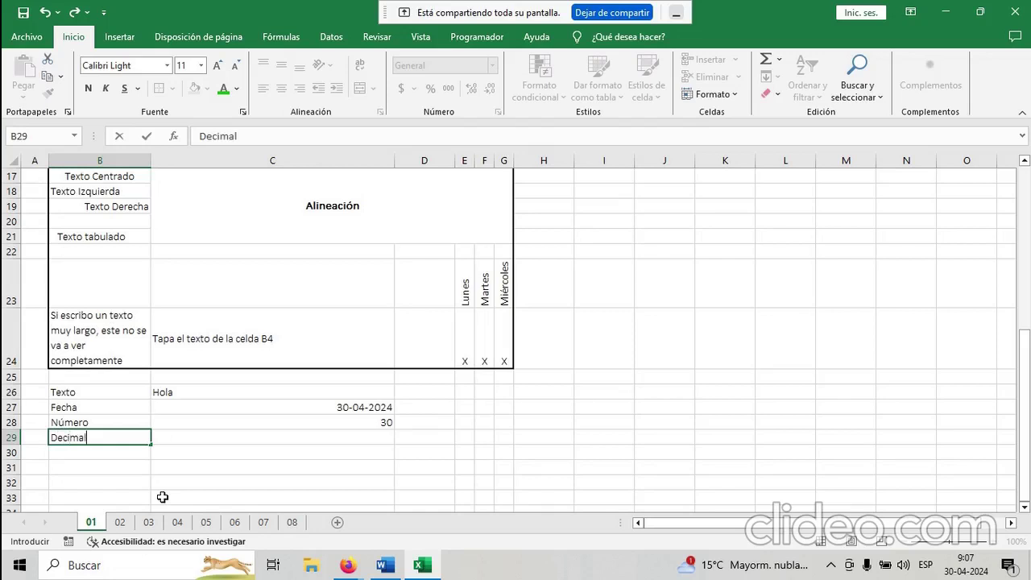
key(Return)
key(Right)
key(Up)
text(0)
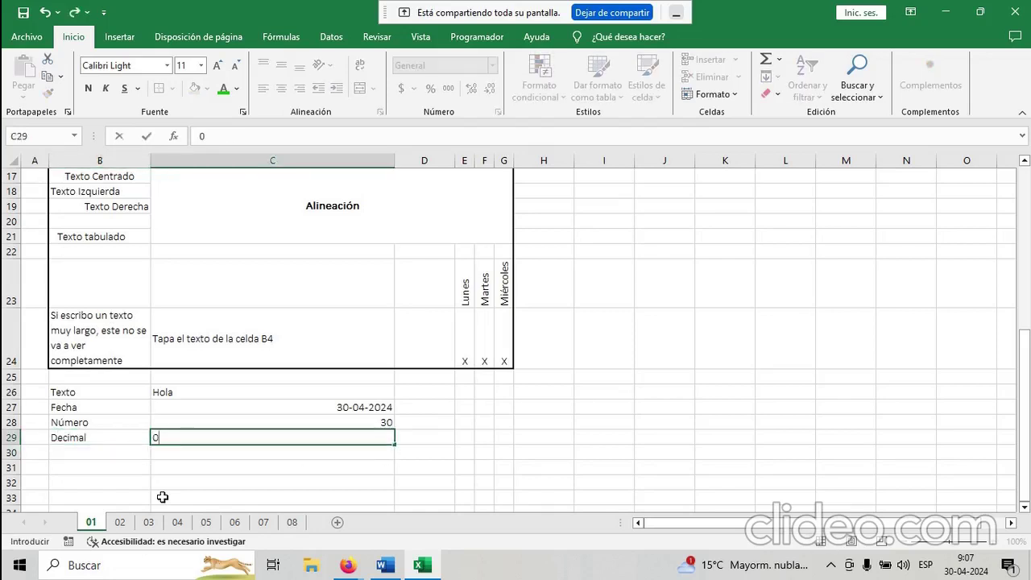
key(Return)
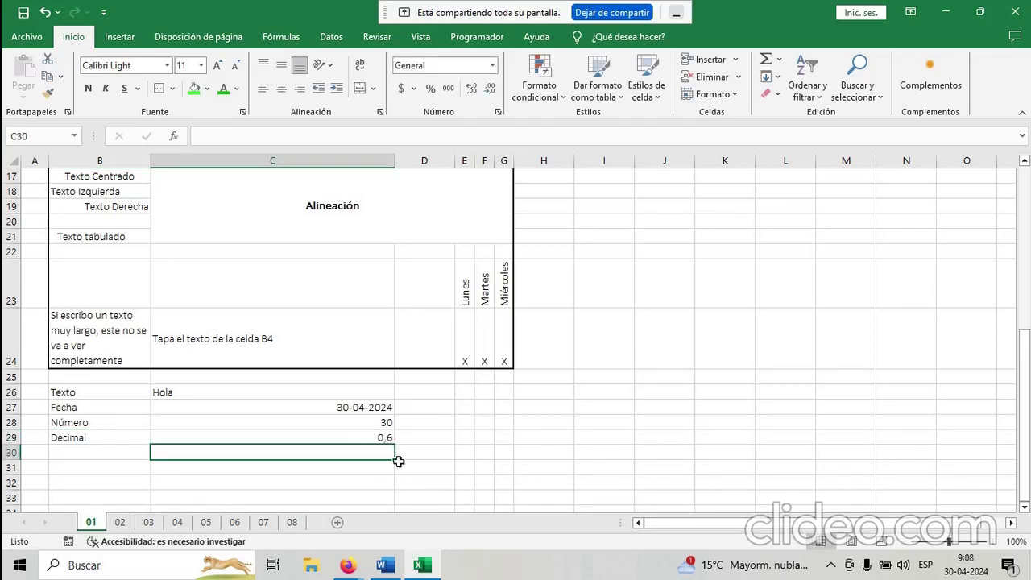
Enter 0.6 with a decimal point instead of a comma in cell C30 and select that cell.
text(0.6)
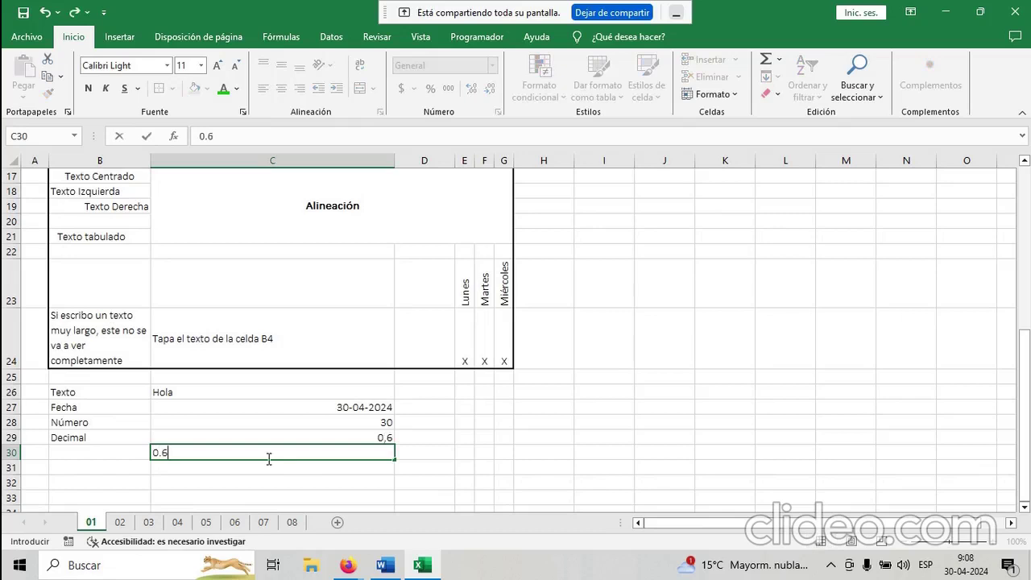
key(Return)
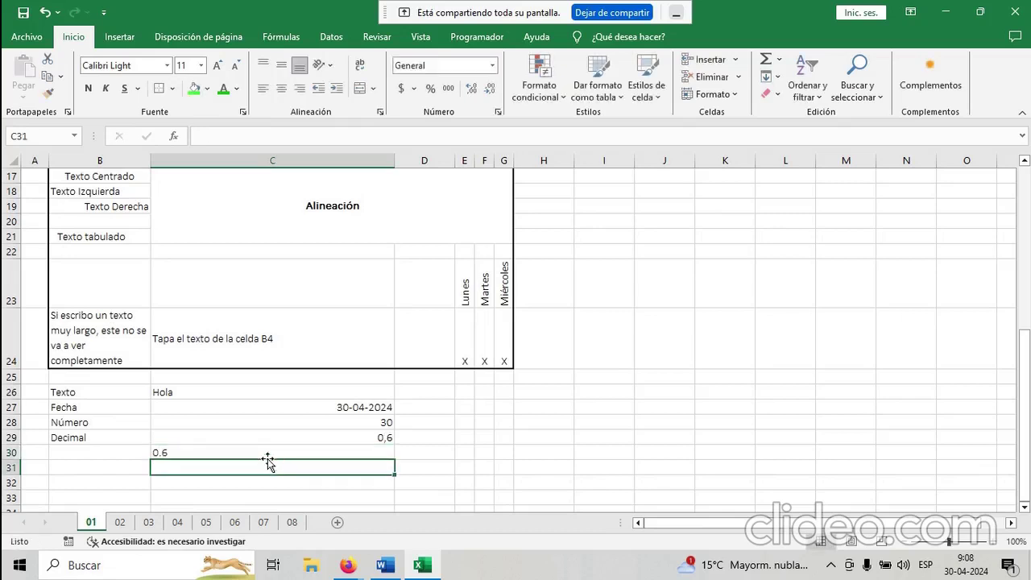
click(180, 455)
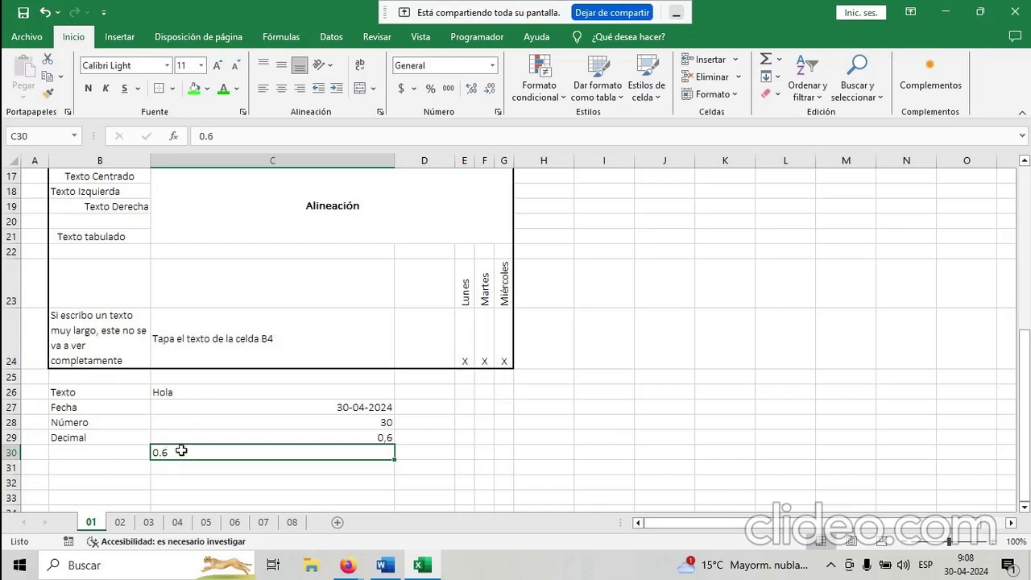
Enter "Porcentaje" in cell B30 and the value 60% in cell C30.
key(Left)
text(Por)
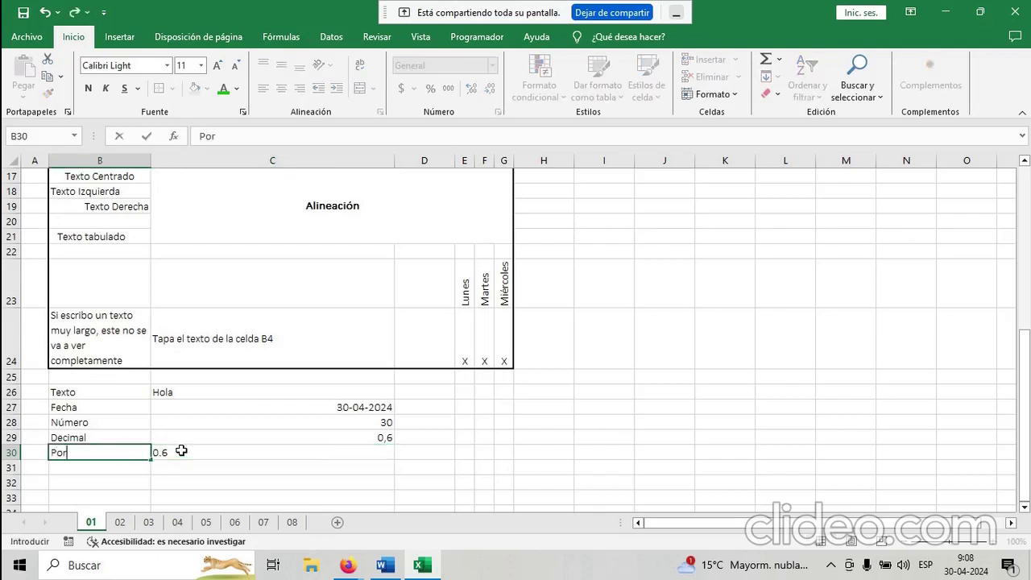
text(centaje)
key(Tab)
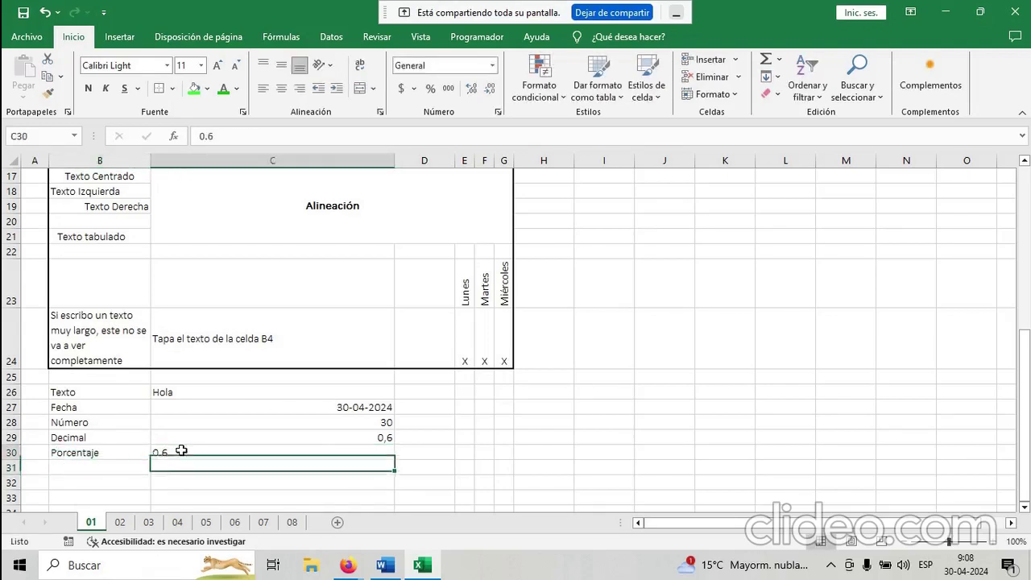
text(60)
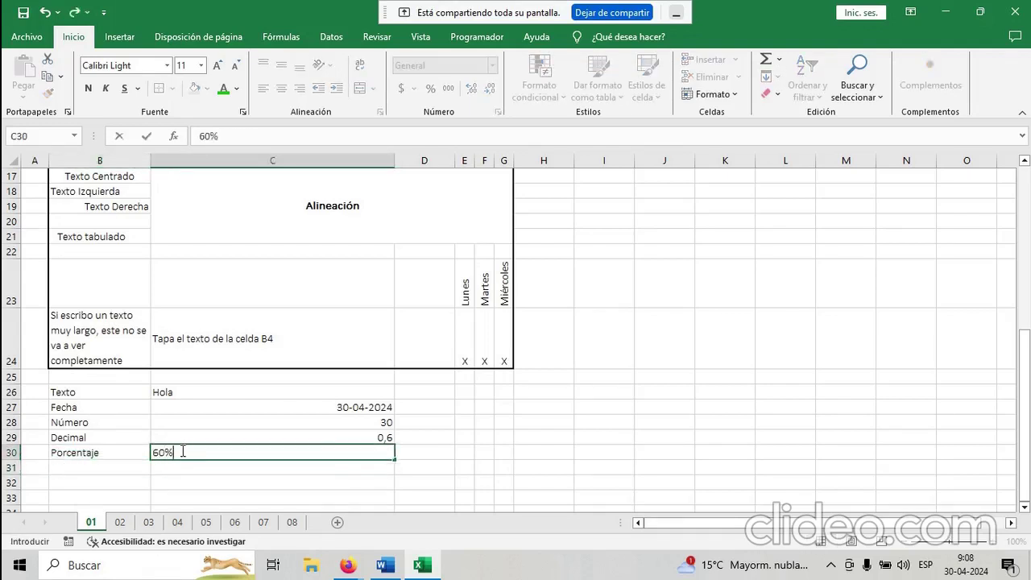
text(0)
key(Return)
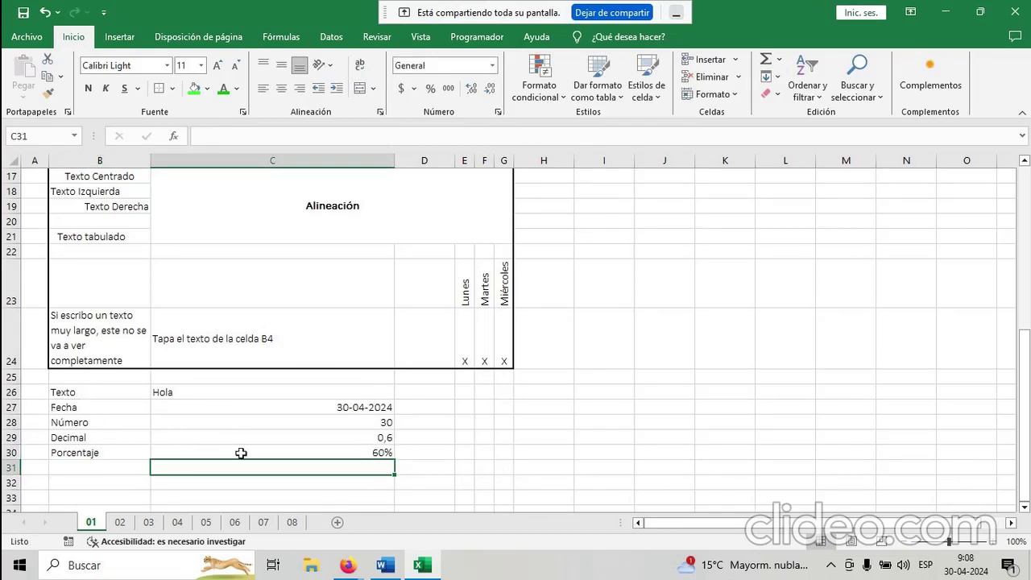
Compare the number formats of the "Fecha" label in B27 and the date in C27.
click(78, 404)
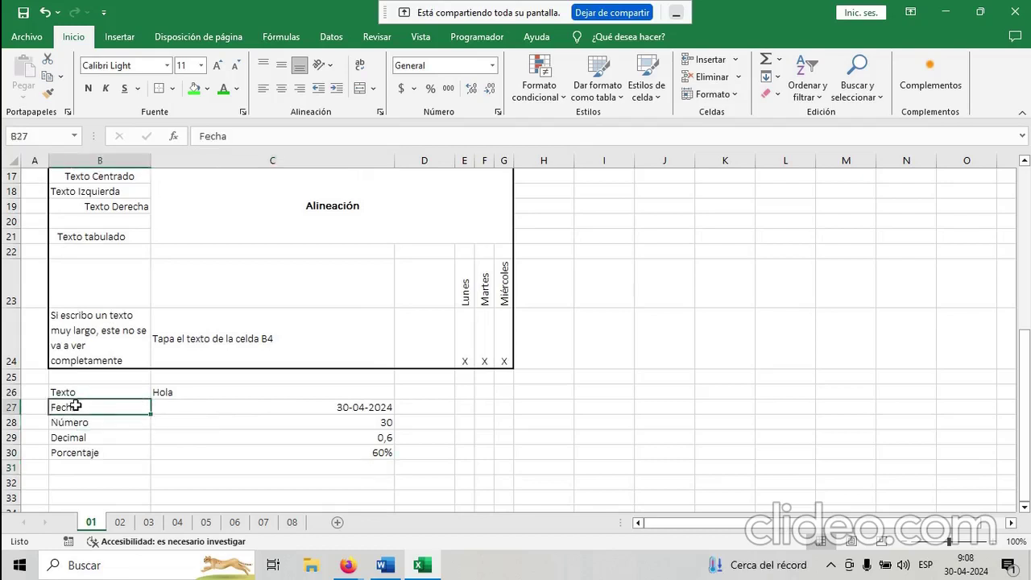
click(313, 408)
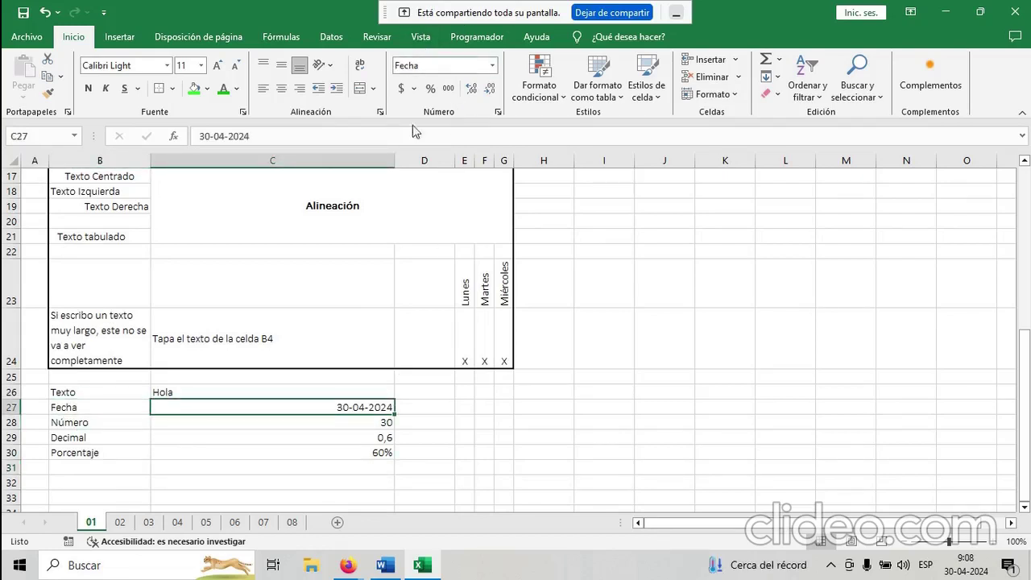
click(81, 407)
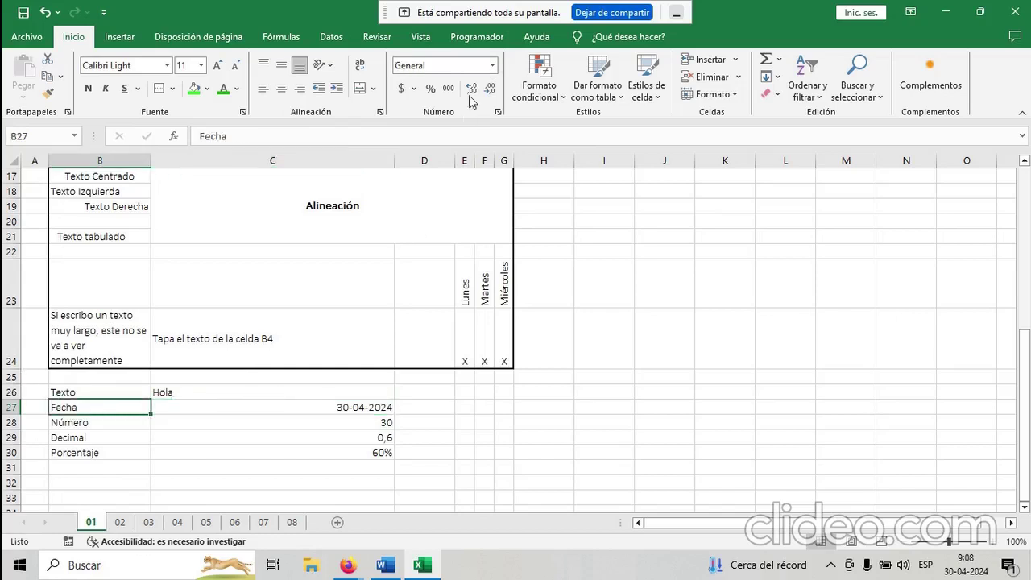
click(314, 412)
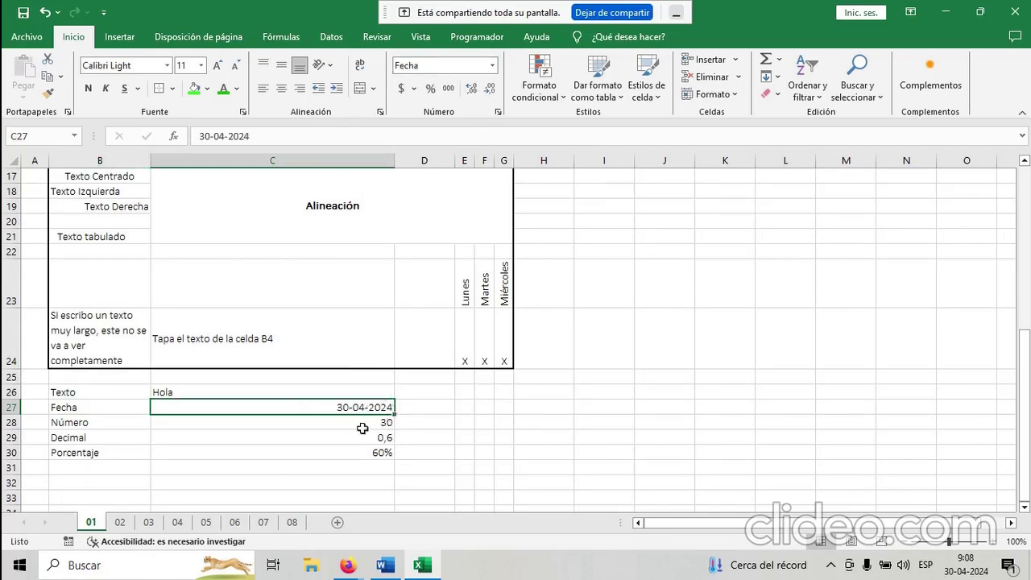
Switch the number format of the date in C27 to General and back to Fecha corta.
click(492, 65)
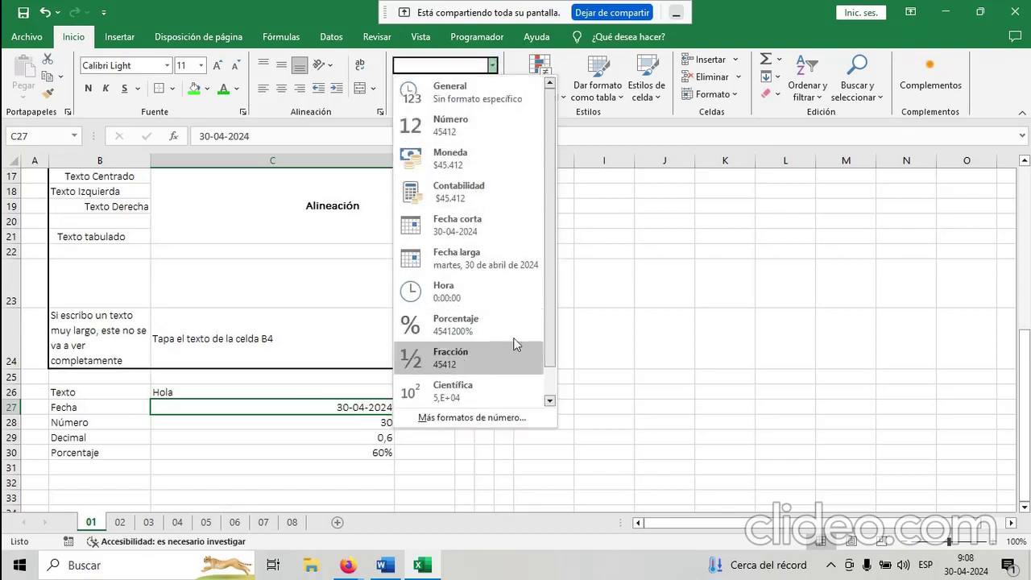
click(481, 97)
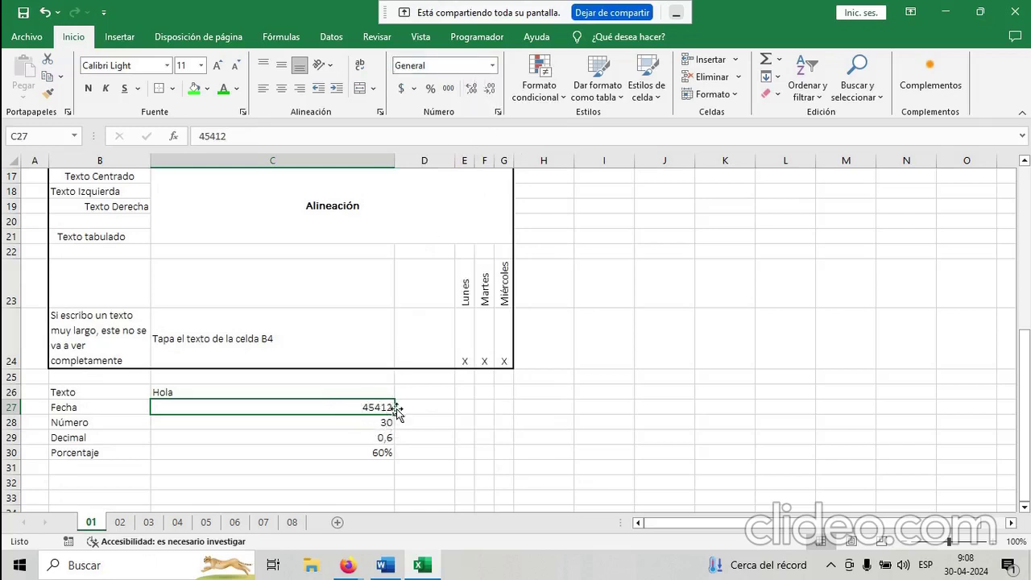
click(493, 66)
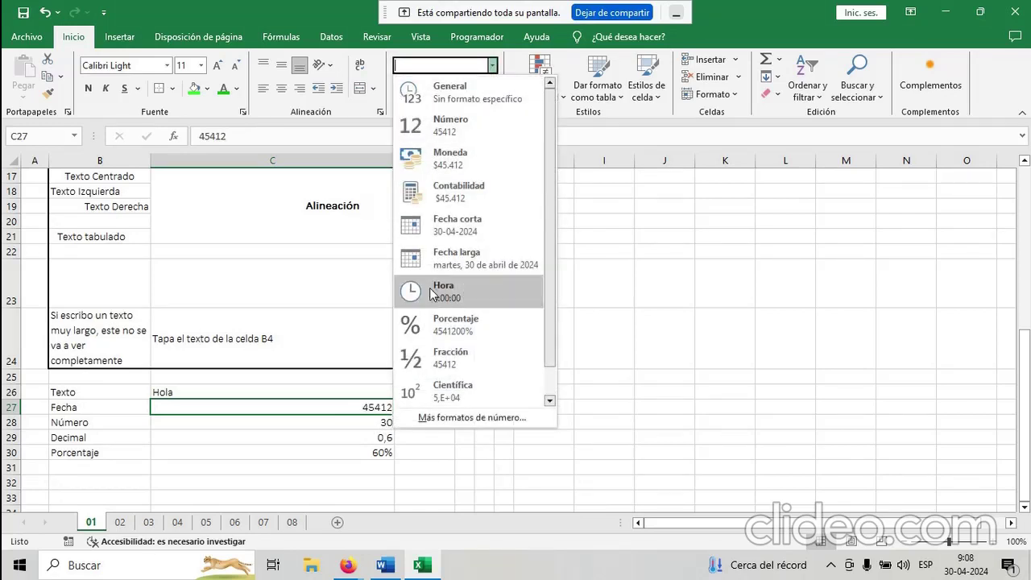
click(477, 231)
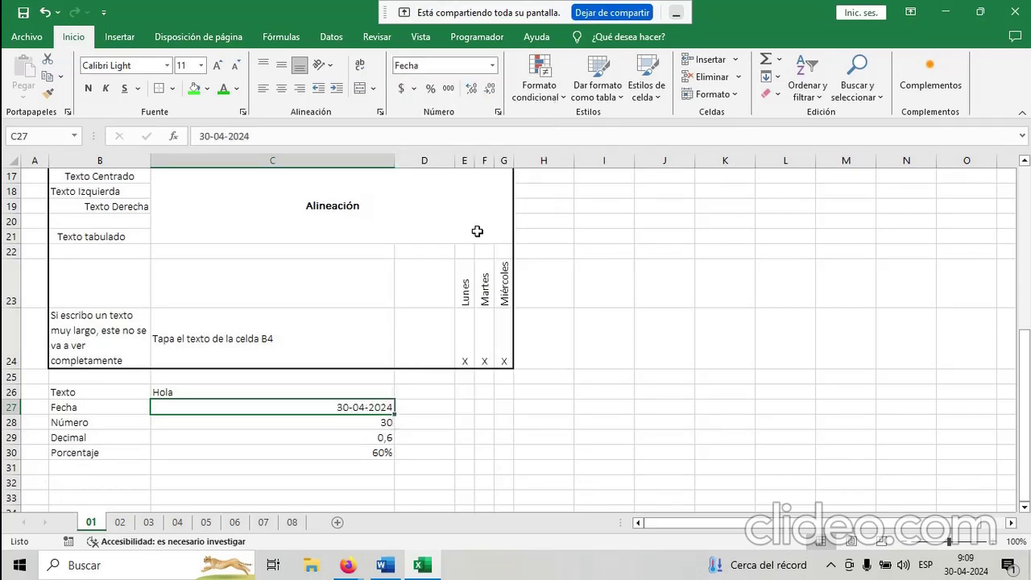
Apply the Fecha larga format to the date in C27 and look over the other available number formats.
click(493, 66)
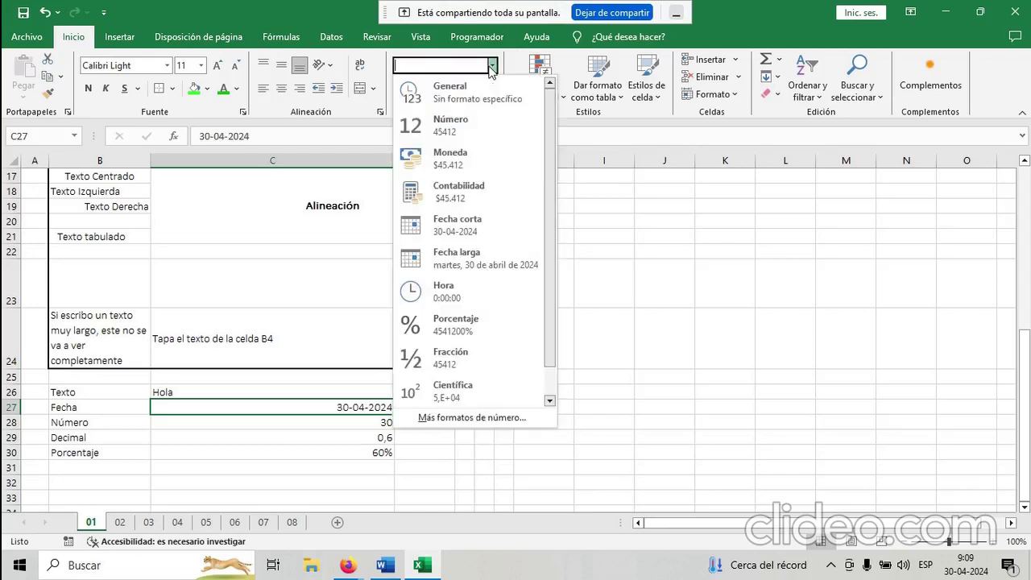
click(454, 269)
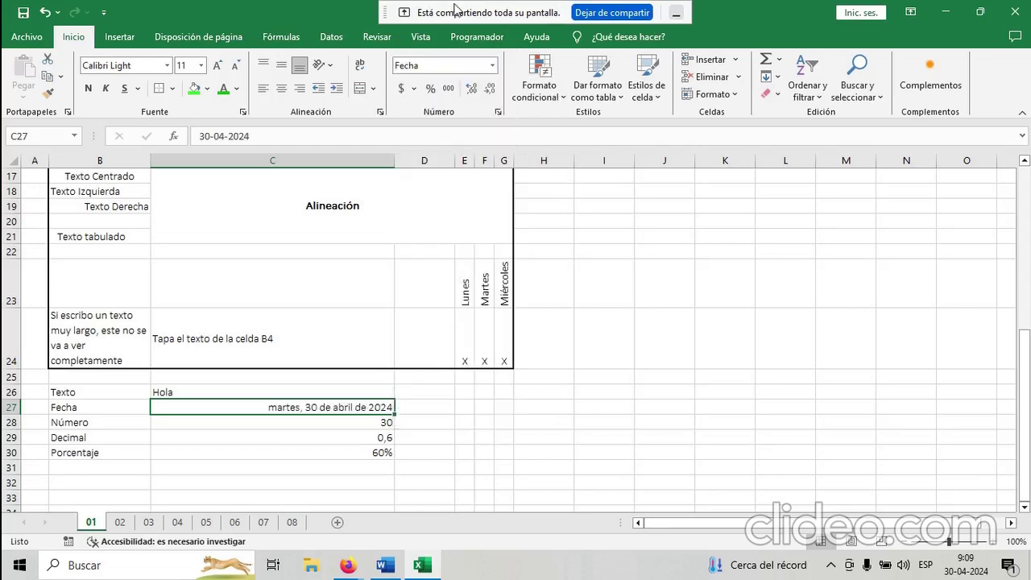
click(492, 65)
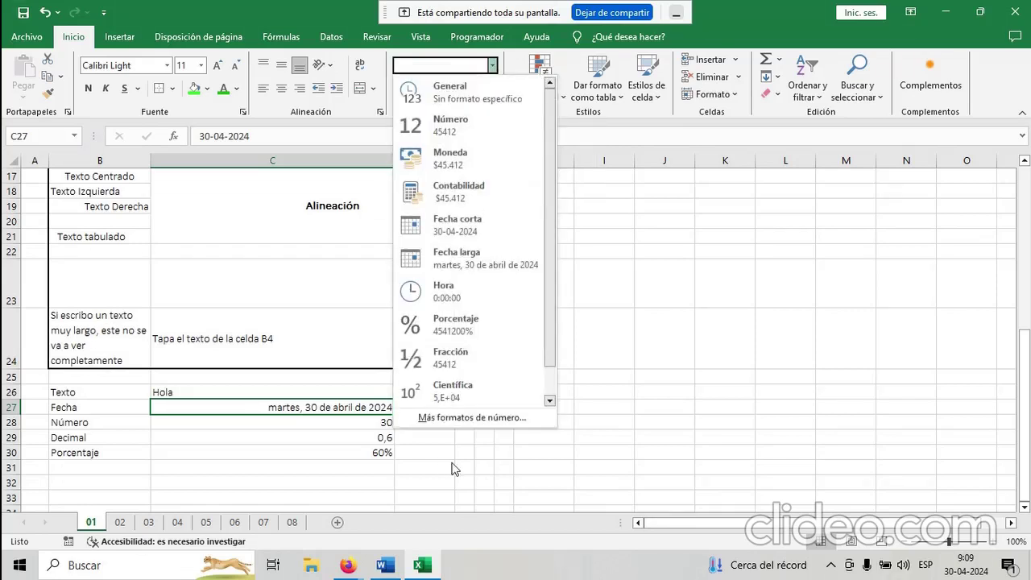
click(296, 438)
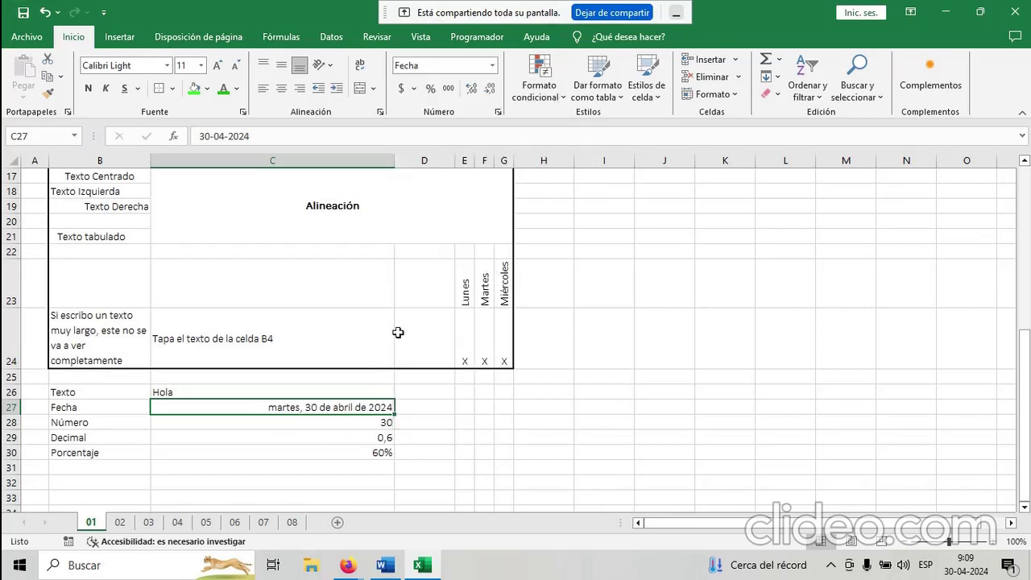
Set the number format of the date in C27 to General.
click(494, 68)
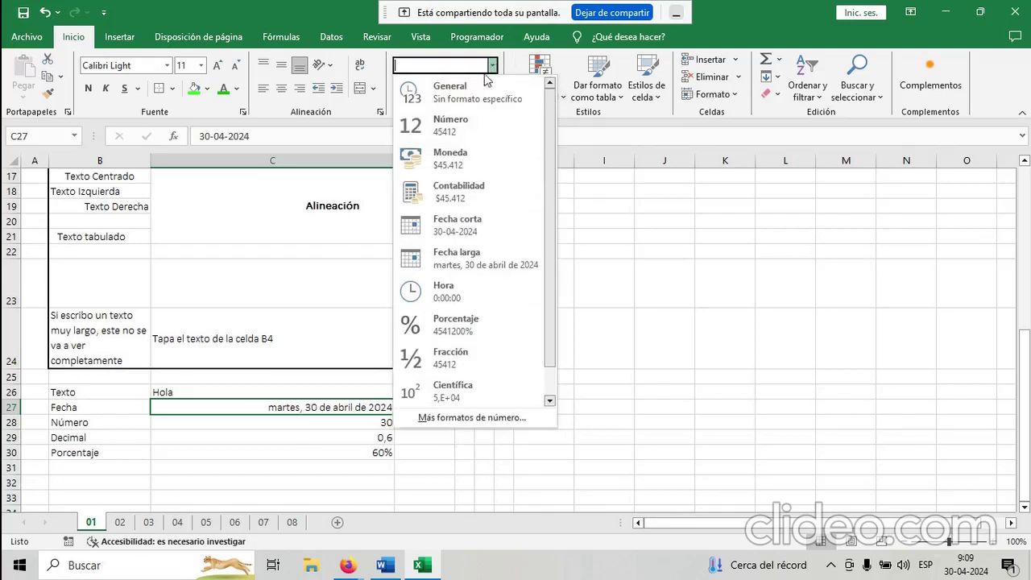
click(472, 97)
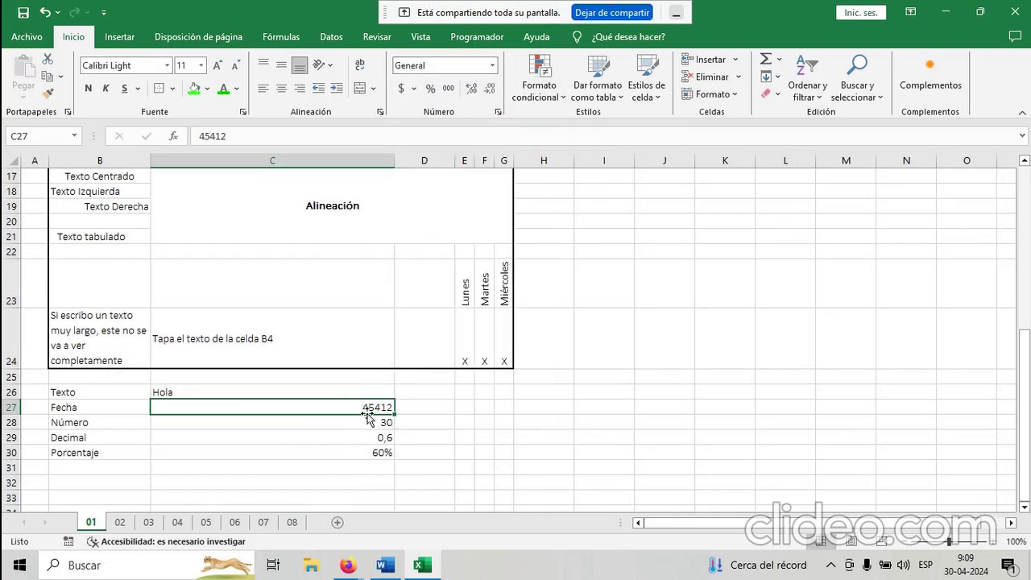
Enter the note Excel "nace" el 1ero de enero de 1900 in D27, beside the date serial number.
click(435, 395)
click(430, 409)
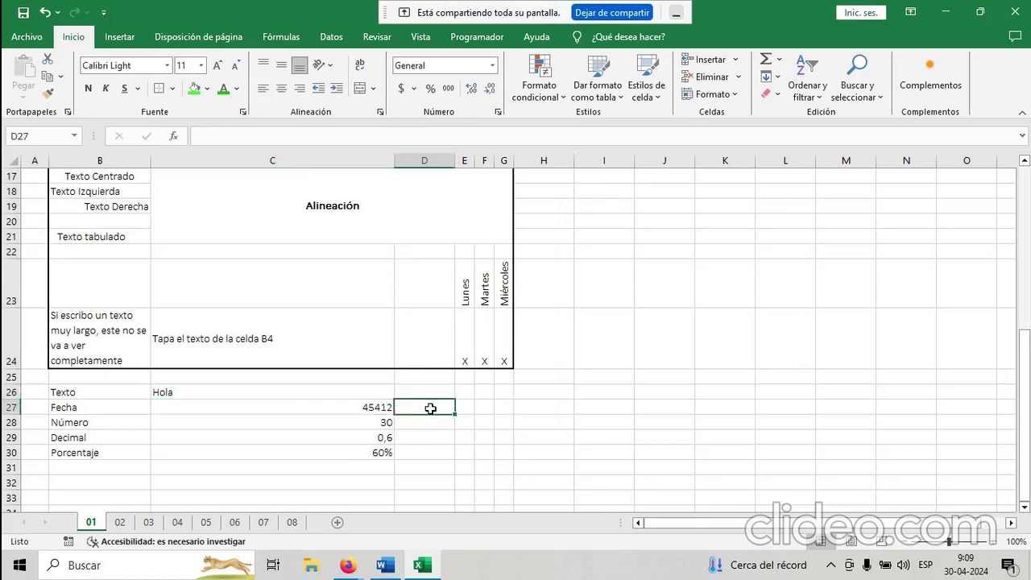
text(E)
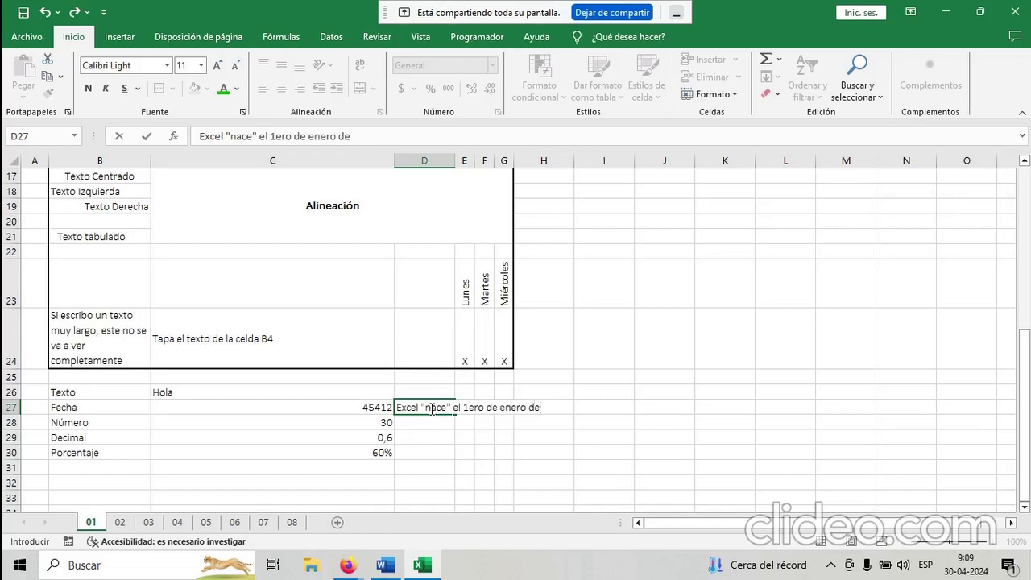
text(900)
key(Return)
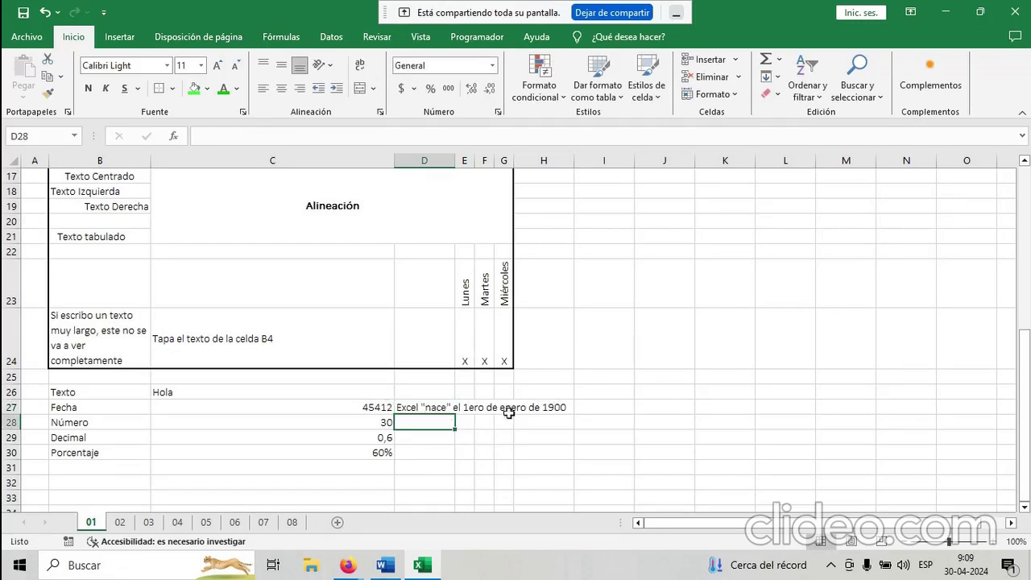
Enter the date 1-01-1900 in D28, below the note about Excel's start date.
click(612, 405)
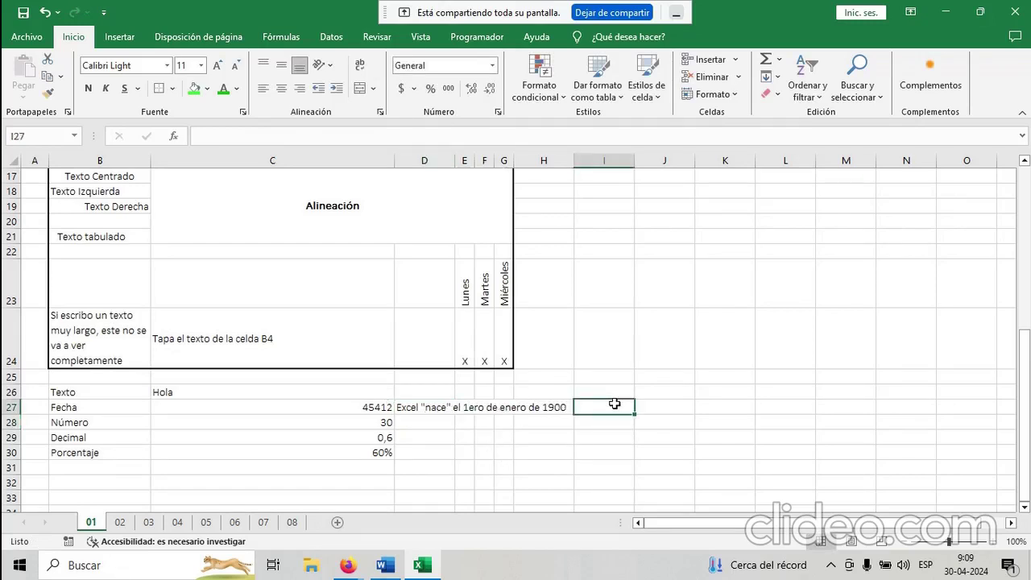
key(Down)
key(Left)
key(Left)
key(Left)
key(Left)
key(Left)
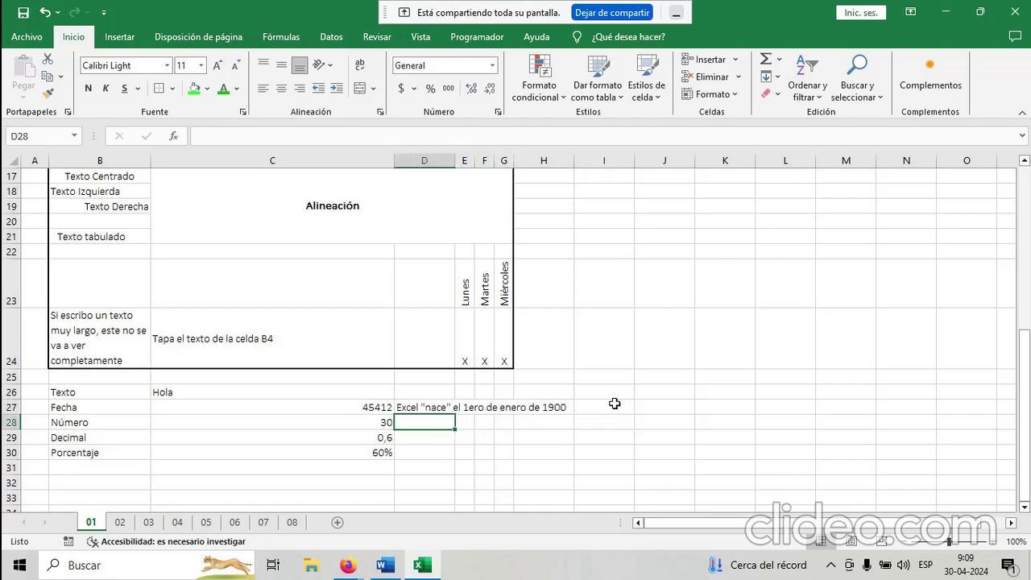
text(1-0)
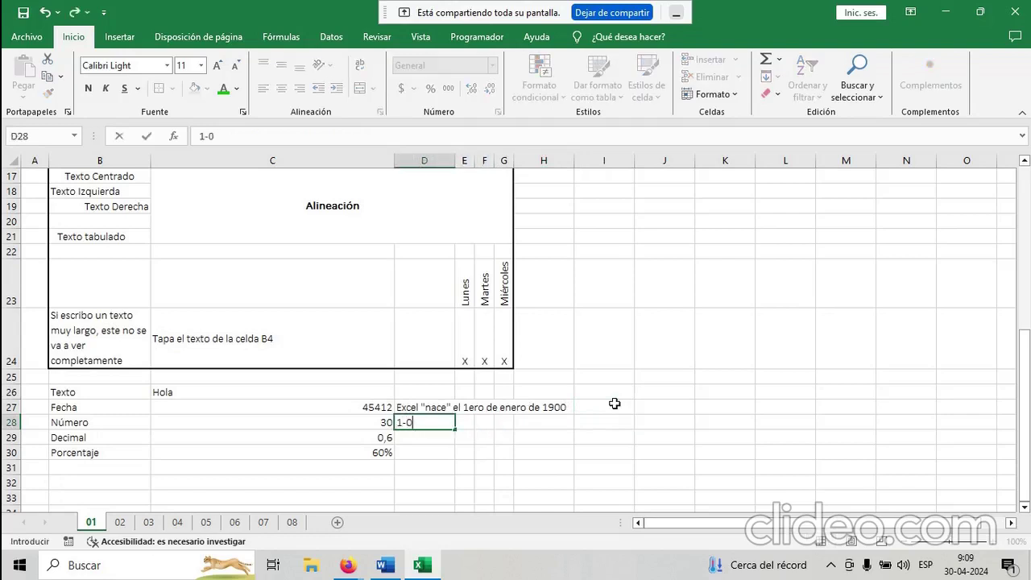
text(1-1900)
key(Return)
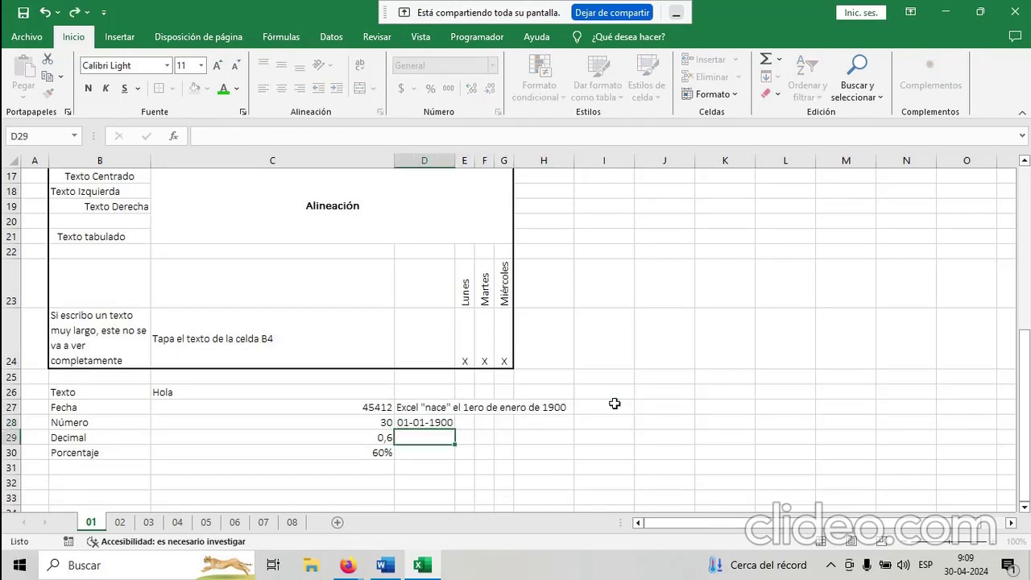
Set the number format of the date in D28 to General and check the stored value.
key(Up)
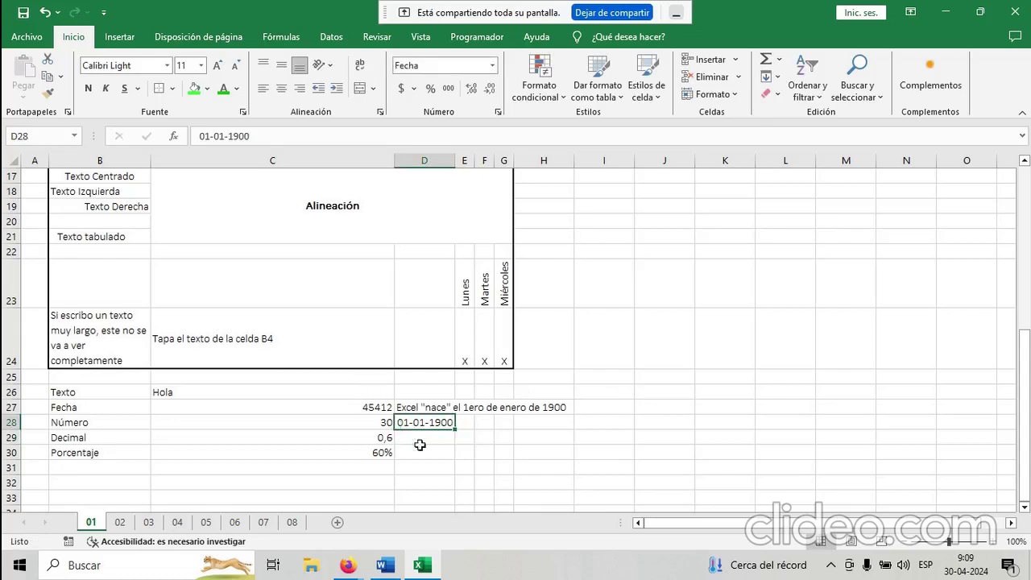
click(491, 71)
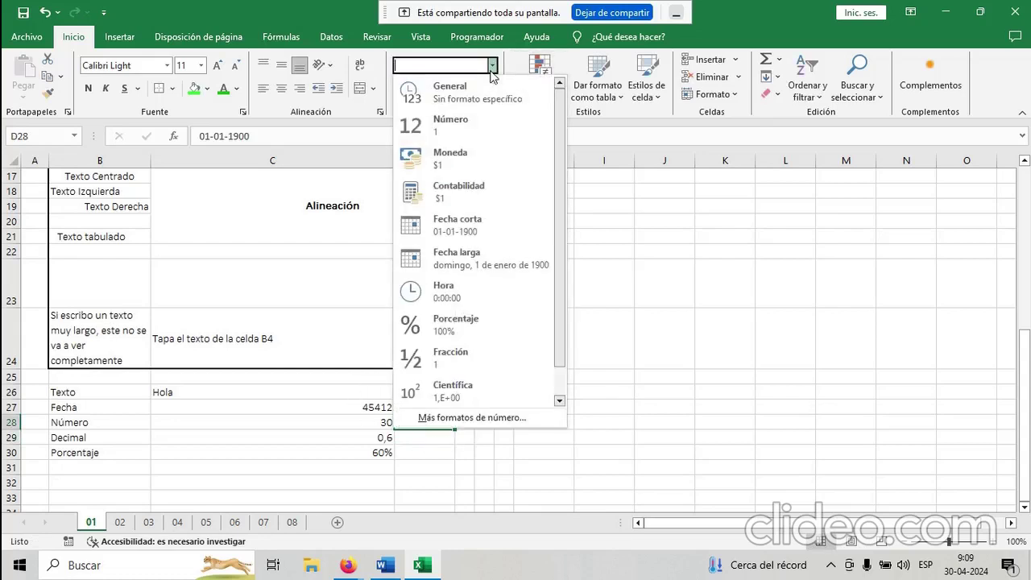
click(477, 94)
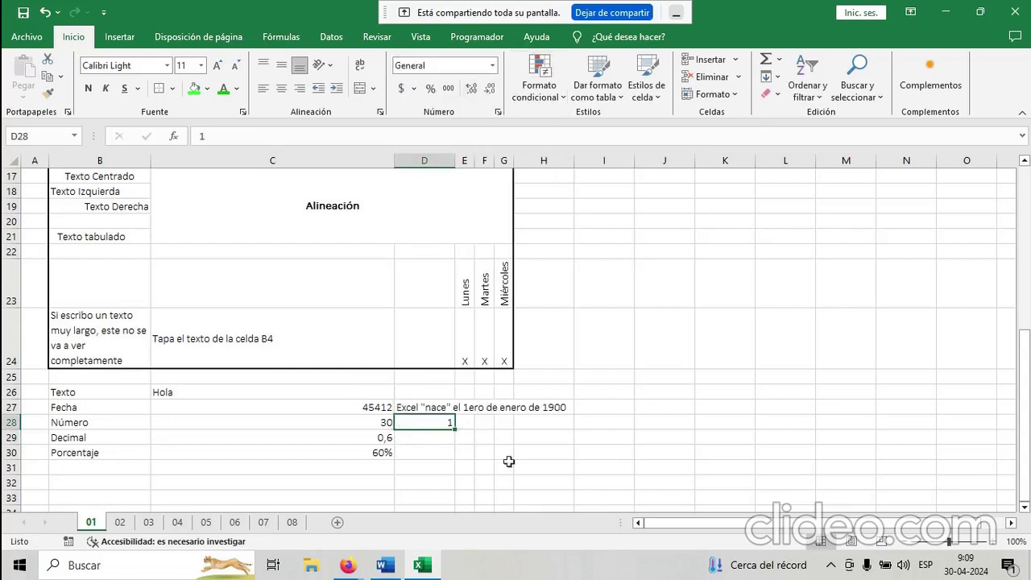
double_click(429, 423)
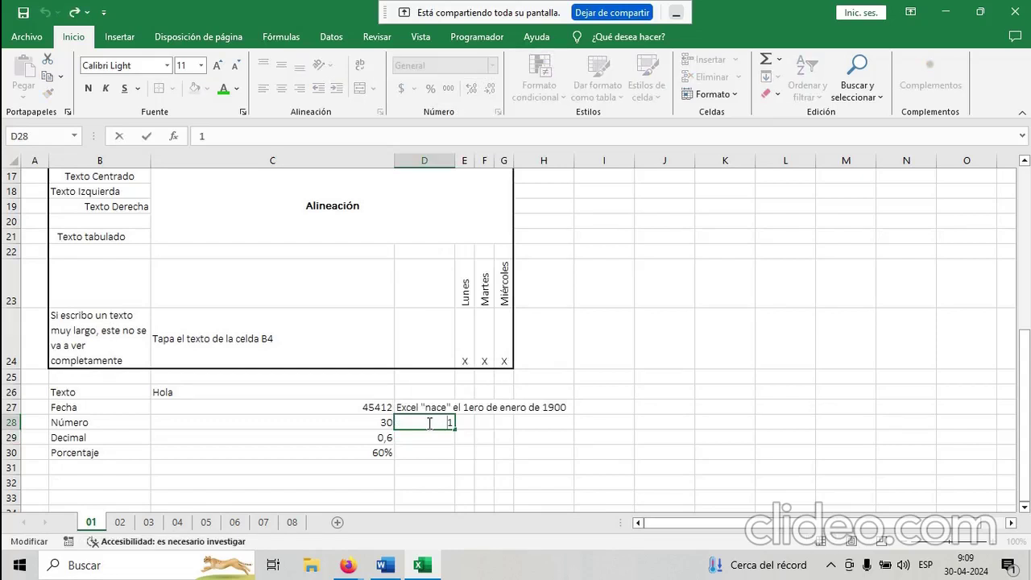
click(463, 444)
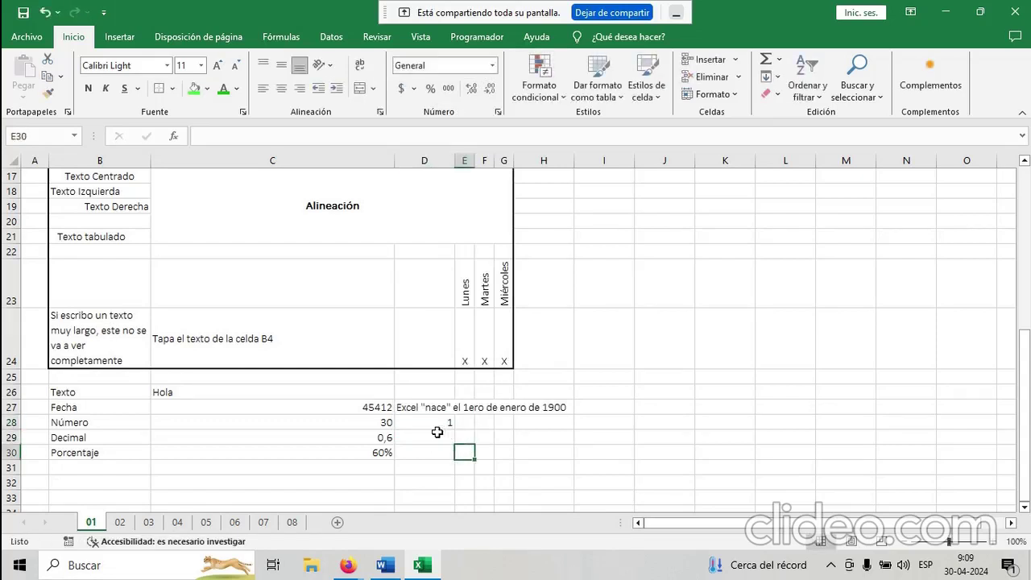
Replace the value in D28 with 30 and apply the Fecha corta format to it.
click(436, 432)
click(437, 419)
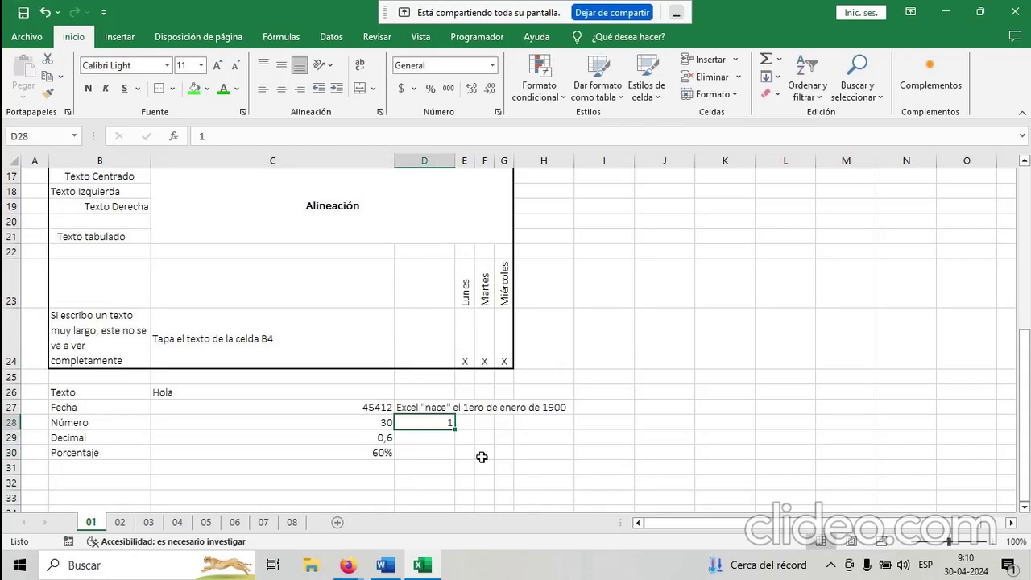
text(30)
key(Return)
key(Up)
click(492, 65)
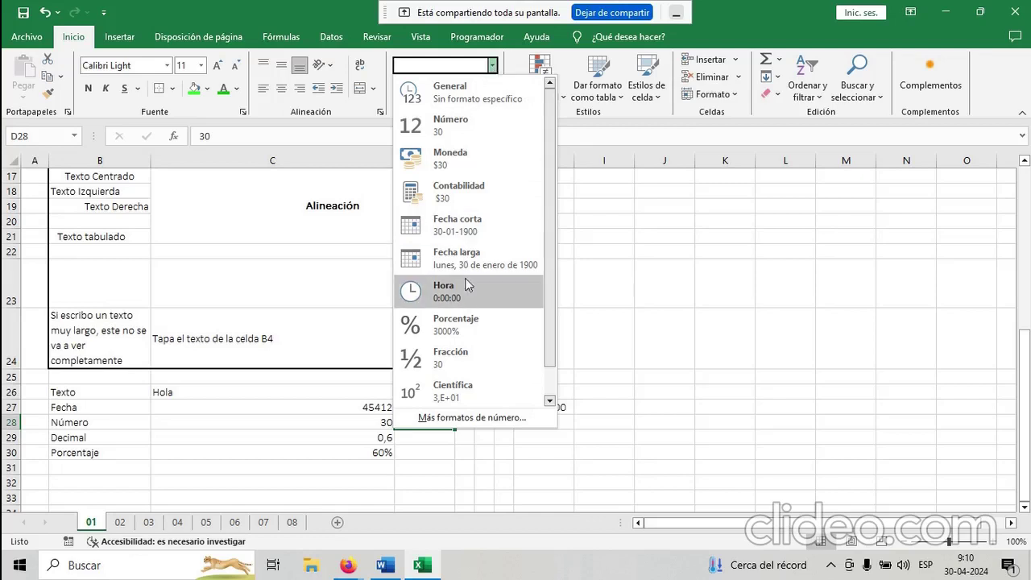
click(465, 224)
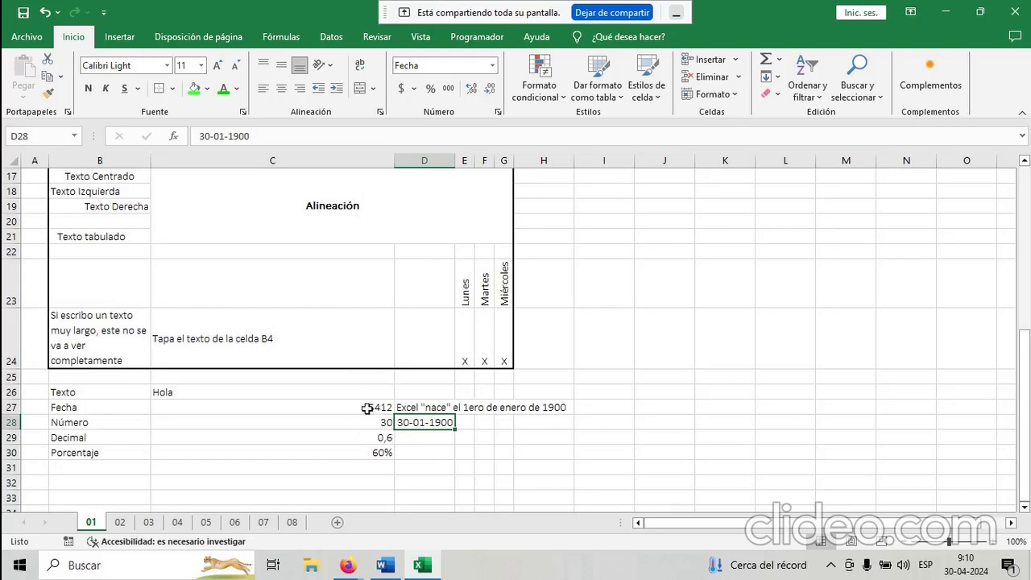
click(458, 447)
click(441, 425)
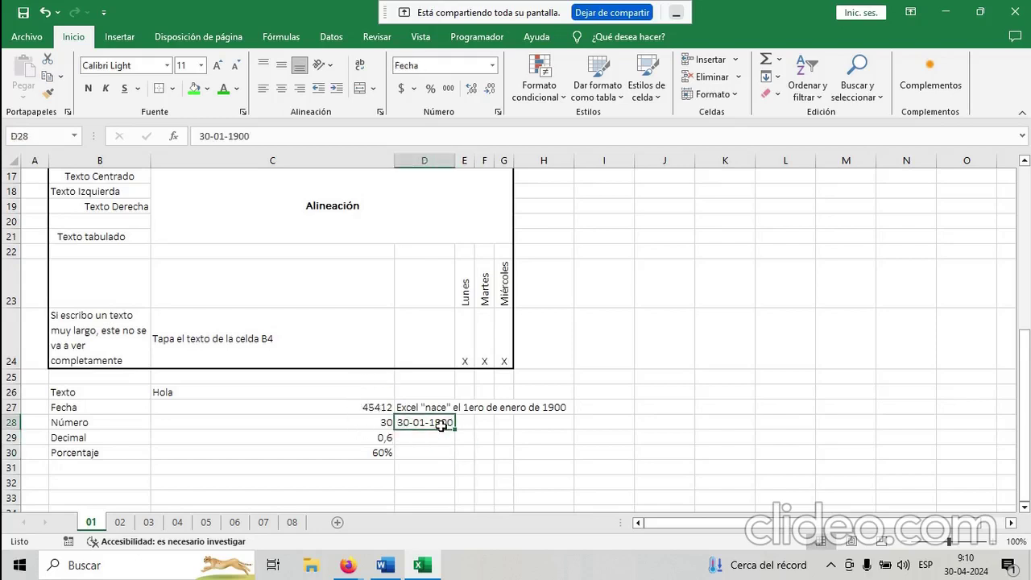
Apply the Número format to the value in C28, beside the "Número" label.
click(348, 427)
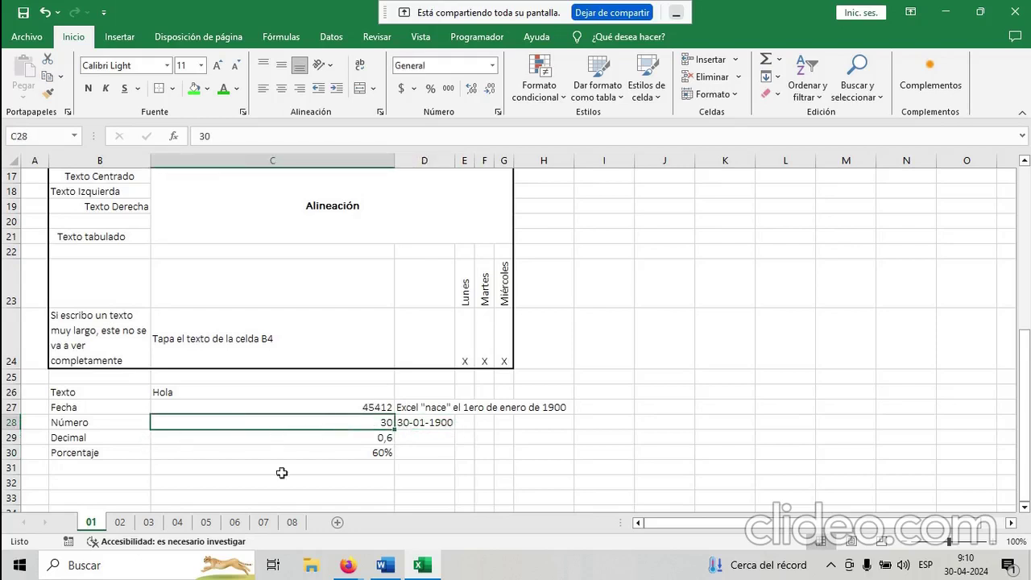
click(494, 66)
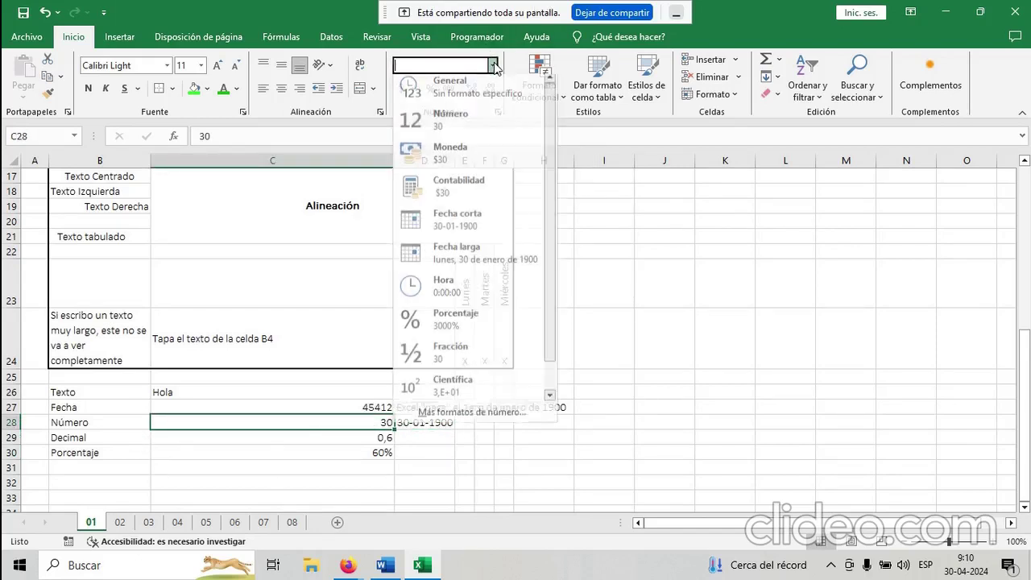
click(446, 129)
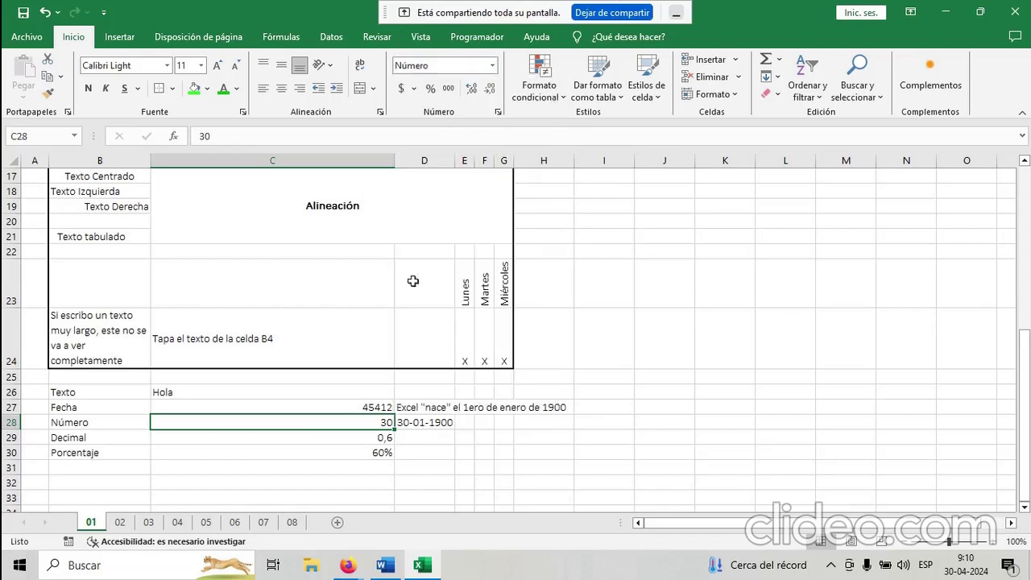
Apply the Número format to the decimal in C29 and set it to show one decimal place.
click(374, 448)
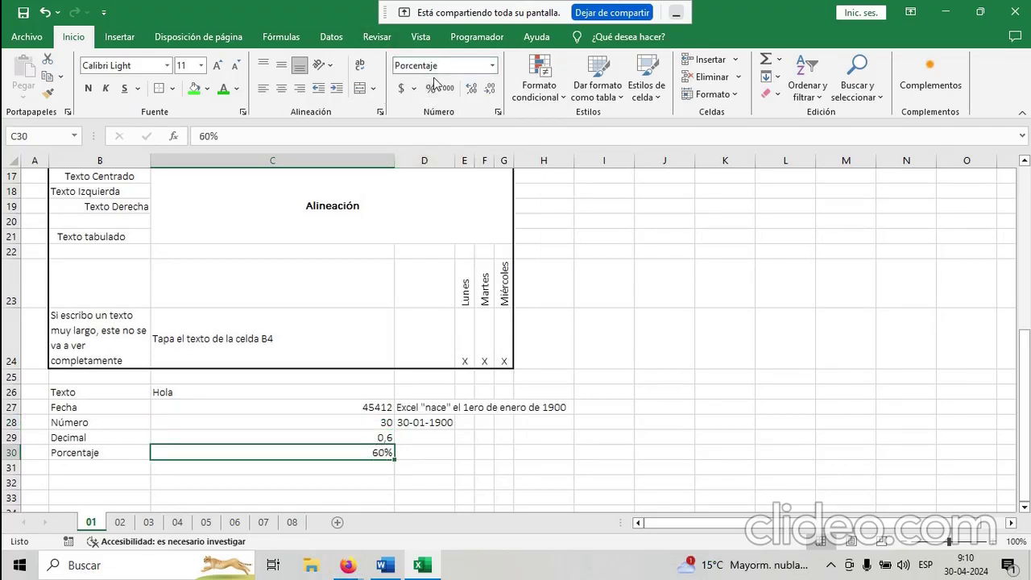
click(374, 438)
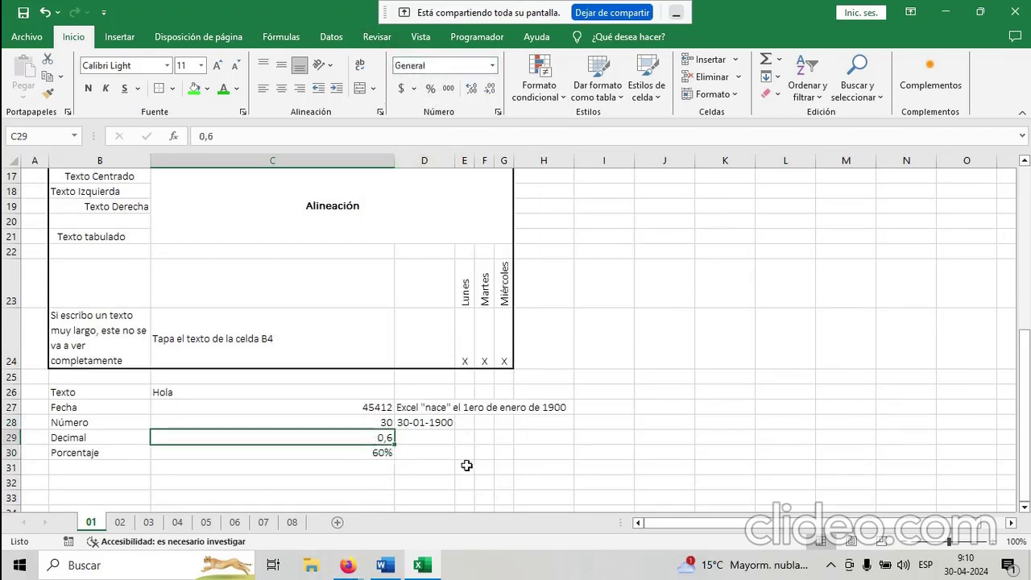
click(492, 66)
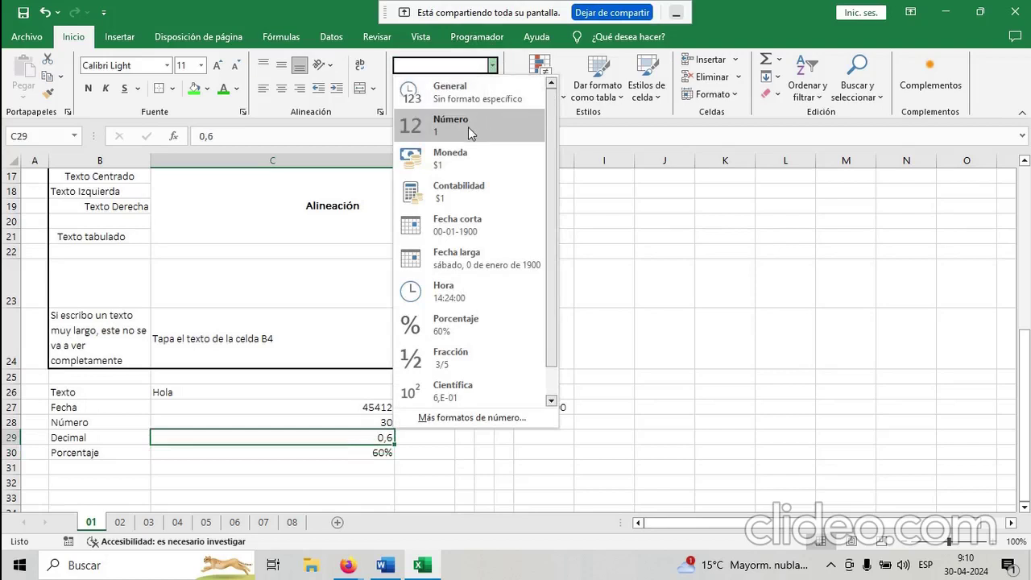
click(461, 131)
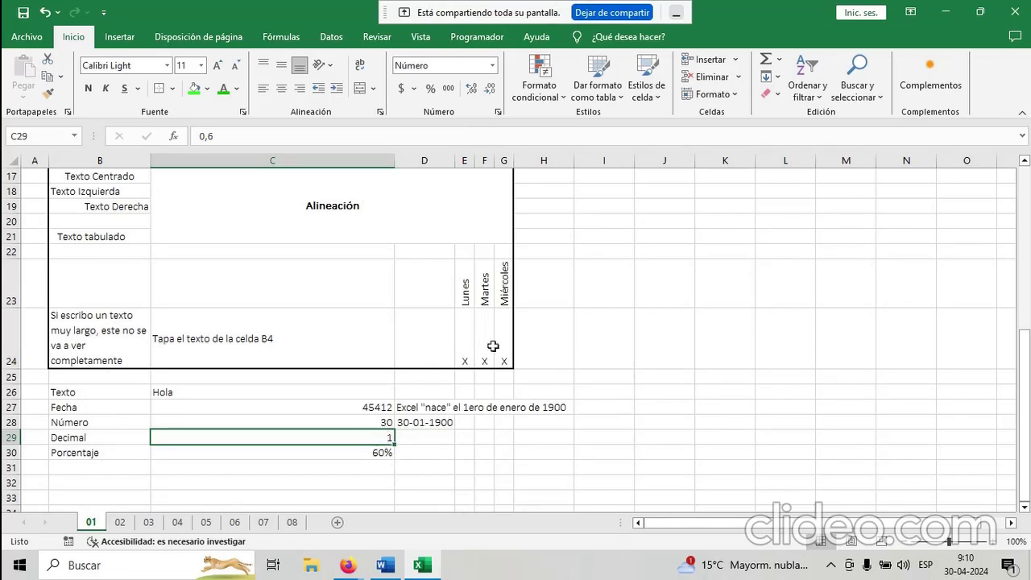
click(472, 90)
click(471, 90)
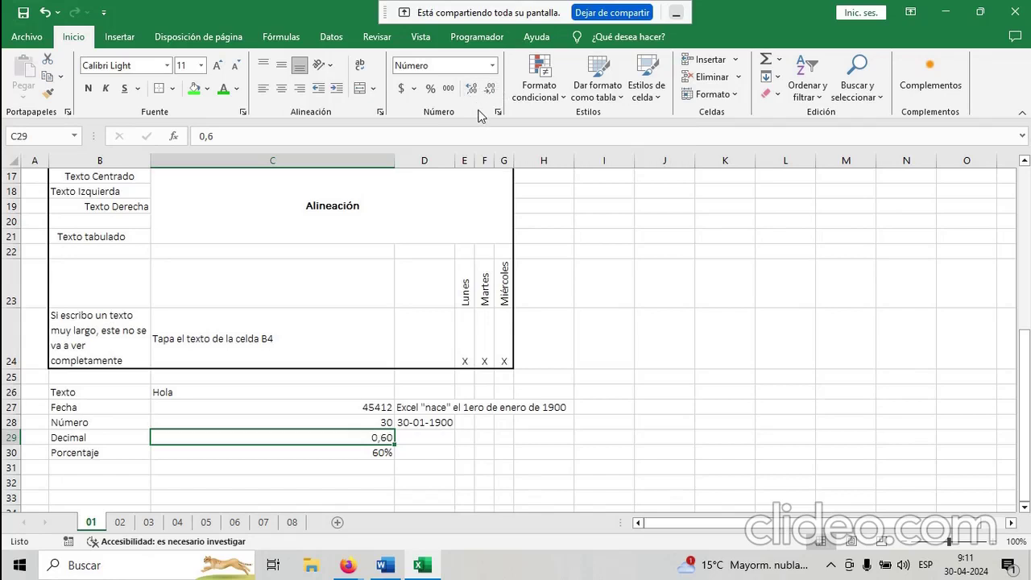
click(491, 90)
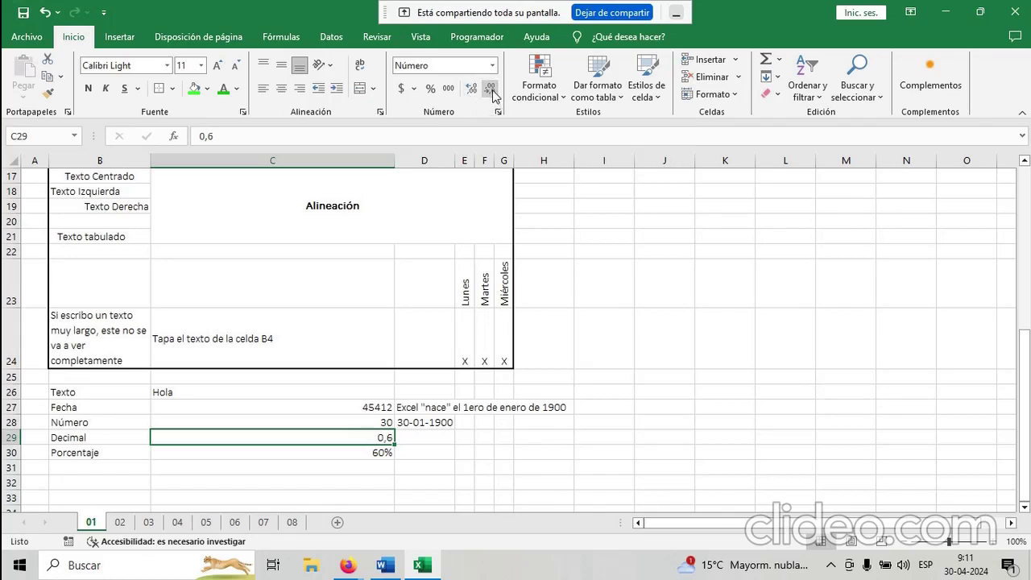
Look over the currency choices of the accounting number format for the empty cell C31.
click(425, 482)
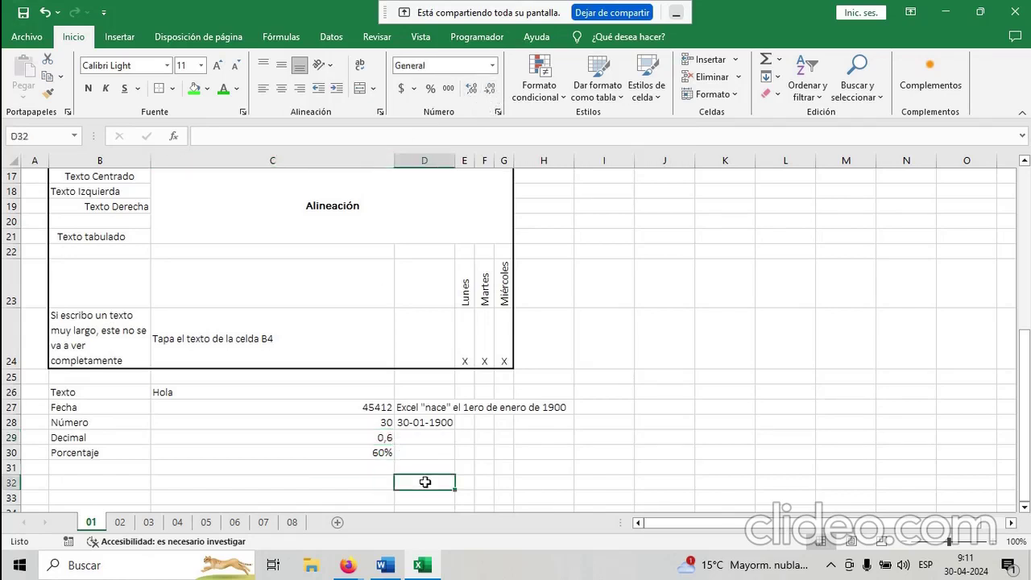
click(197, 471)
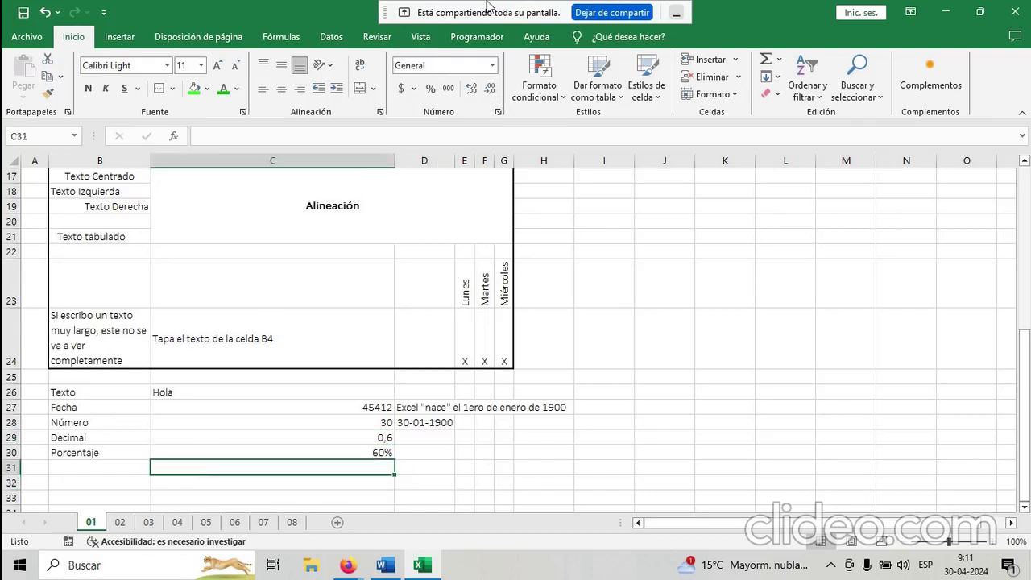
click(414, 88)
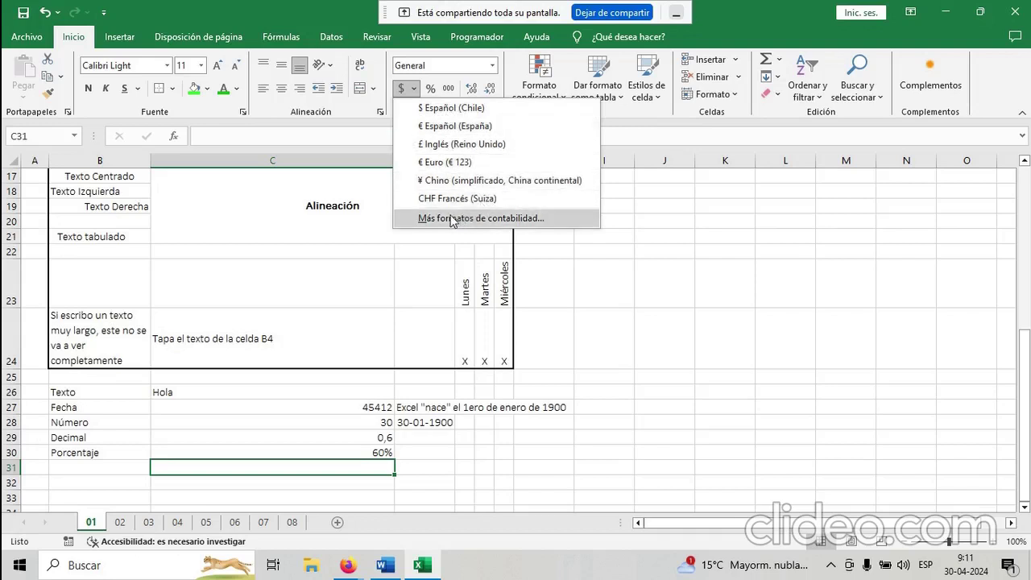
click(441, 107)
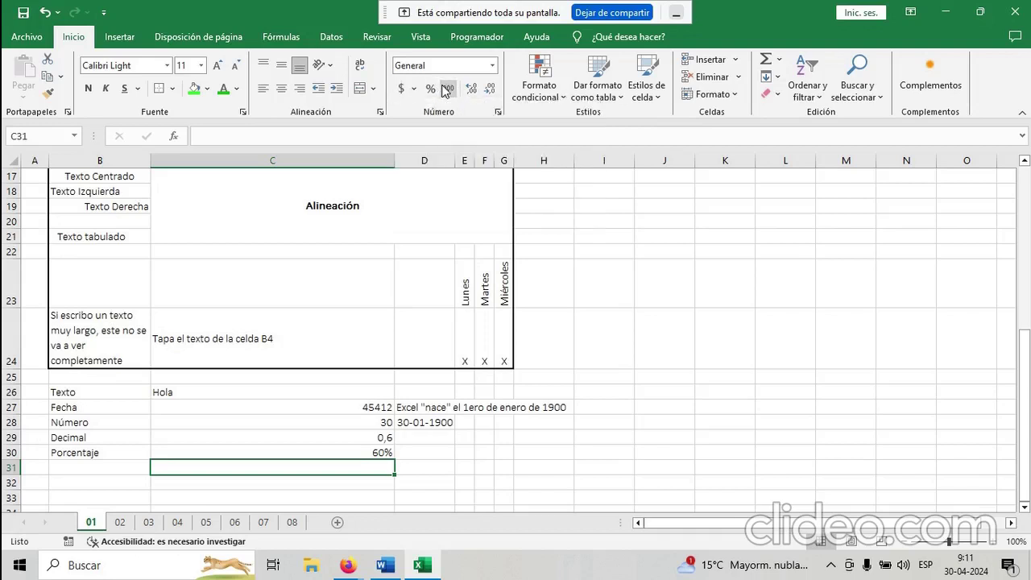
click(234, 481)
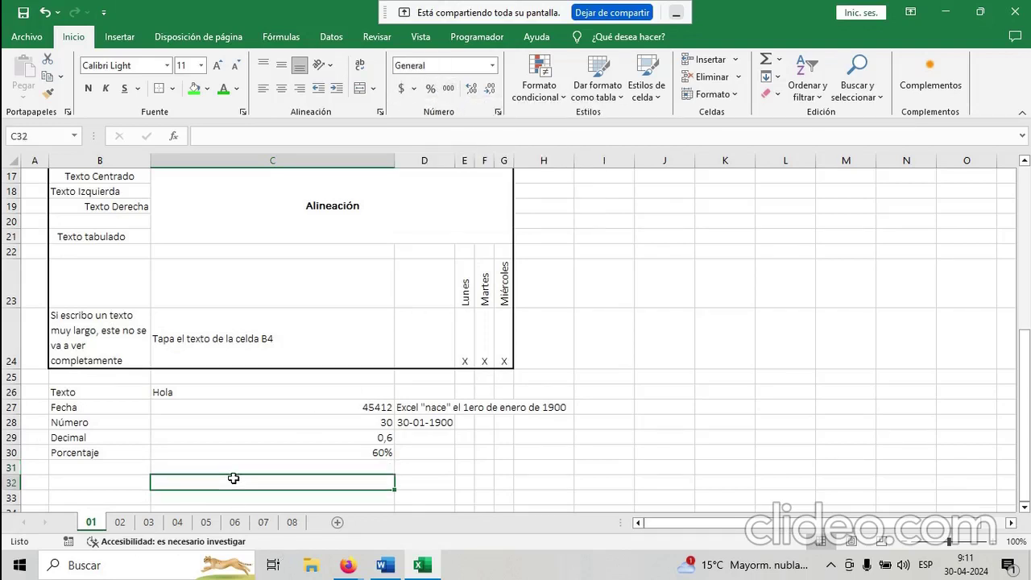
Enter 3000 in C31 and apply the thousands separator style to it.
double_click(294, 463)
text(3000)
key(Return)
click(353, 465)
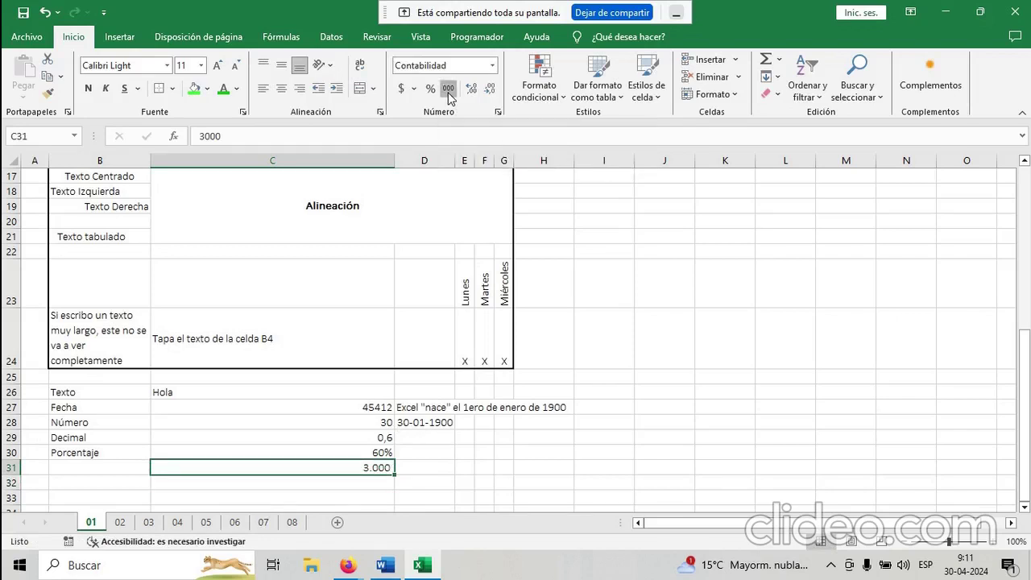
Enter 3000 in C33 and apply the thousands separator style to it.
click(359, 499)
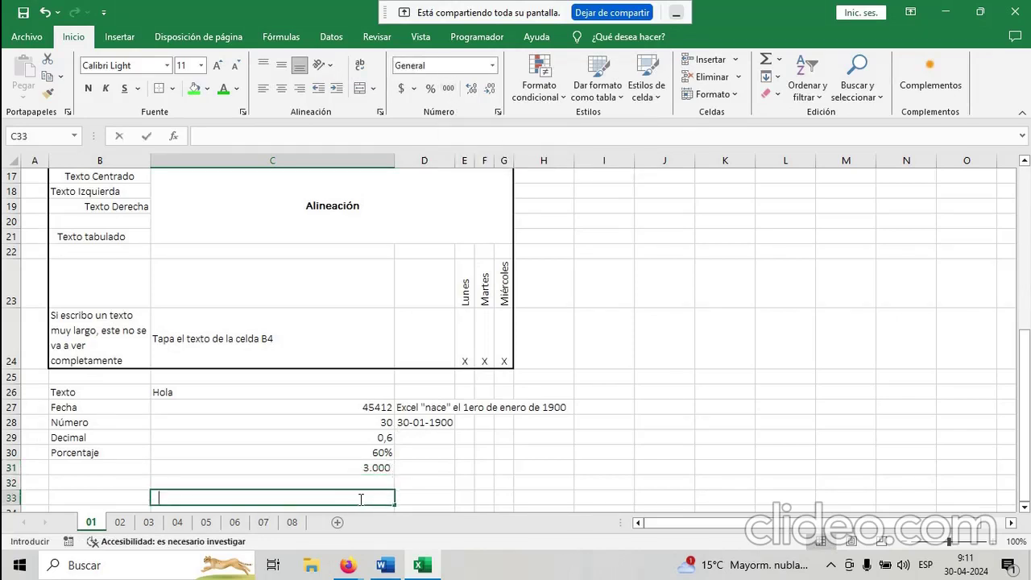
text(3000)
key(Return)
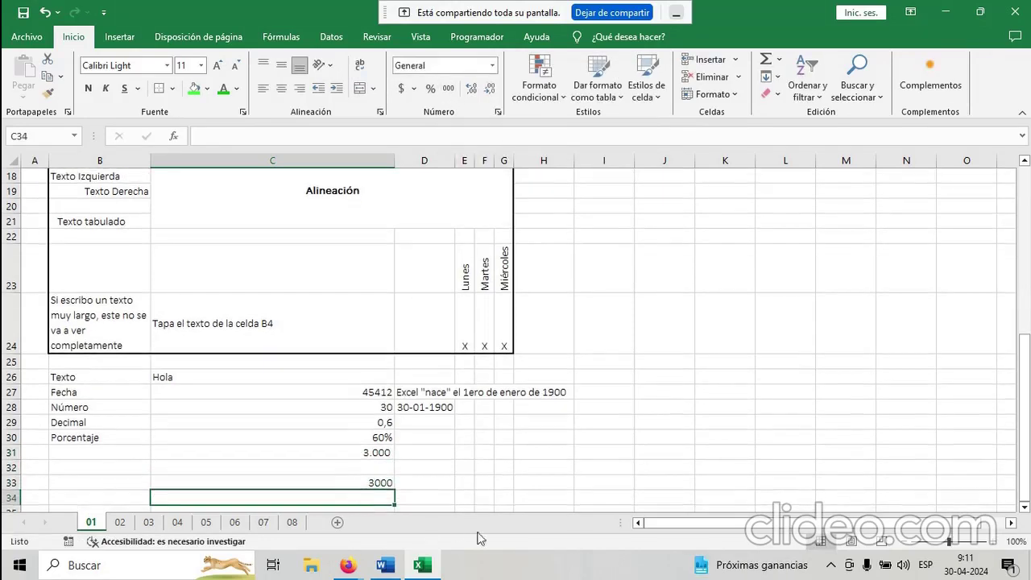
click(377, 483)
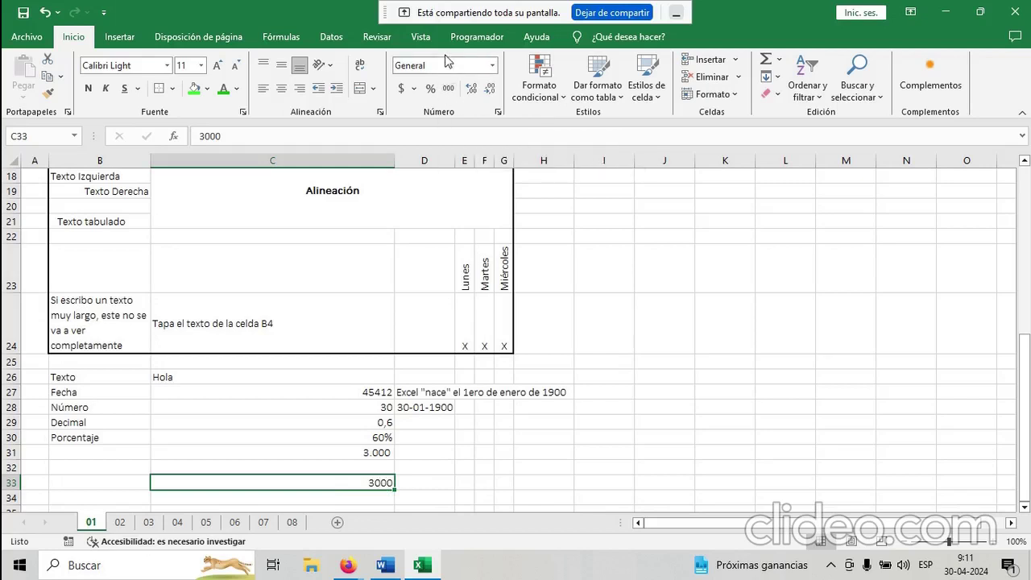
click(449, 91)
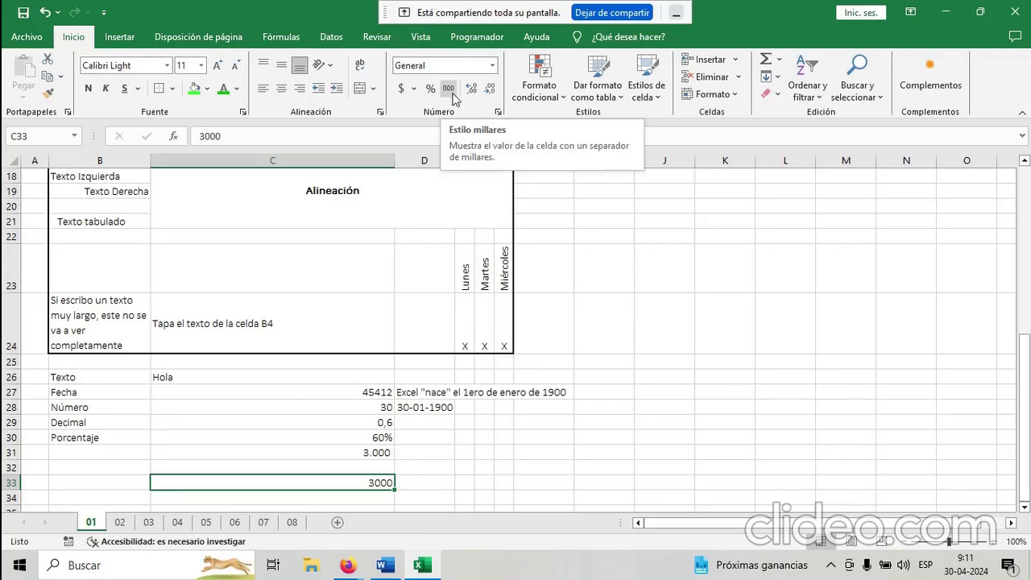
click(451, 91)
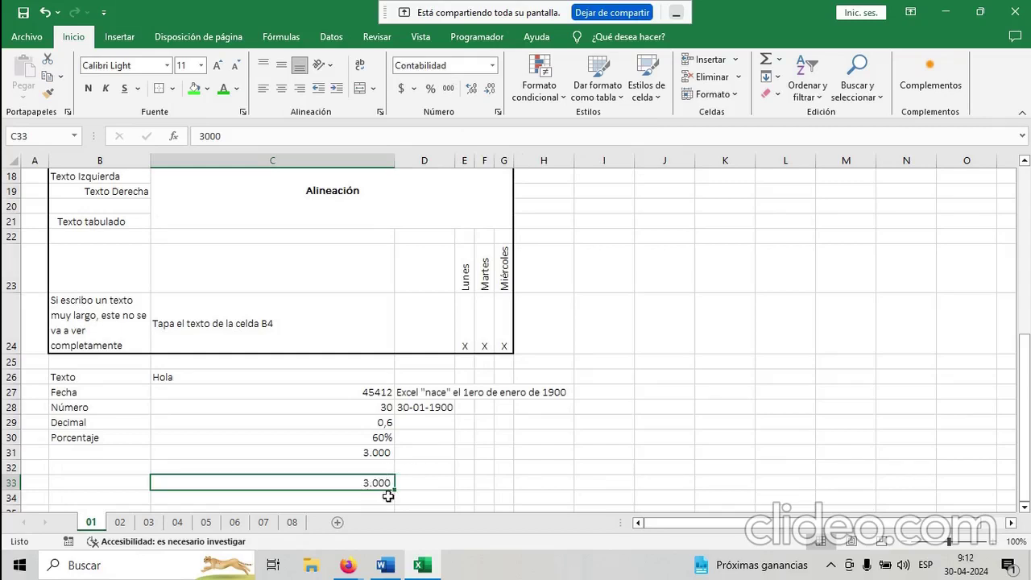
Clear the contents of C33 and return to the thousands-formatted value in C31.
key(Delete)
key(Up)
key(Up)
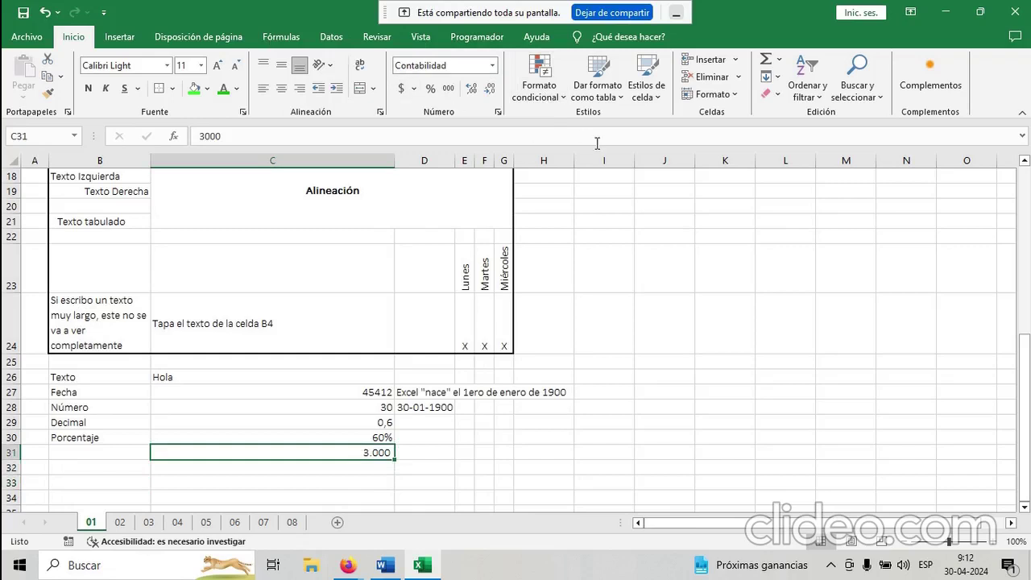
Review how to move around the grid by changing the active cell among C9 to E12 near the "Celda Encerrada" example.
click(118, 440)
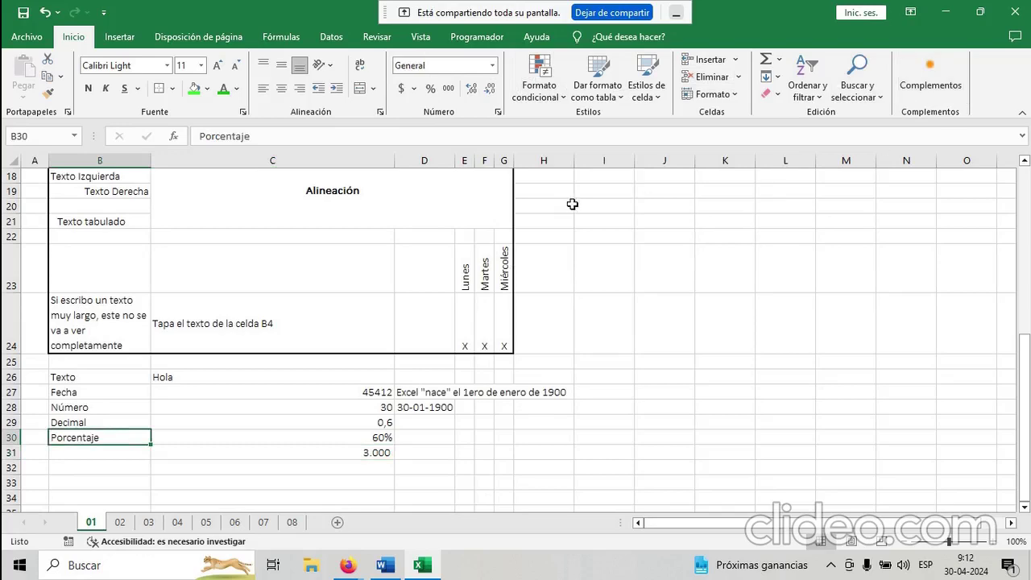
scroll(572, 204, up, 6)
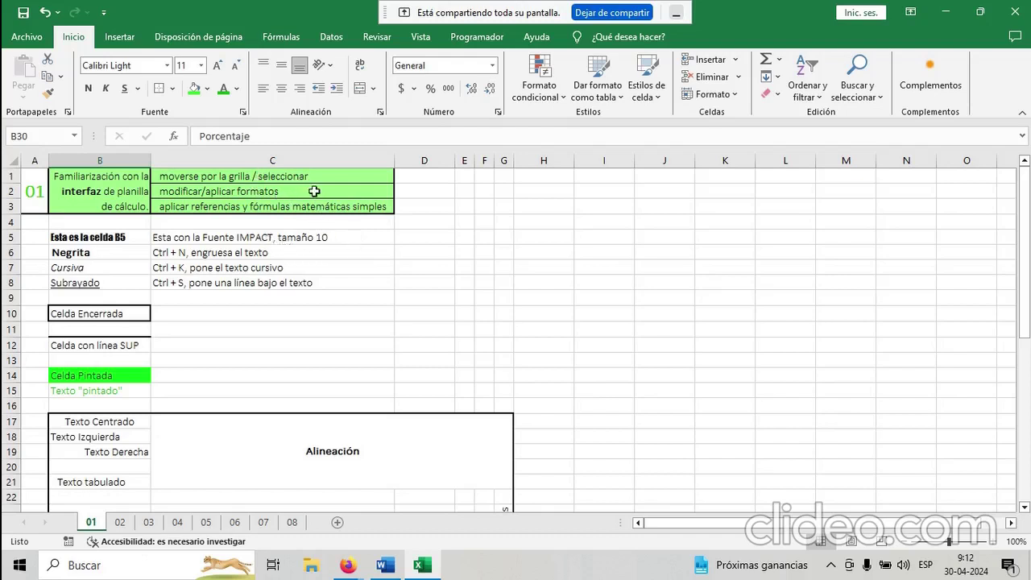
click(271, 347)
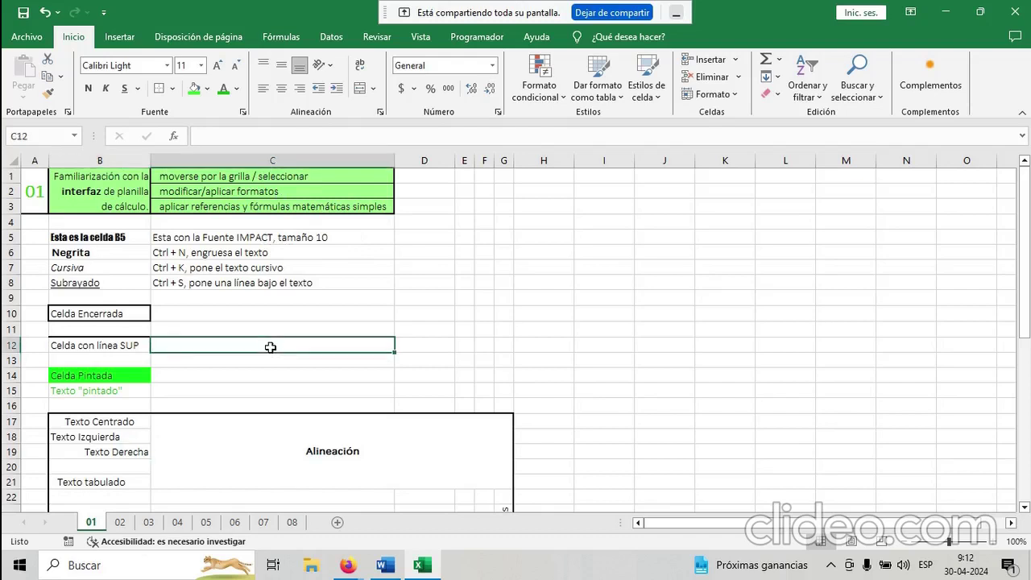
click(275, 330)
click(276, 314)
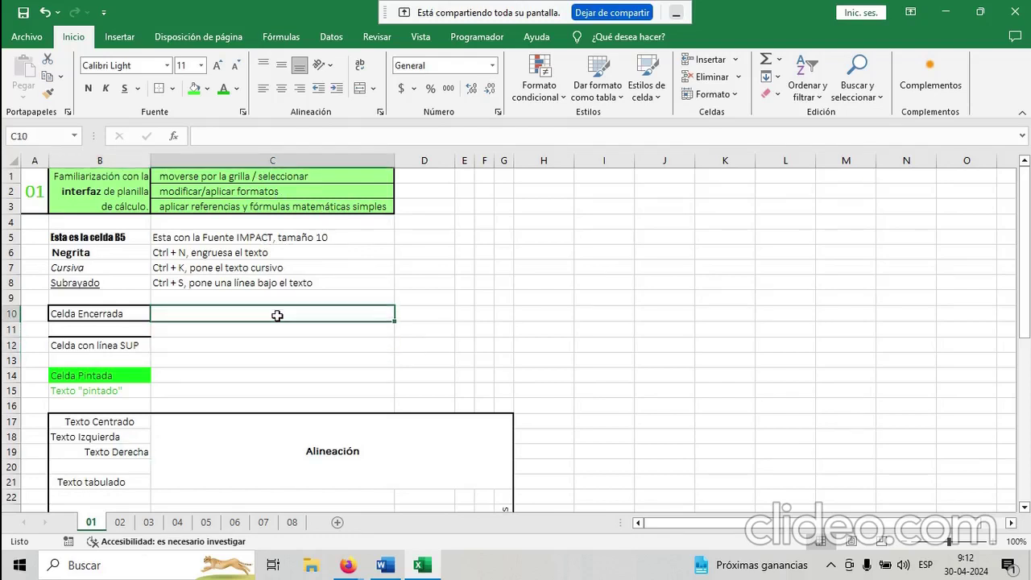
key(Down)
key(Down)
key(Right)
key(Right)
key(Up)
key(Up)
key(Up)
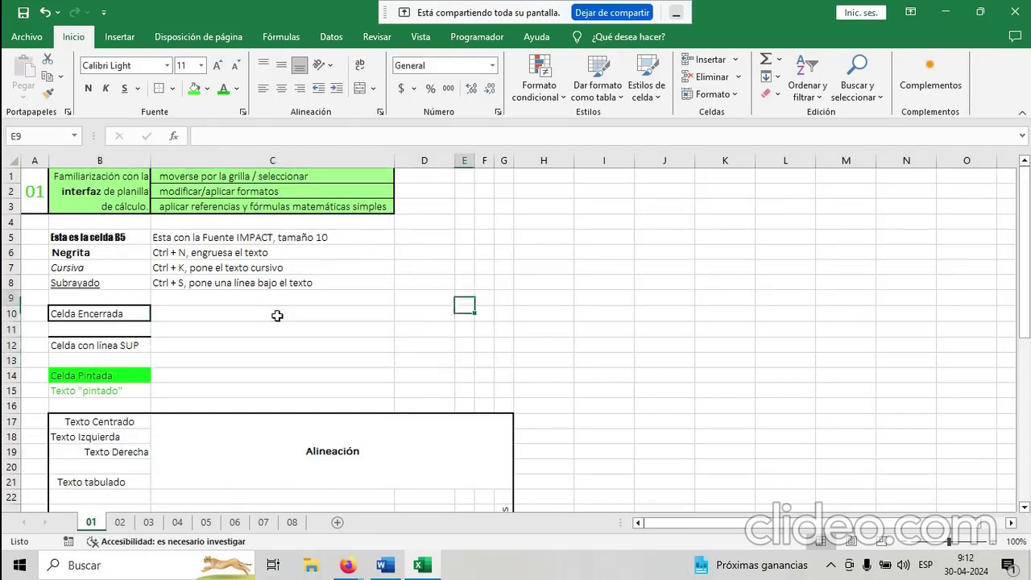
key(Left)
key(Left)
key(Left)
key(Down)
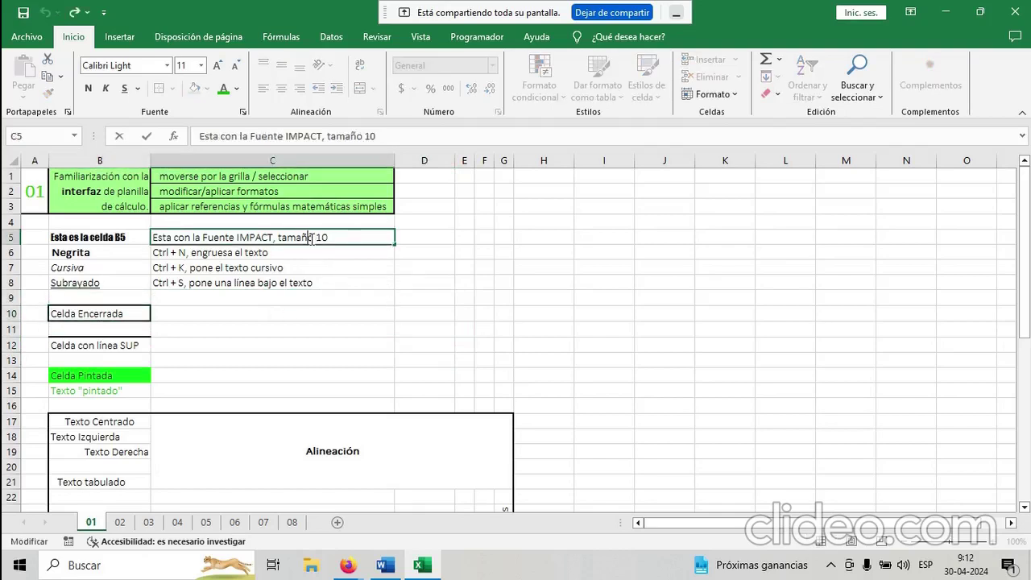
Examine cell editing on the descriptions in C5, C6 and C8 without altering their text, then look at the topic in C3.
key(Return)
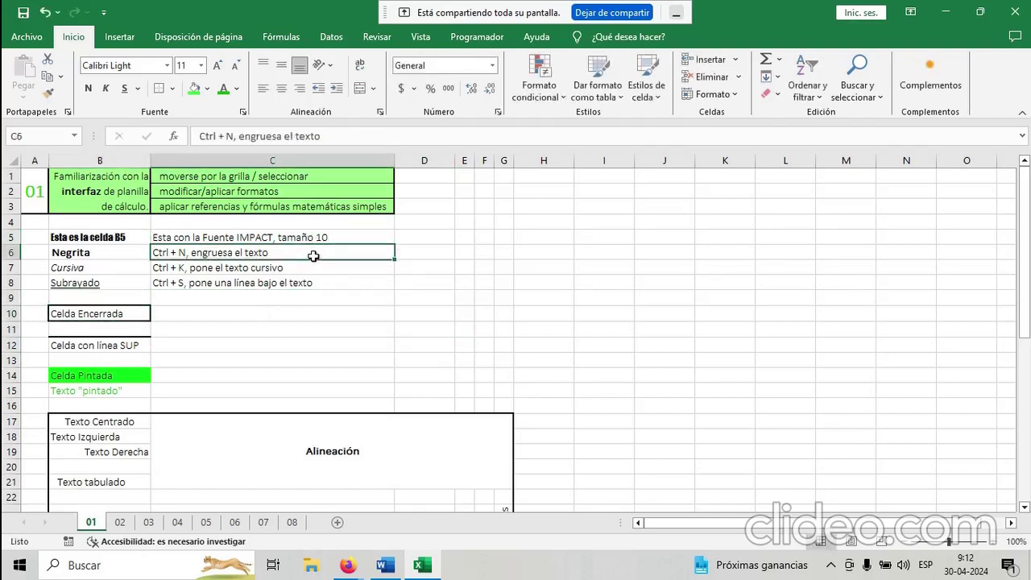
double_click(313, 256)
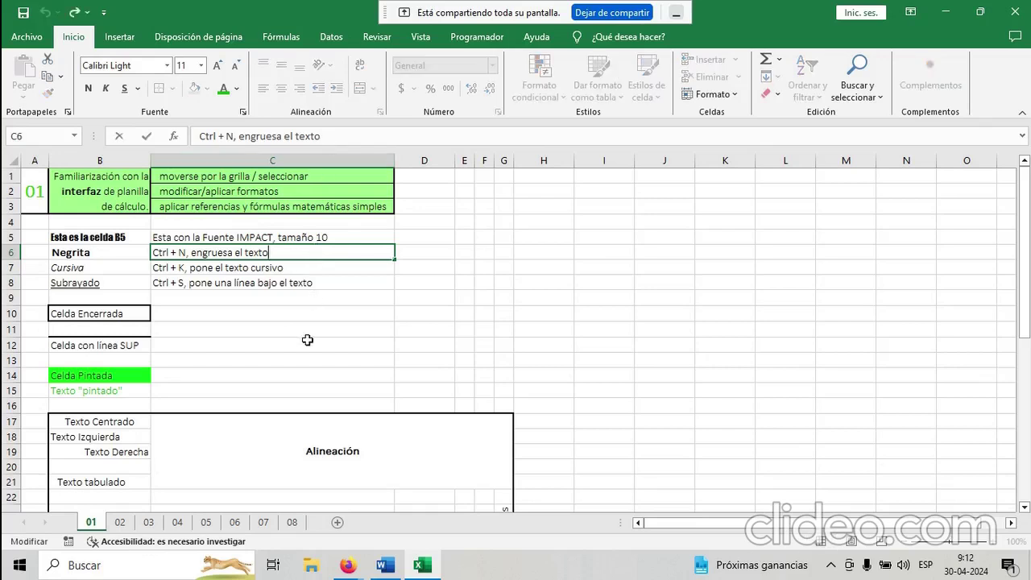
click(303, 282)
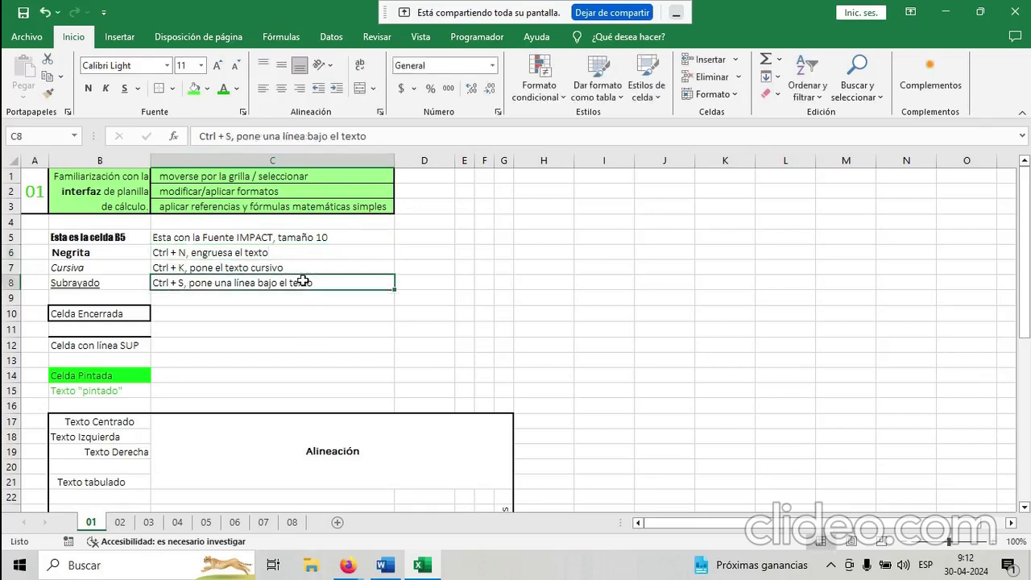
click(384, 137)
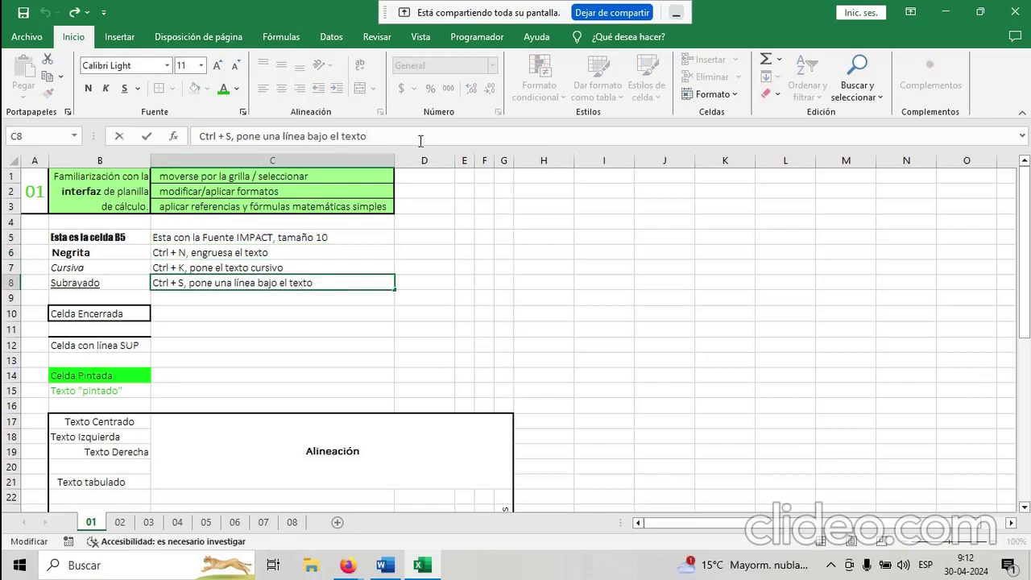
click(318, 298)
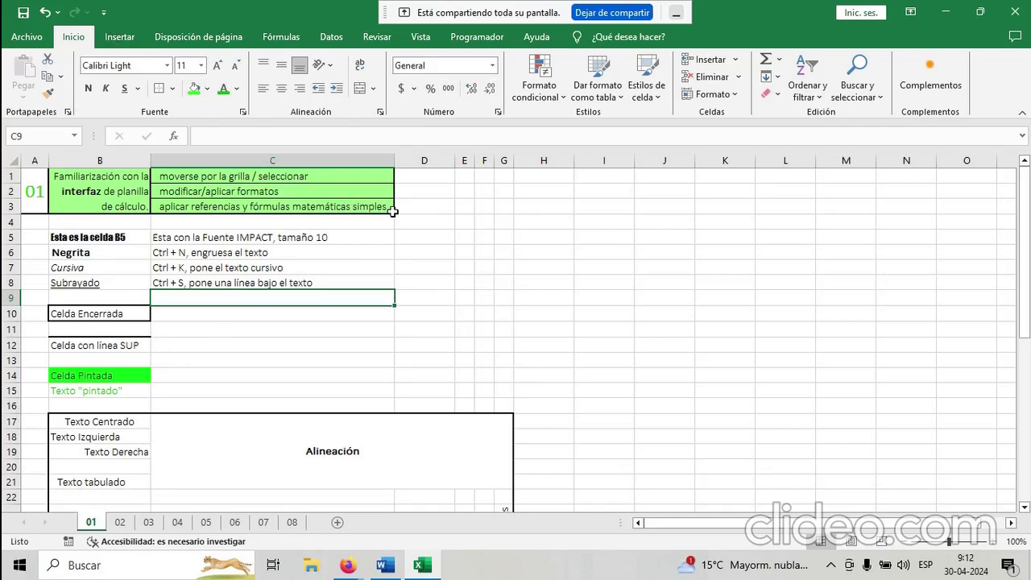
click(353, 207)
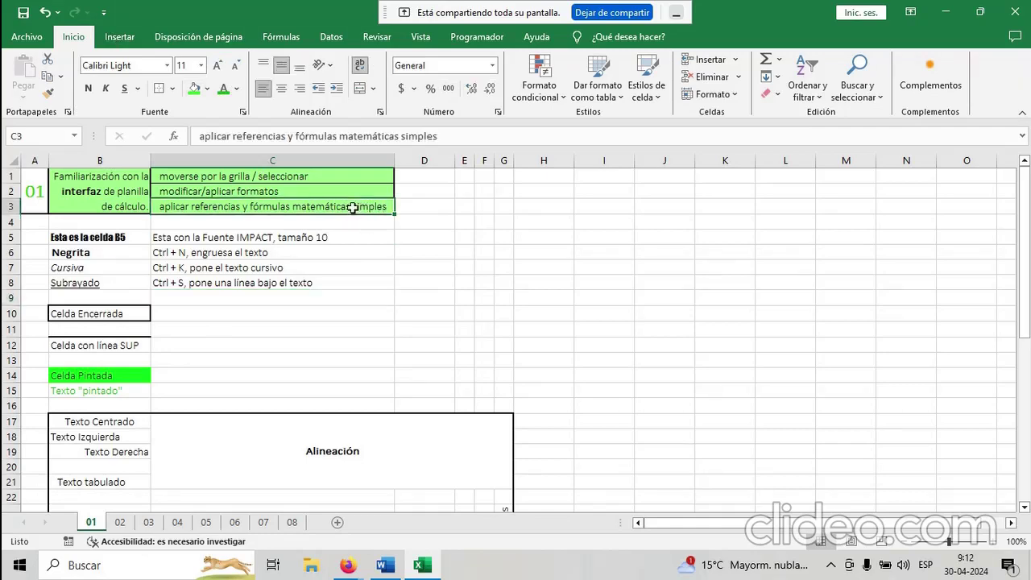
Enter the labels "Número 1" in B33 and "Número 2" in B34, below the number format examples.
scroll(321, 304, down, 5)
scroll(320, 305, down, 5)
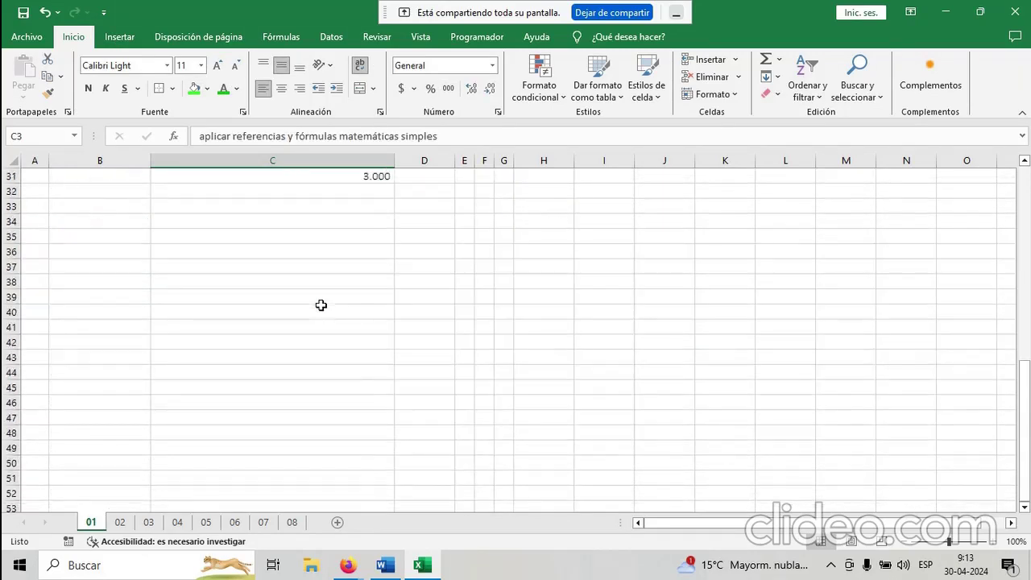
scroll(320, 304, up, 4)
scroll(320, 305, down, 3)
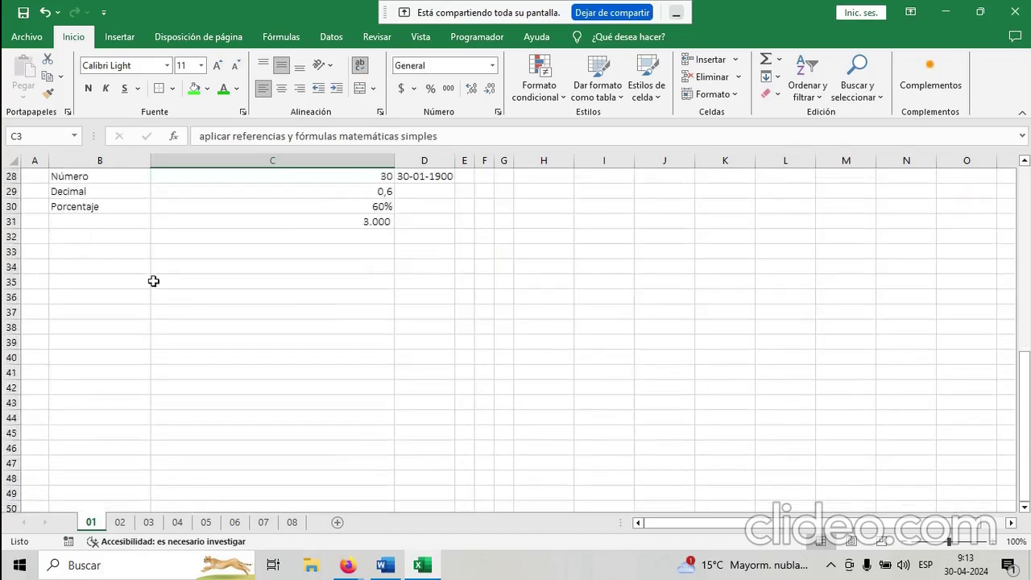
click(129, 253)
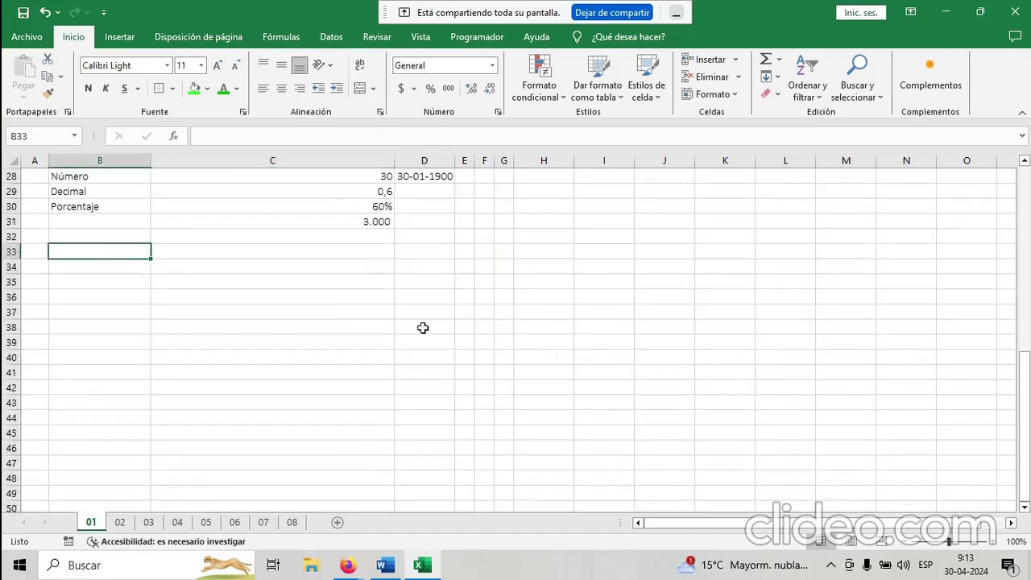
text(Numo)
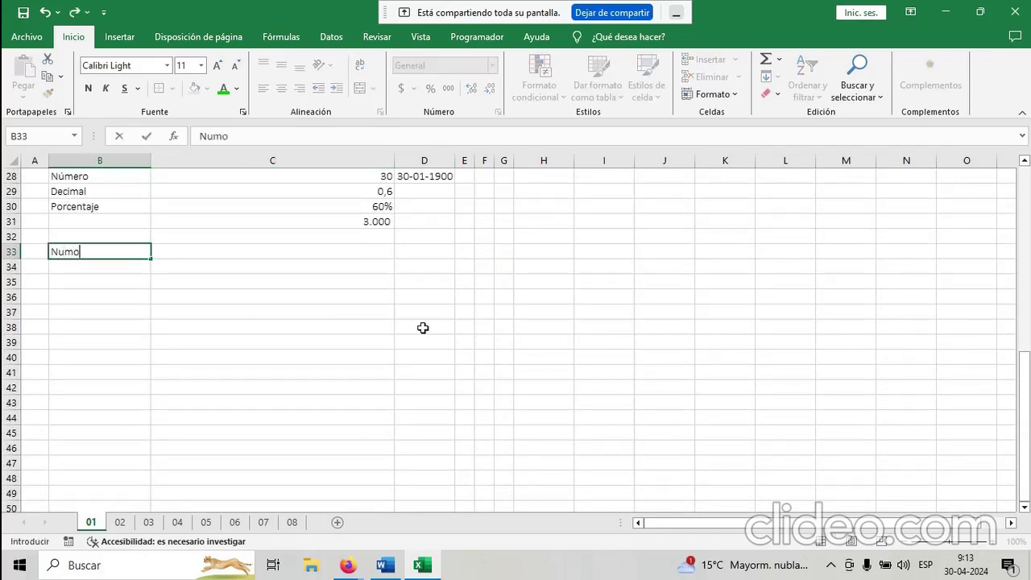
key(BackSpace)
key(BackSpace)
text(úme)
key(Return)
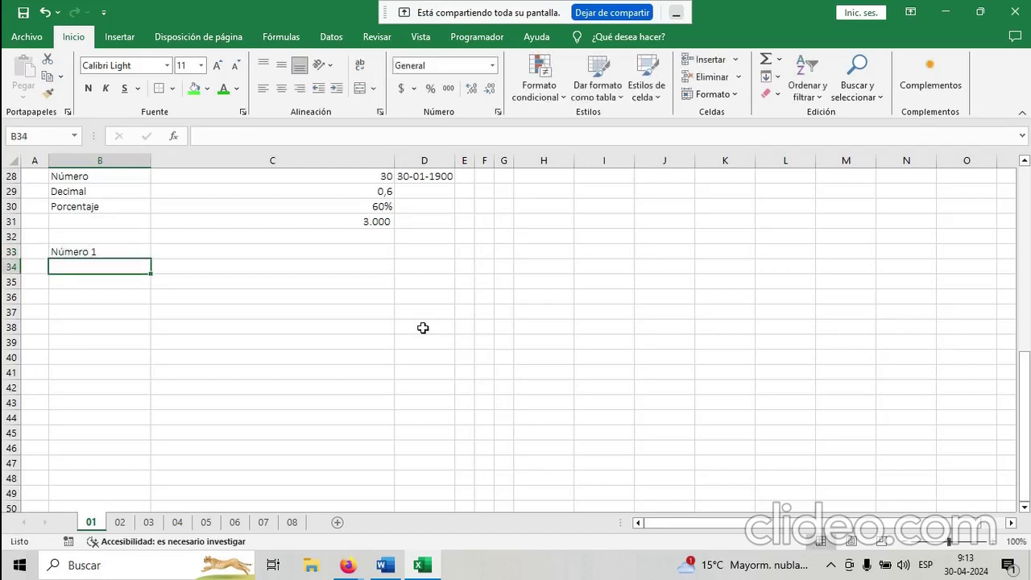
text(Núme)
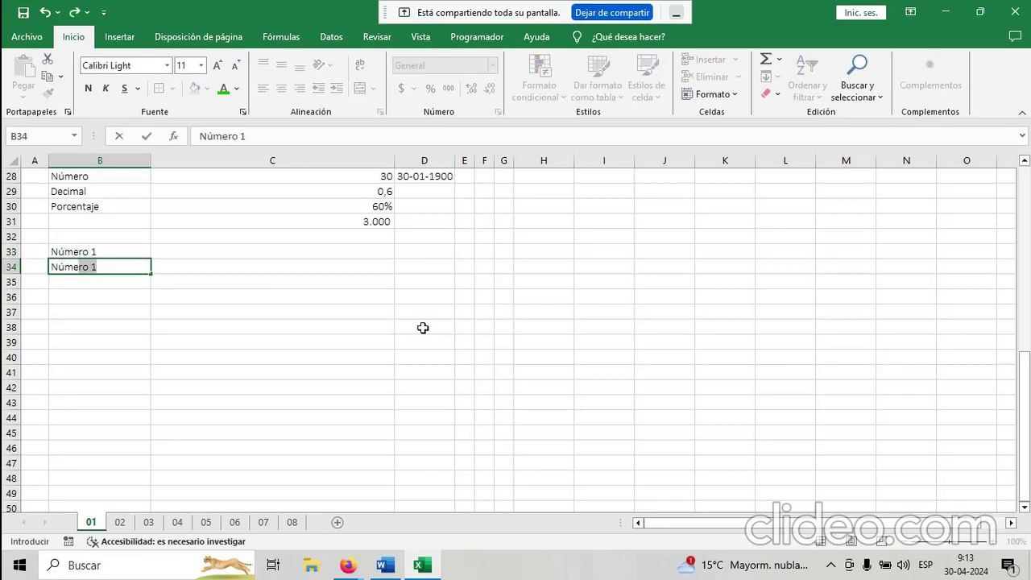
text(ro 2)
key(Return)
Enter 10 in C33 beside "Número 1" and 2 in C34 beside "Número 2".
key(Up)
key(Right)
key(Up)
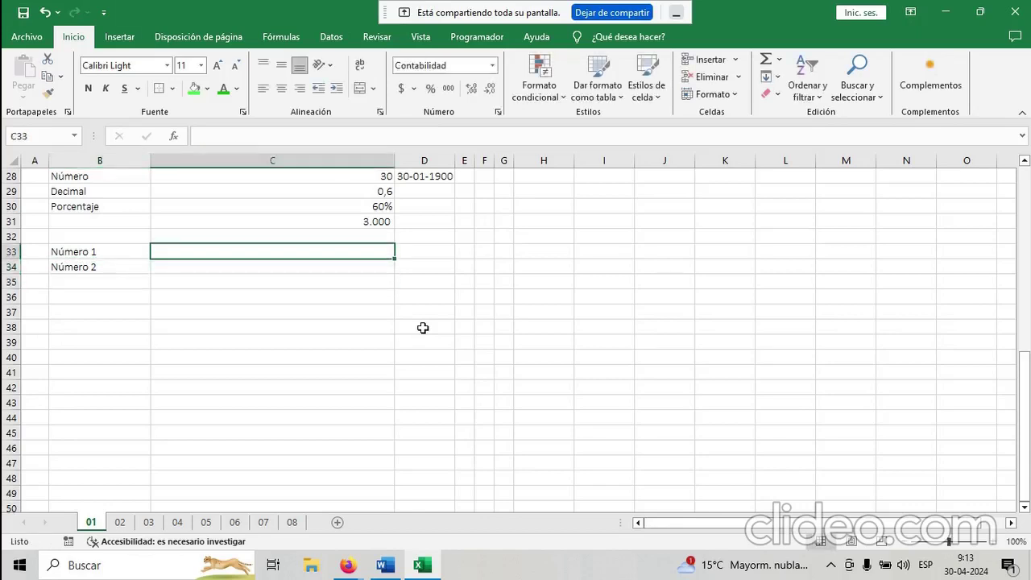
text(10)
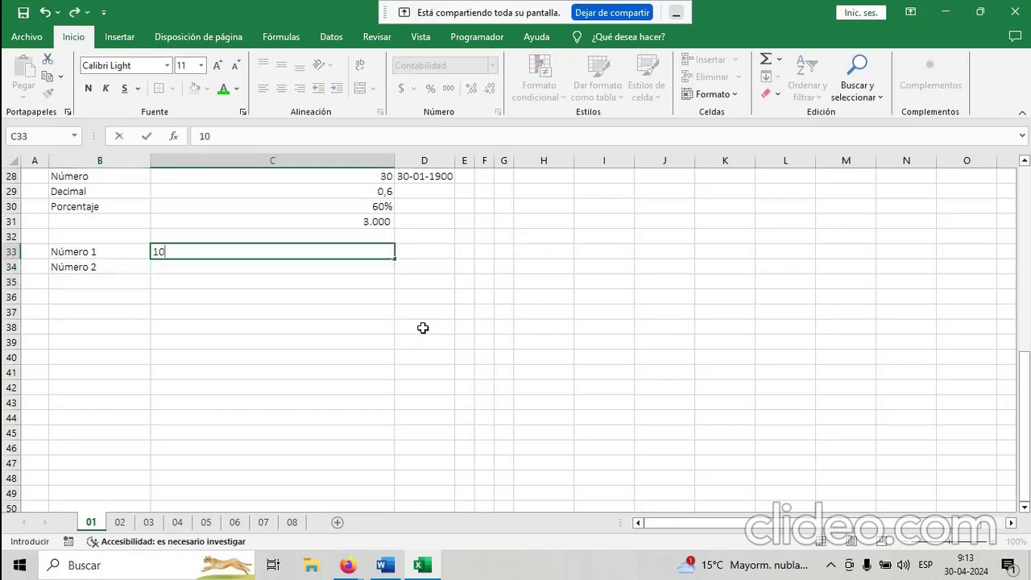
key(Return)
text(2)
key(Return)
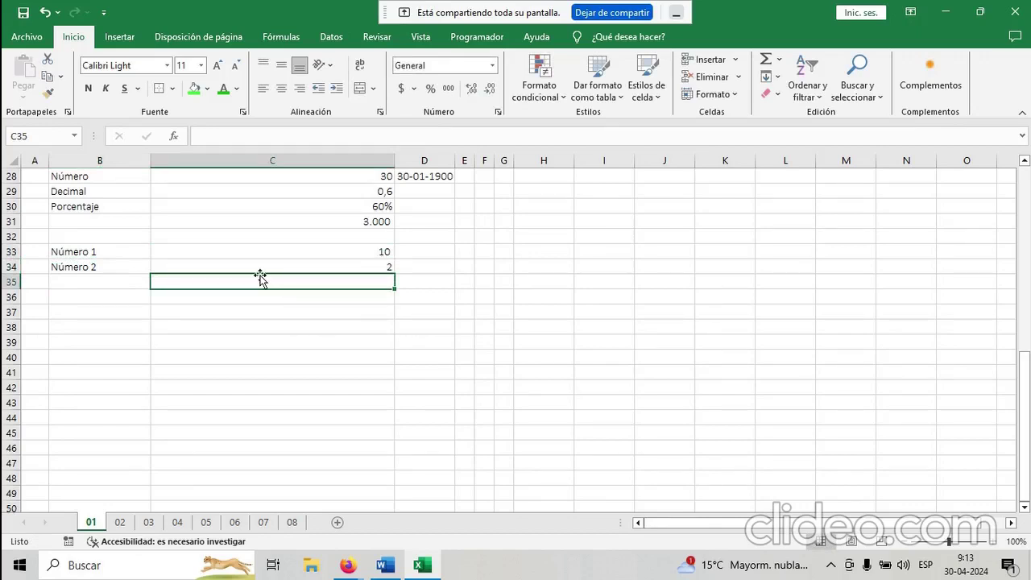
Enter the label "Multiplicar" in B36 and the constant formula =2*10 in C36.
click(125, 294)
text(Multiplicar)
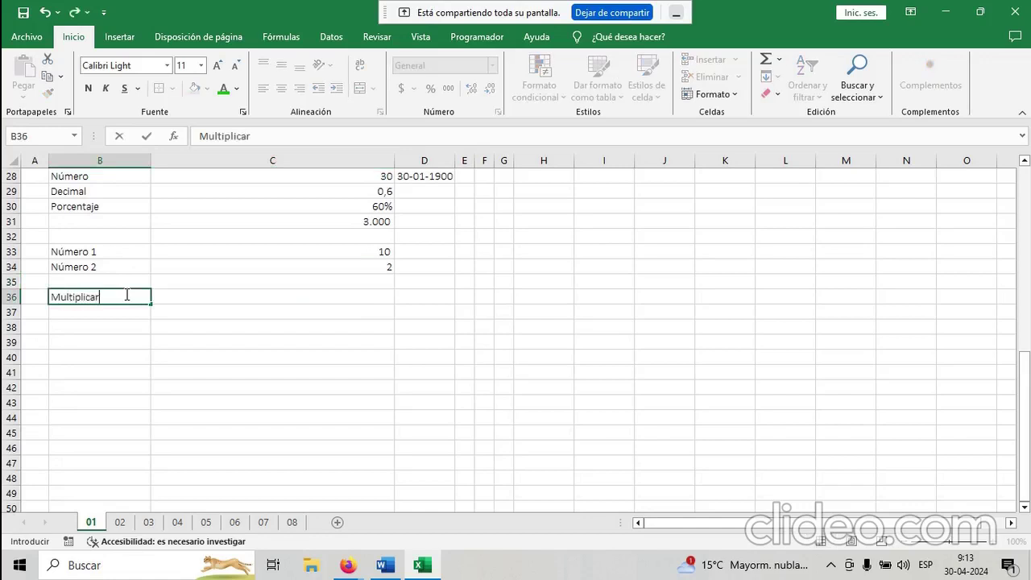
key(Tab)
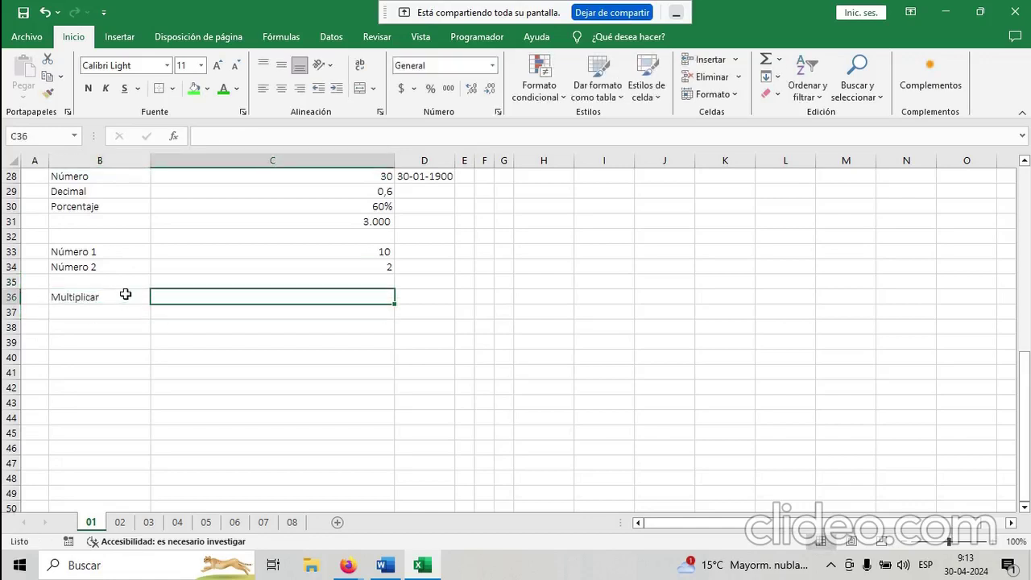
text(=)
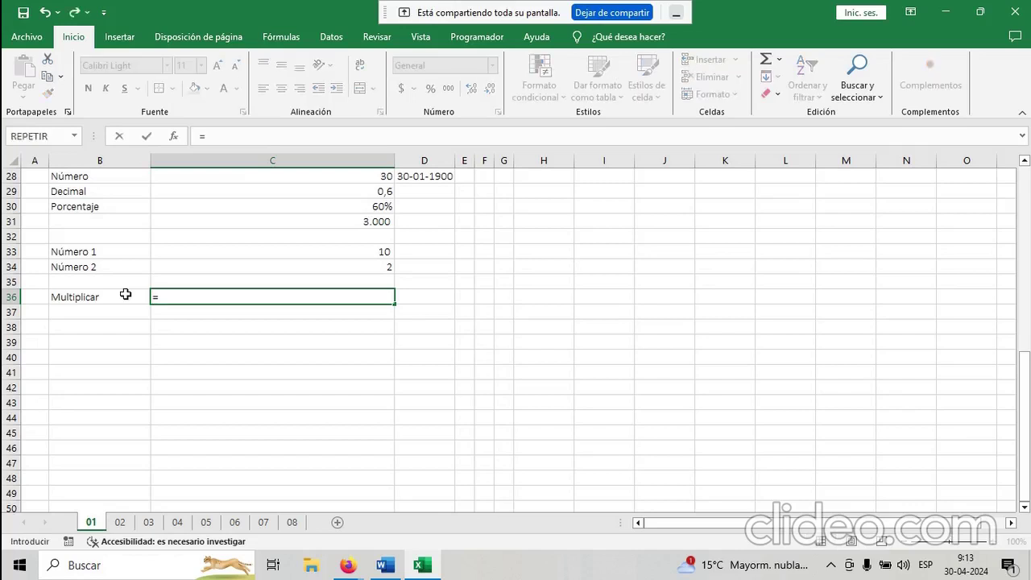
text(2*10)
key(Return)
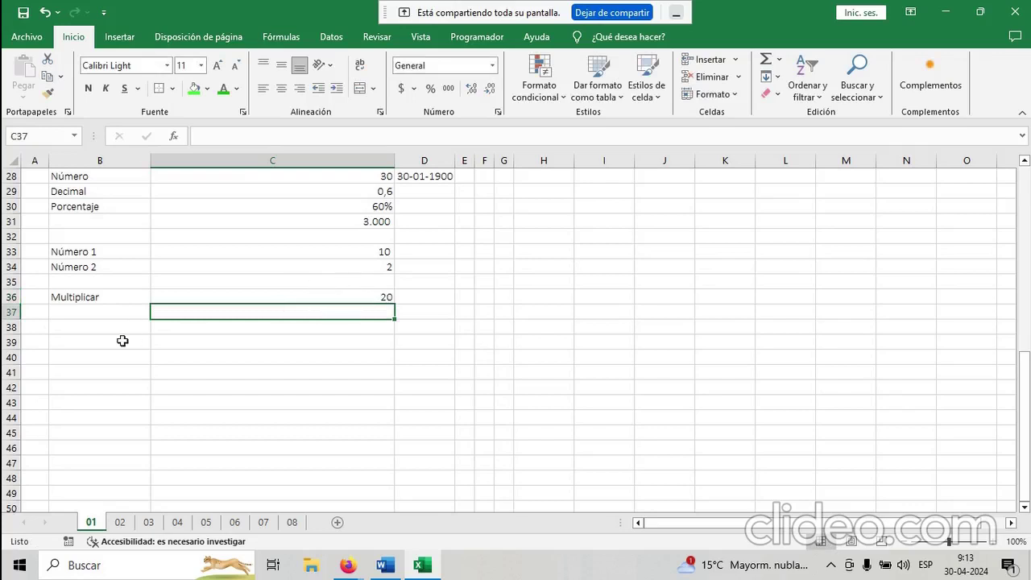
Multiply the two numbers by cell reference in C37 with the formula =C34*C33.
click(106, 311)
click(274, 310)
text(=)
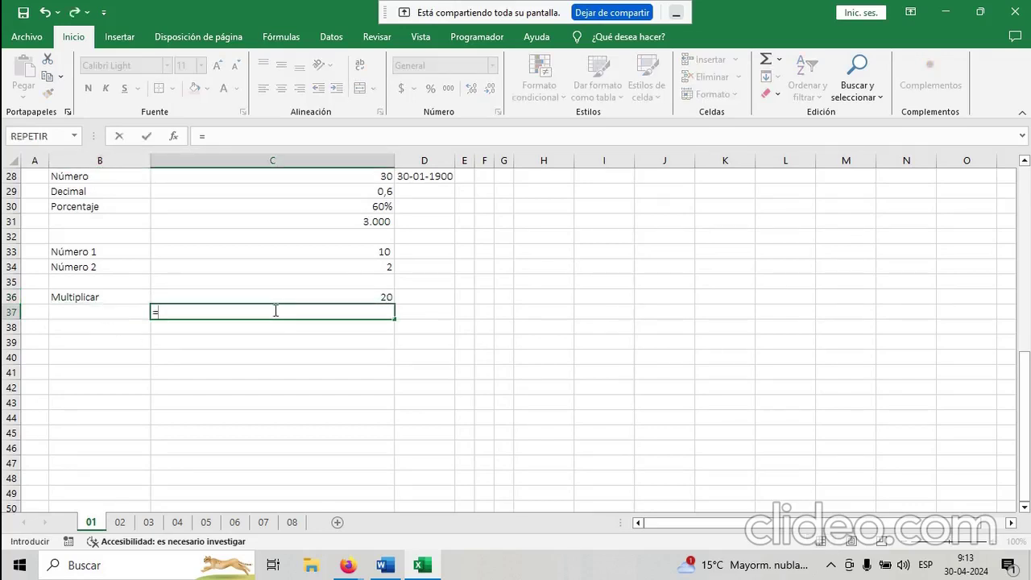
click(360, 266)
text(*)
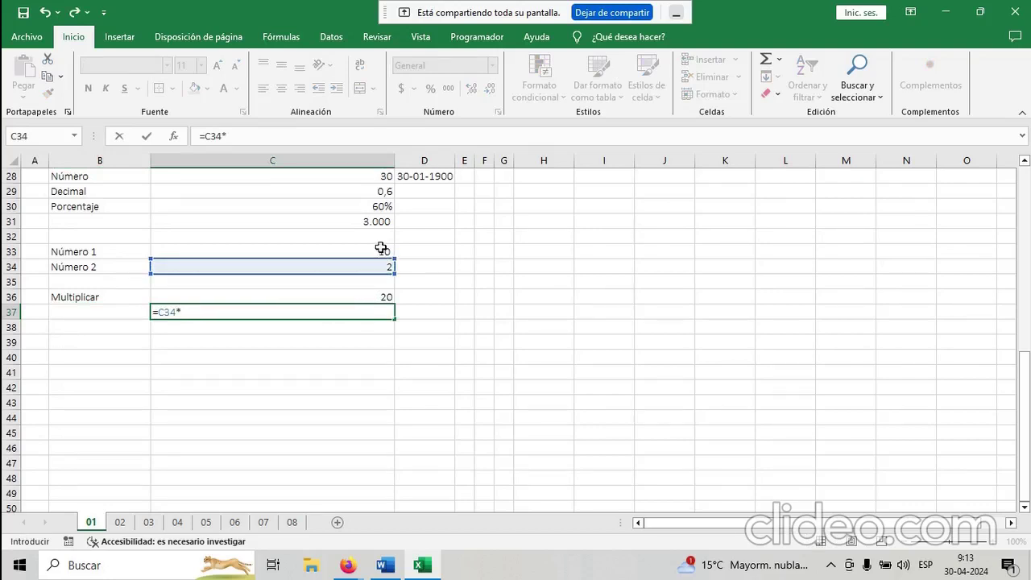
click(381, 248)
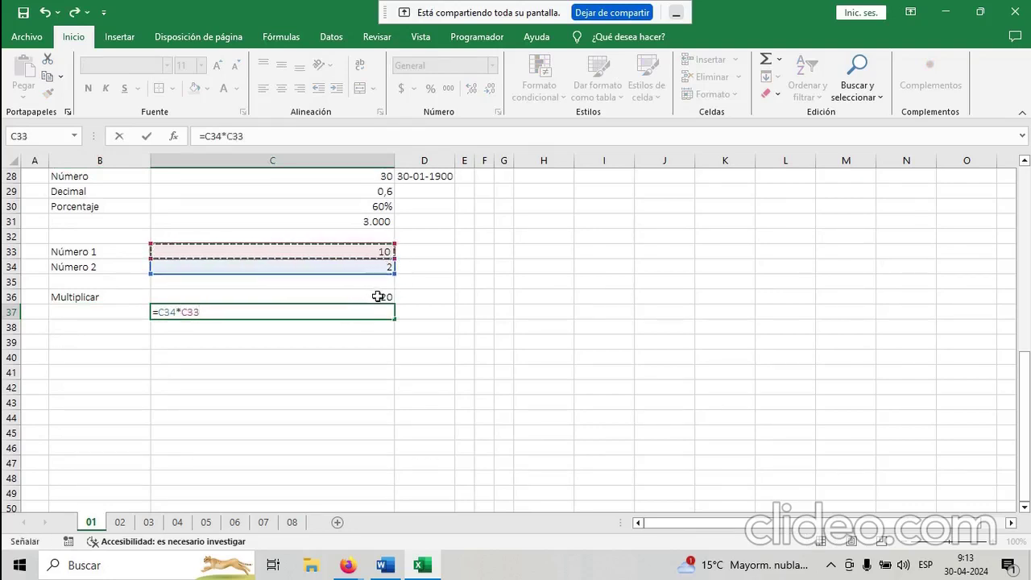
key(Return)
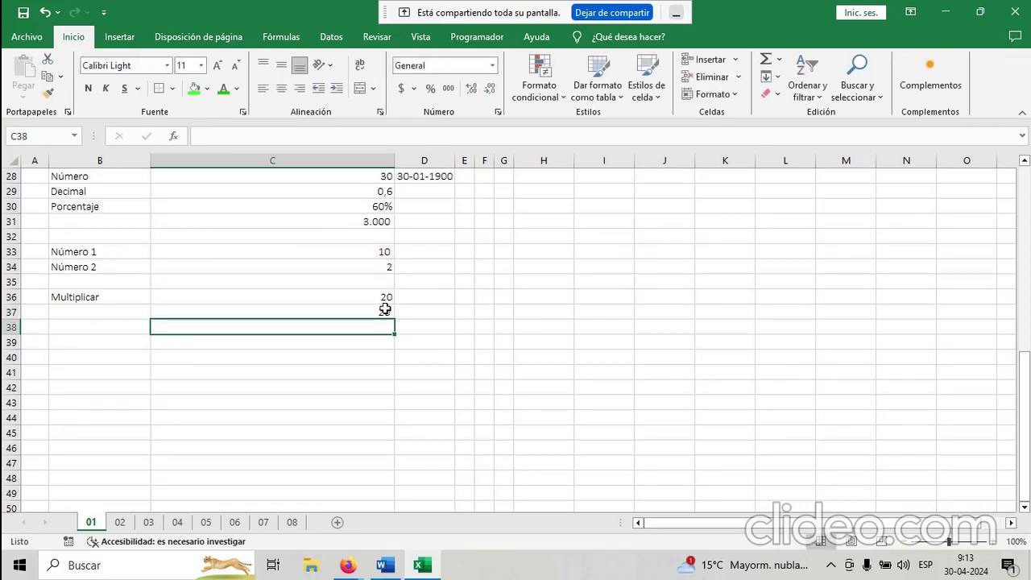
Set "Número 1" in C33 to 5 and compare the multiplication formulas in C36 and C37.
click(117, 312)
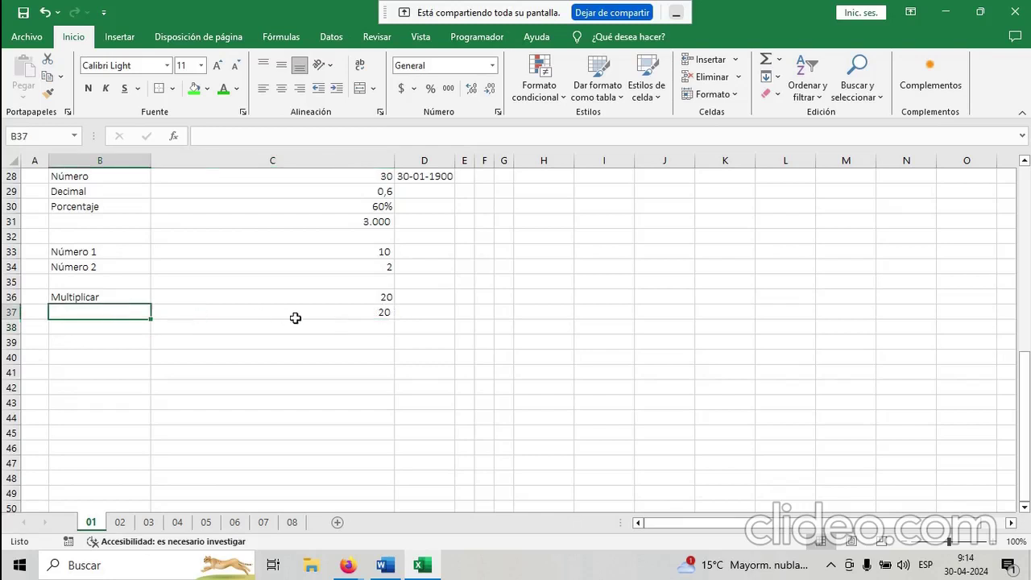
click(308, 311)
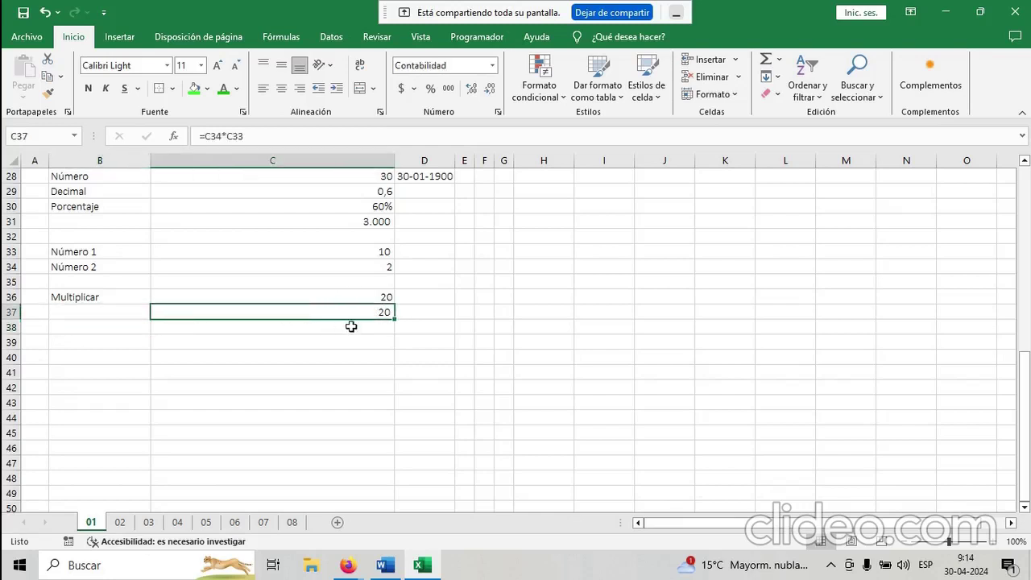
click(373, 252)
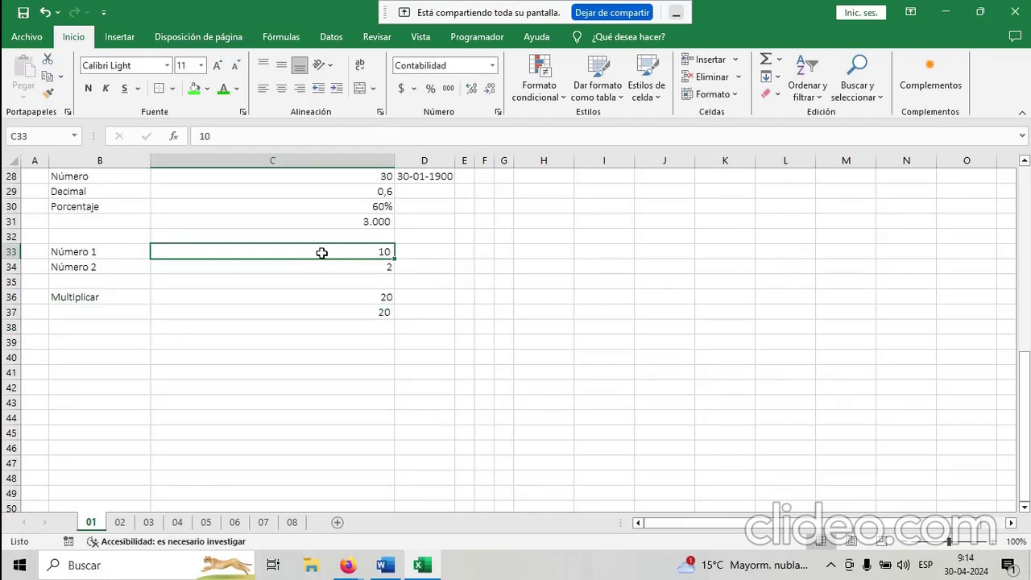
text(5)
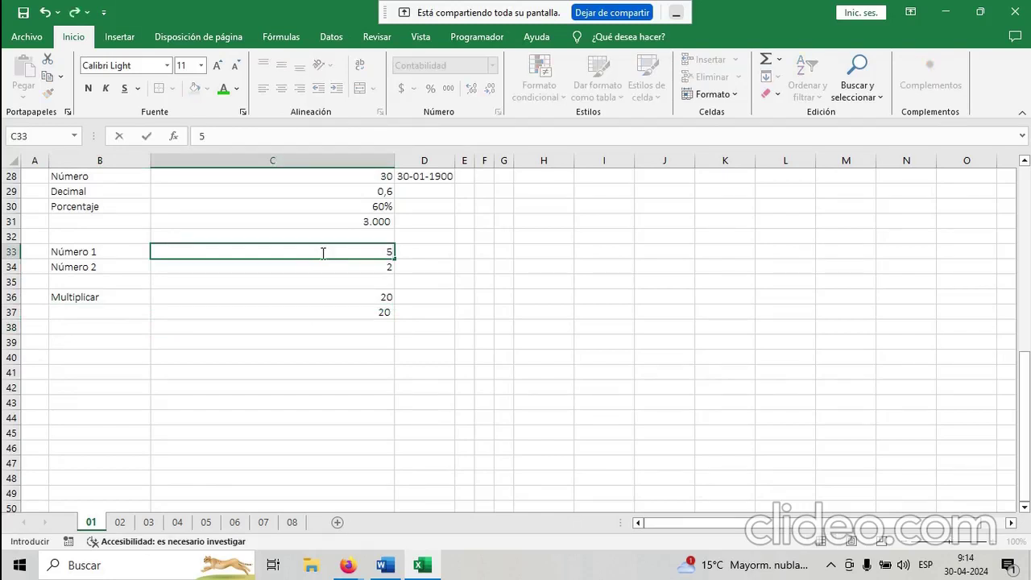
key(Return)
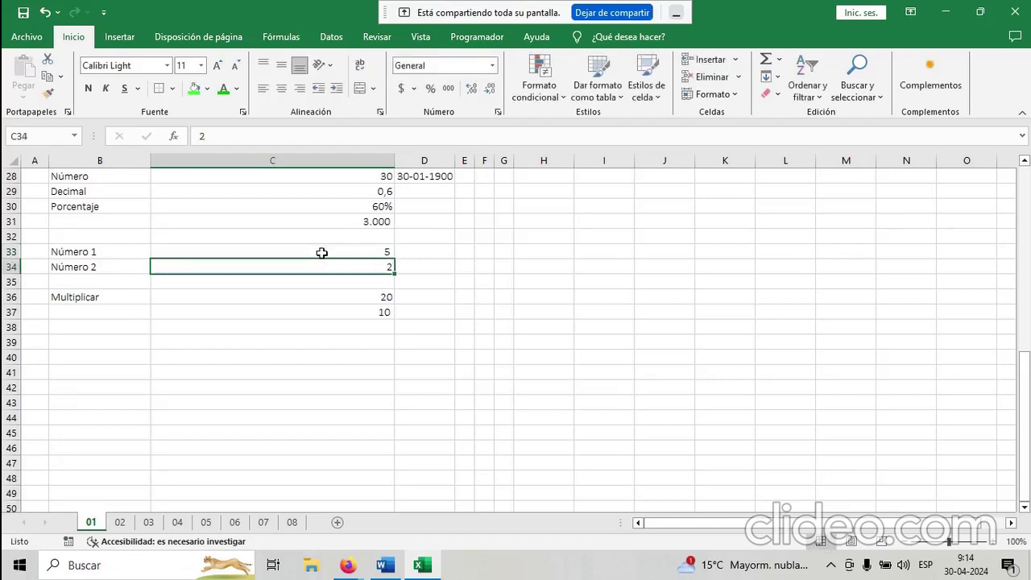
click(385, 298)
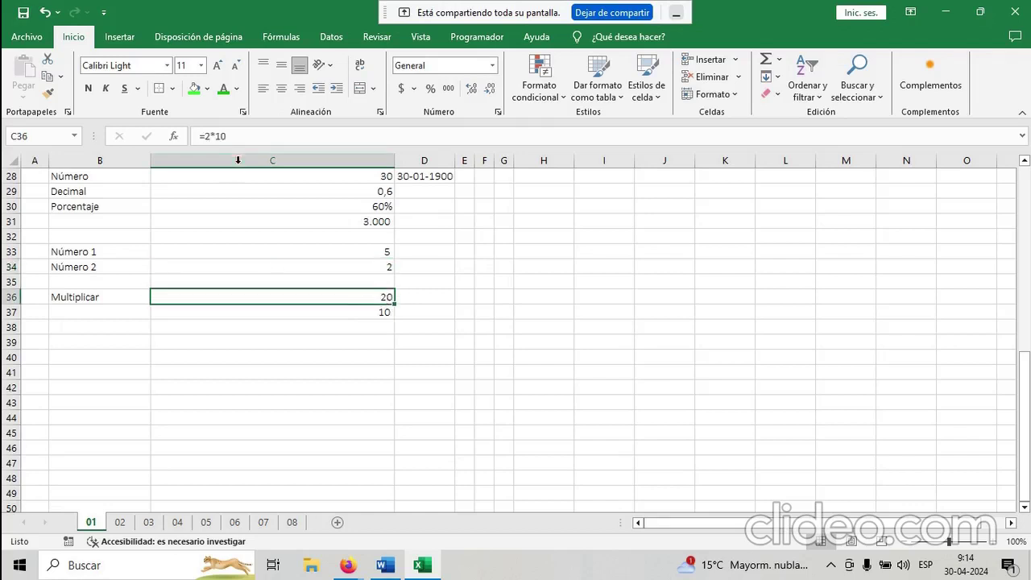
click(346, 312)
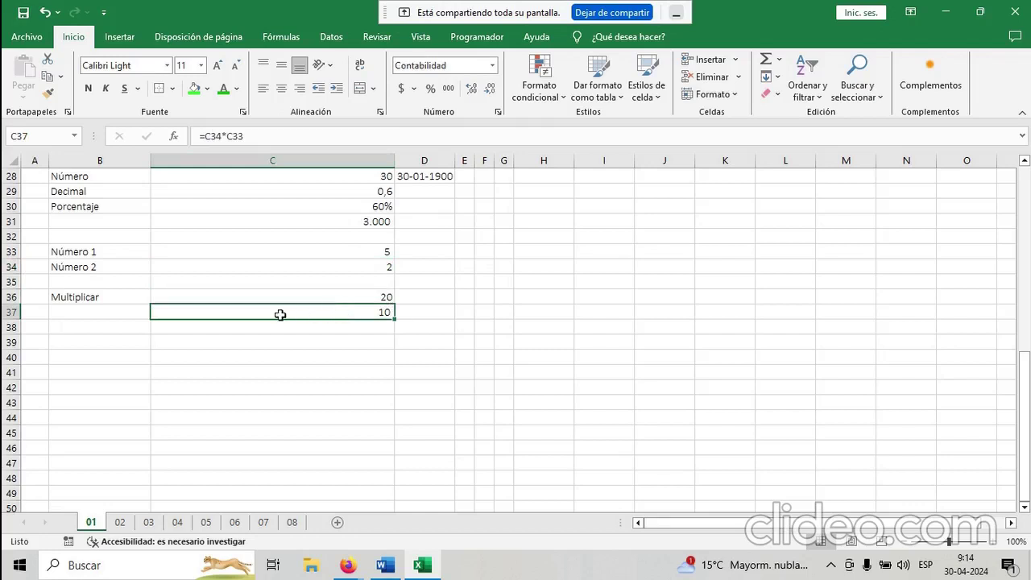
Label B37 "Multiplicación Referida" and widen column B to fit the text.
click(127, 308)
text(Multiplicación Refe)
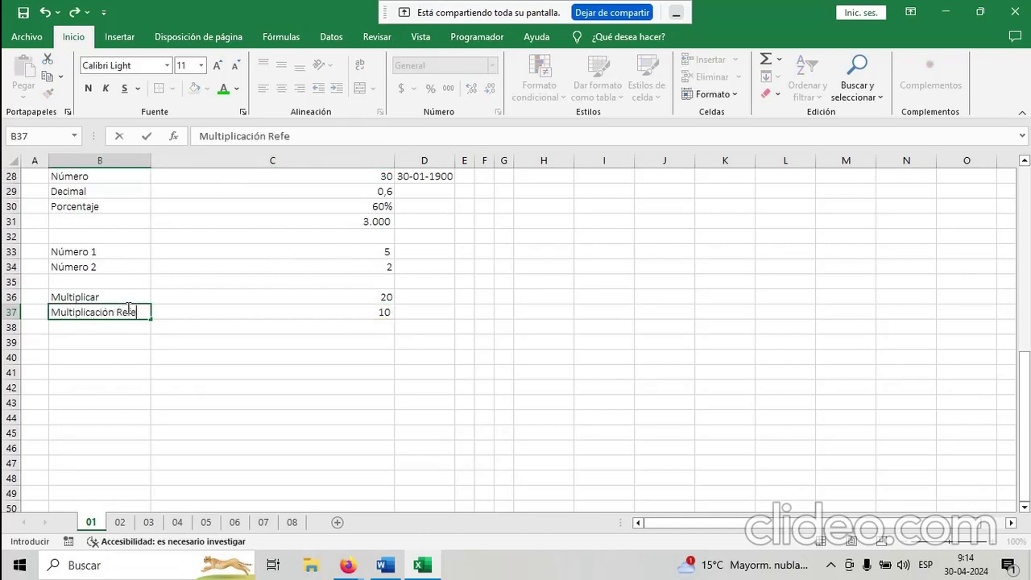
text(rida)
key(Return)
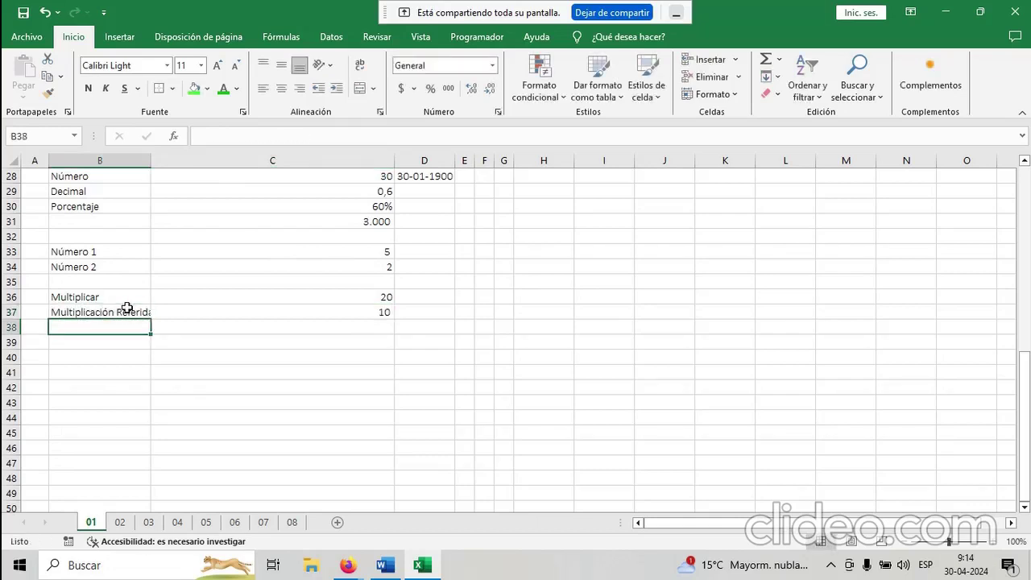
drag(146, 164, 156, 188)
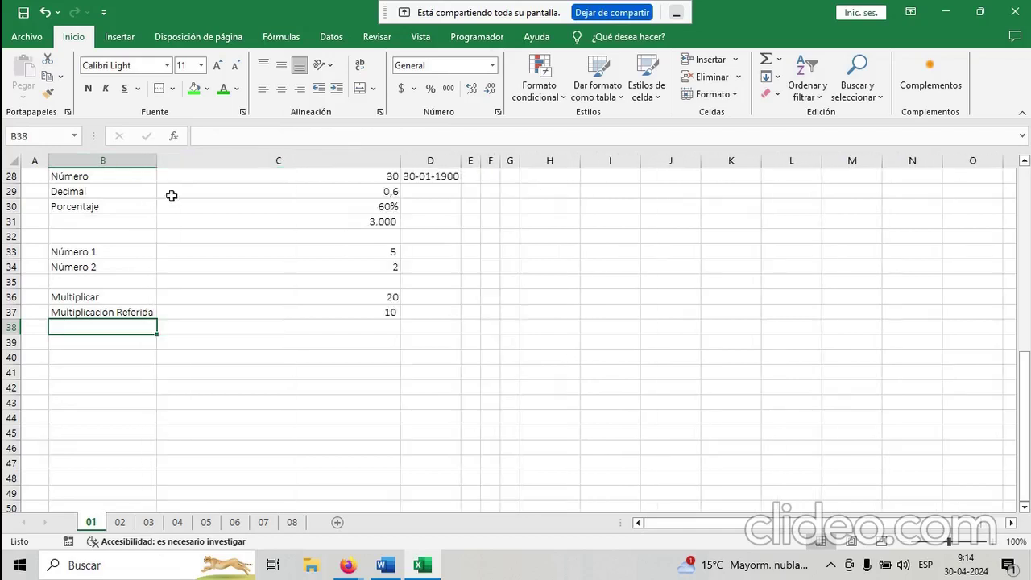
Enter the values 2, 3 and 4 down cells H33 to H35.
click(337, 310)
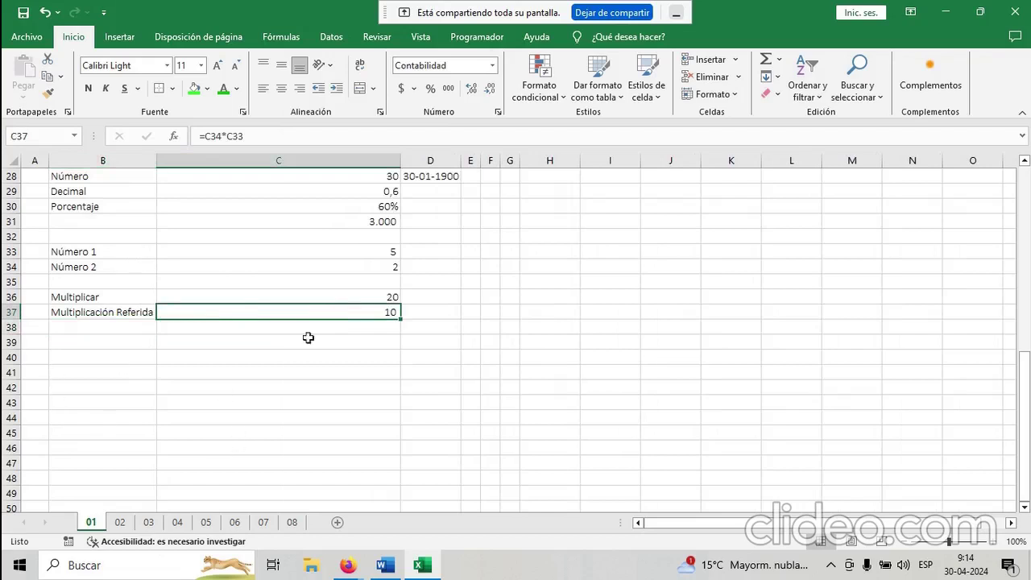
click(539, 252)
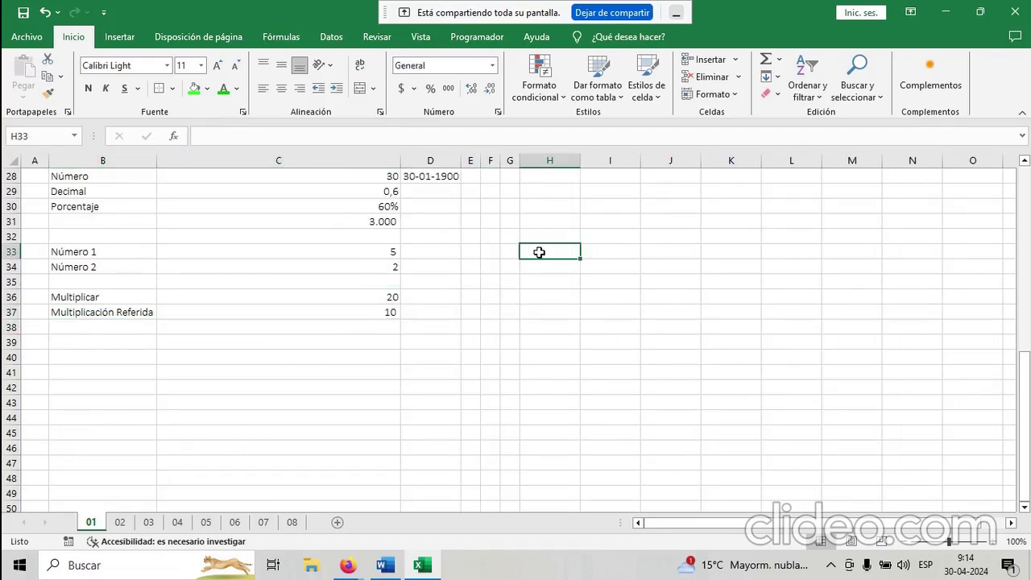
text(2)
key(Return)
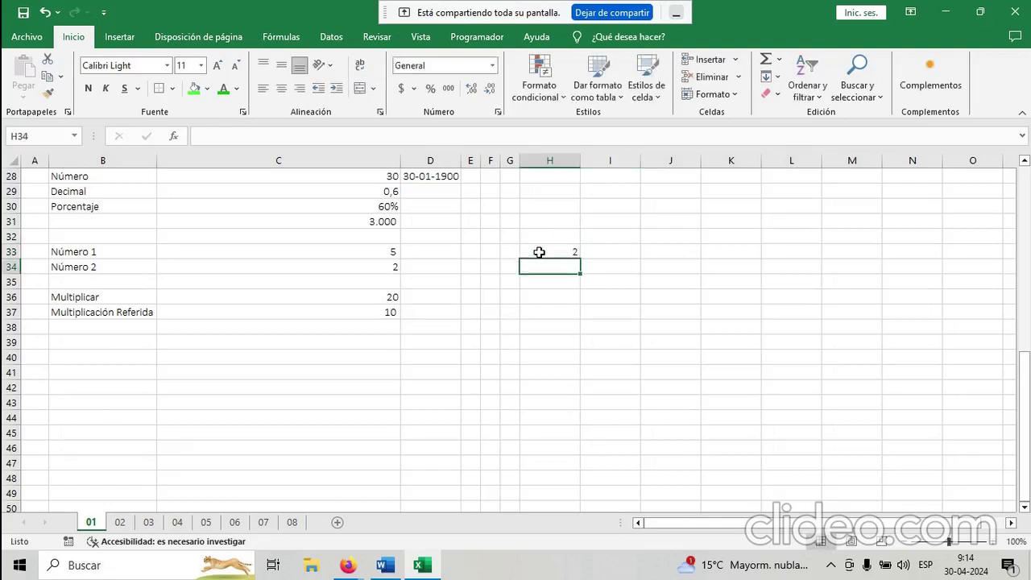
text(3)
key(Return)
text(4)
key(Right)
Enter 10 in I33, beside the first value of the new list.
key(Up)
key(Up)
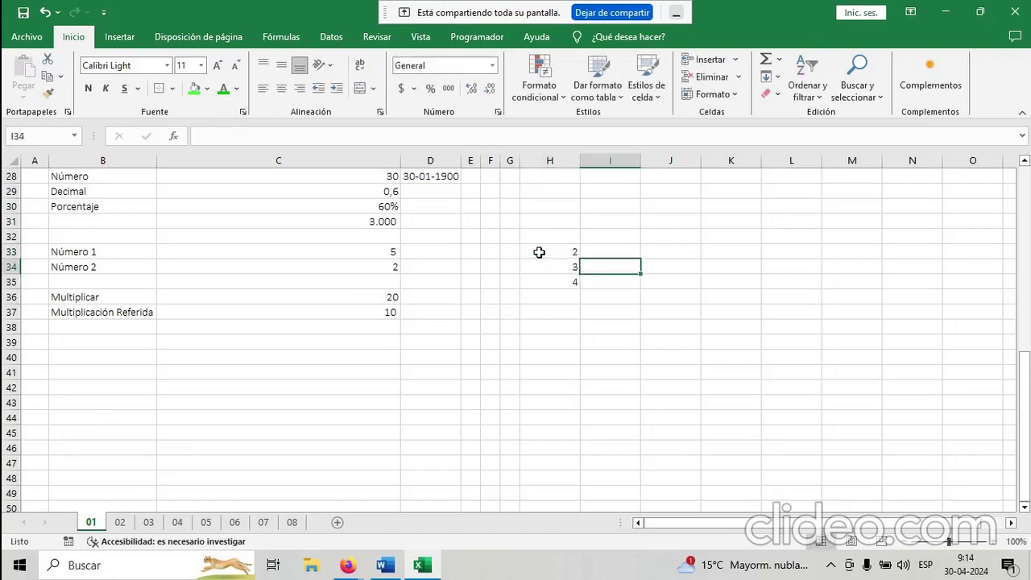
text(10)
key(Return)
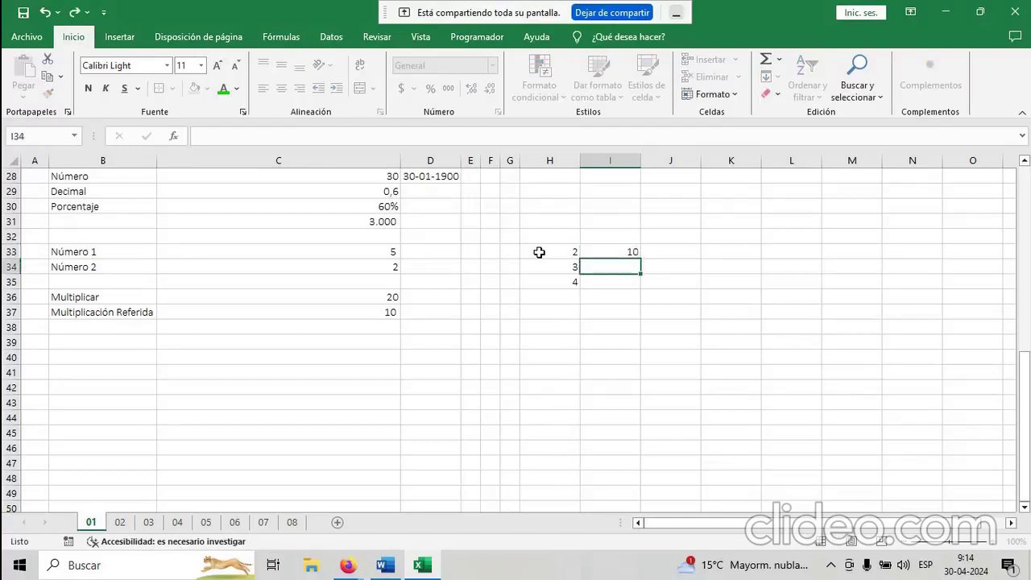
Enter the constant multiplication =2*10 in J33.
key(Up)
key(Right)
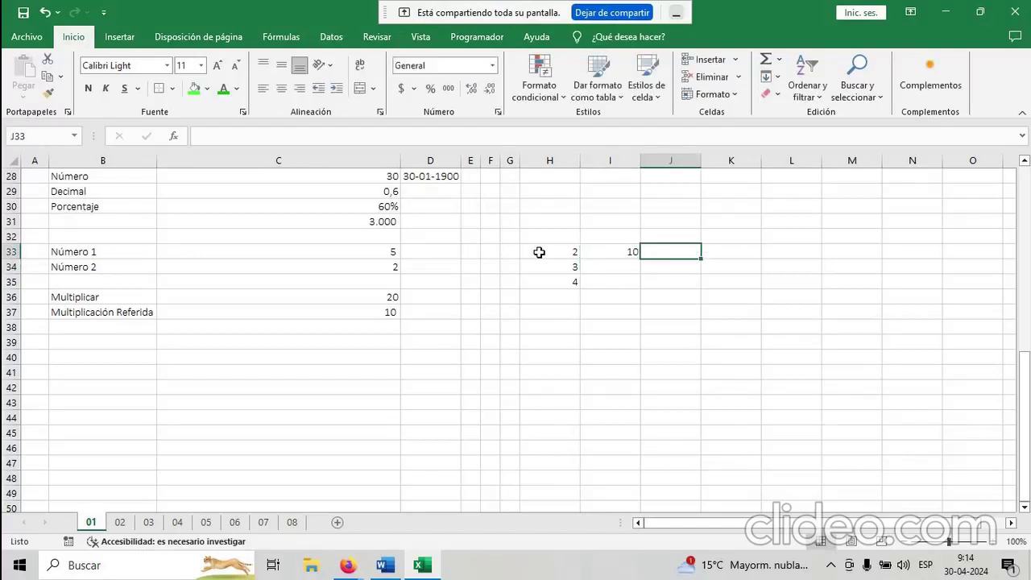
key(Down)
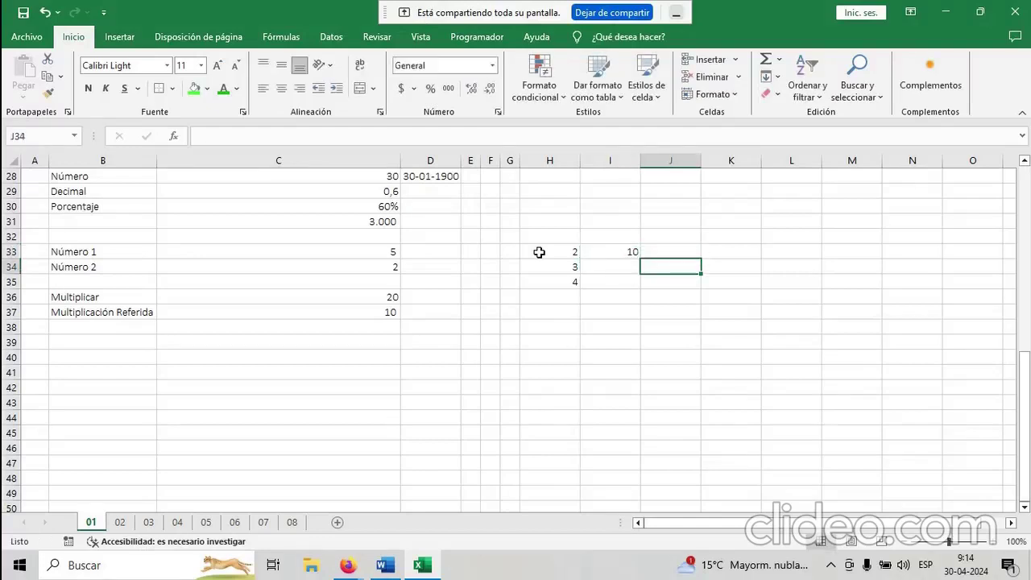
key(Up)
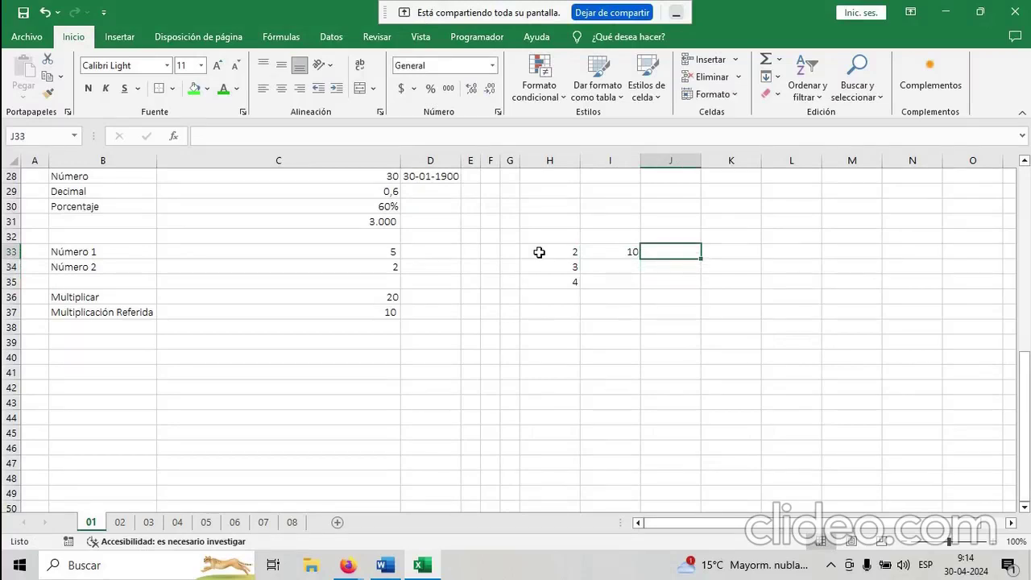
text(=)
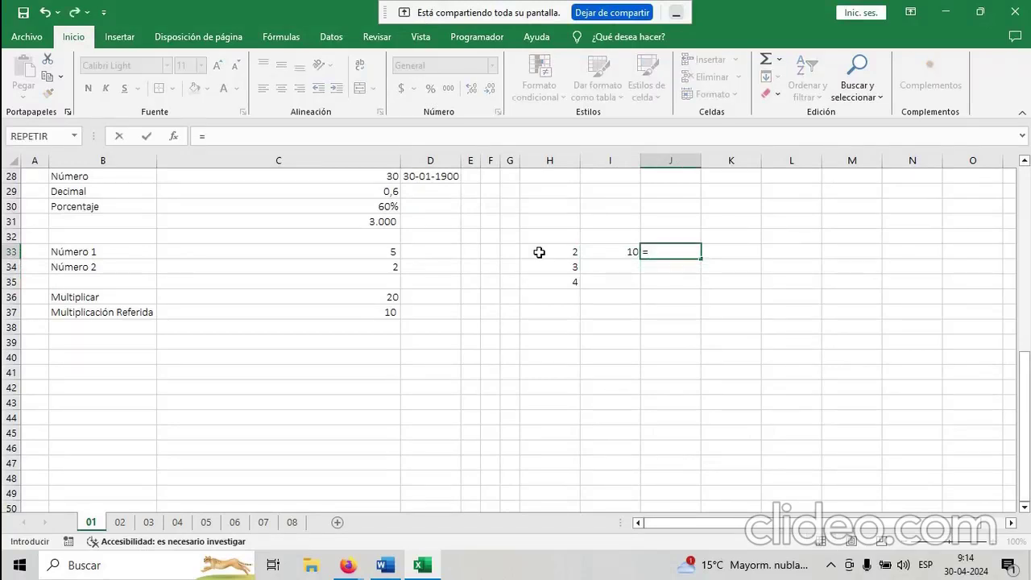
text(2*10)
key(Return)
key(Right)
key(Up)
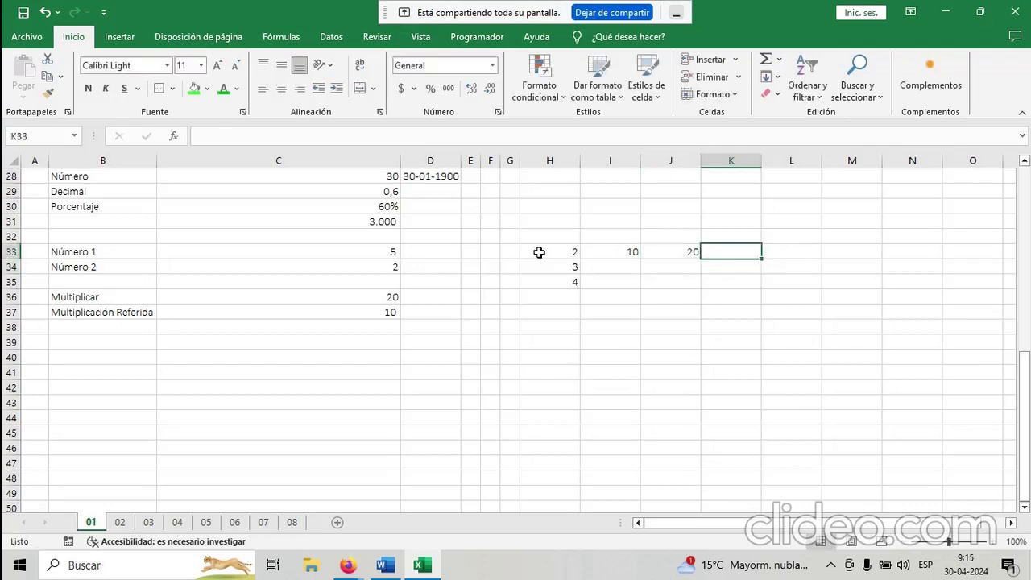
Try the value 3 in H33 to test the constant formula in J33, and undo the change.
click(539, 252)
key(BackSpace)
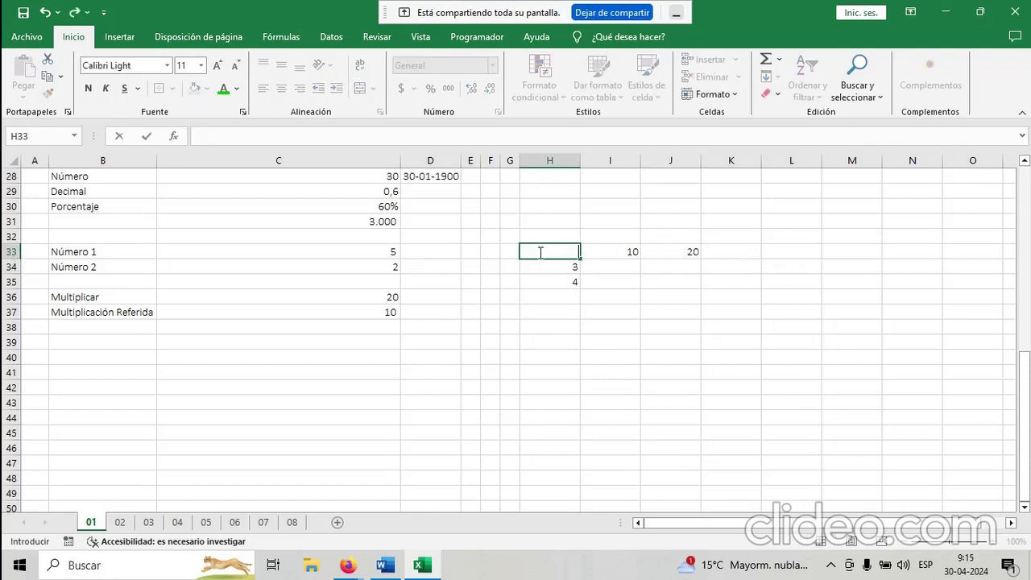
text(3)
key(Return)
click(538, 252)
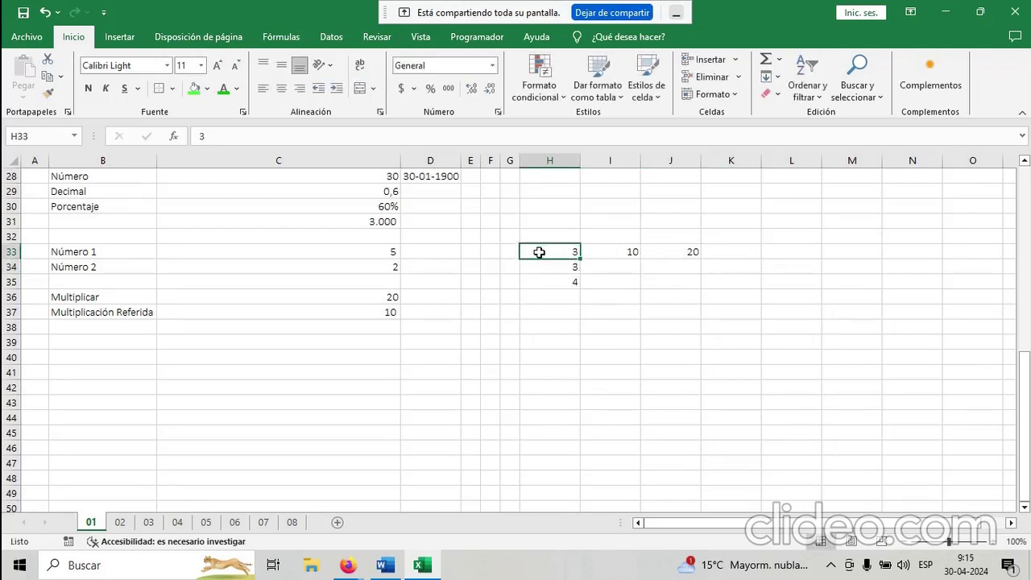
key(ctrl+z)
Multiply the two values by cell reference in K33 with the formula =H33*I33.
key(Right)
key(Right)
key(Right)
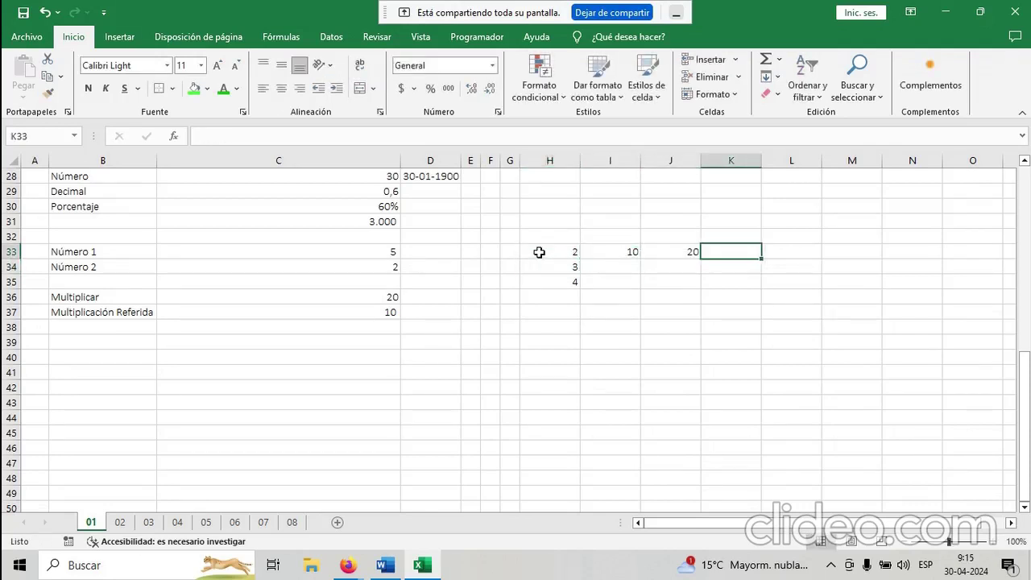
text(=)
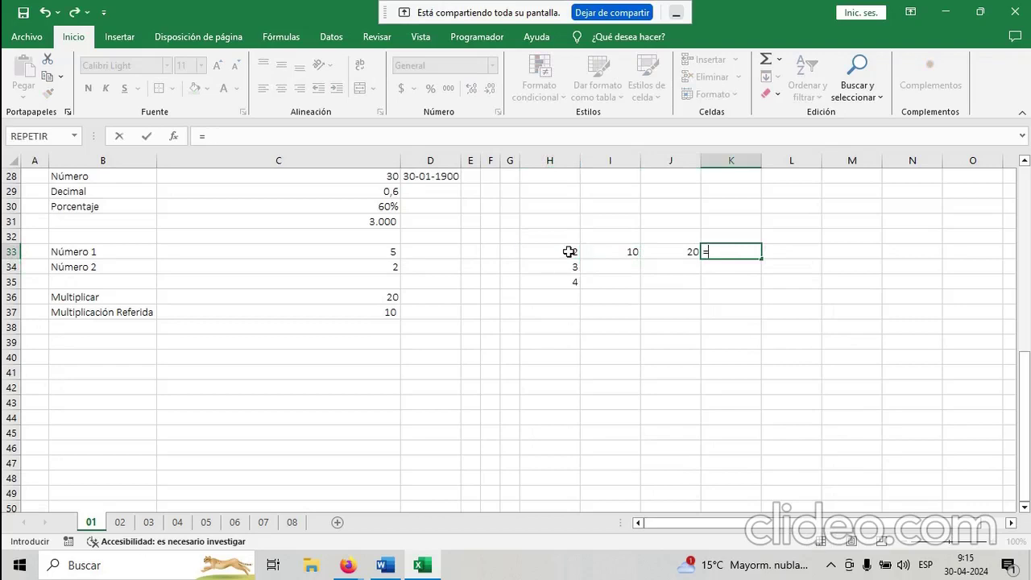
click(568, 252)
text(*)
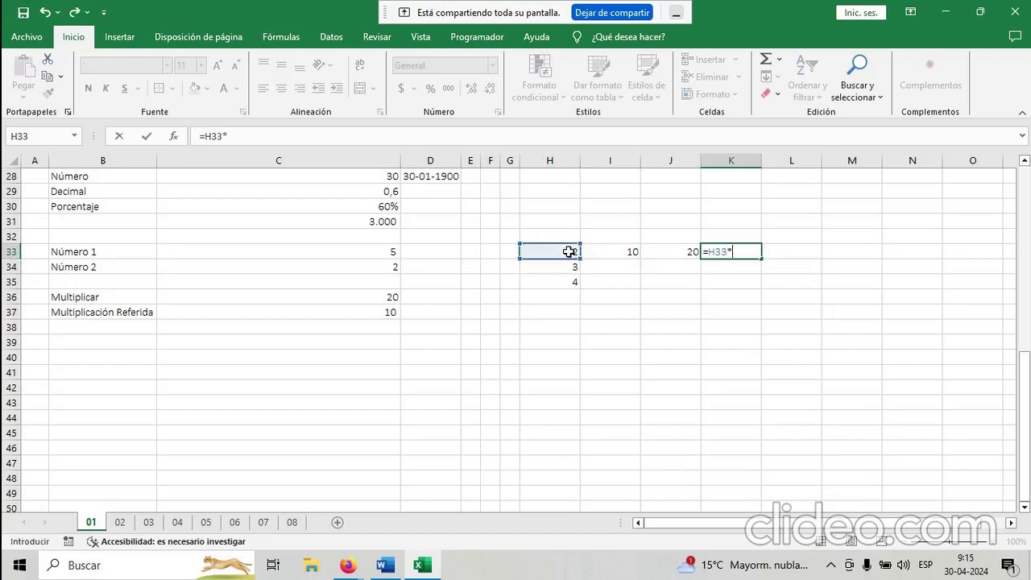
click(632, 251)
key(Return)
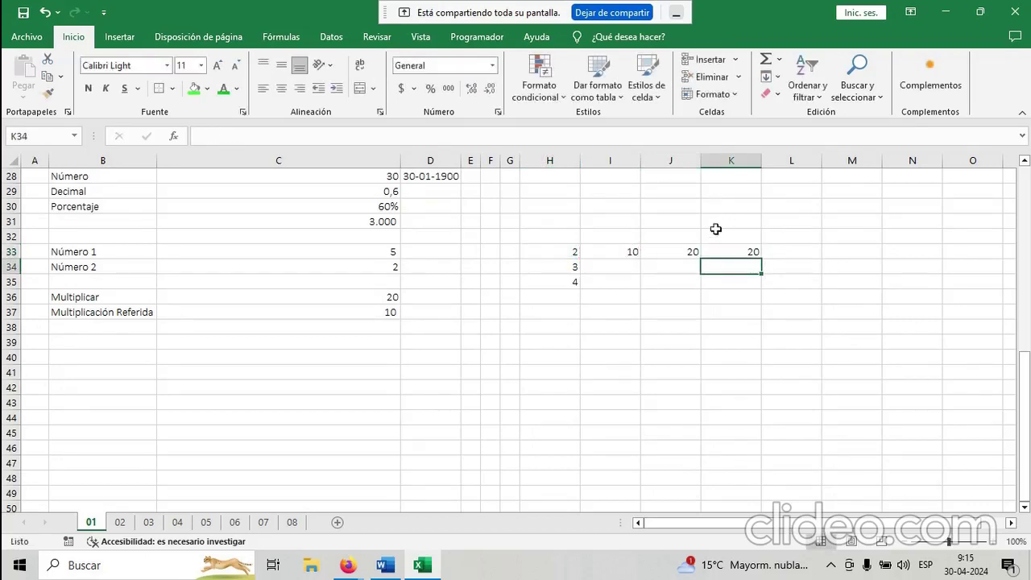
Check the constant formula in J33 and fill the reference formula from K33 down to K35.
click(675, 252)
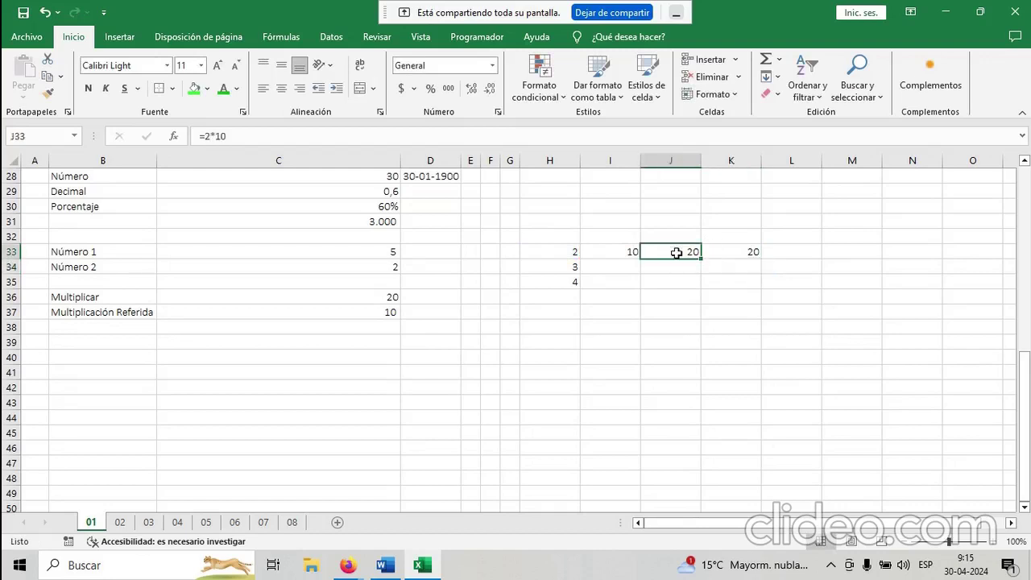
drag(568, 252, 566, 359)
click(631, 283)
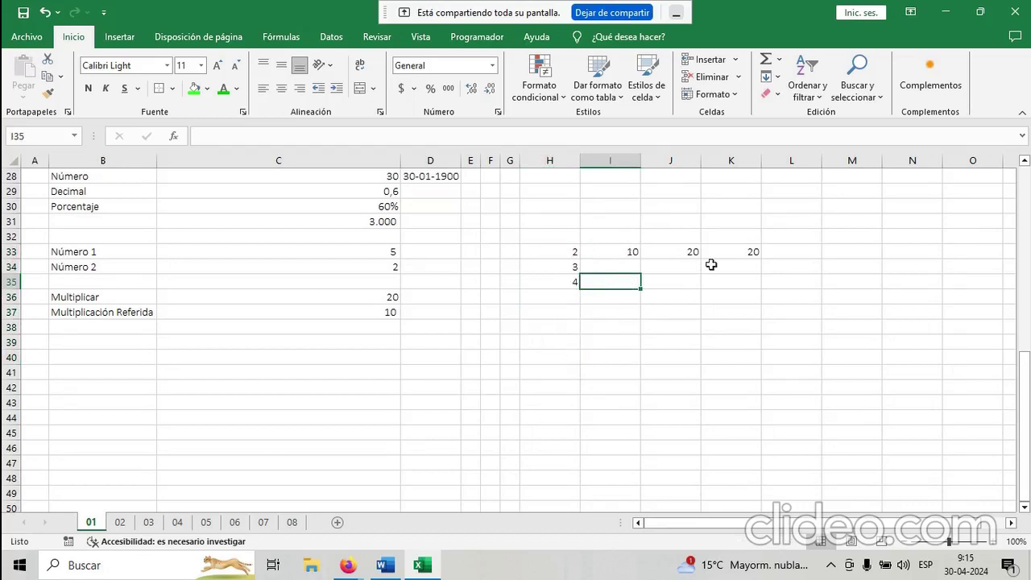
click(741, 253)
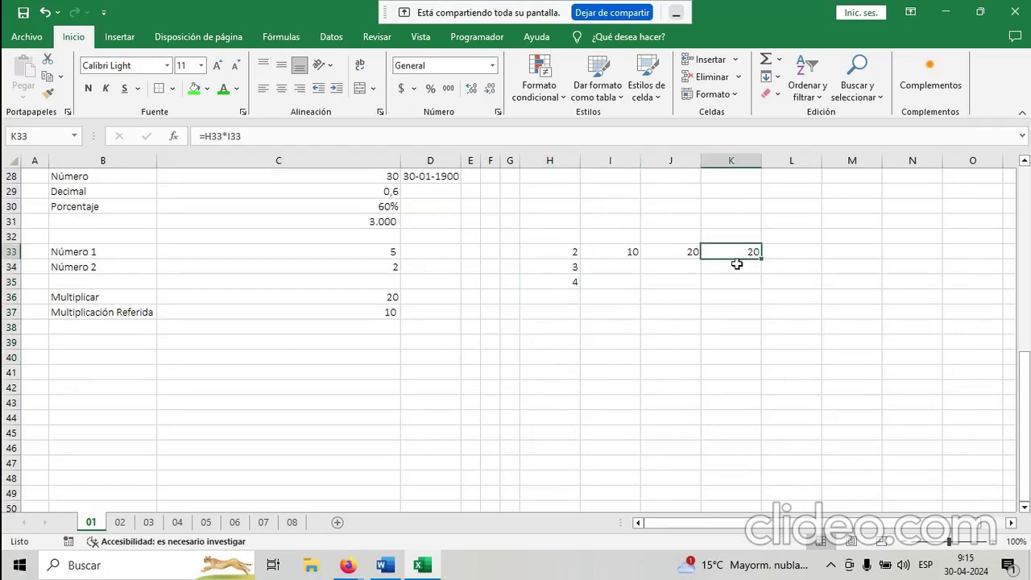
drag(761, 260, 757, 289)
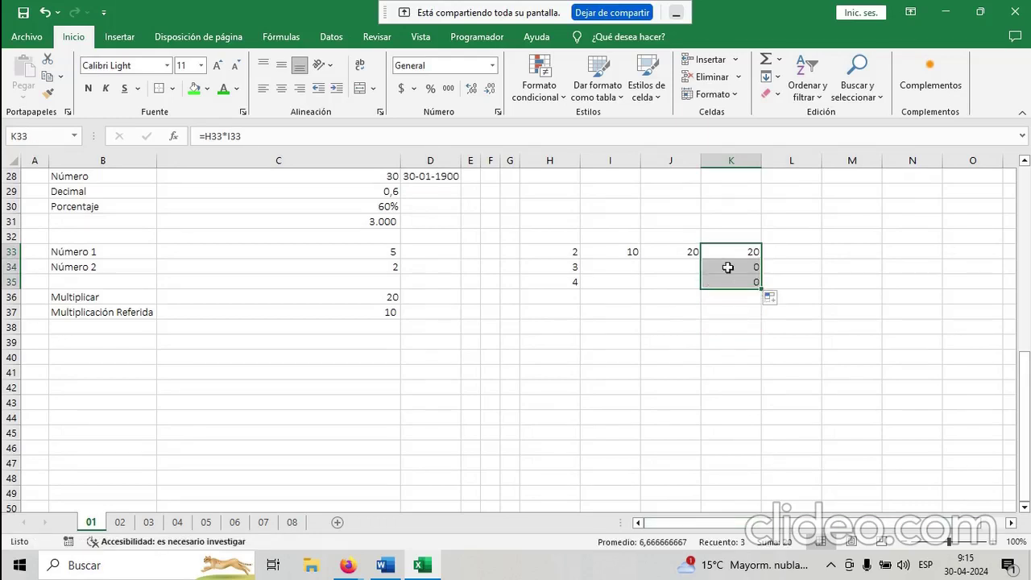
Examine which cells the copied formula in K34 refers to.
click(727, 268)
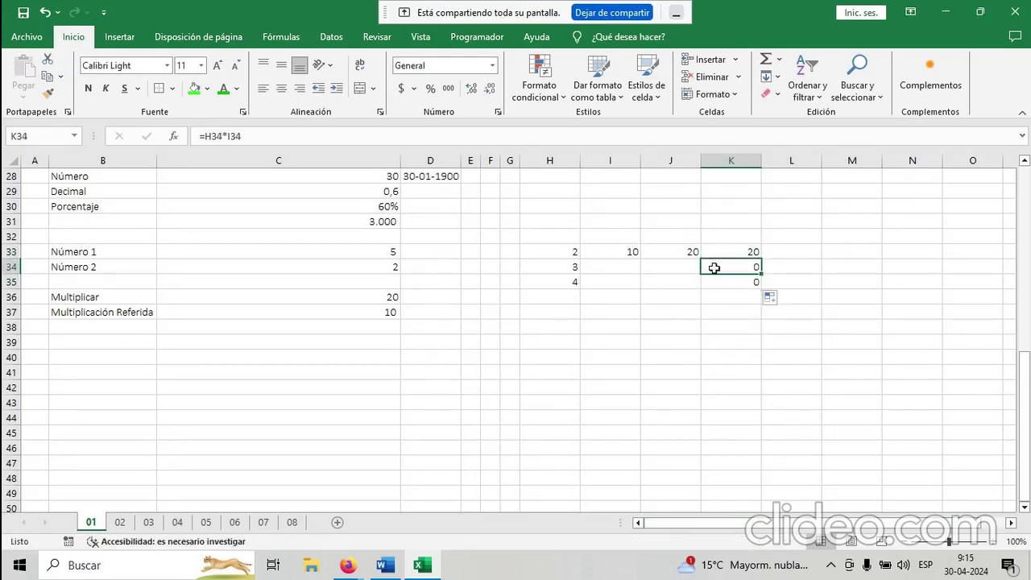
double_click(714, 267)
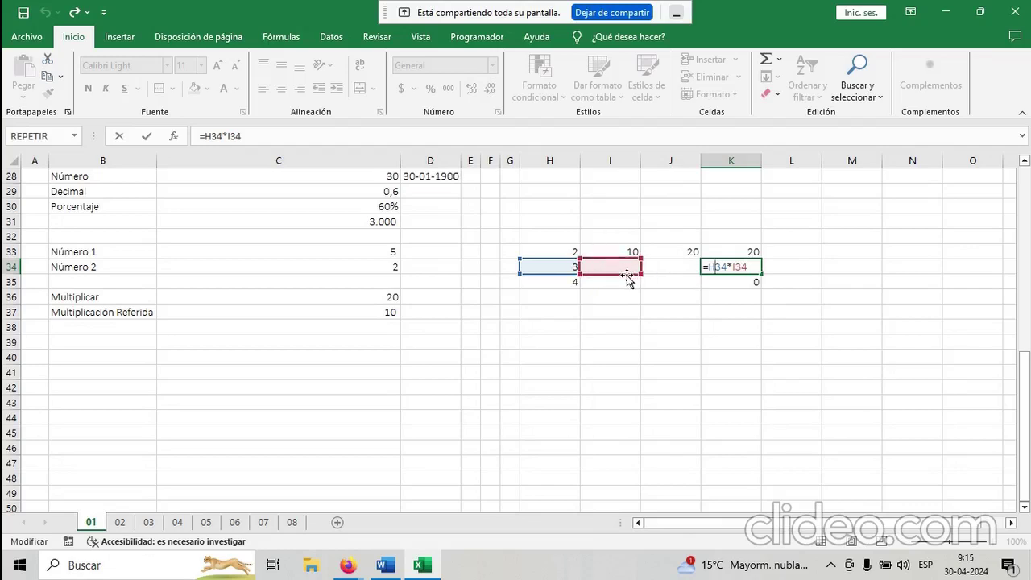
click(699, 360)
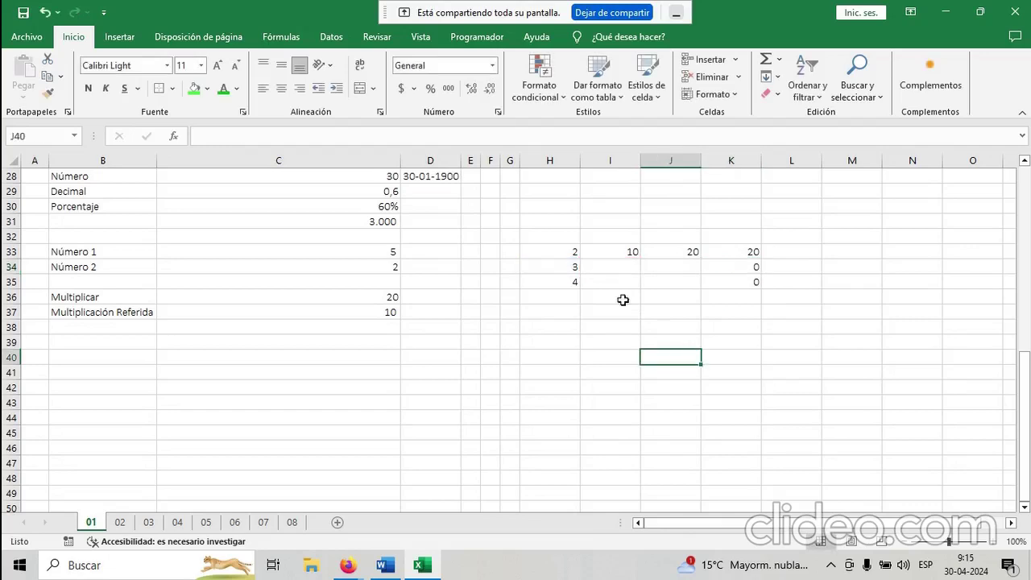
Enter 10 in I34 as the second factor for the formula in K34.
click(607, 265)
text(10)
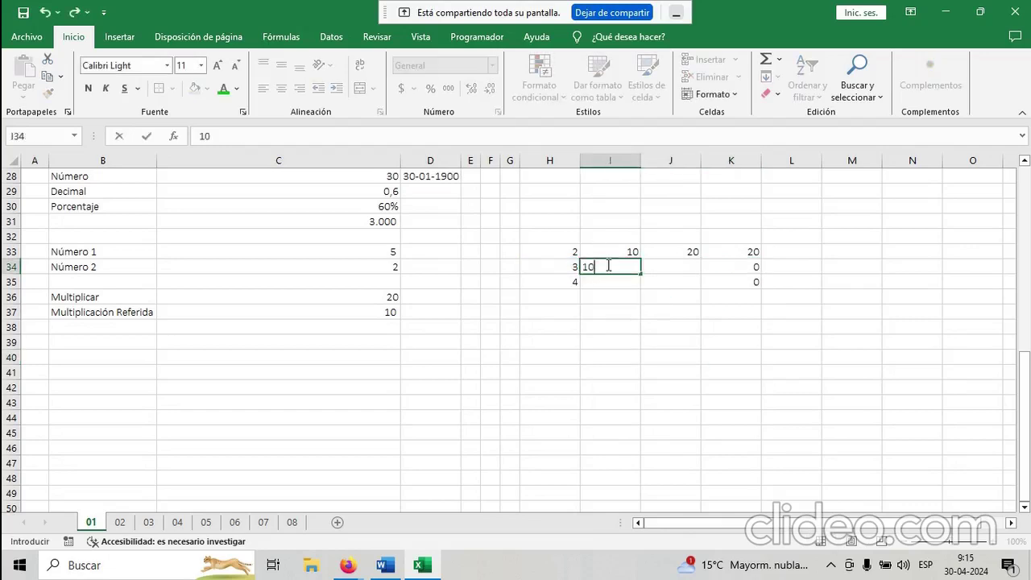
key(Return)
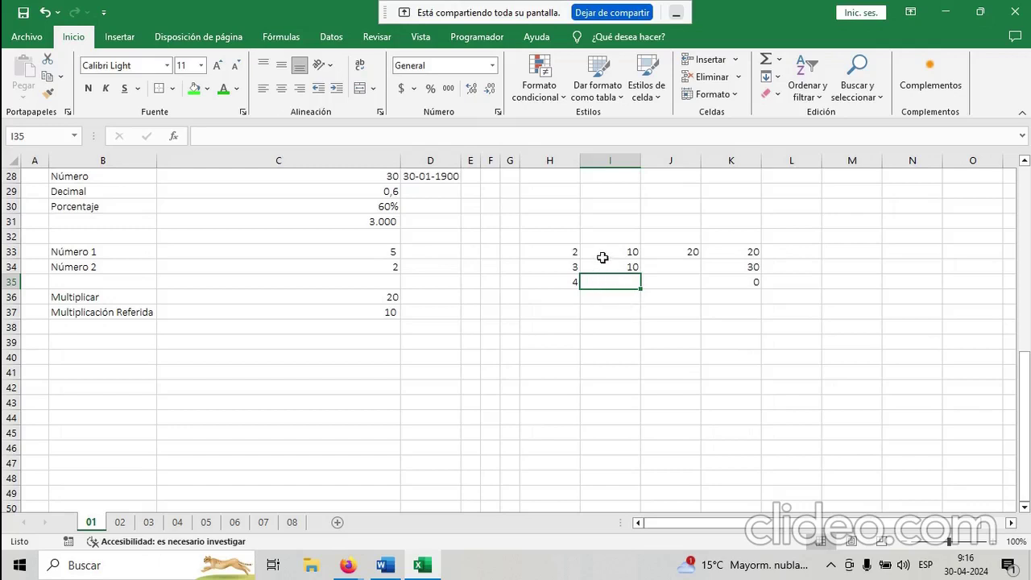
Clear the second factor from I34.
click(604, 256)
click(559, 270)
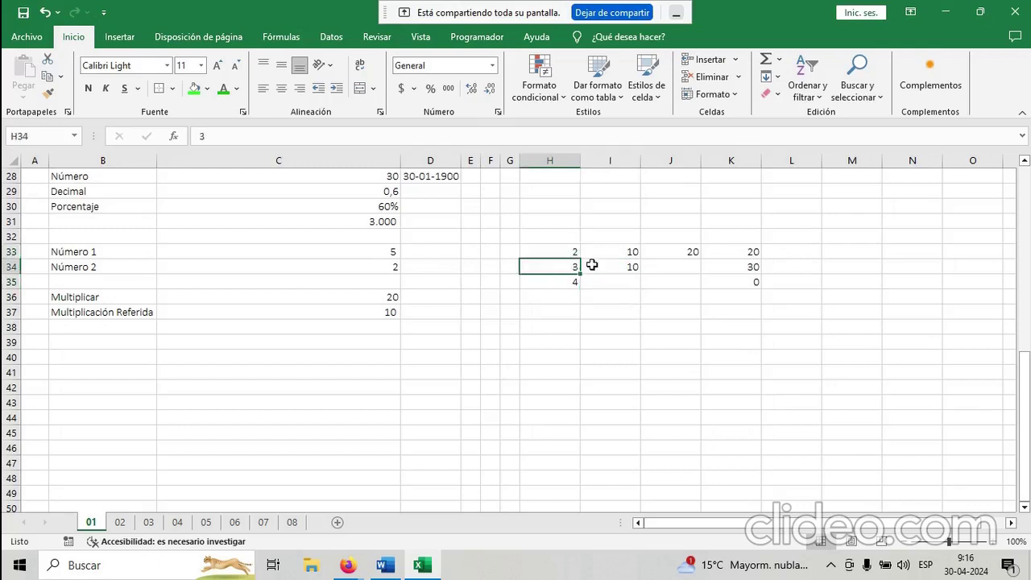
click(626, 267)
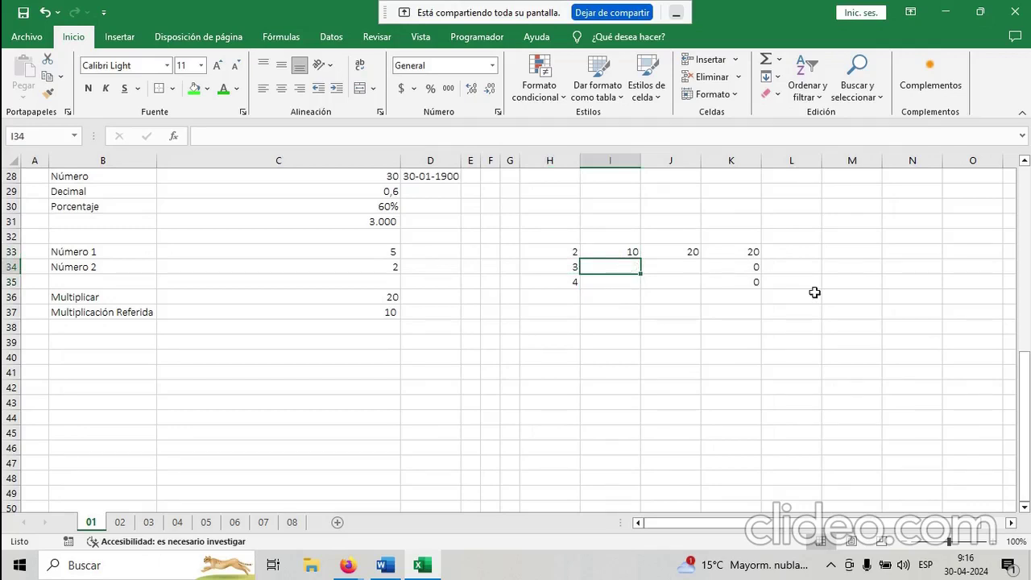
Make the second reference in K33 absolute so the formula reads =H33*$I$33.
click(731, 264)
double_click(741, 250)
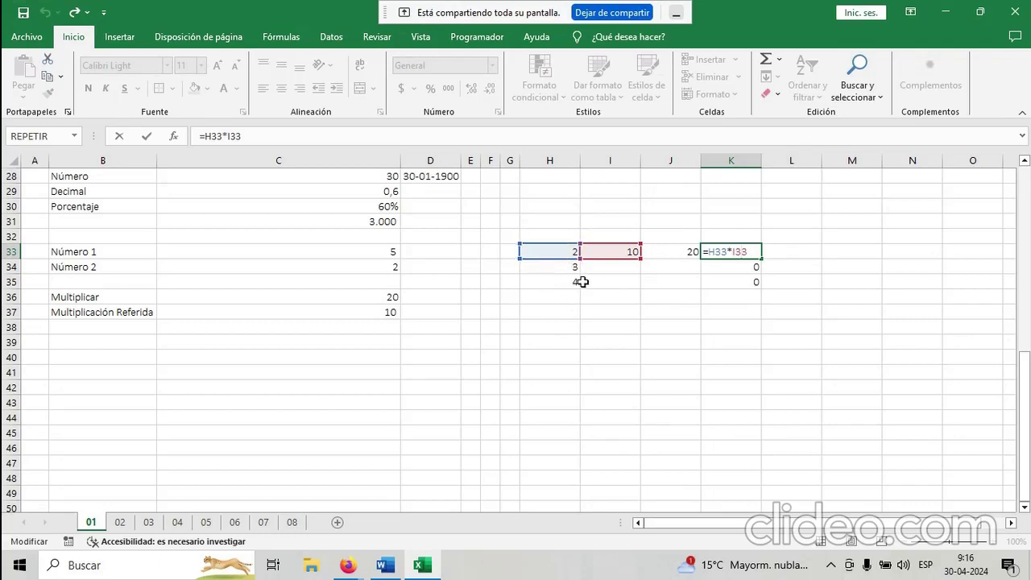
click(735, 251)
text($I$)
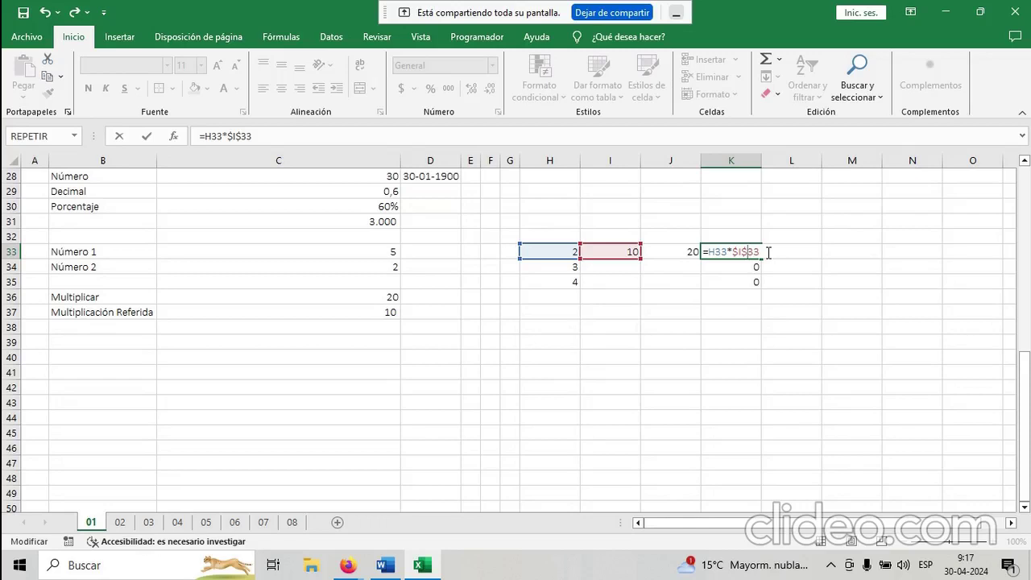
key(Return)
Fill the K33 formula with its absolute reference down to K35 and check which cells K35 refers to.
click(752, 250)
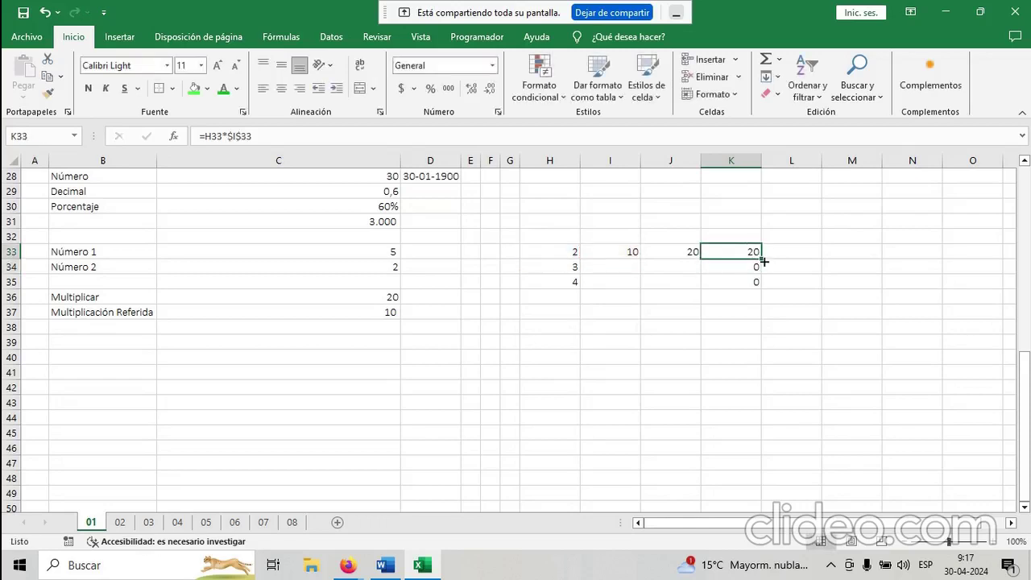
drag(762, 259, 765, 286)
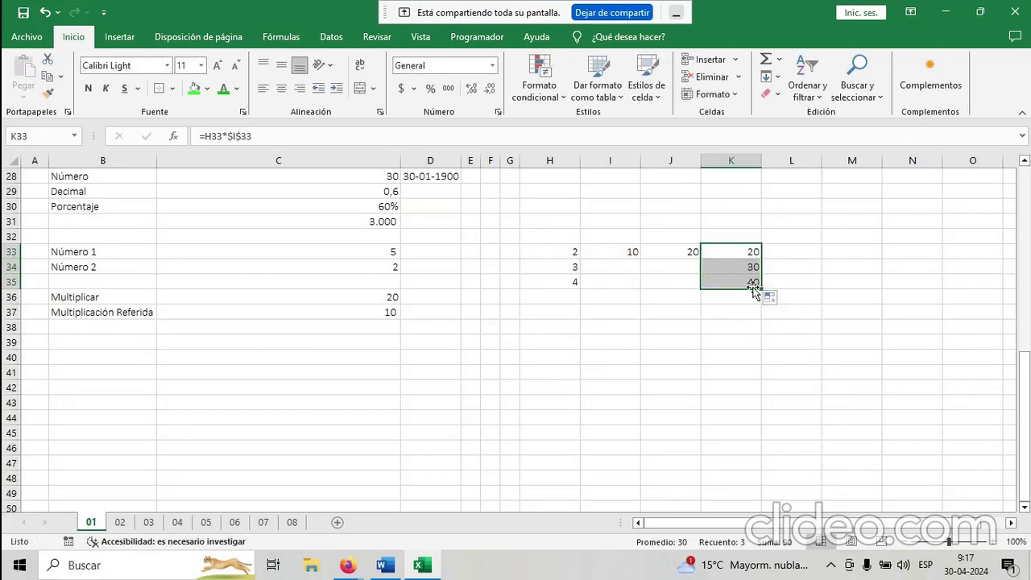
double_click(748, 283)
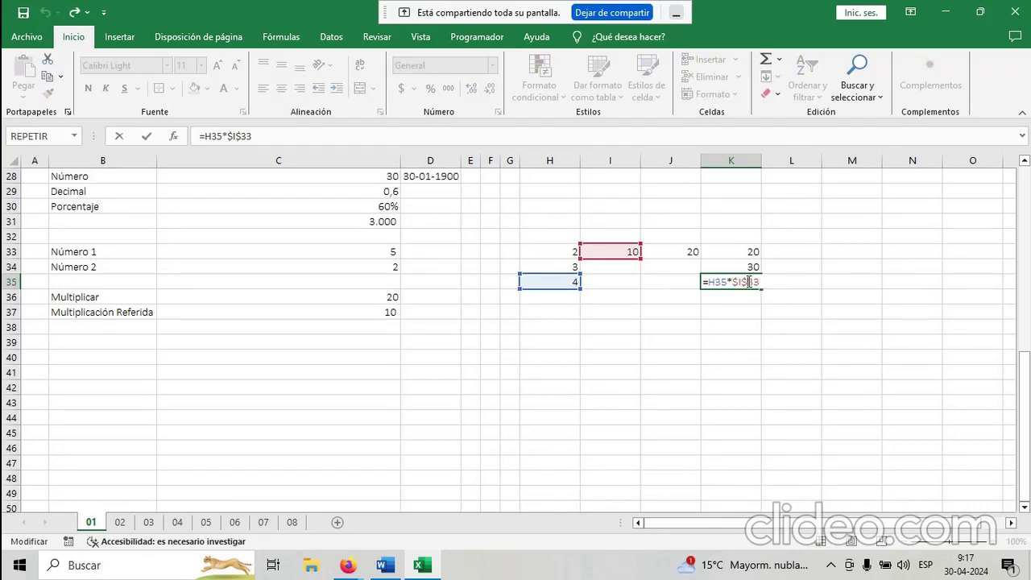
click(753, 252)
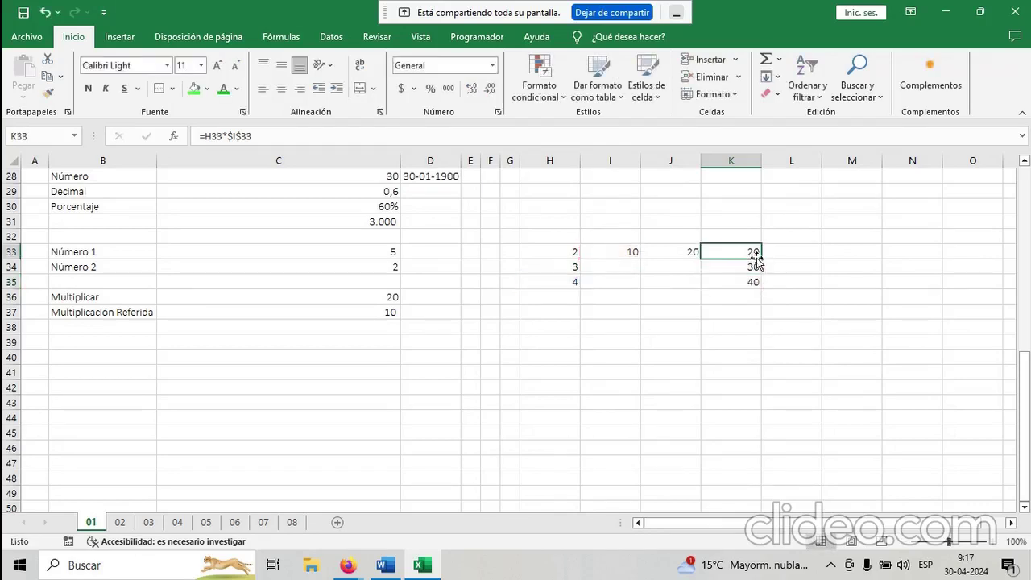
Fix only the row of the second reference in K33 so the formula reads =H33*I$33.
double_click(753, 252)
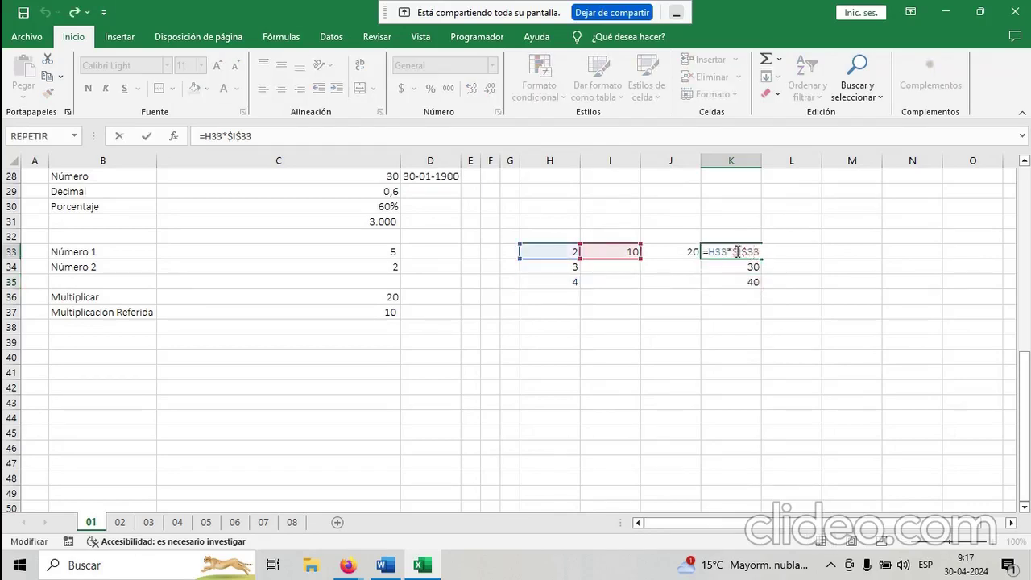
drag(733, 251, 749, 250)
click(765, 251)
key(BackSpace)
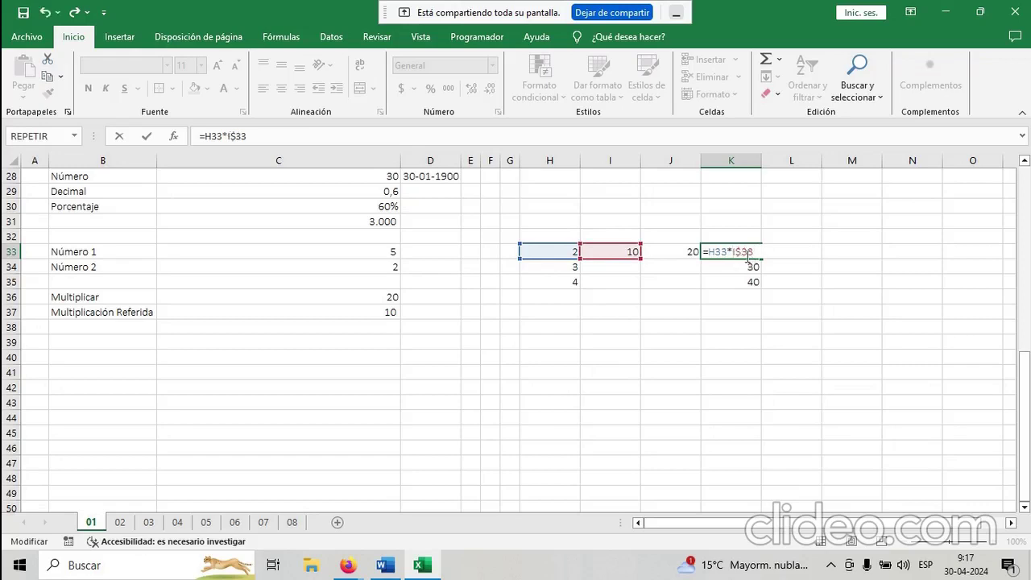
key(Return)
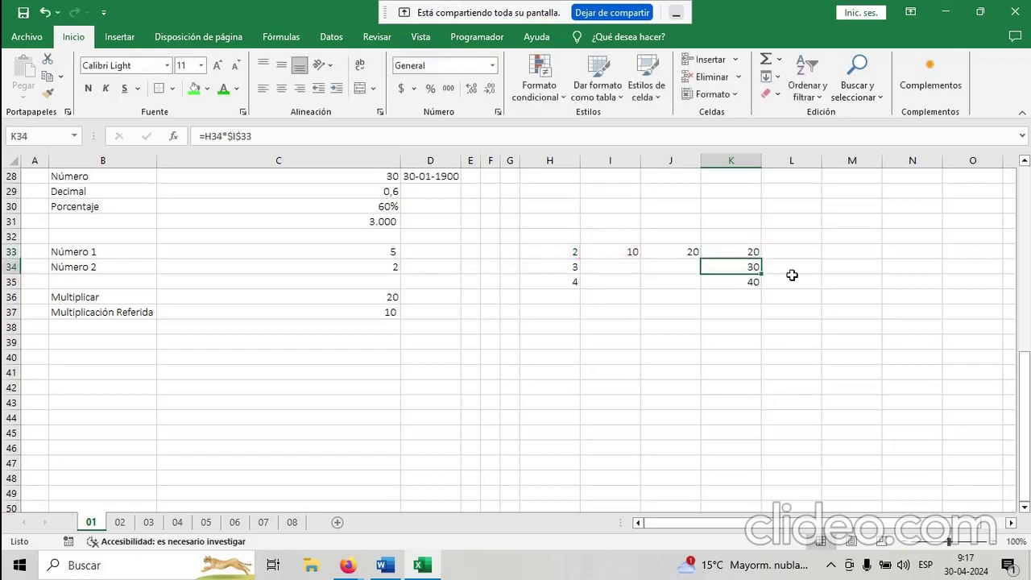
Fill the row-fixed formula from K33 down to K35 and check the references in K35.
click(724, 251)
drag(763, 258, 761, 286)
double_click(737, 280)
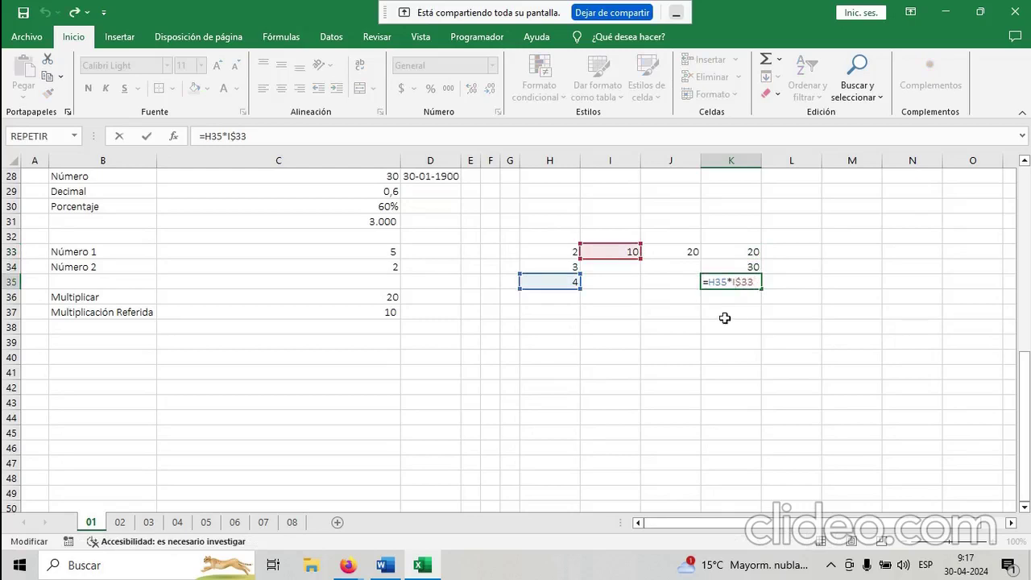
click(746, 317)
Fill the K33 formula across row 33 to M33 and check which cells the copy in L33 refers to.
click(735, 251)
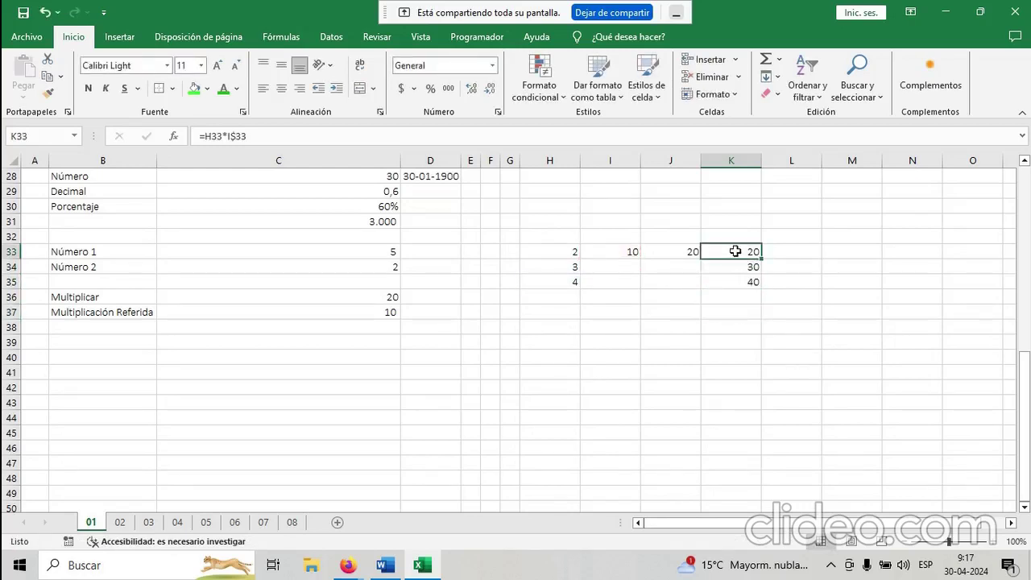
double_click(737, 250)
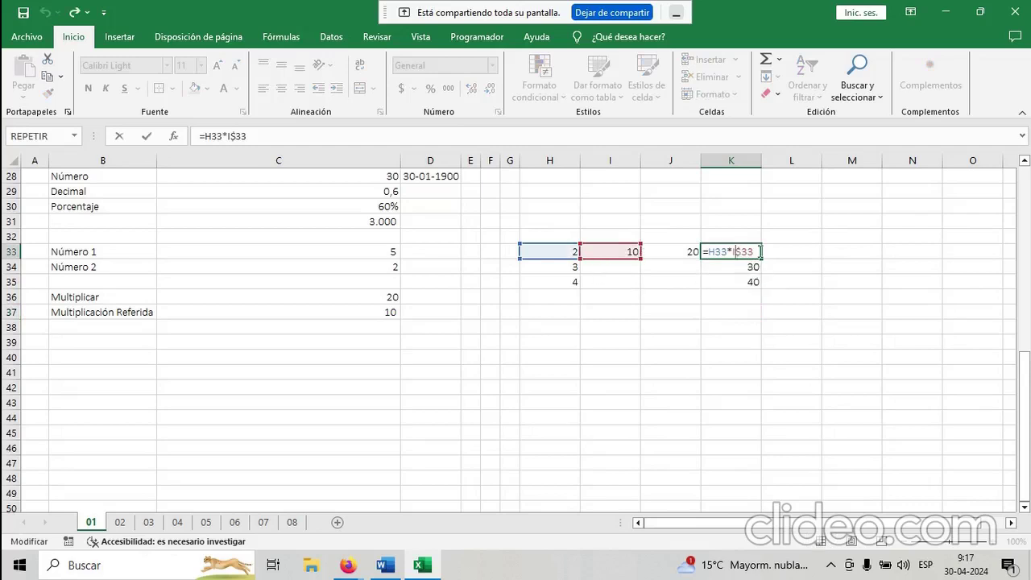
key(Escape)
drag(761, 257, 886, 253)
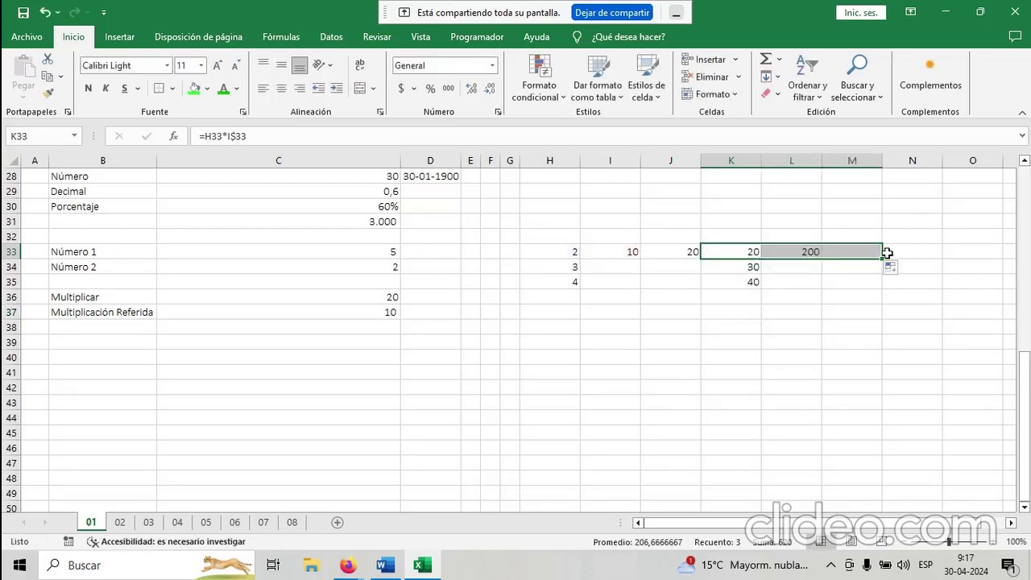
double_click(800, 250)
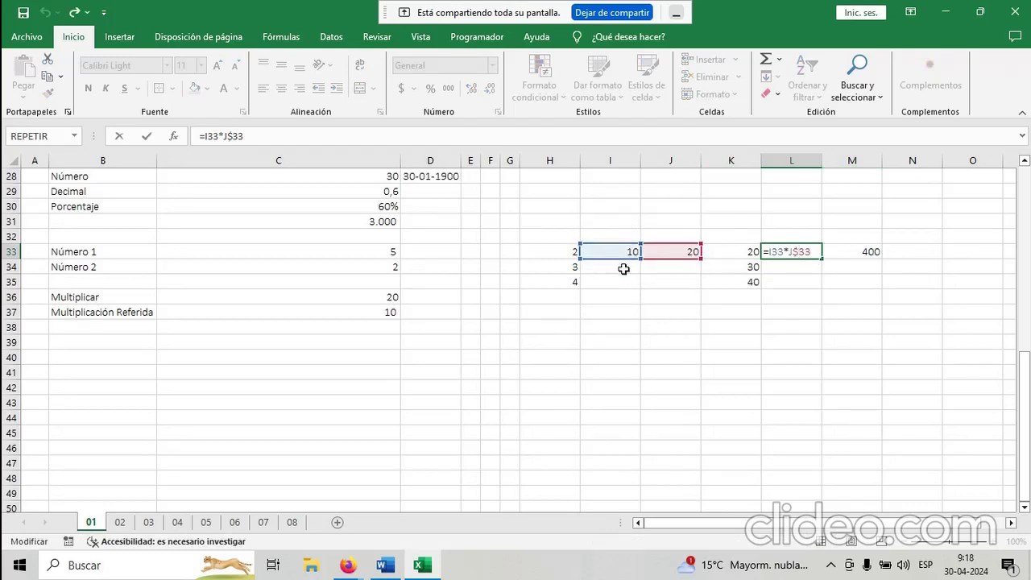
Change the formula in L33 to =I33*$I33, fixing only the column of the second reference.
click(789, 252)
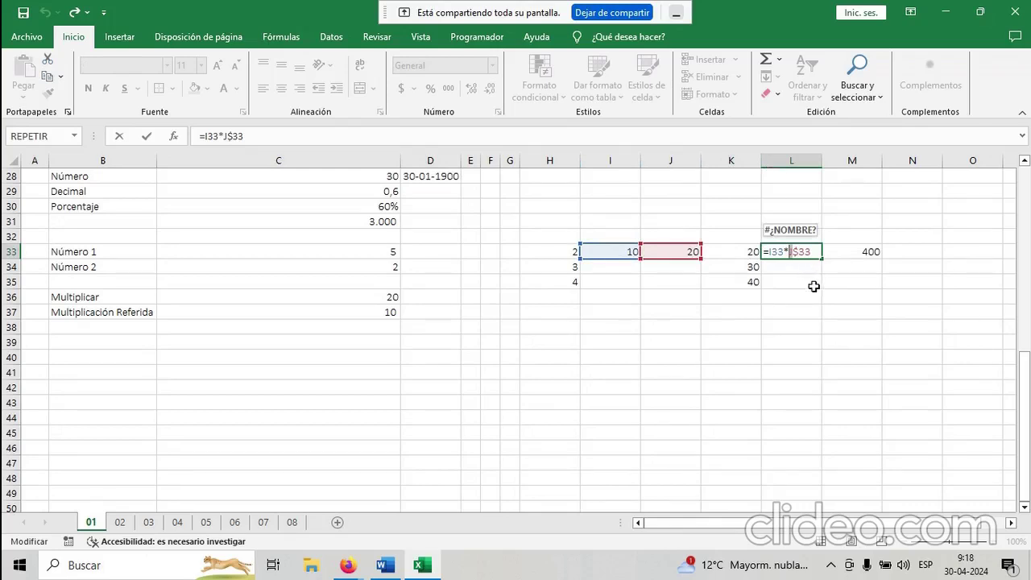
text(M)
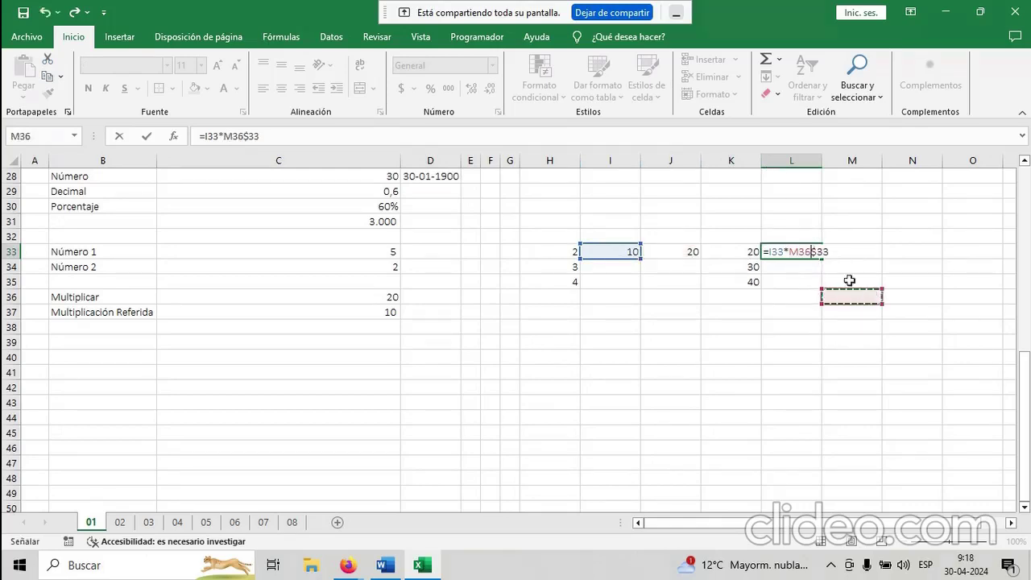
key(BackSpace)
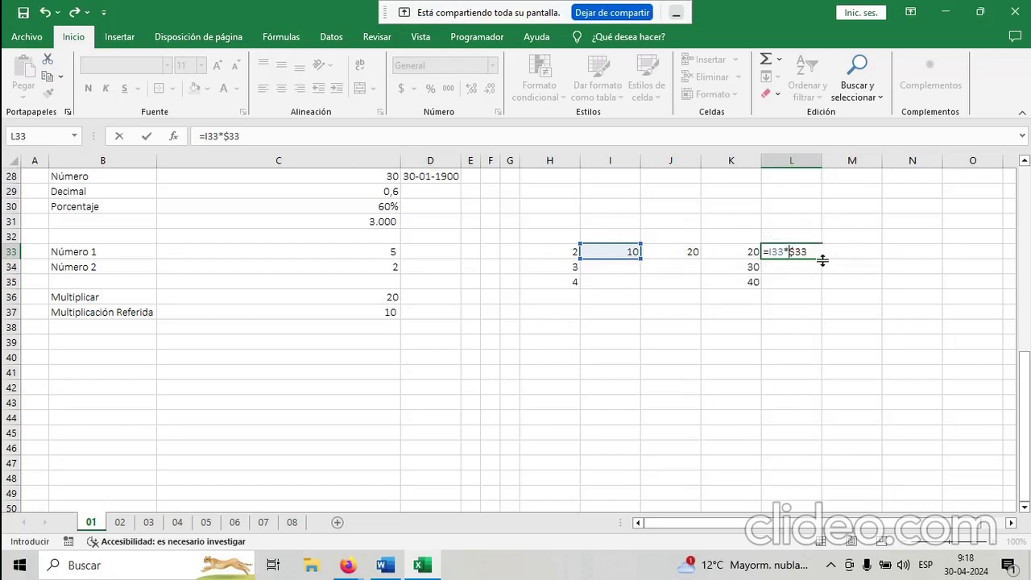
text(I$)
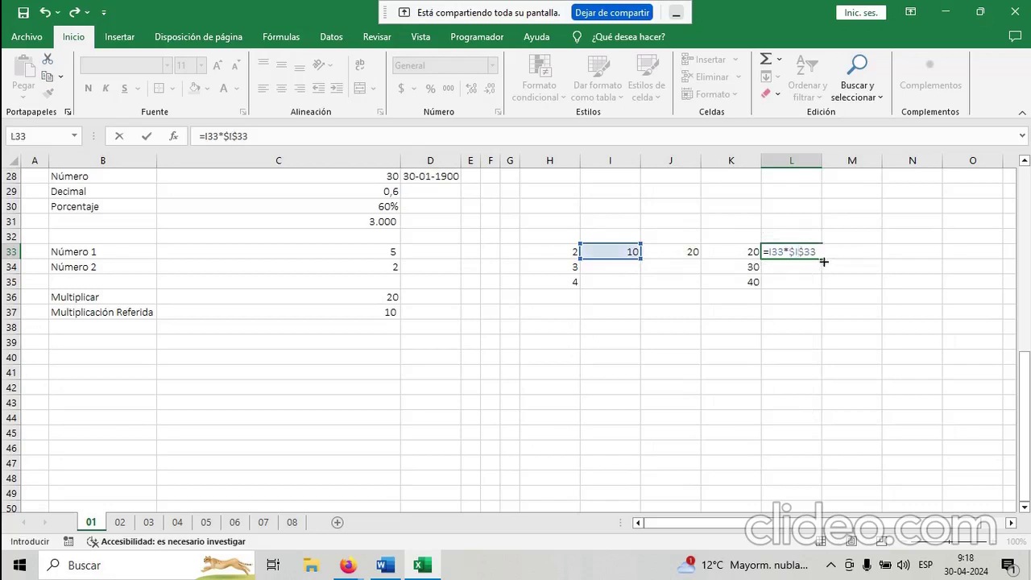
key(Tab)
double_click(806, 252)
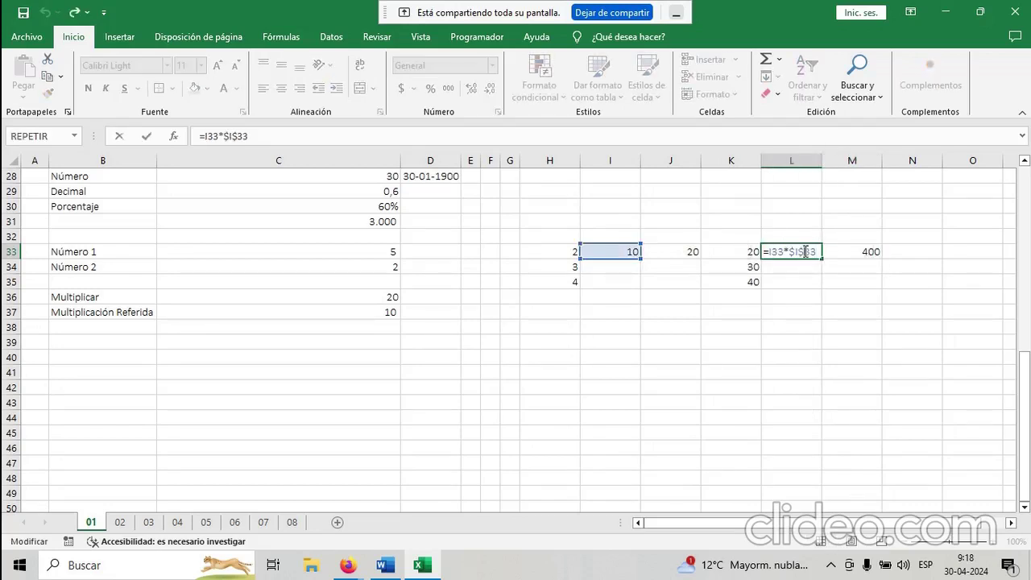
key(Return)
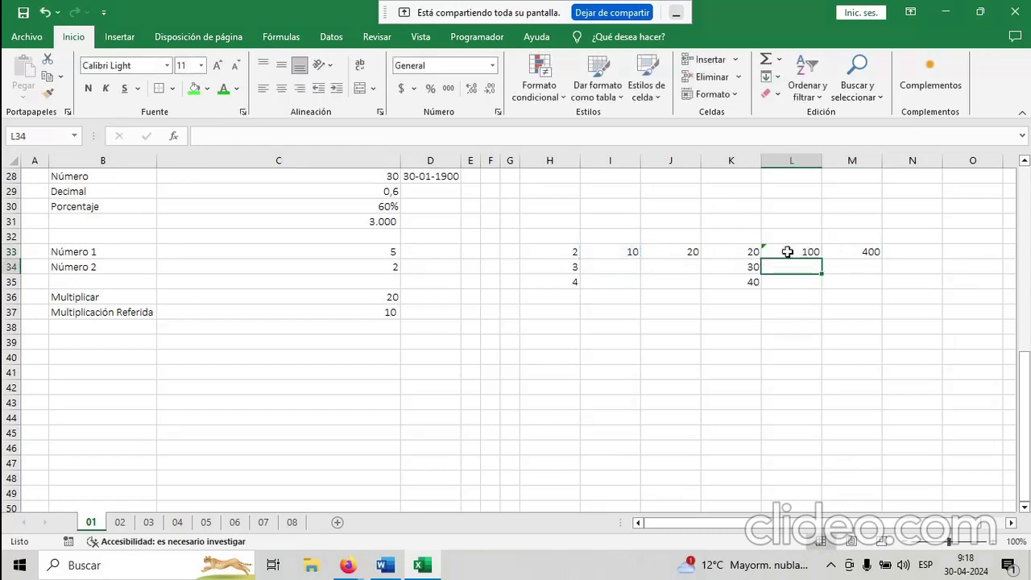
Fill the column-fixed formula from L33 across to M33 and check which cells M33 refers to.
click(757, 252)
click(810, 256)
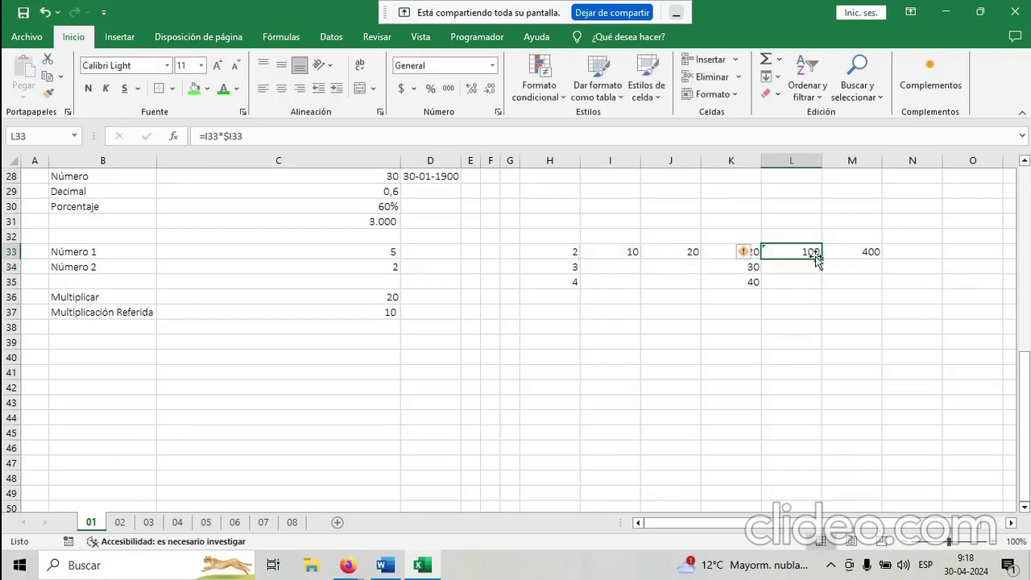
drag(823, 259, 860, 257)
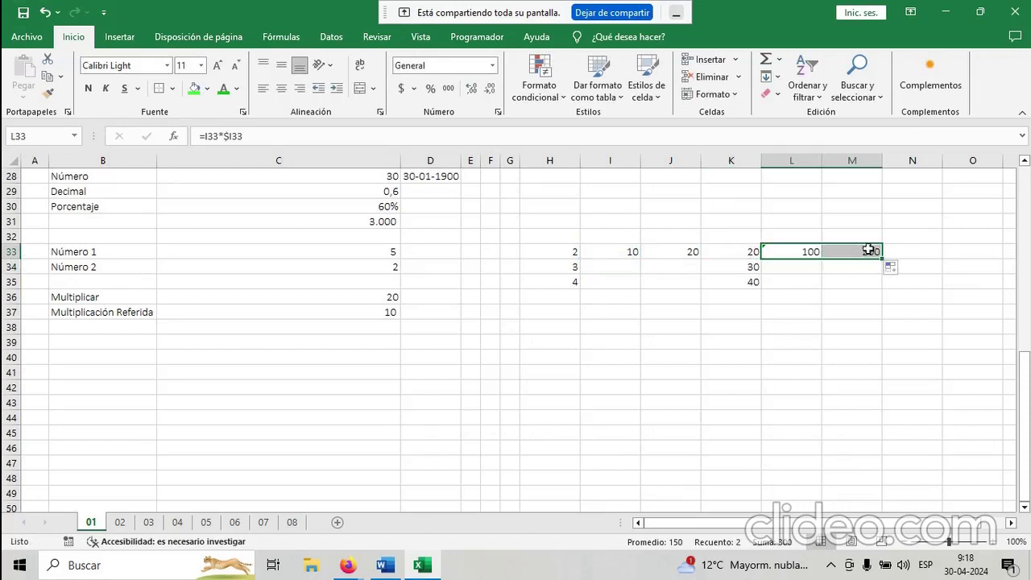
click(861, 295)
double_click(859, 251)
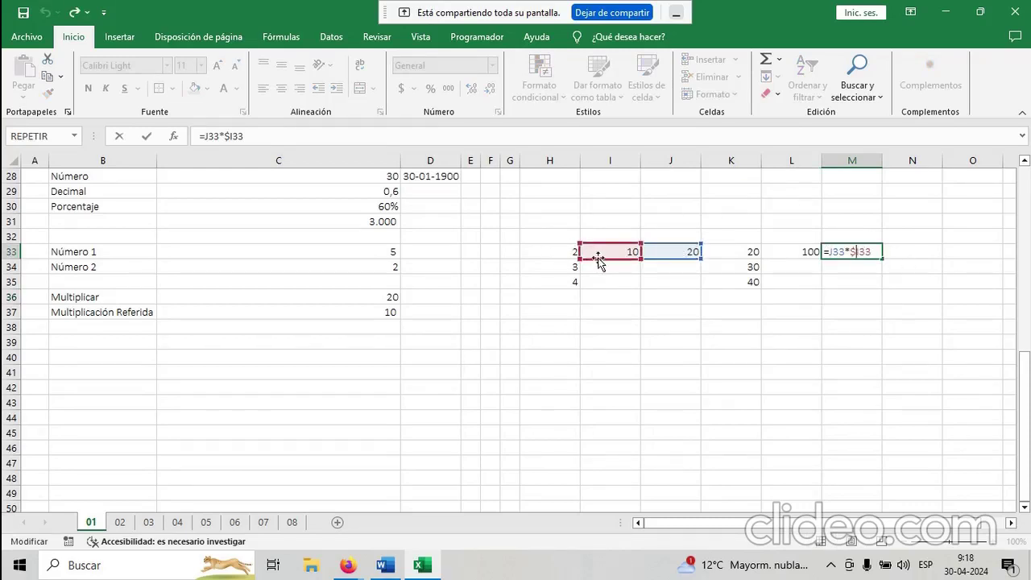
click(857, 314)
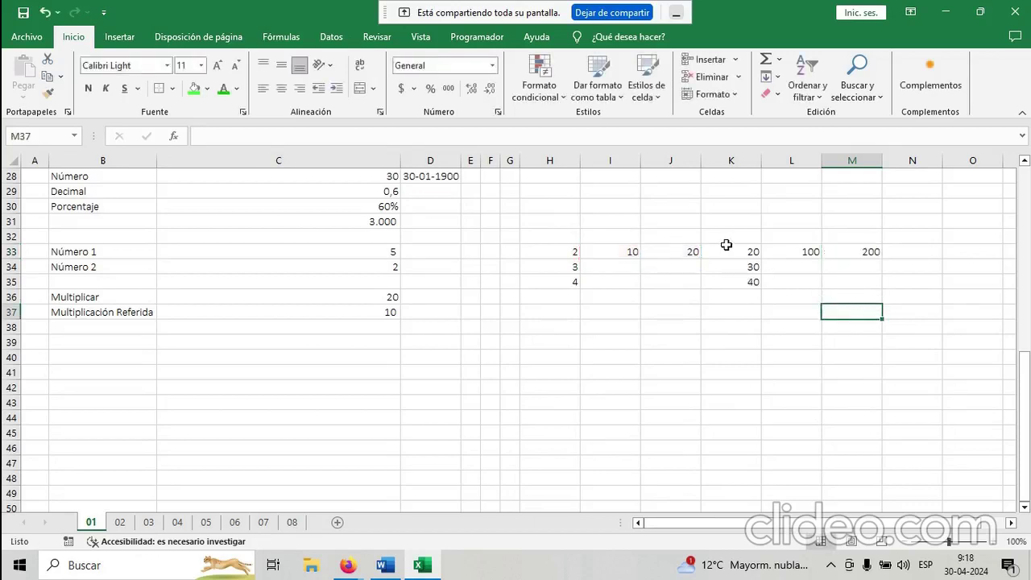
Enter the label "Fijar Celdas: $" in K32 above the results.
click(752, 239)
text(F)
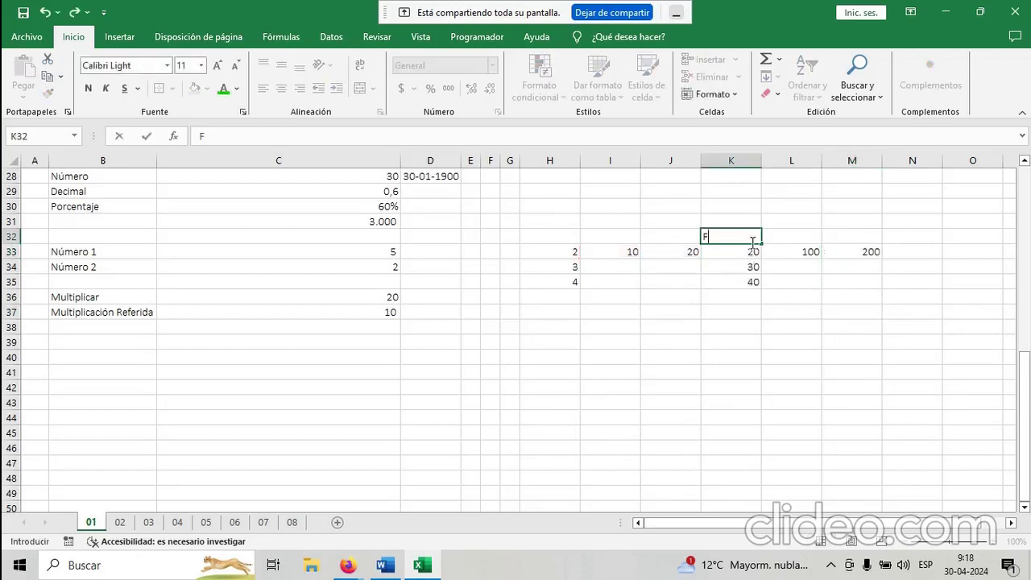
text(ijar Celdas)
key(Return)
double_click(754, 237)
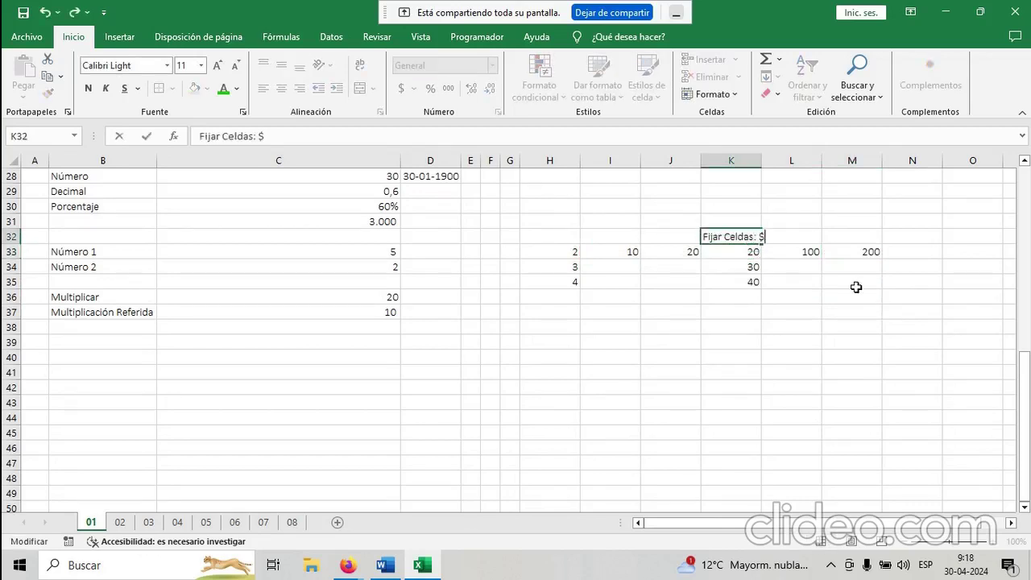
text($)
key(Return)
Enter a formula in K37 multiplying H33 by I33, cycling the I33 reference through its absolute and mixed forms.
click(569, 280)
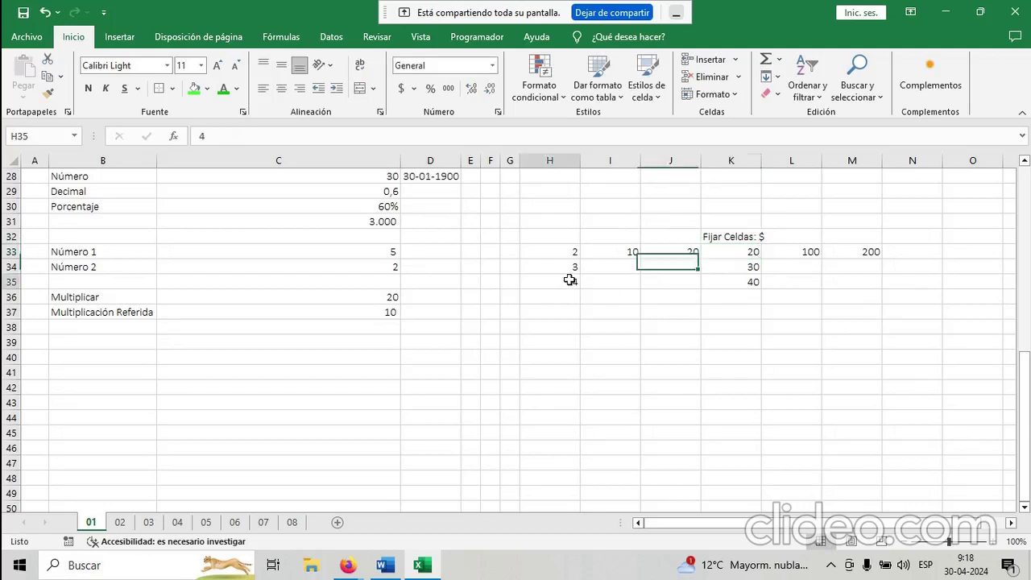
click(752, 313)
text(=)
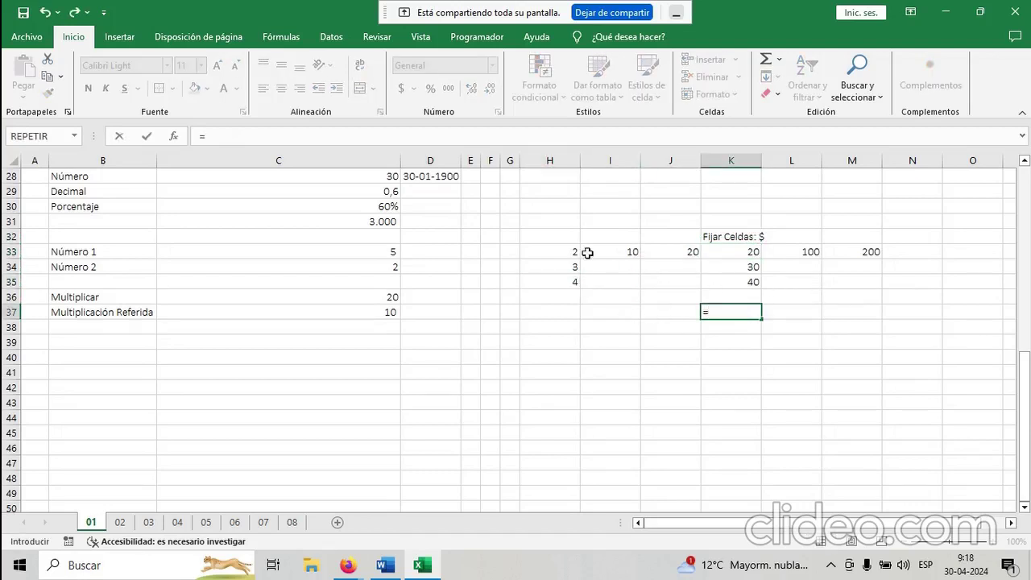
click(555, 252)
text(*)
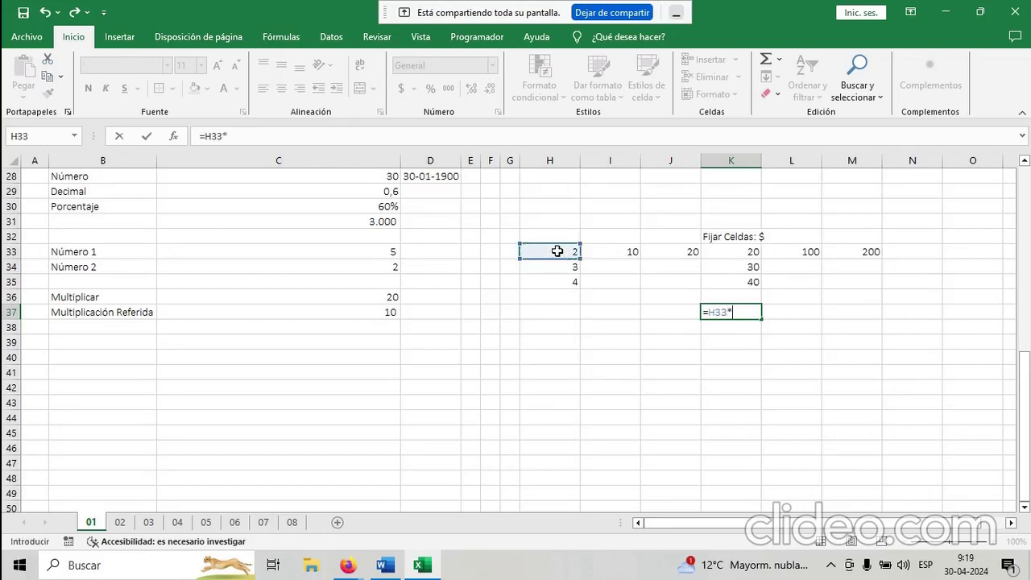
click(614, 254)
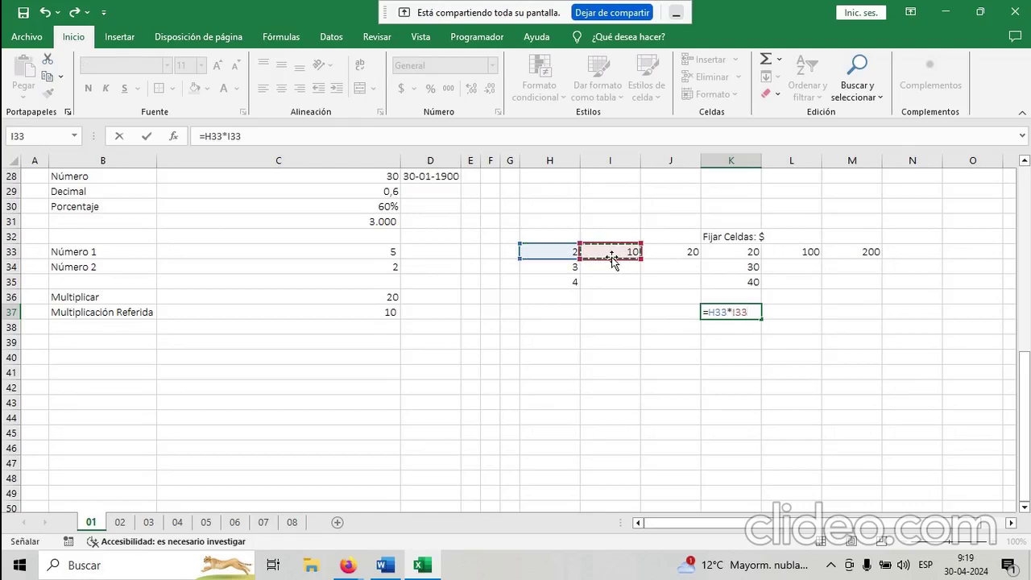
key(F4)
key(F4)
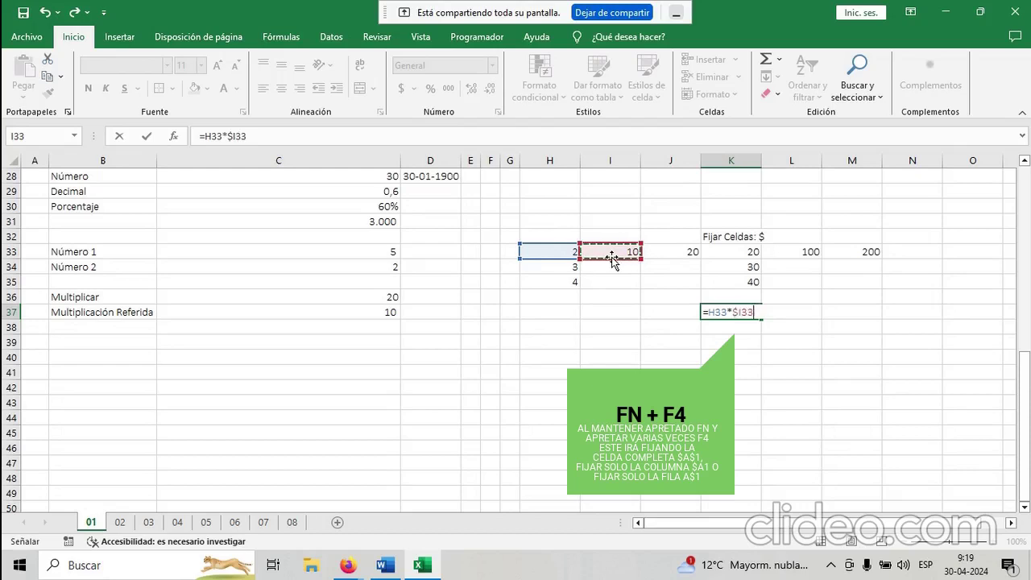
key(F4)
key(F4)
key(F4)
key(Return)
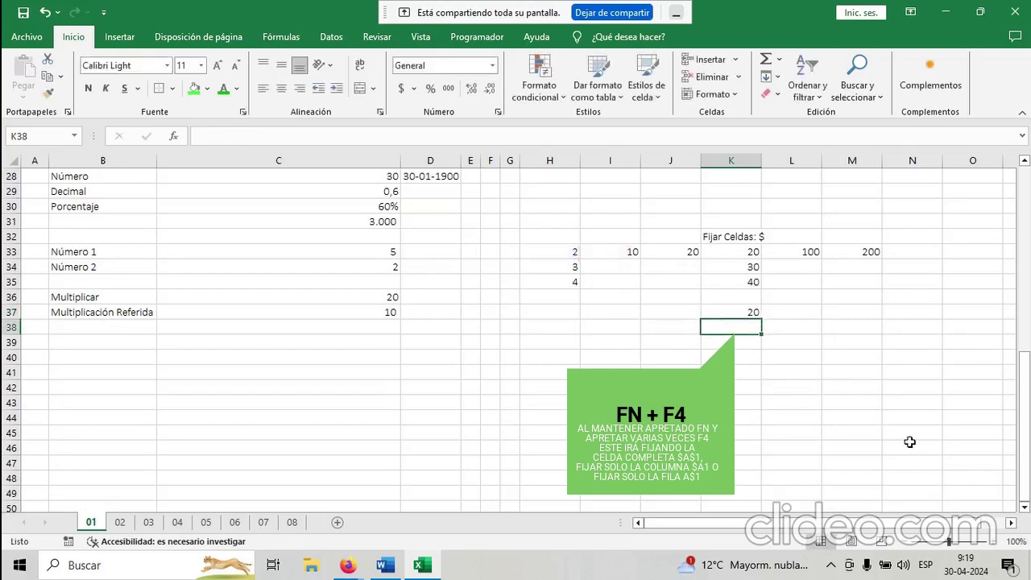
Return to the heading with the list of topics at the start of sheet 01.
click(588, 359)
scroll(299, 317, up, 9)
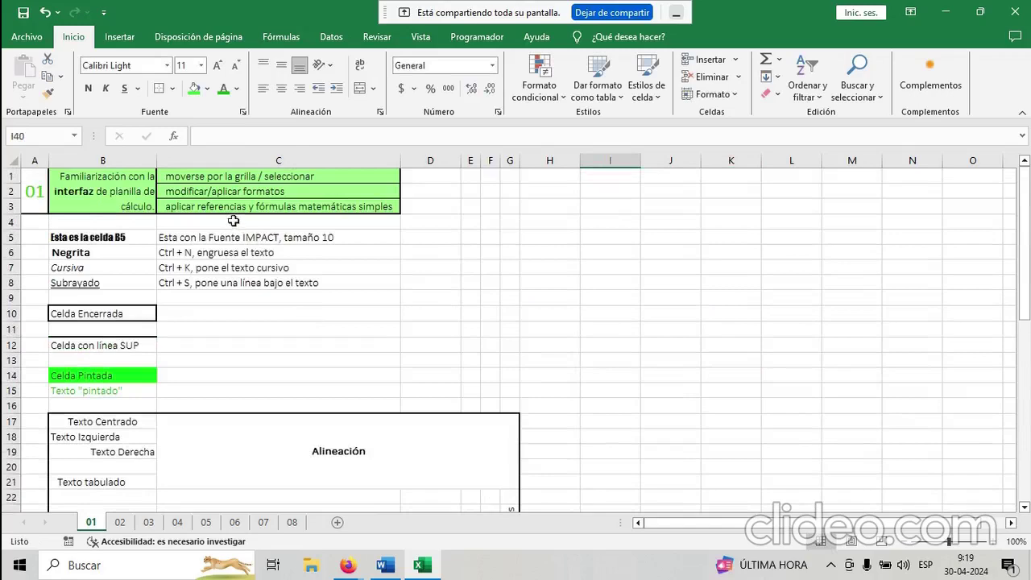
Enter the label "División" in B39, below the referenced multiplication row.
scroll(387, 234, down, 9)
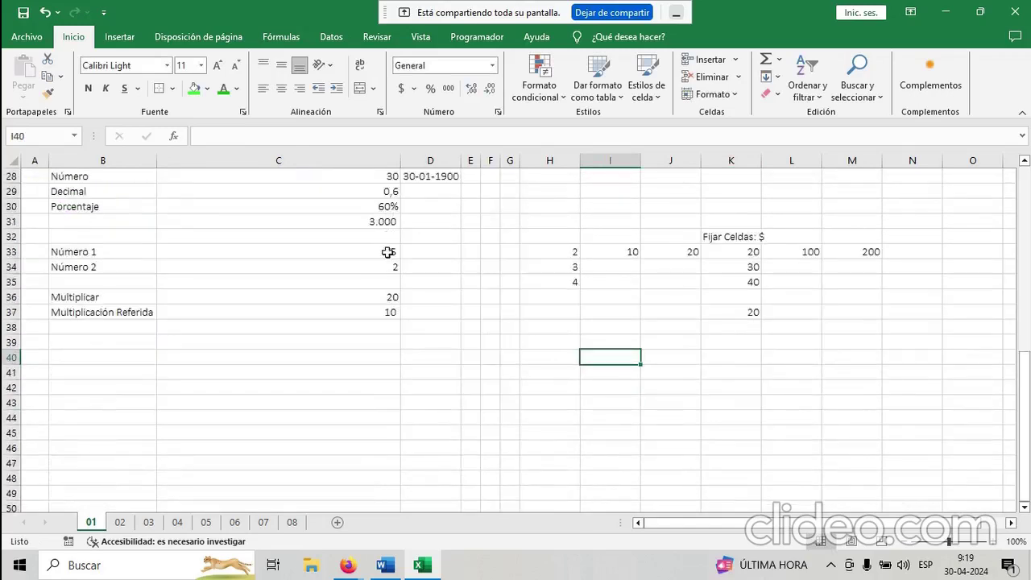
click(90, 362)
click(125, 340)
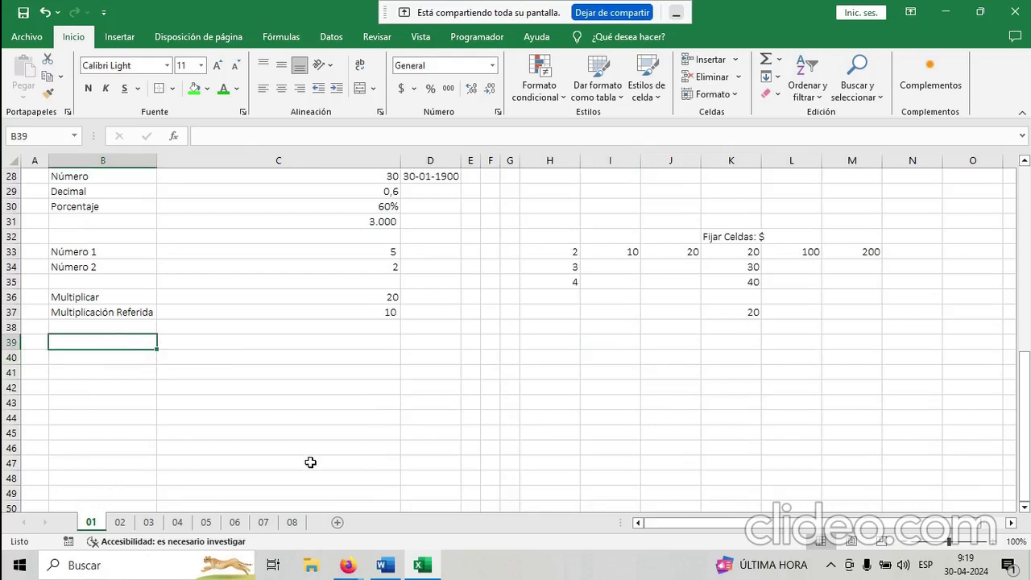
text(Di)
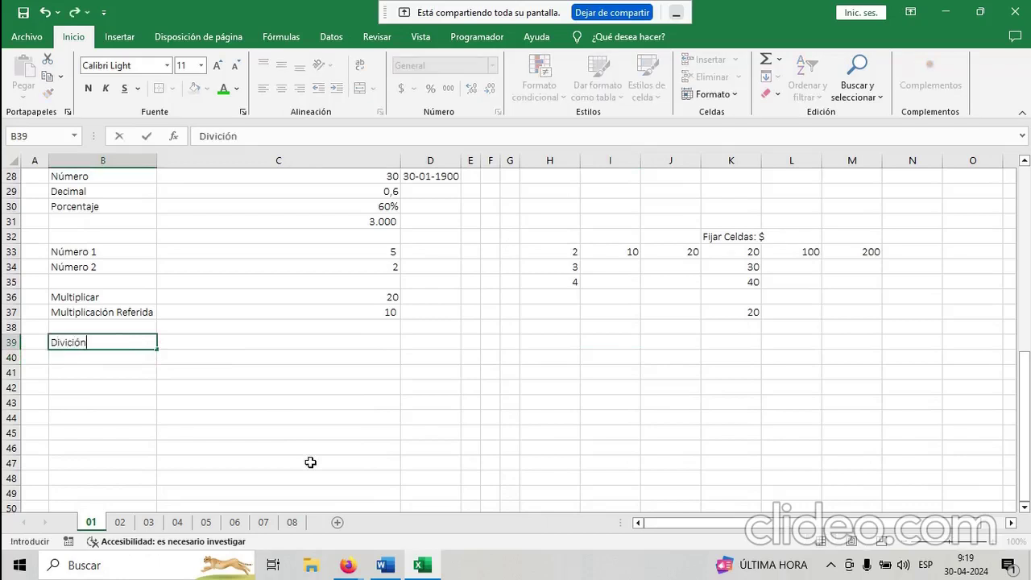
text(vició)
key(BackSpace)
key(BackSpace)
text(sión)
key(Tab)
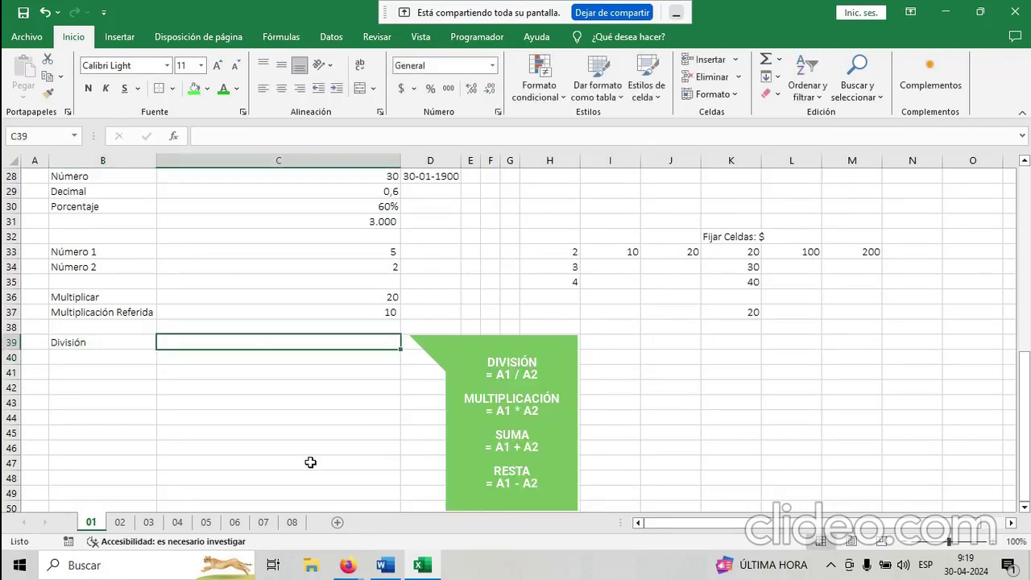
Enter the formula =C36/C37 in C39 to divide the first multiplication result by the second.
text(=)
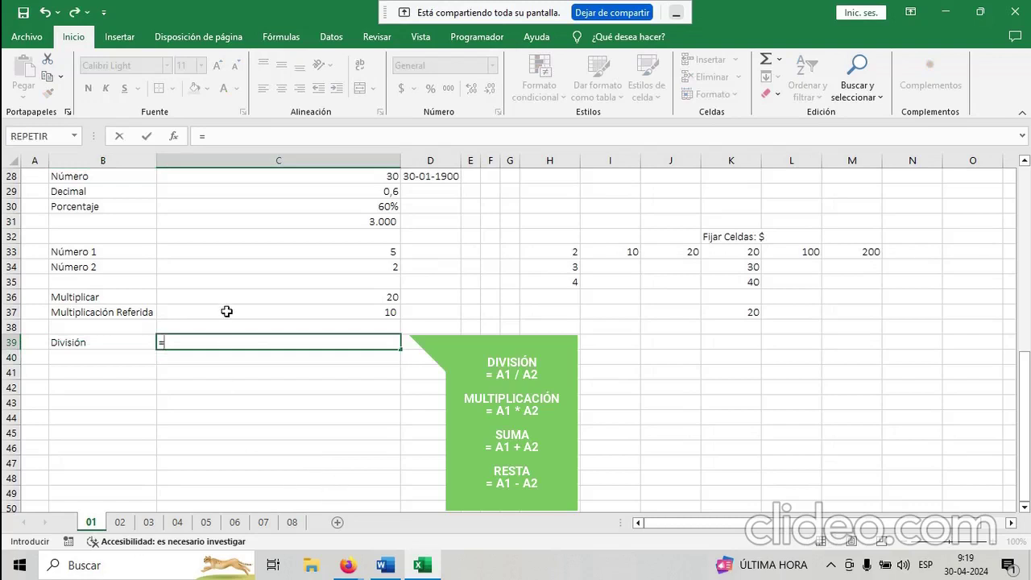
text(/)
click(382, 297)
text(/)
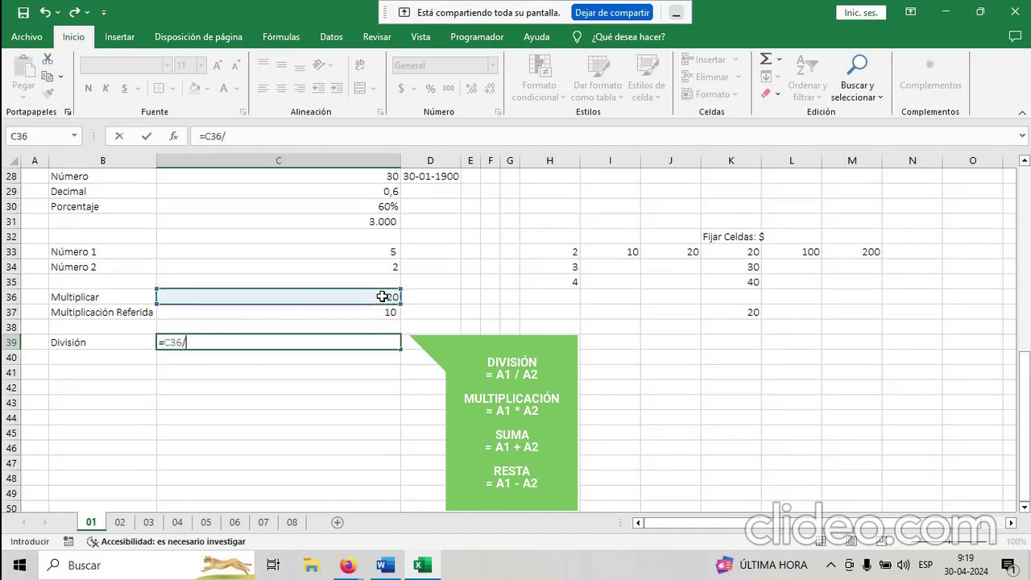
click(385, 312)
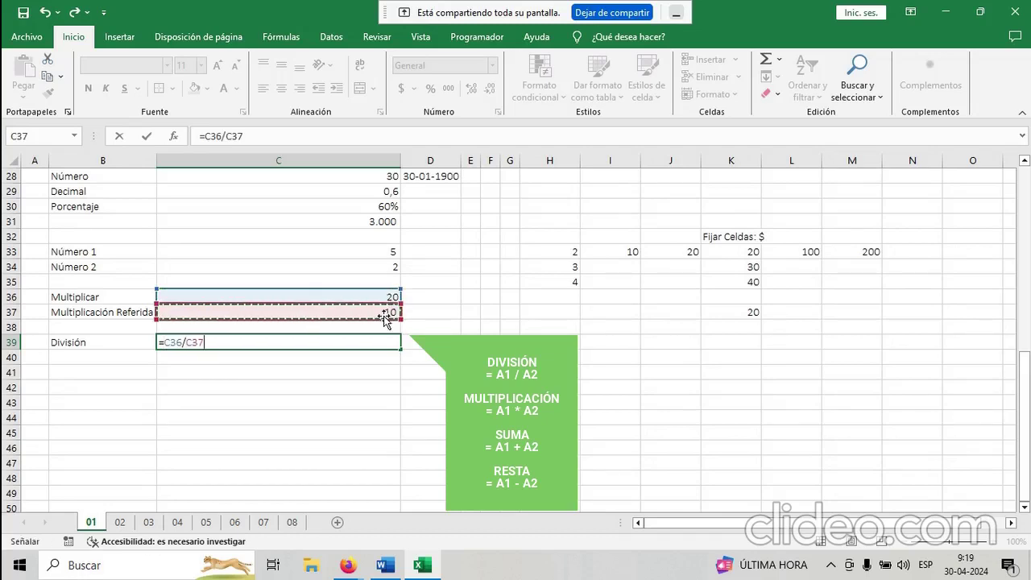
key(Return)
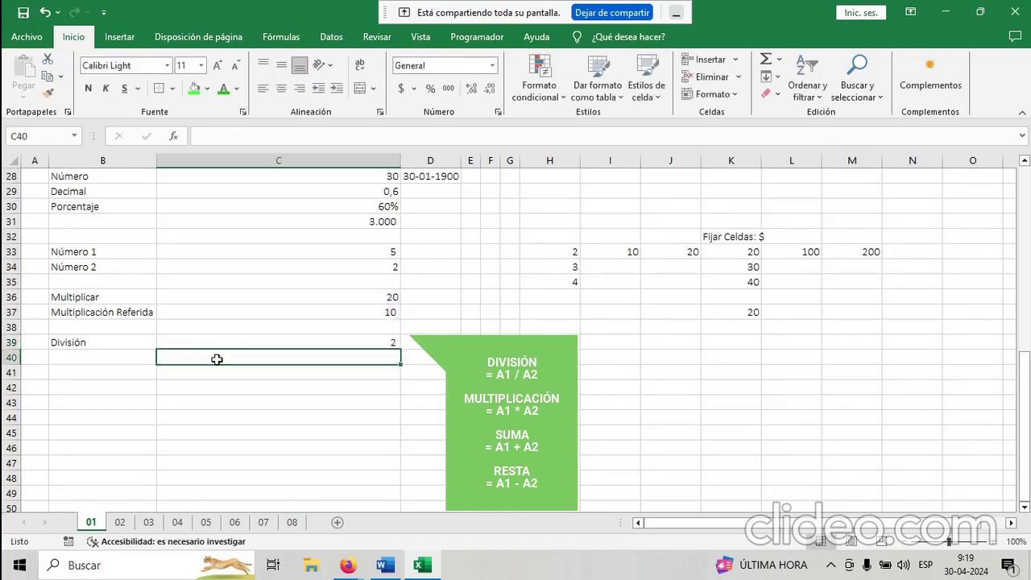
Enter the label "Suma" in B40 below the division label.
click(58, 356)
text(Suma)
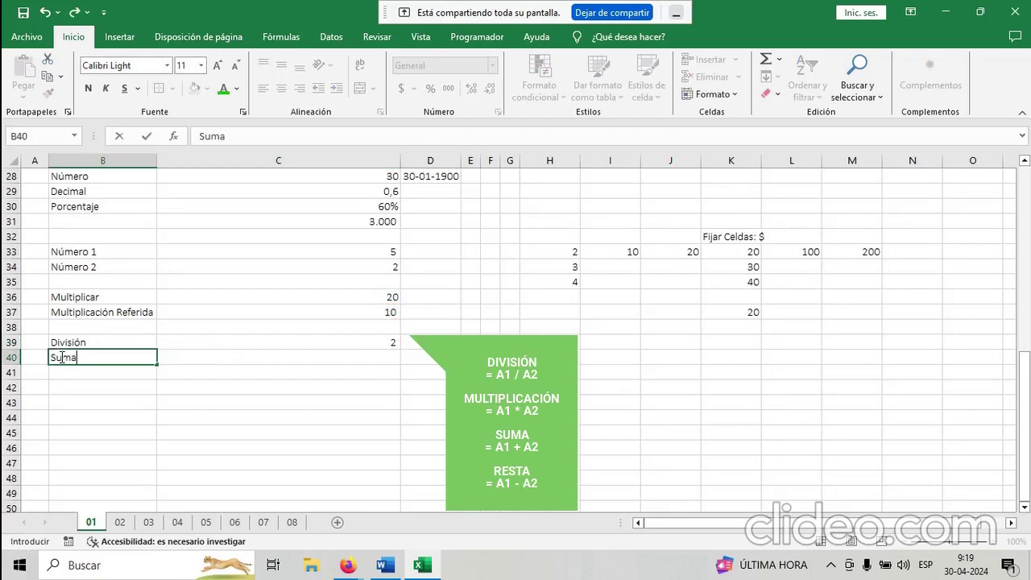
key(Return)
key(Up)
key(Right)
Enter the formula =C36+C37 in C40 to add the two multiplication results.
text(=)
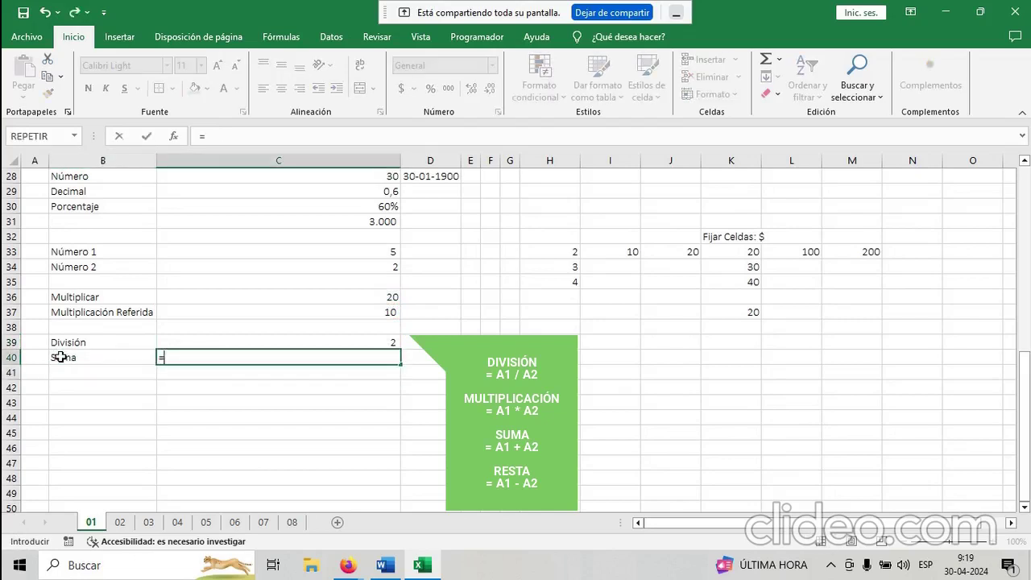
click(387, 297)
text(+)
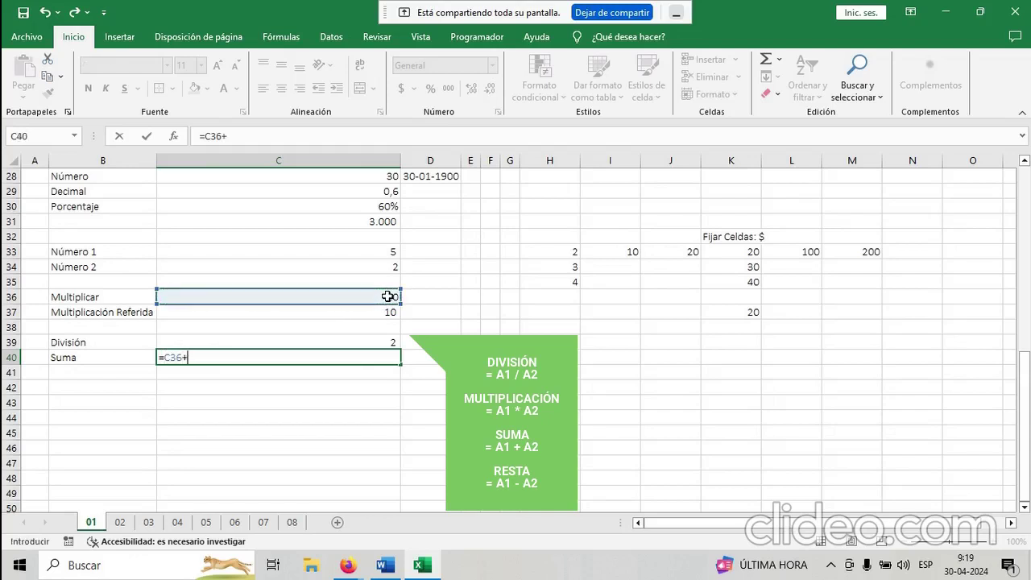
click(383, 312)
key(Return)
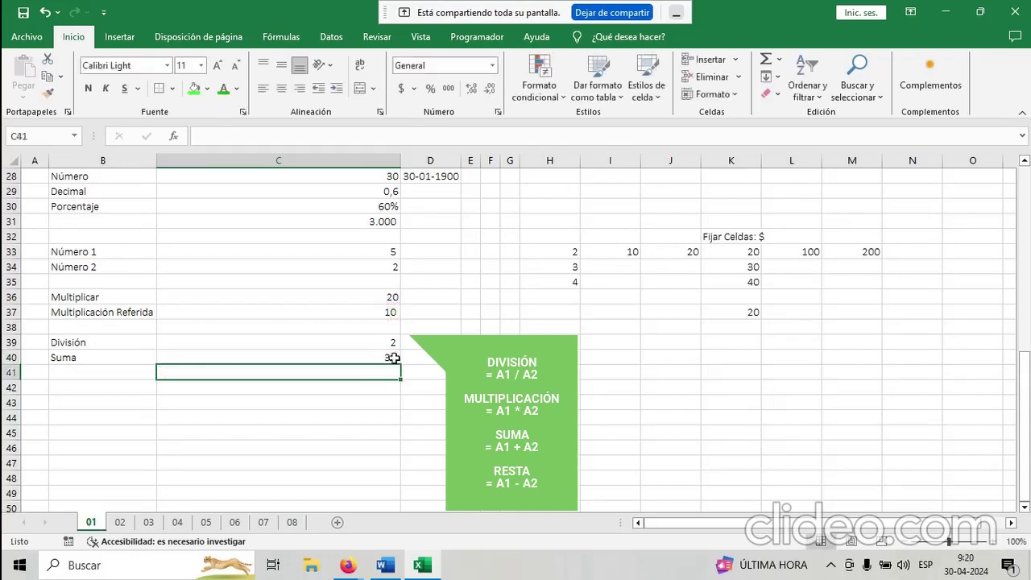
Enter the label "Resta" in B41 below the sum label.
click(129, 369)
text(Resta)
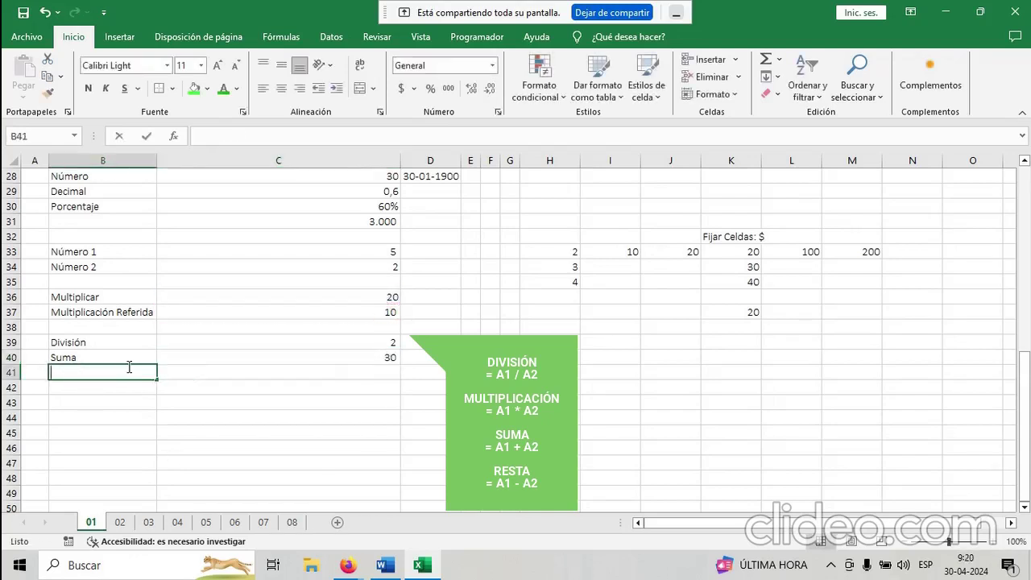
key(Return)
key(Right)
key(Up)
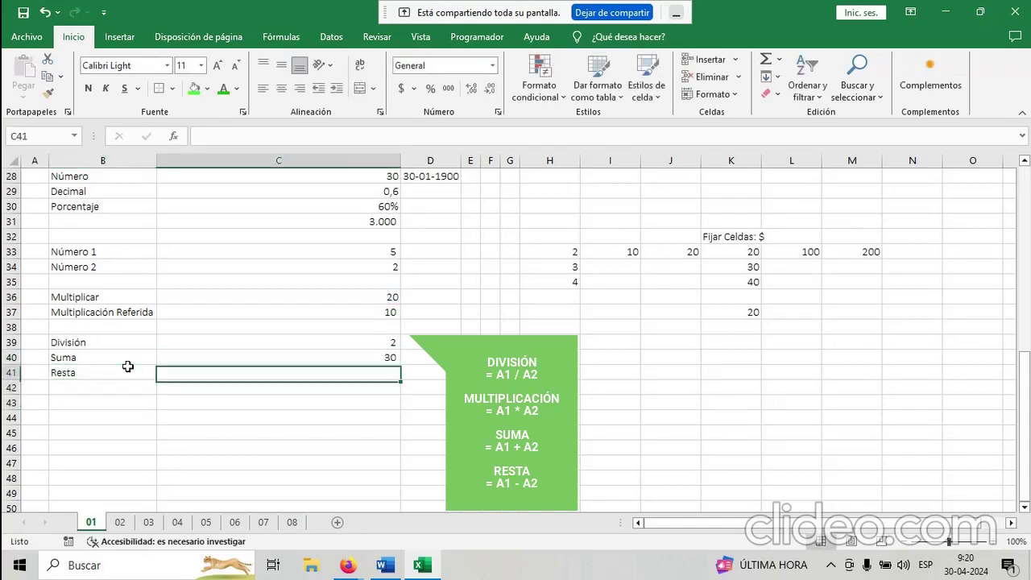
Enter the formula =C36-C37 in C41 to subtract the second multiplication result from the first.
text(=)
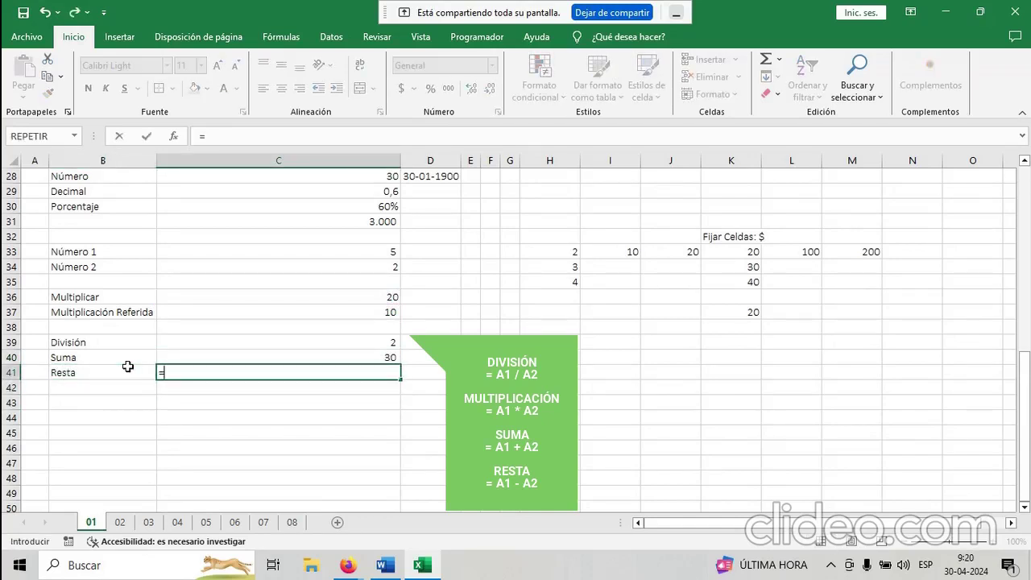
click(383, 297)
text(-)
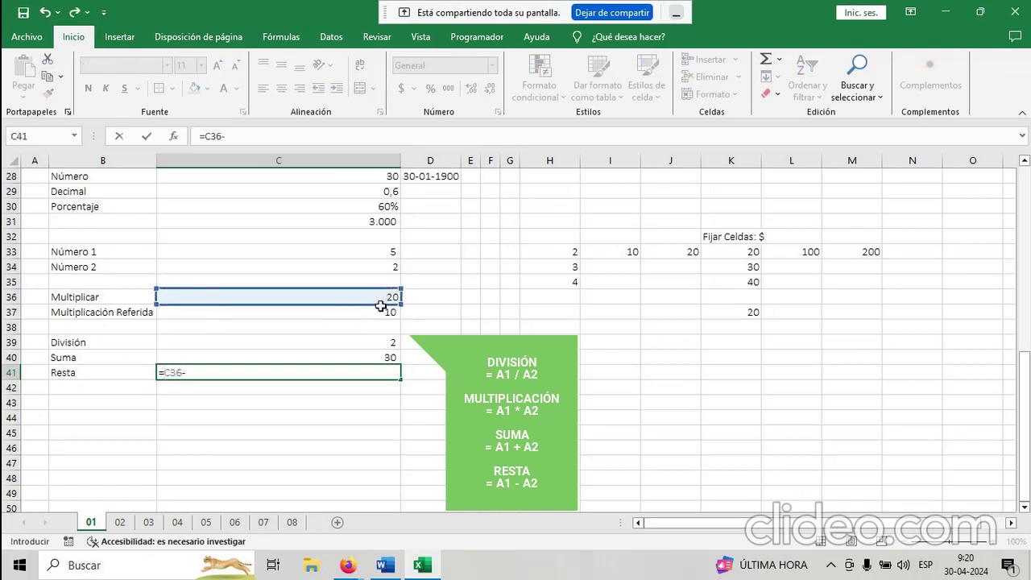
click(381, 312)
key(Return)
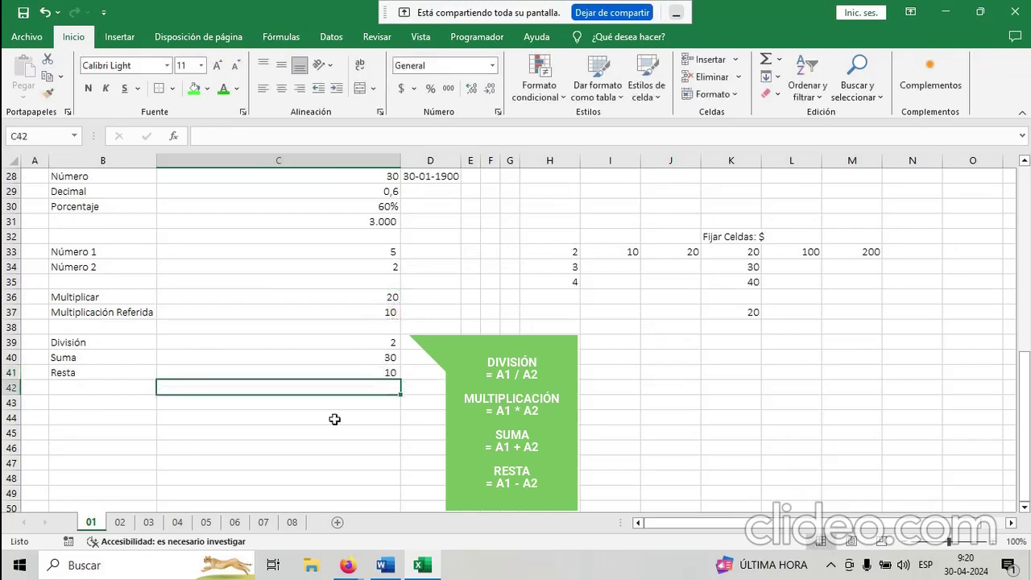
scroll(345, 430, up, 9)
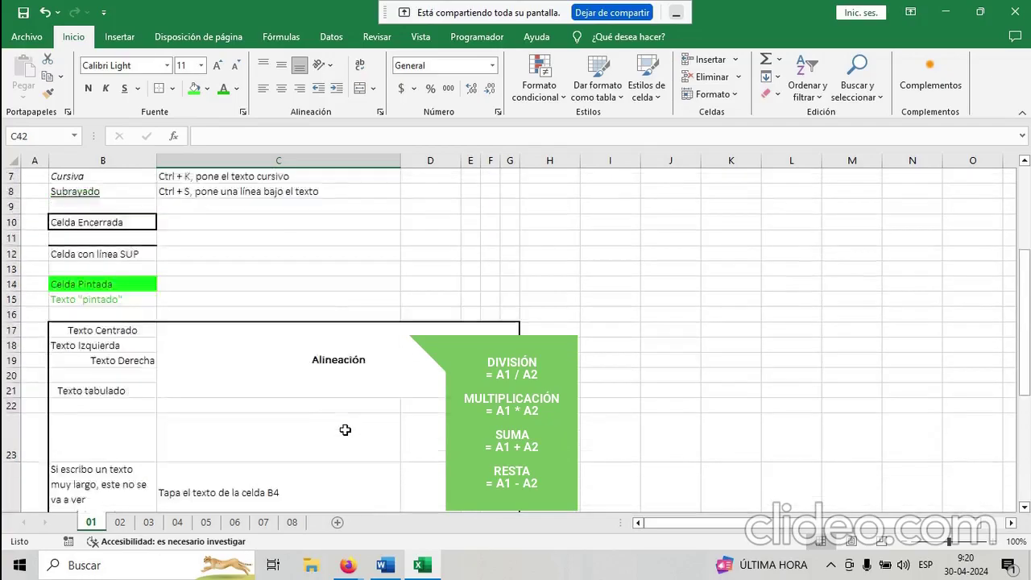